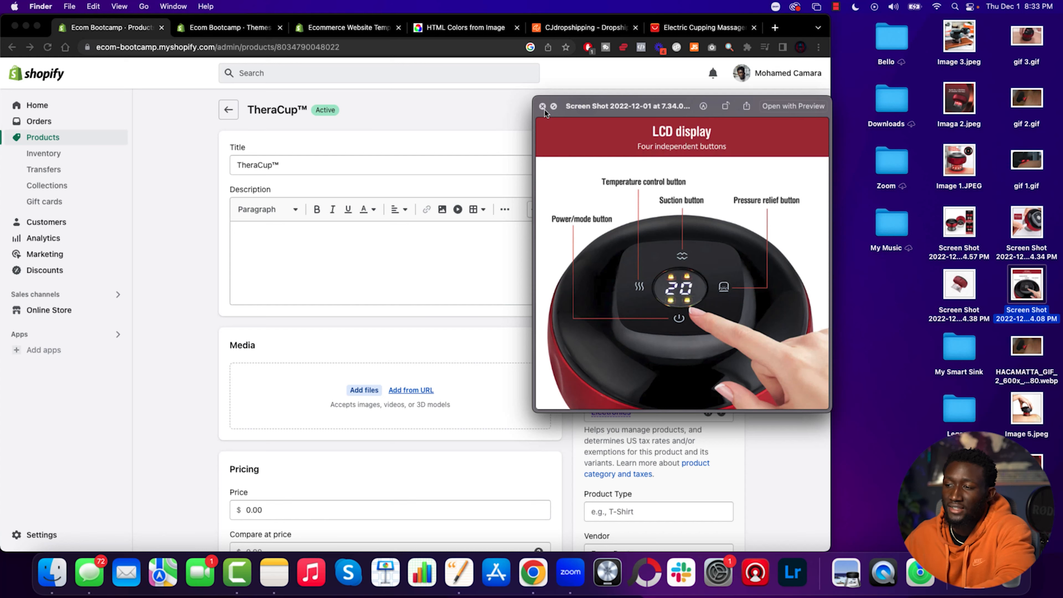
Add Image 5.jpeg, Image 1.JPEG, Image 3.jpeg and the 4.08 PM and 4.34 PM screenshots from the desktop to the product's media.
left_click(543, 107)
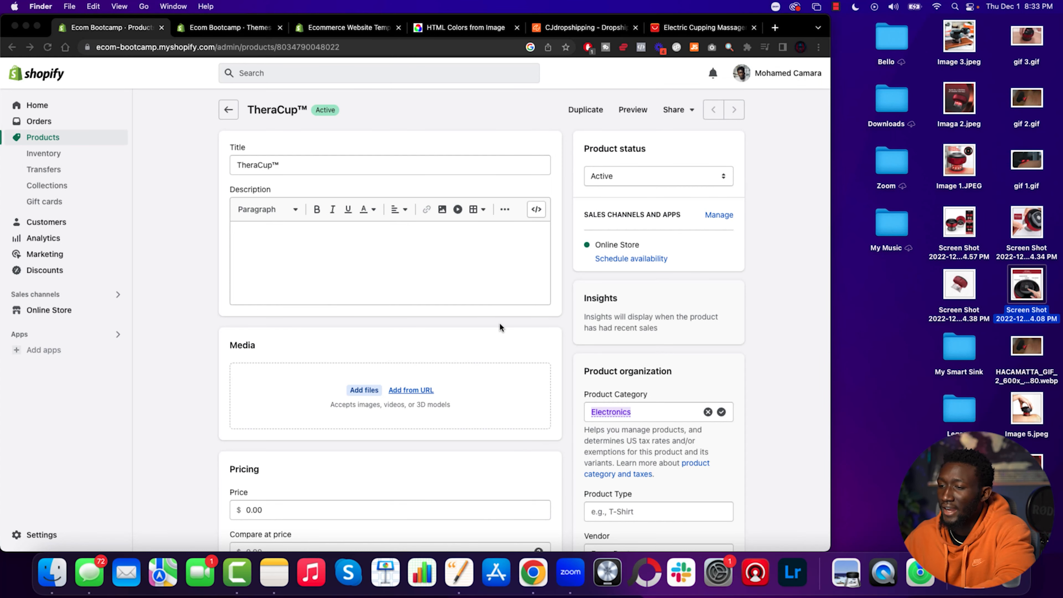
scroll(500, 328, "down", 2)
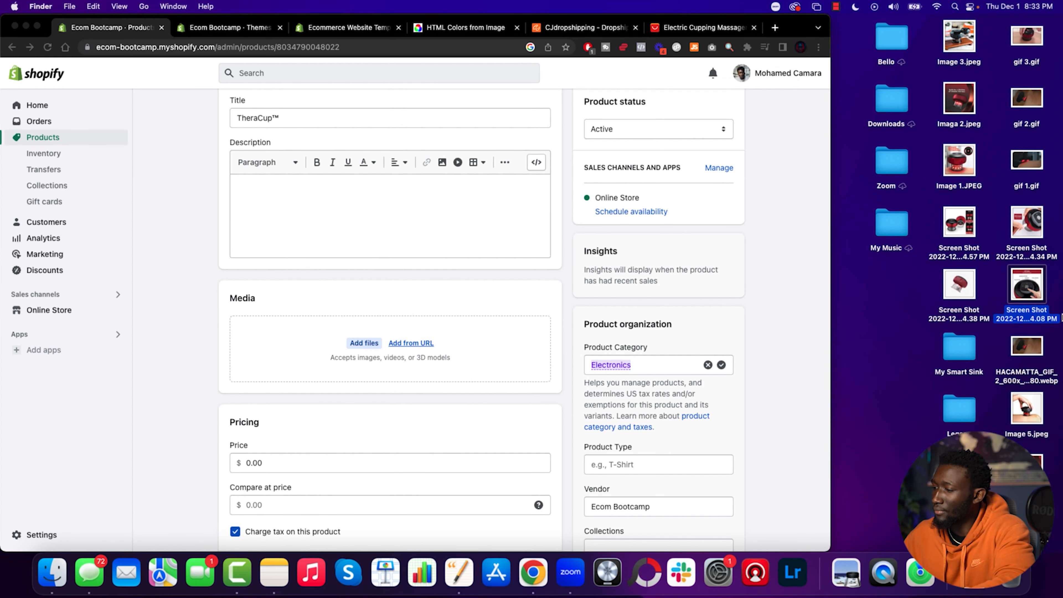
left_click(1035, 416)
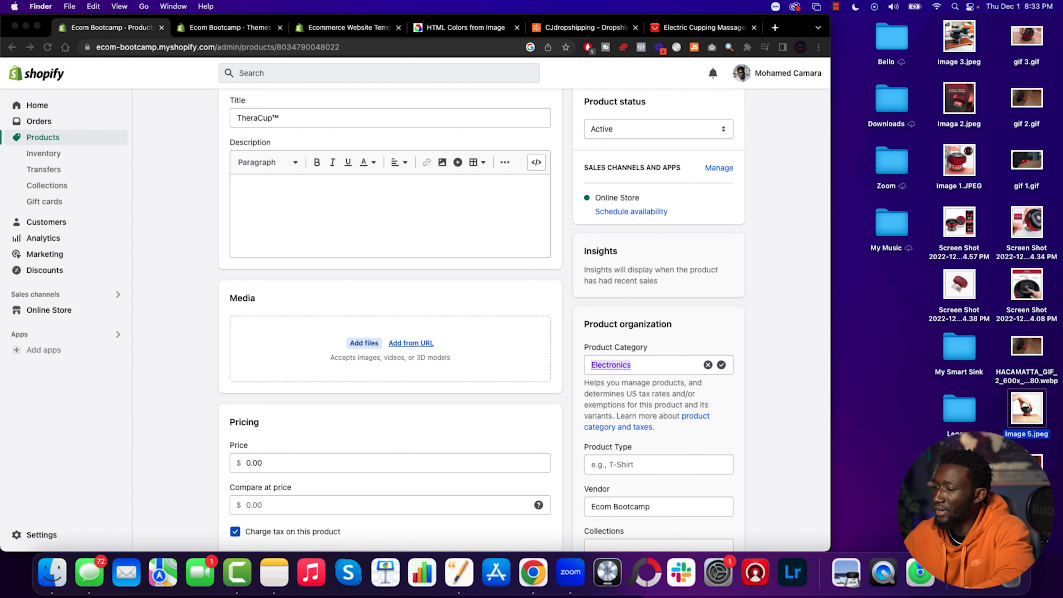
left_click(1032, 287, "super")
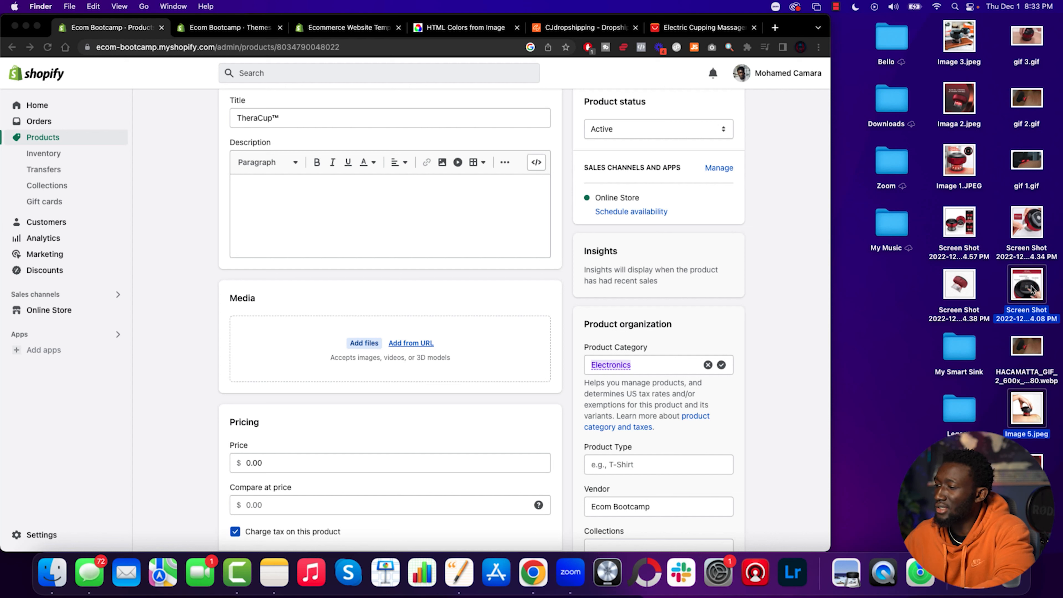
left_click(1031, 226, "super")
left_click(964, 163, "super")
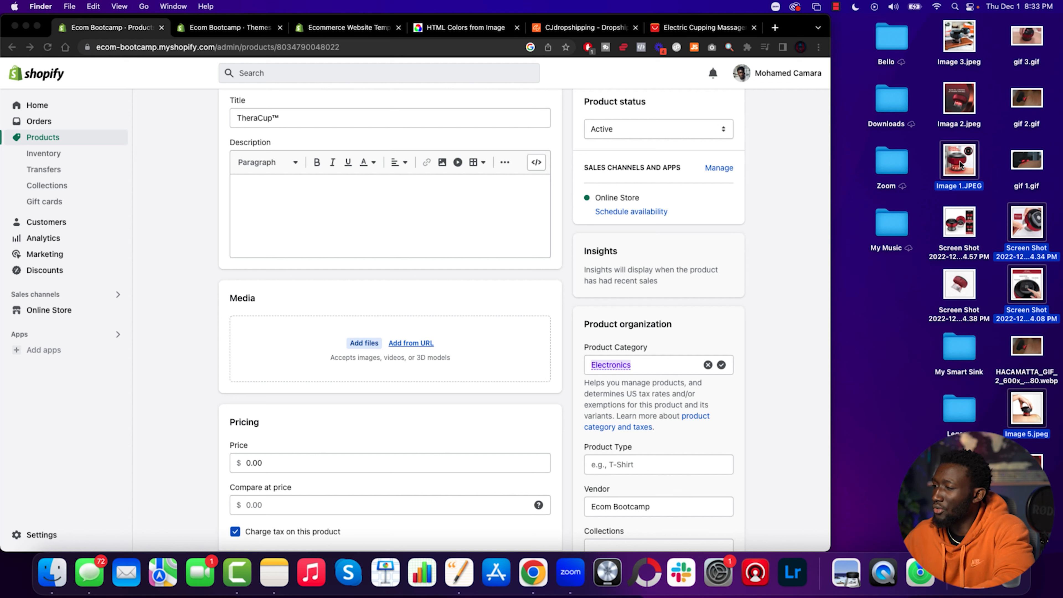
left_click(960, 49, "super")
left_click_drag(960, 170, 373, 357)
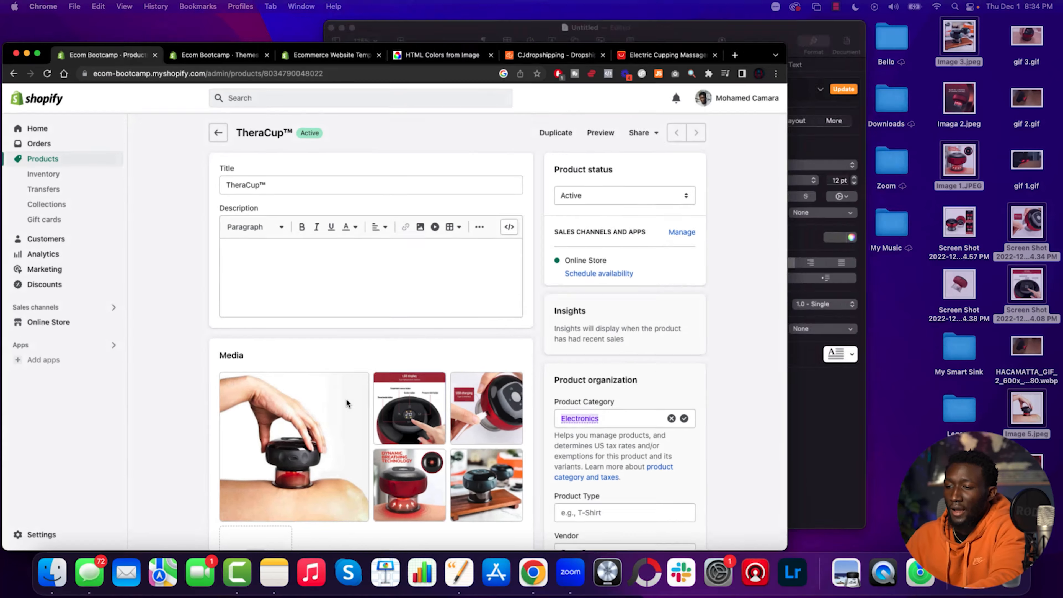
Copy the two paragraphs under "Suction Therapy, Modernized" from the Pages document into the product description.
key("ctrl+Up")
left_click(711, 250)
left_click_drag(622, 183, 294, 118)
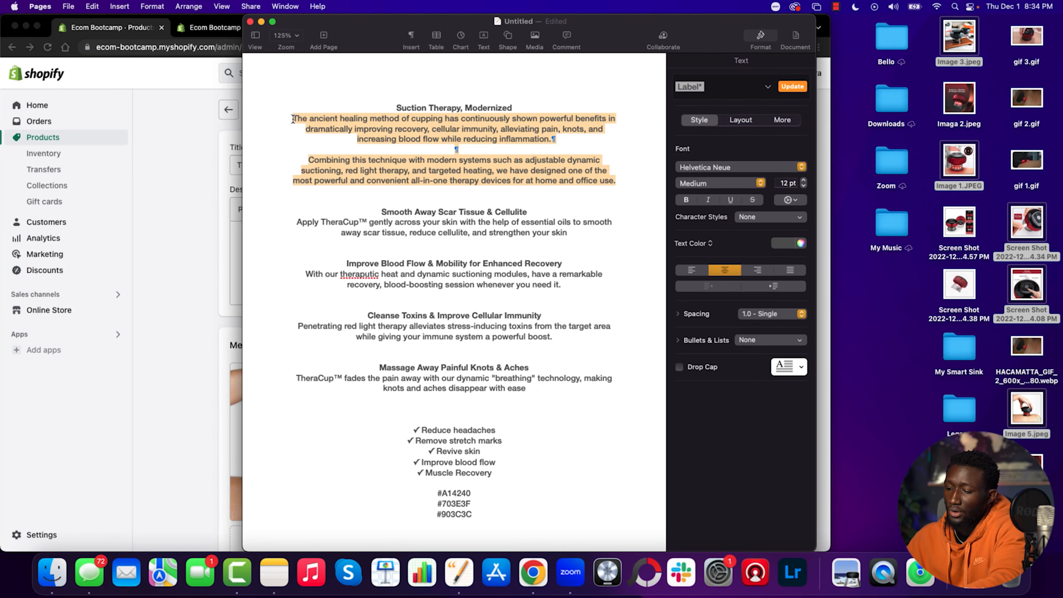
left_click(195, 281)
left_click(295, 267)
key("super+v")
Set the product's price to $39.99 and its compare-at price to $55.00.
scroll(328, 299, "down", 5)
scroll(327, 297, "down", 4)
scroll(355, 252, "up", 2)
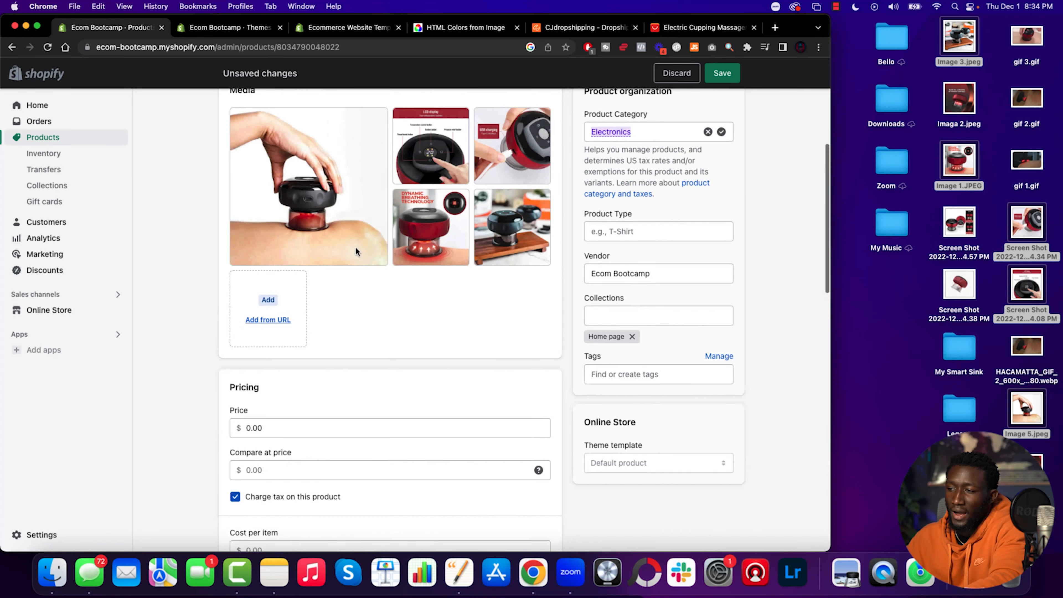
scroll(408, 321, "down", 4)
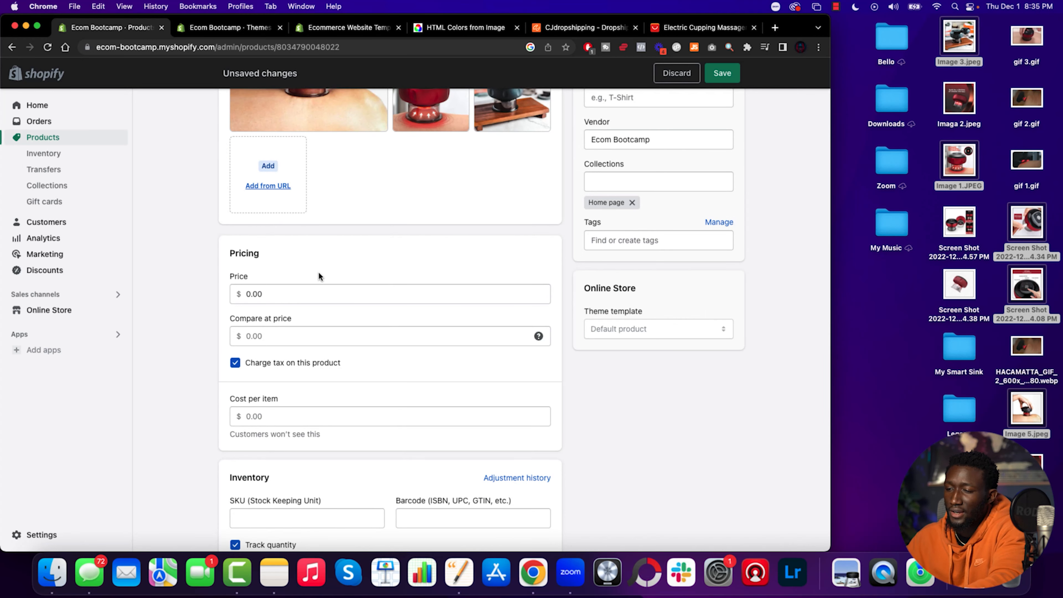
left_click_drag(307, 296, 230, 294)
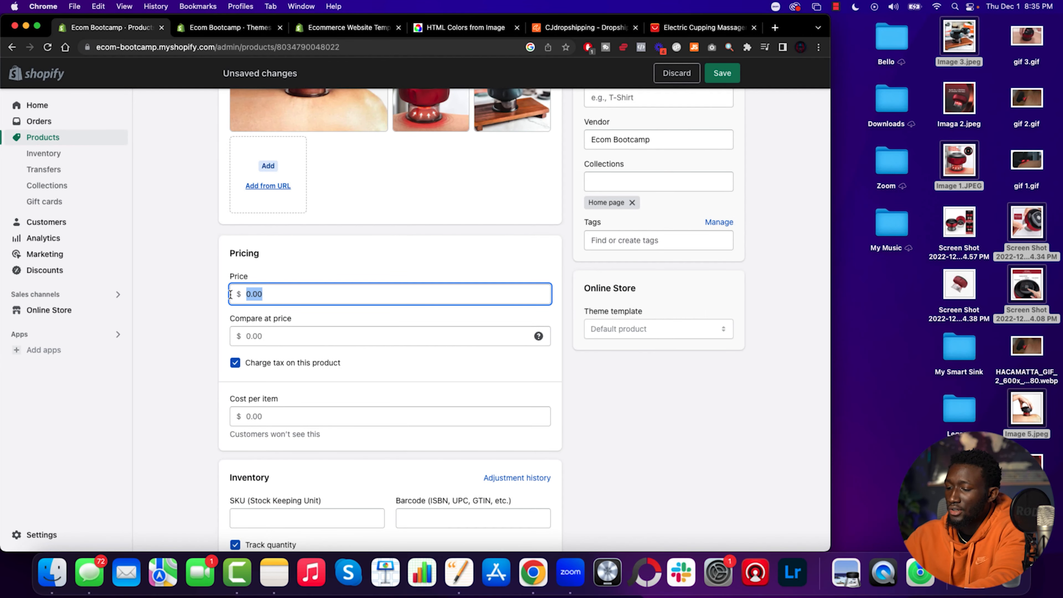
type("39.99")
key("Tab")
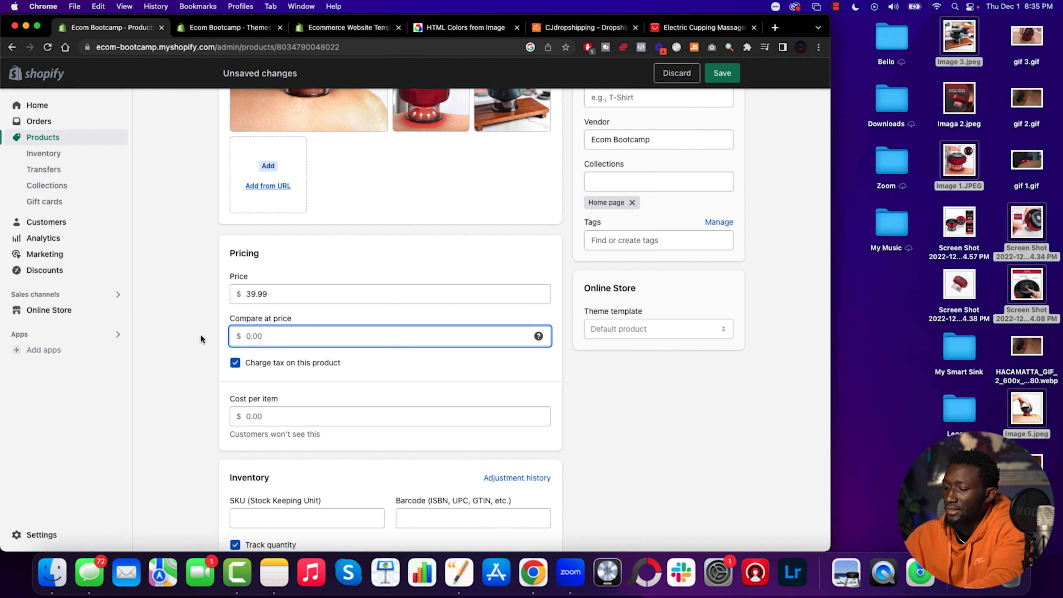
type("55")
left_click(176, 371)
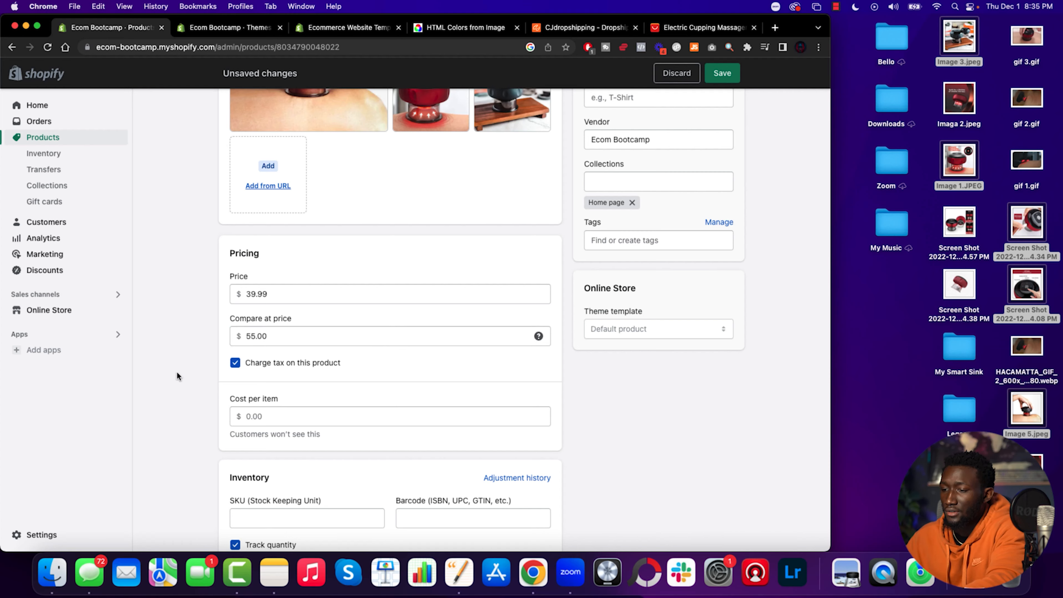
Set the product's cost per item to $20.00.
scroll(176, 372, "down", 3)
scroll(283, 303, "down", 2)
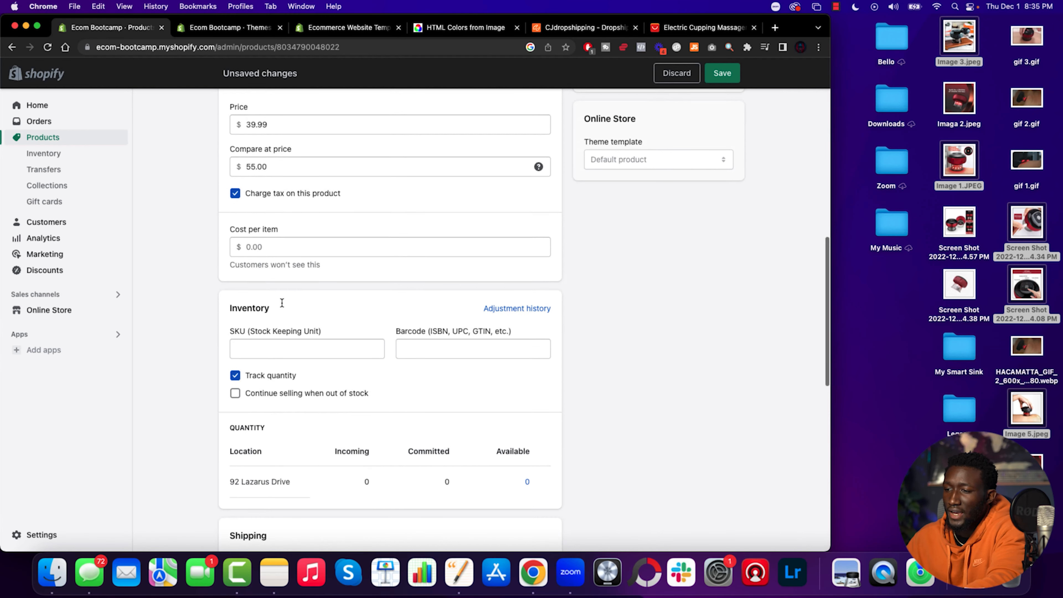
left_click(283, 247)
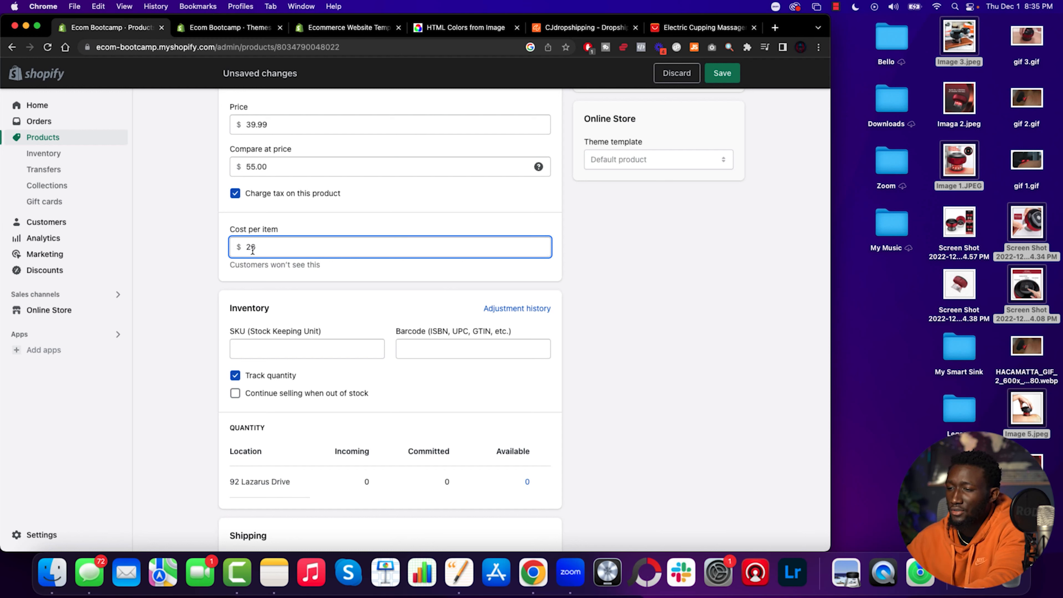
left_click(185, 297)
Set the product's shipping weight to 0.5 lb.
scroll(277, 361, "down", 2)
scroll(308, 291, "down", 2)
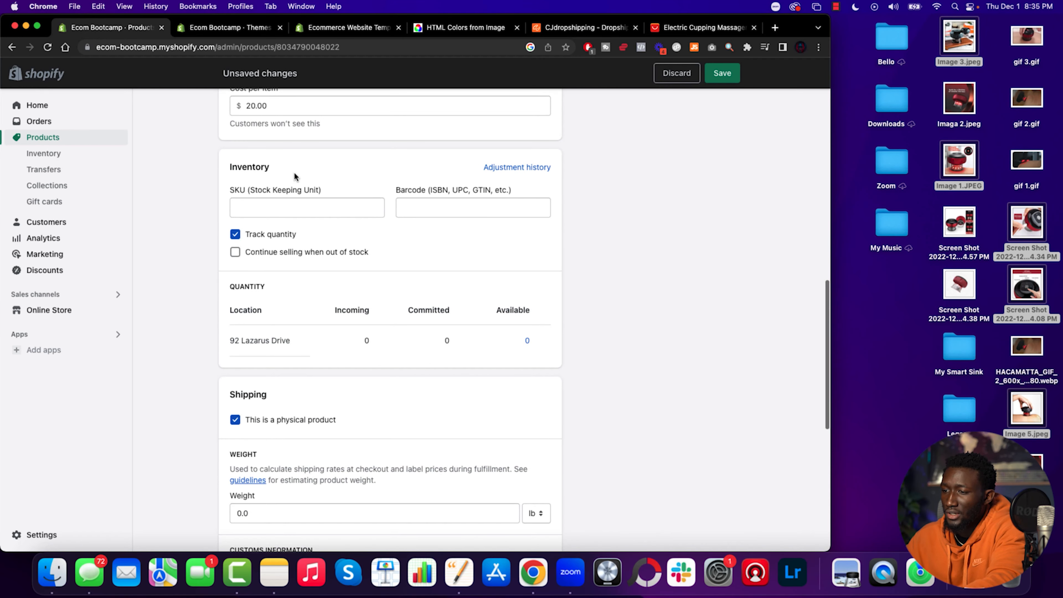
left_click(374, 344)
scroll(350, 251, "down", 4)
scroll(348, 236, "down", 5)
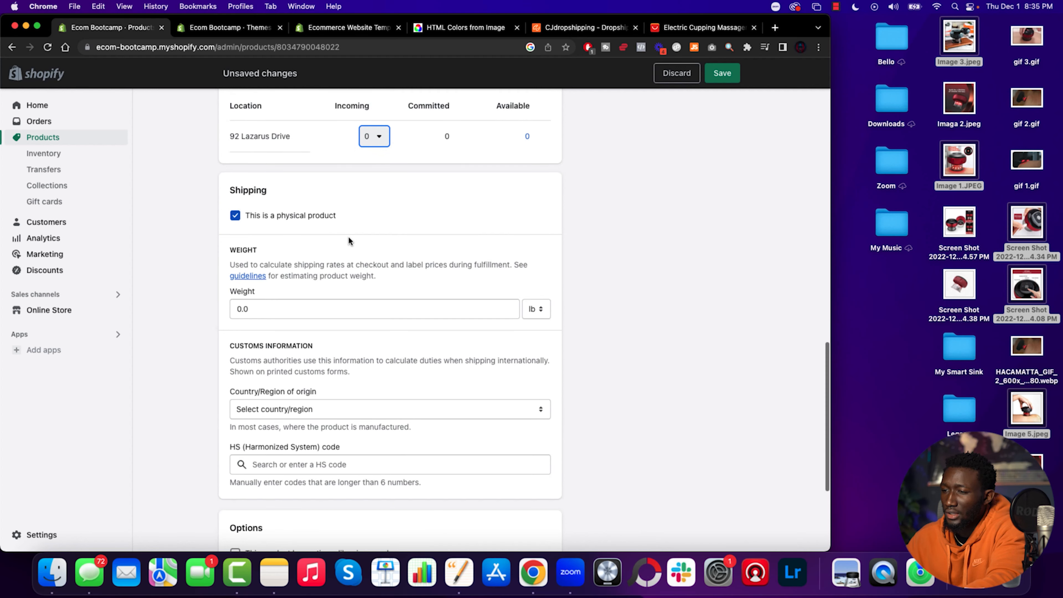
left_click(263, 256)
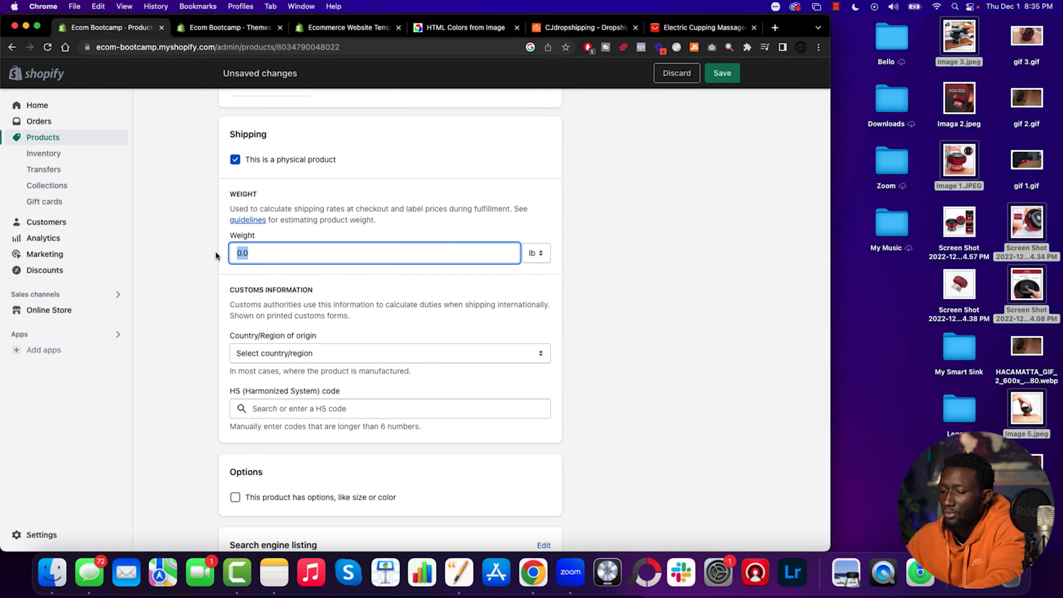
key("BackSpace")
type(".")
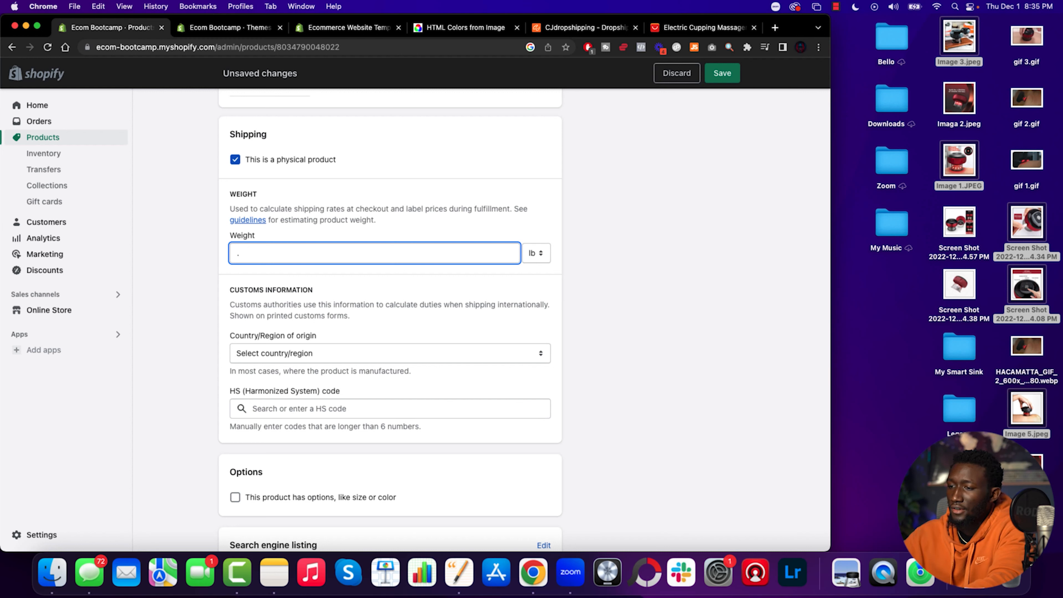
type("5")
left_click(195, 269)
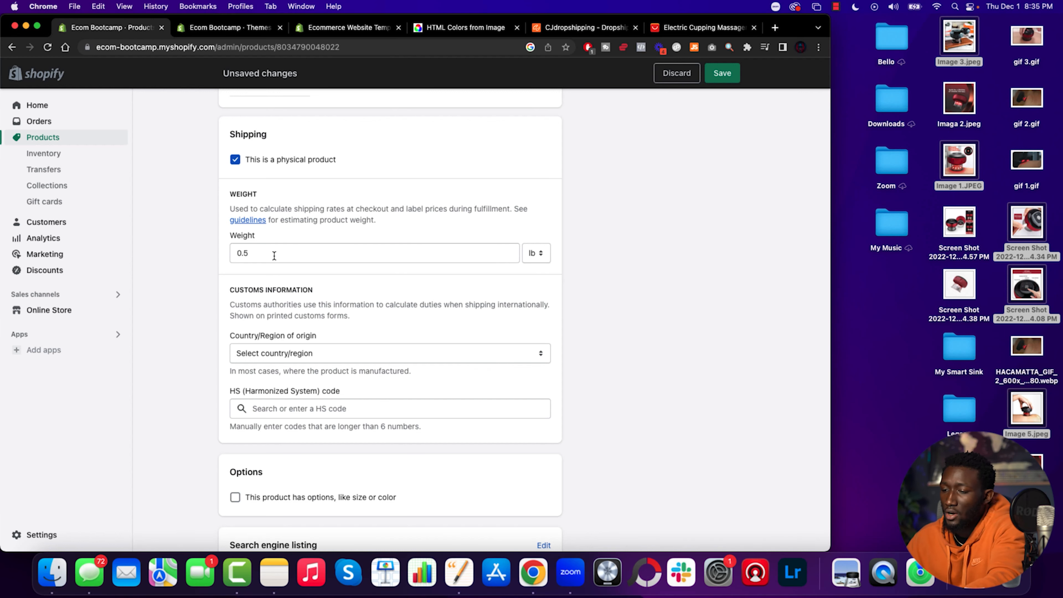
Enable options for the product and name the first option Color.
scroll(274, 256, "down", 3)
scroll(273, 254, "down", 3)
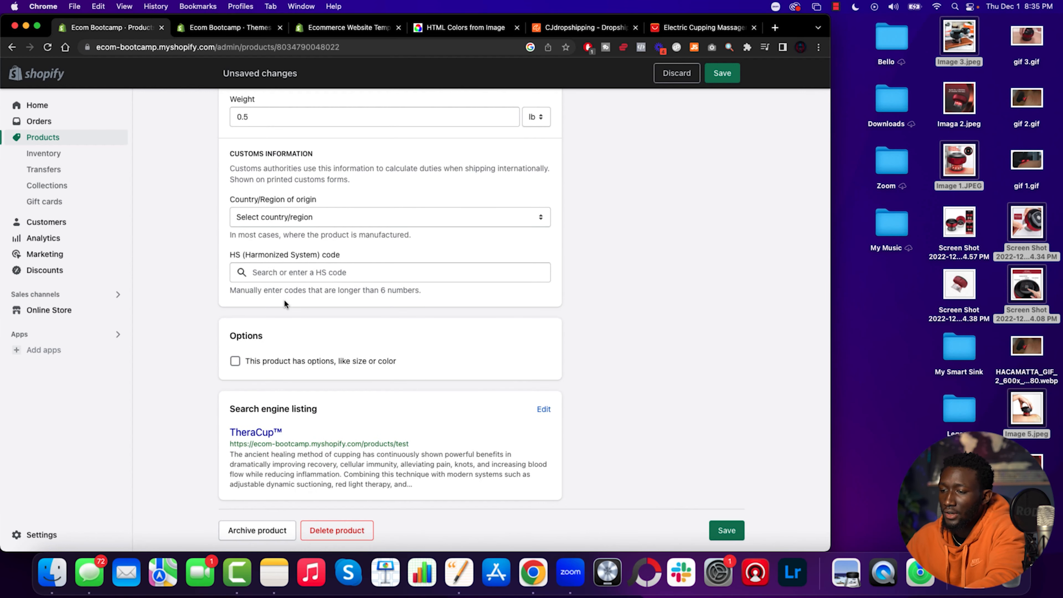
left_click(300, 368)
scroll(298, 390, "down", 3)
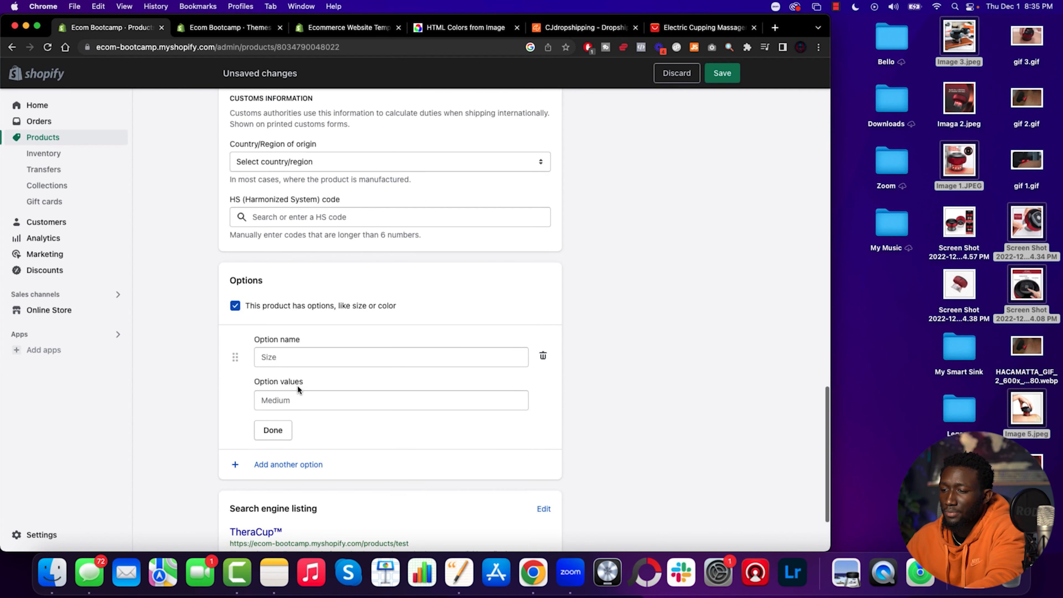
left_click(292, 358)
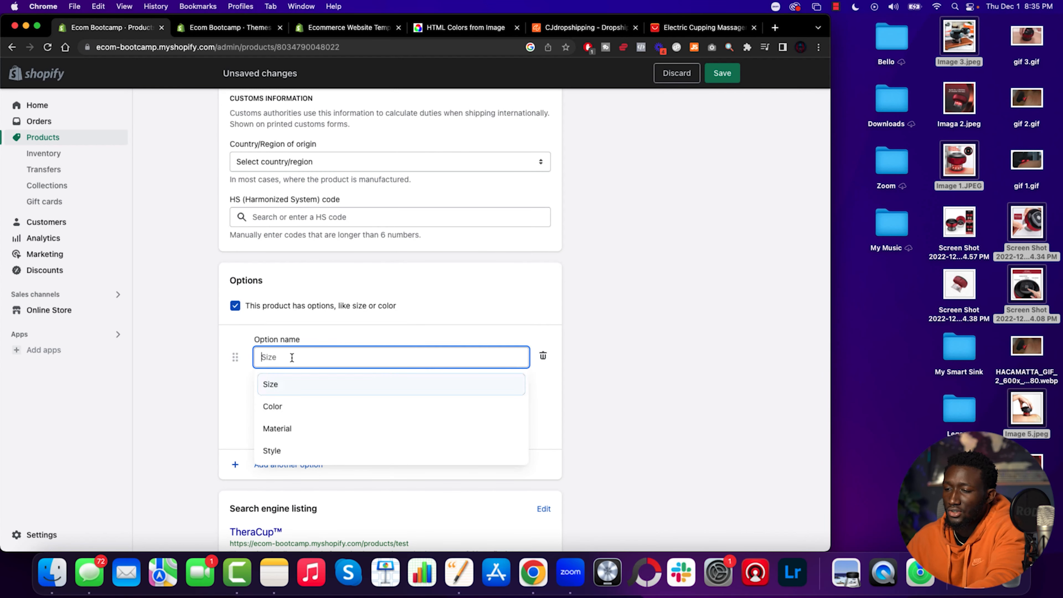
left_click(289, 407)
Enter Red, Blue and Black as the values of the Color option.
left_click(295, 401)
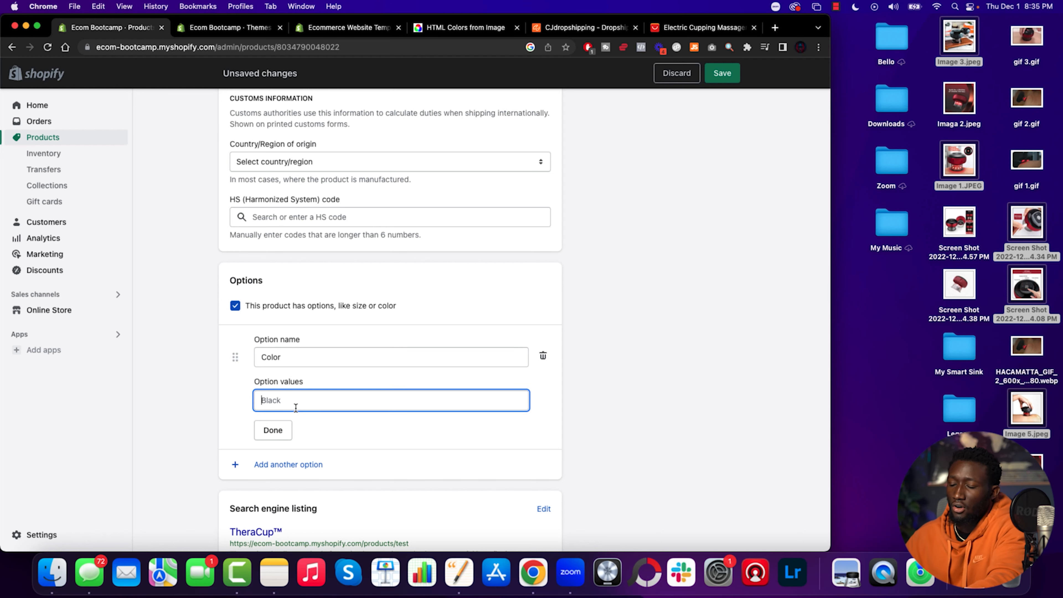
type("Red")
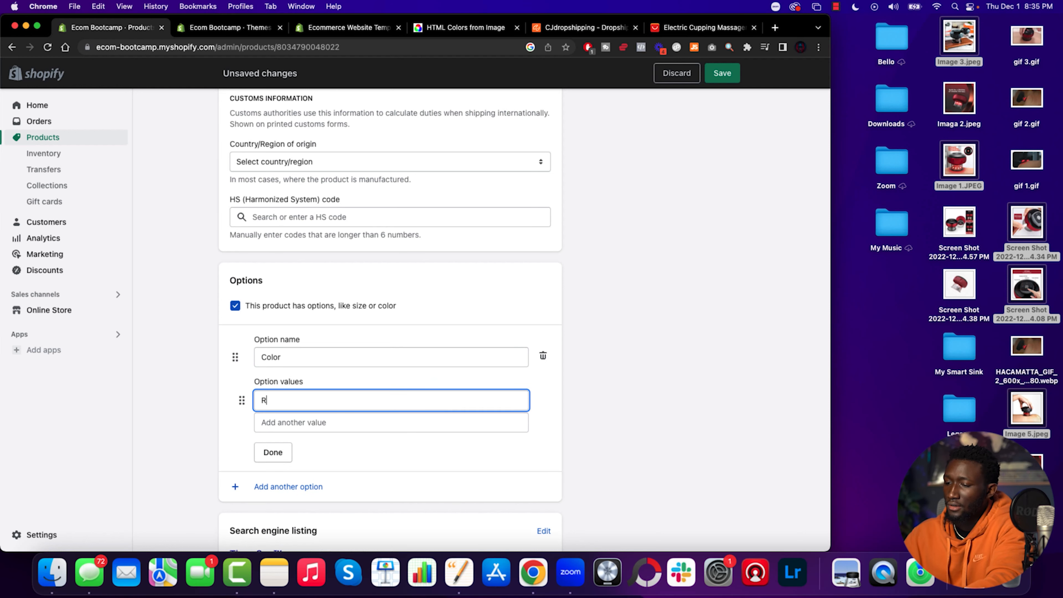
left_click(285, 422)
type("Blue")
left_click(295, 445)
type("Black")
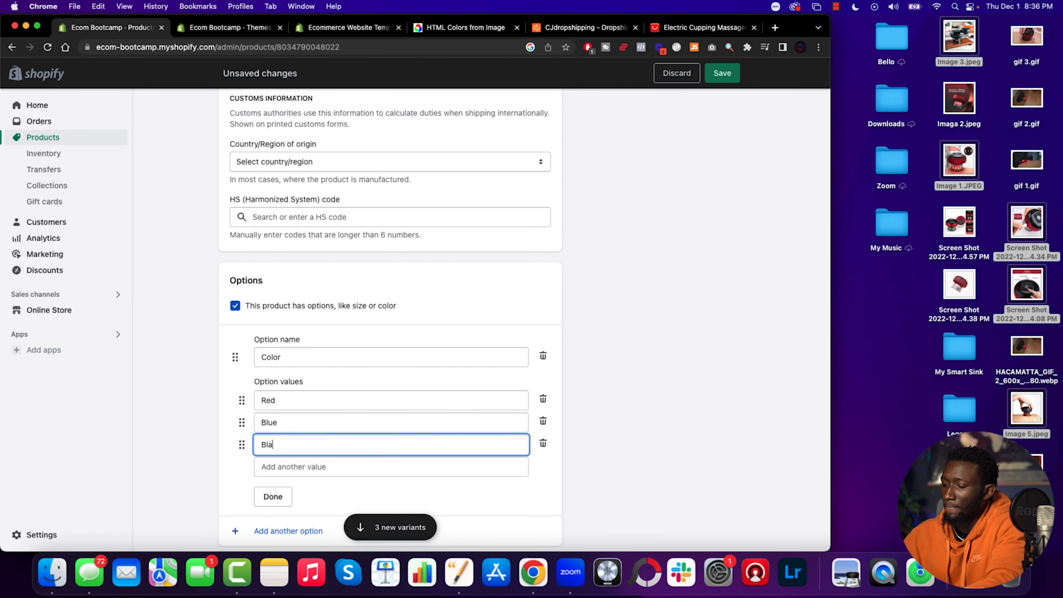
Check the color variants and save the product.
scroll(299, 385, "down", 6)
scroll(301, 383, "down", 3)
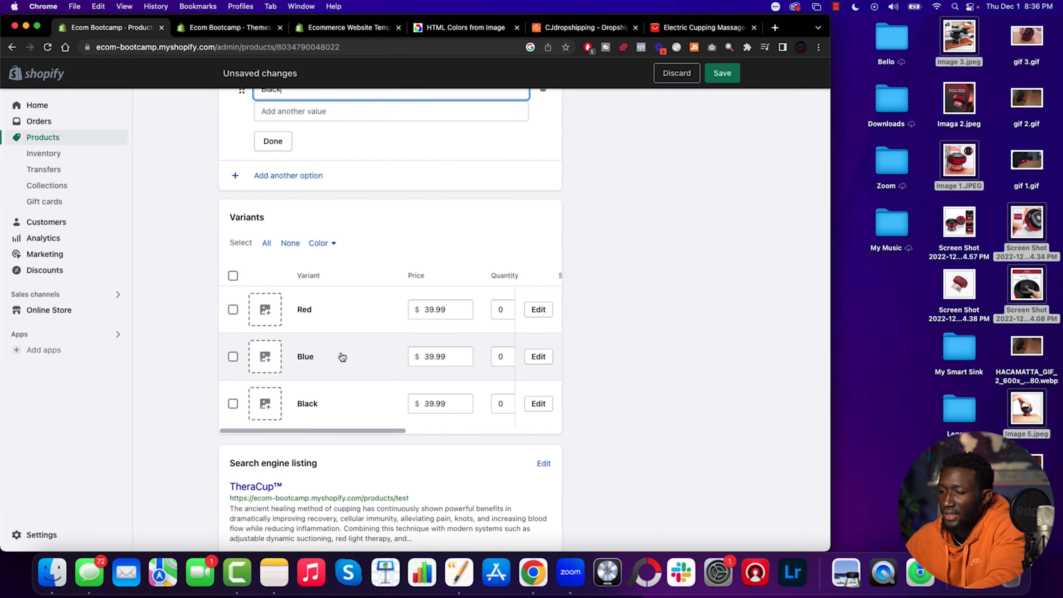
scroll(341, 356, "down", 2)
left_click(727, 527)
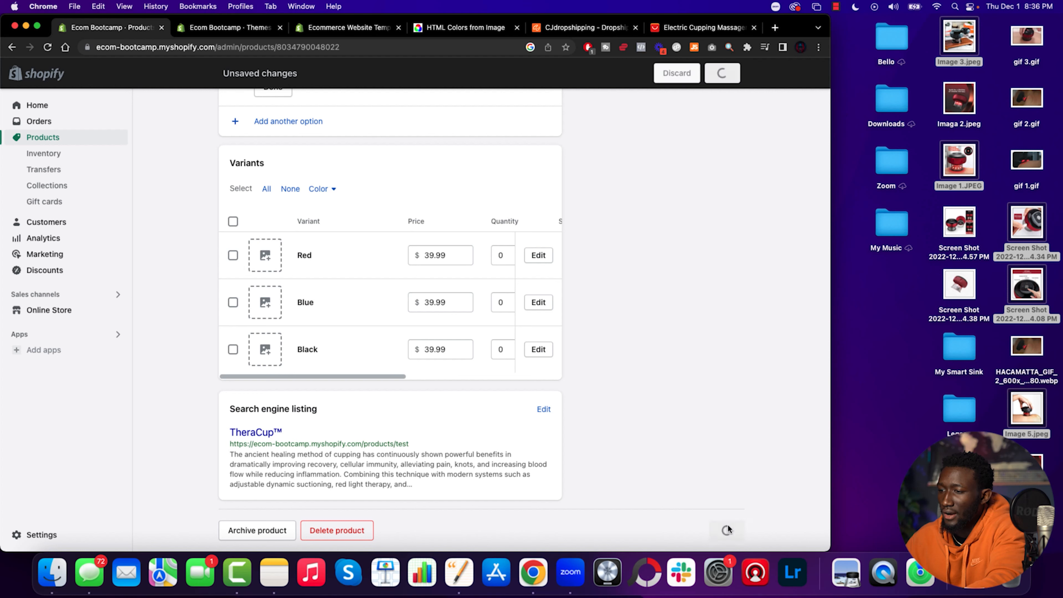
Replace the product's vendor with the new vendor TheraCup and save the product.
scroll(645, 312, "up", 11)
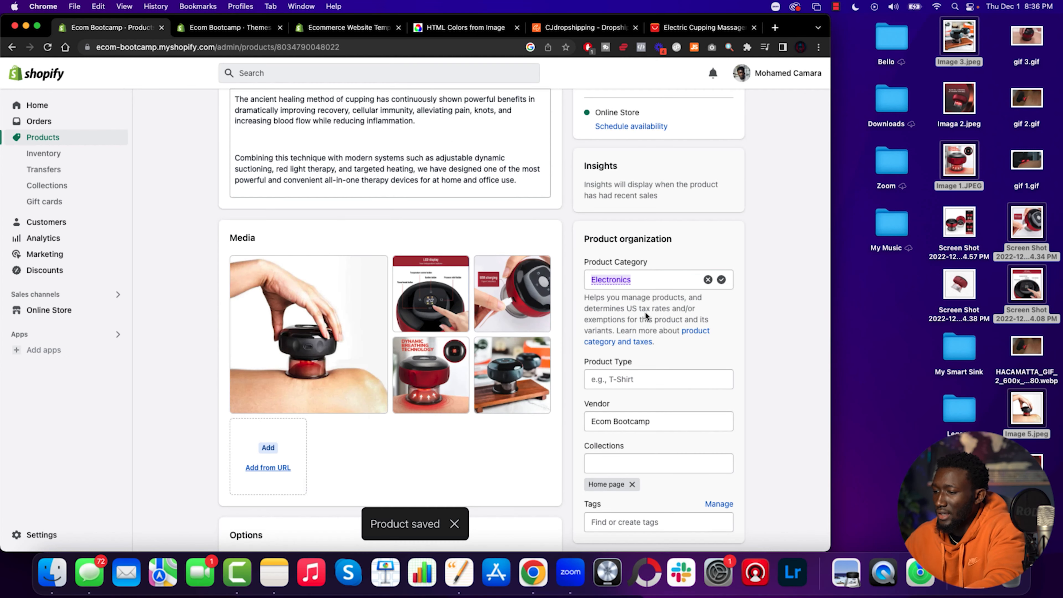
scroll(645, 312, "down", 1)
left_click_drag(651, 379, 551, 376)
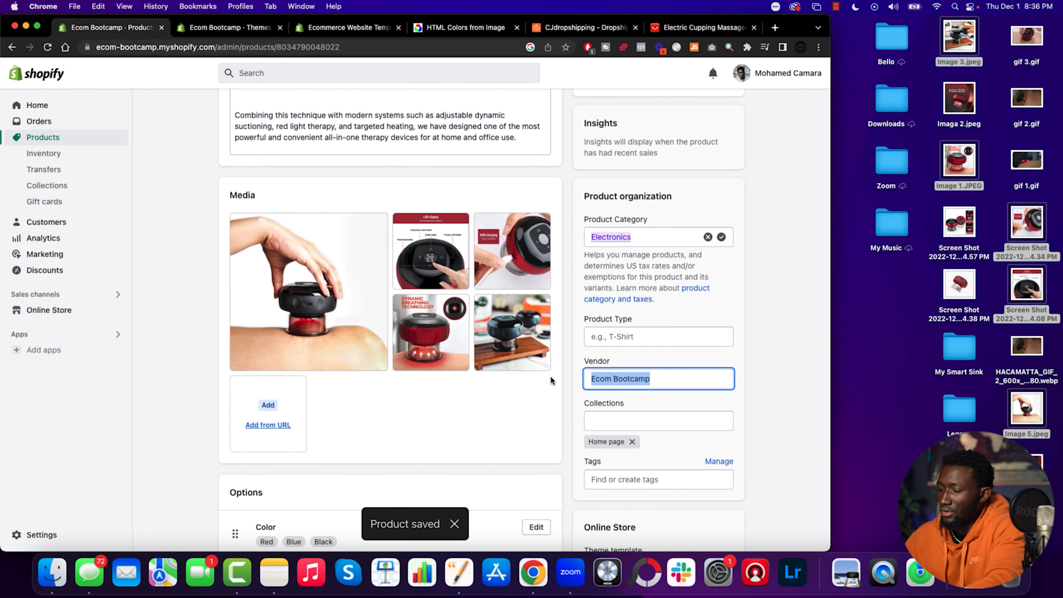
key("BackSpace")
type("therC")
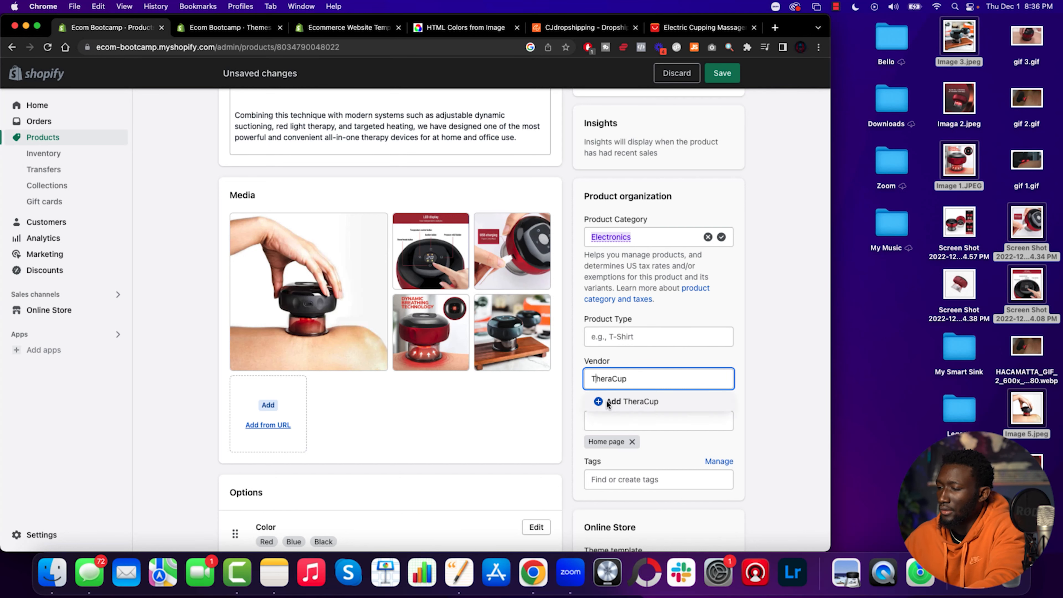
left_click(610, 402)
scroll(619, 419, "down", 1)
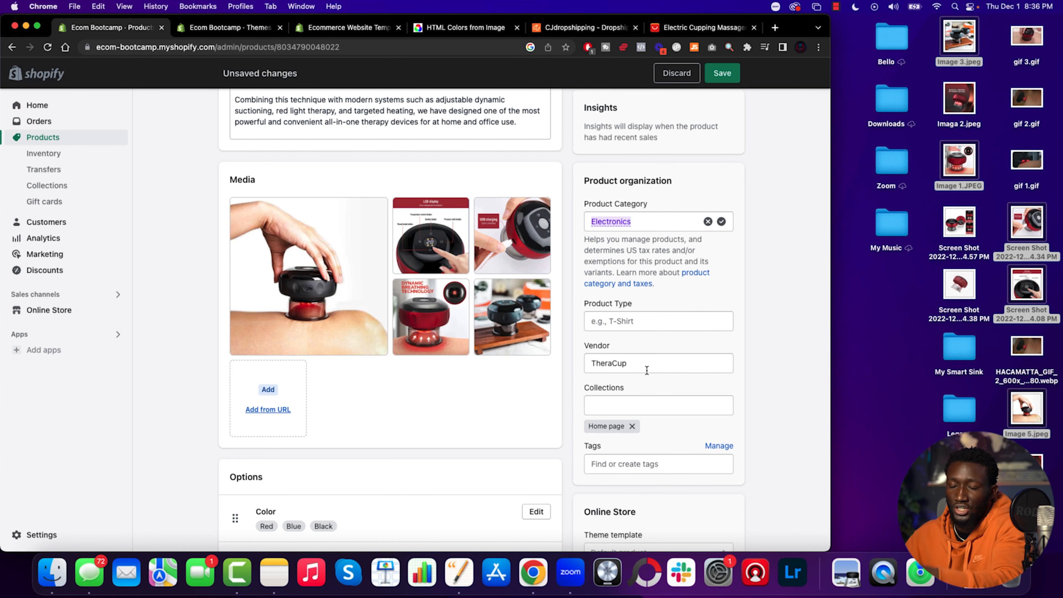
scroll(646, 364, "down", 3)
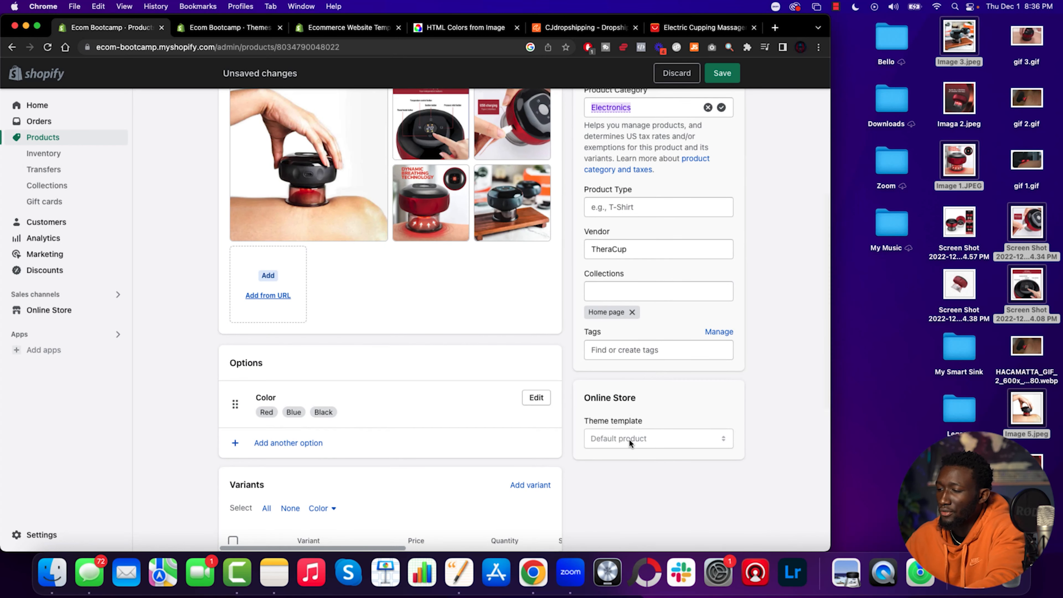
scroll(628, 439, "up", 7)
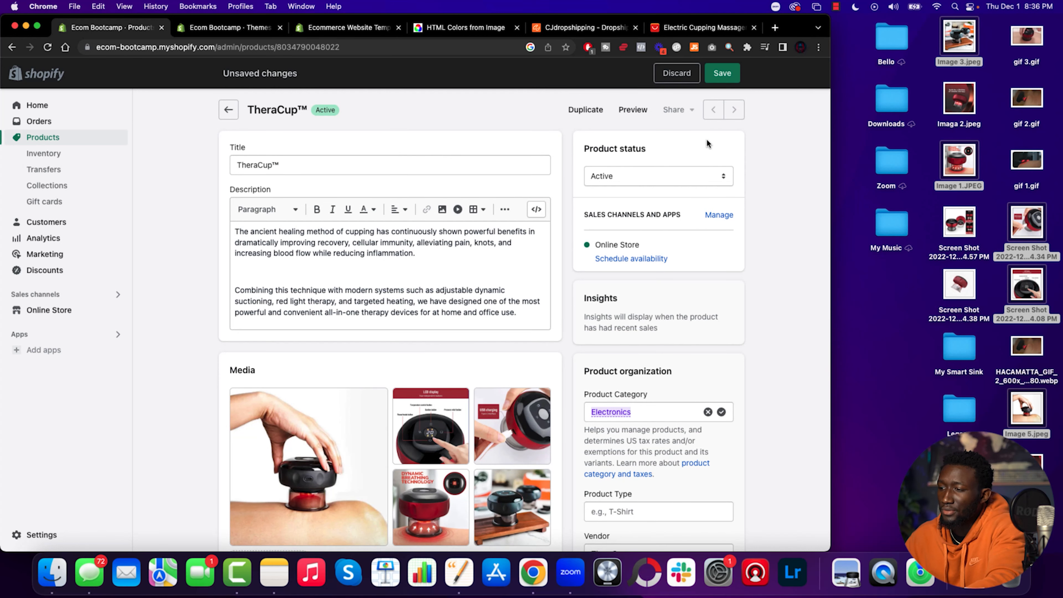
left_click(723, 73)
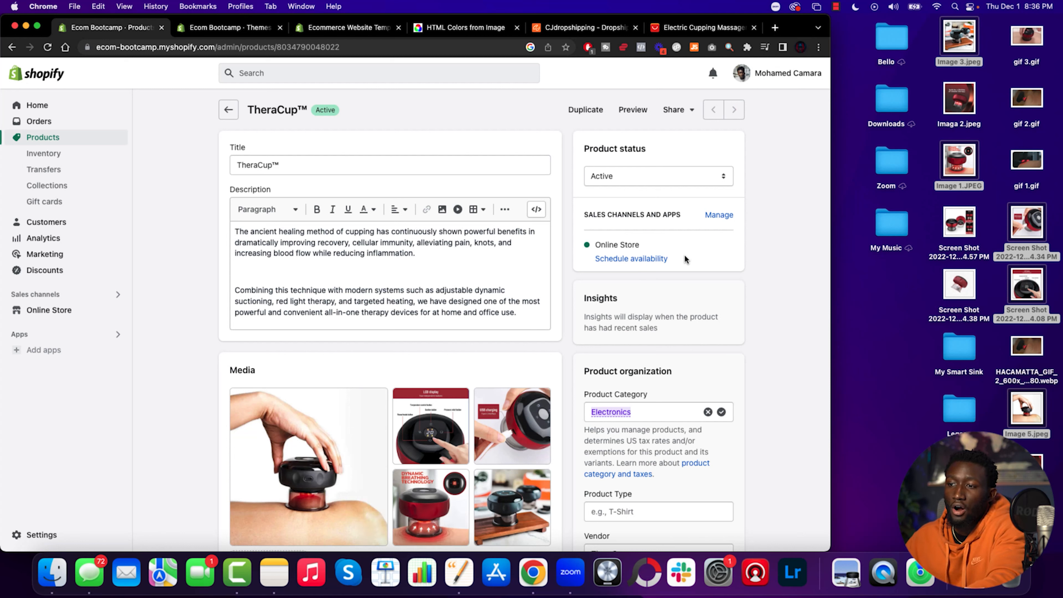
Switch to CJdropshipping and start adding a new Shopify store under the account's store authorizations.
left_click(593, 34)
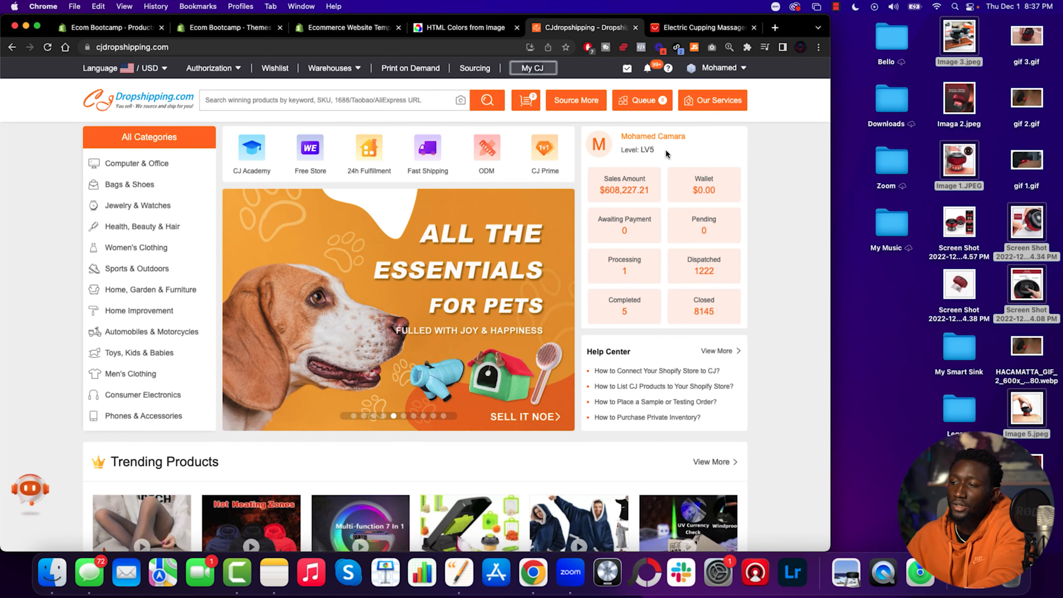
left_click(544, 72)
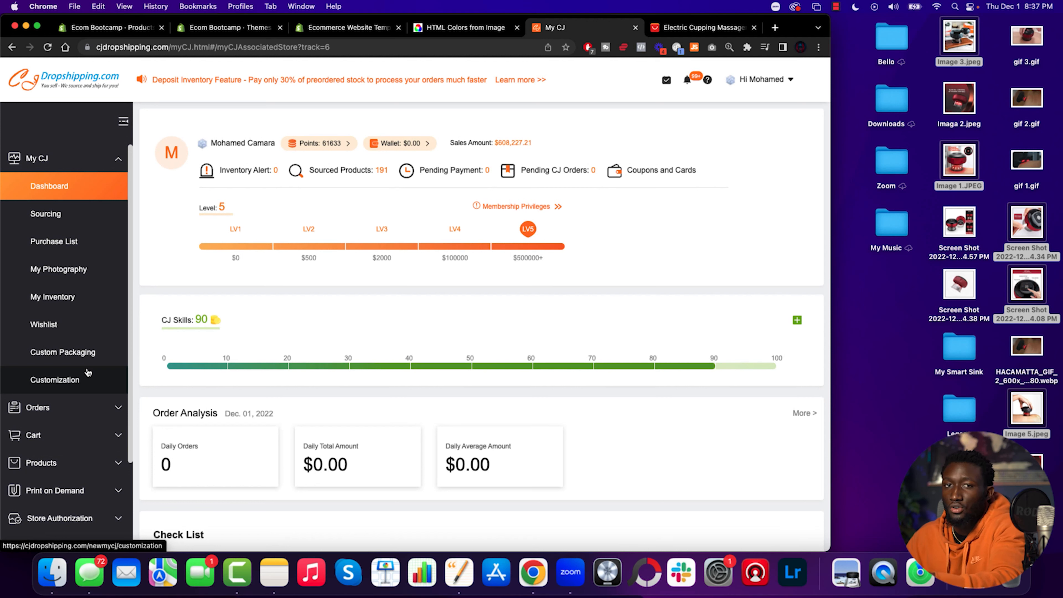
scroll(86, 377, "down", 3)
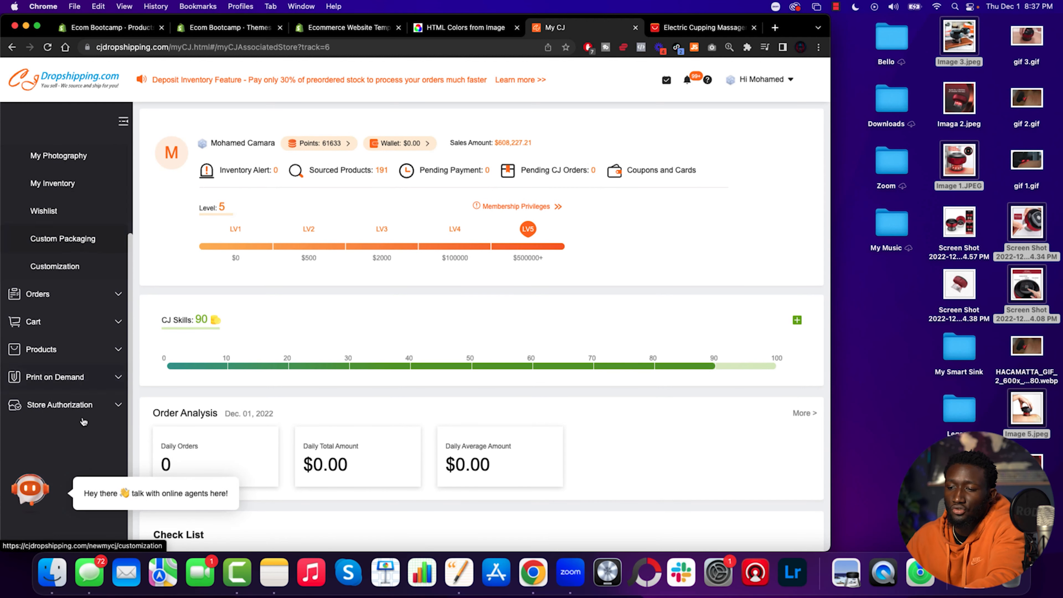
left_click(67, 405)
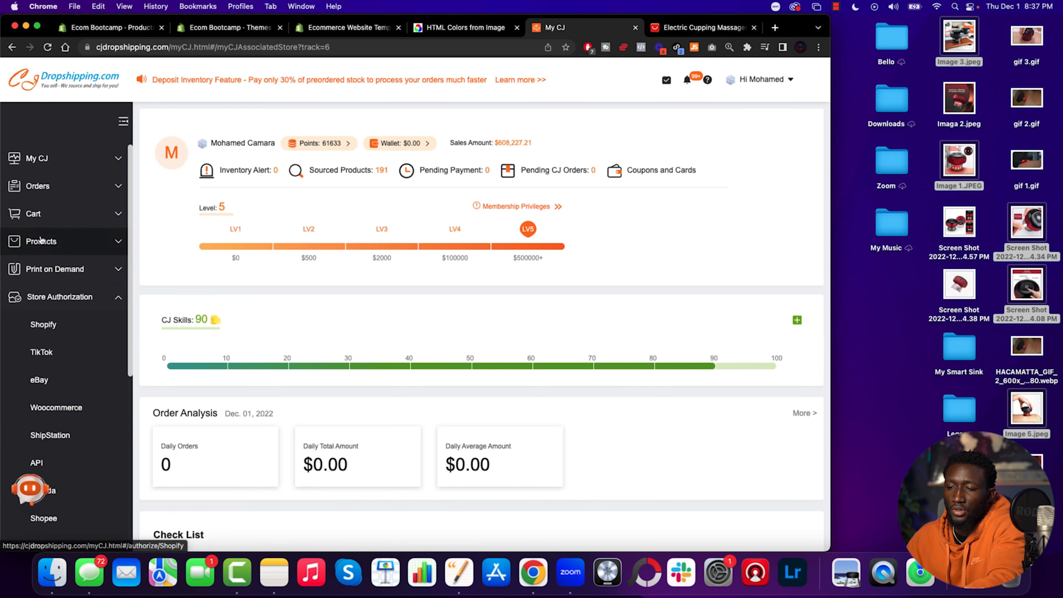
left_click(44, 325)
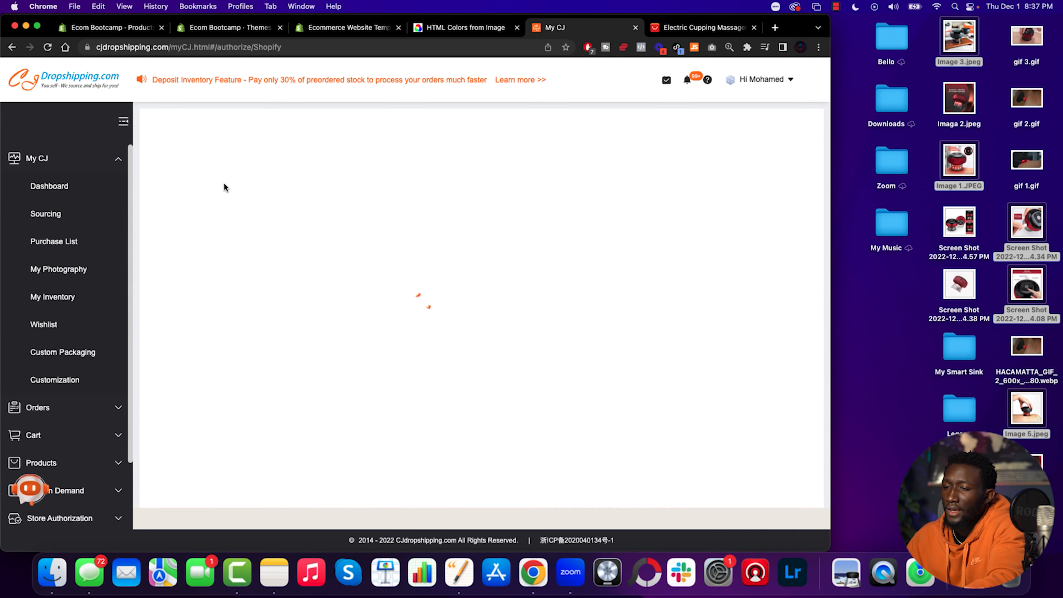
left_click(632, 137)
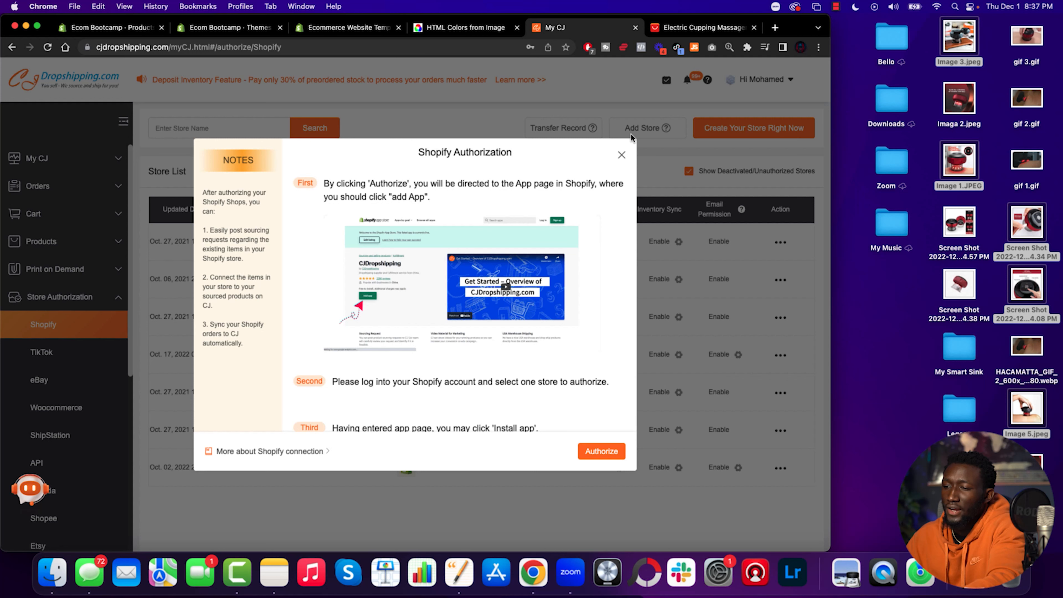
Authorize the Shopify connection with the existing Shopify account and install the CJDropshipping app in the store.
left_click(601, 451)
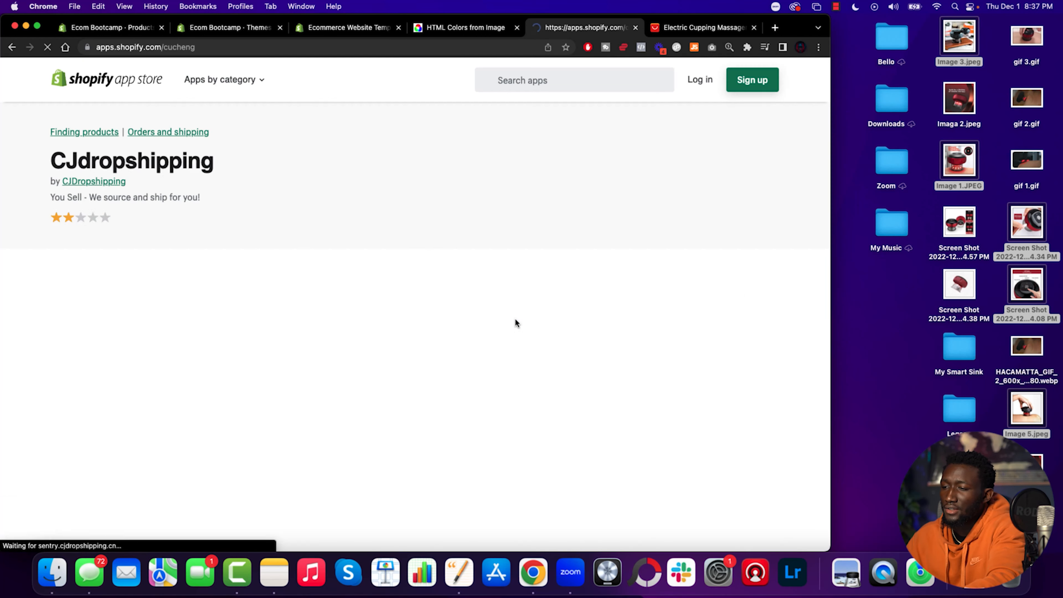
left_click(98, 289)
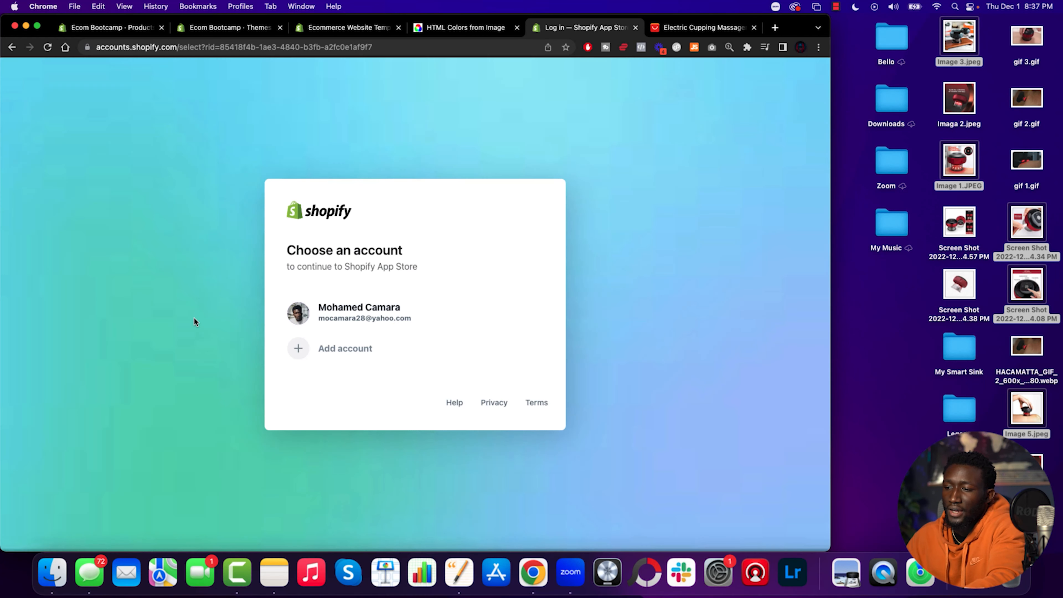
left_click(375, 324)
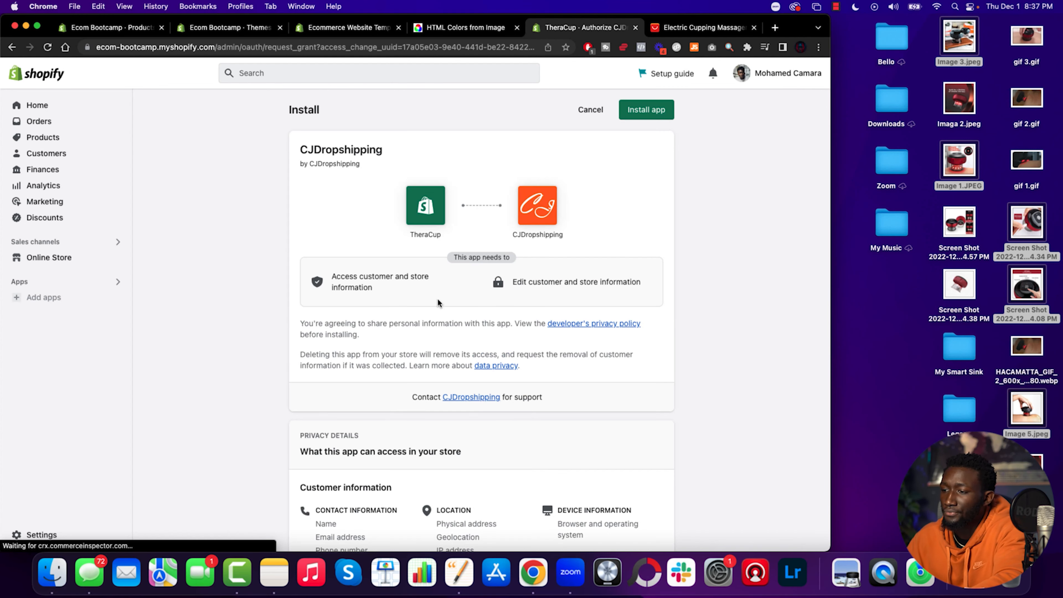
left_click(634, 109)
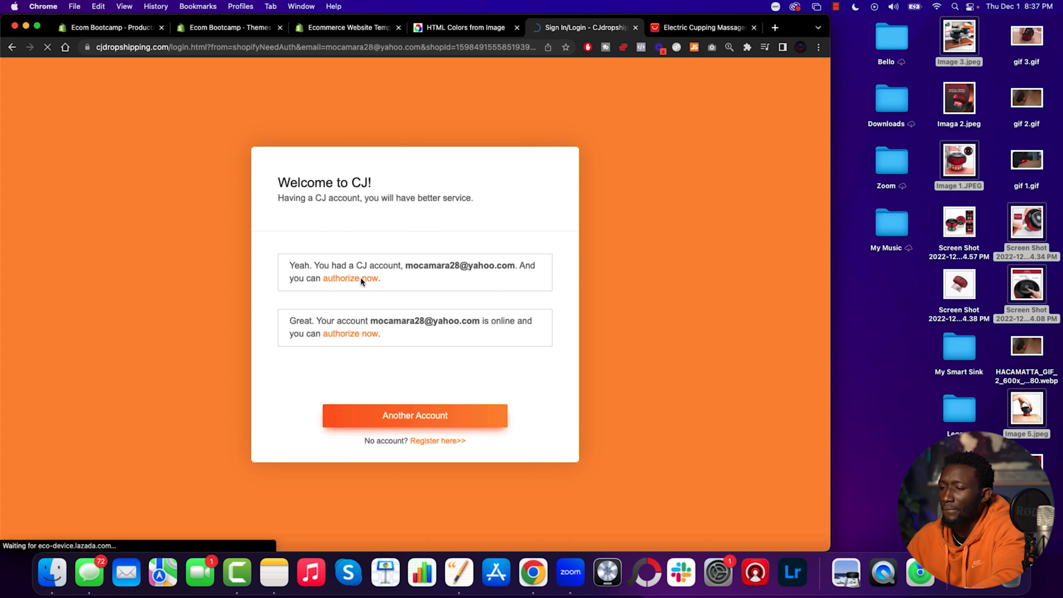
Authorize the store for the existing CJ account by signing in with its saved password, and dismiss the offer to save the password.
left_click(360, 278)
left_click(476, 280)
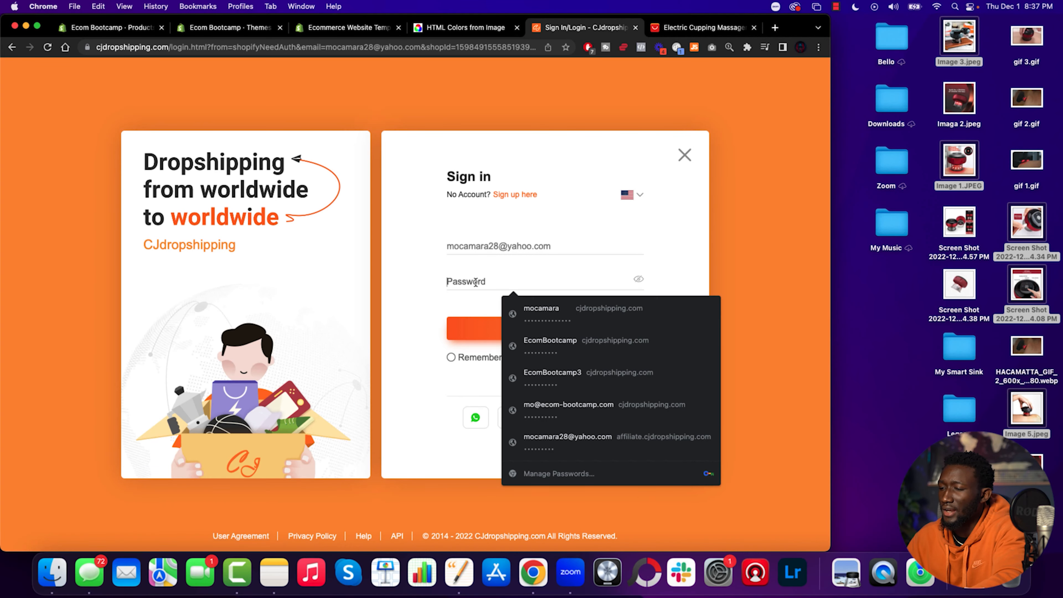
left_click(515, 309)
left_click(505, 329)
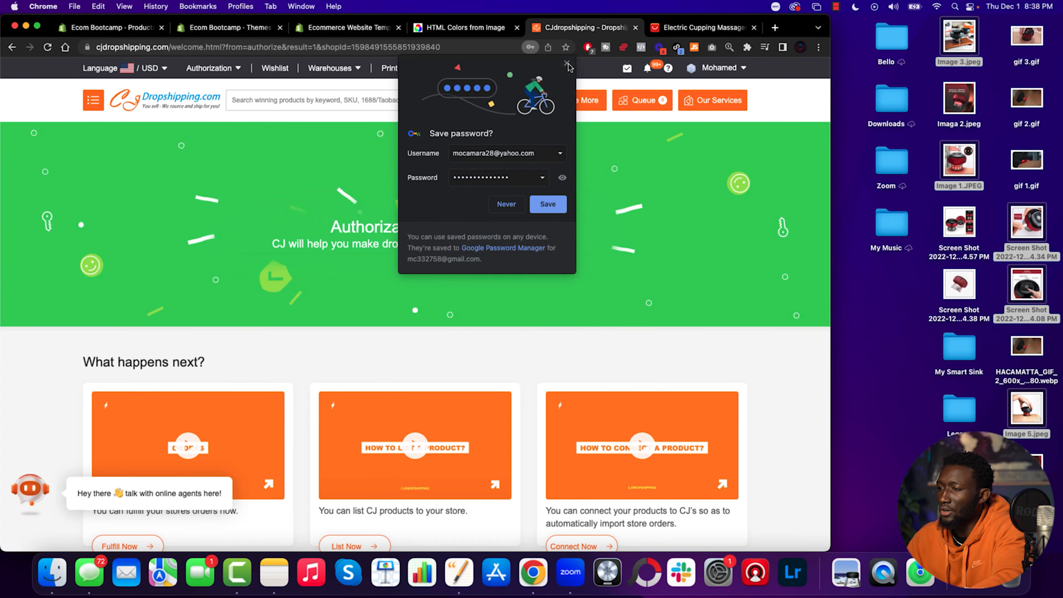
left_click(567, 64)
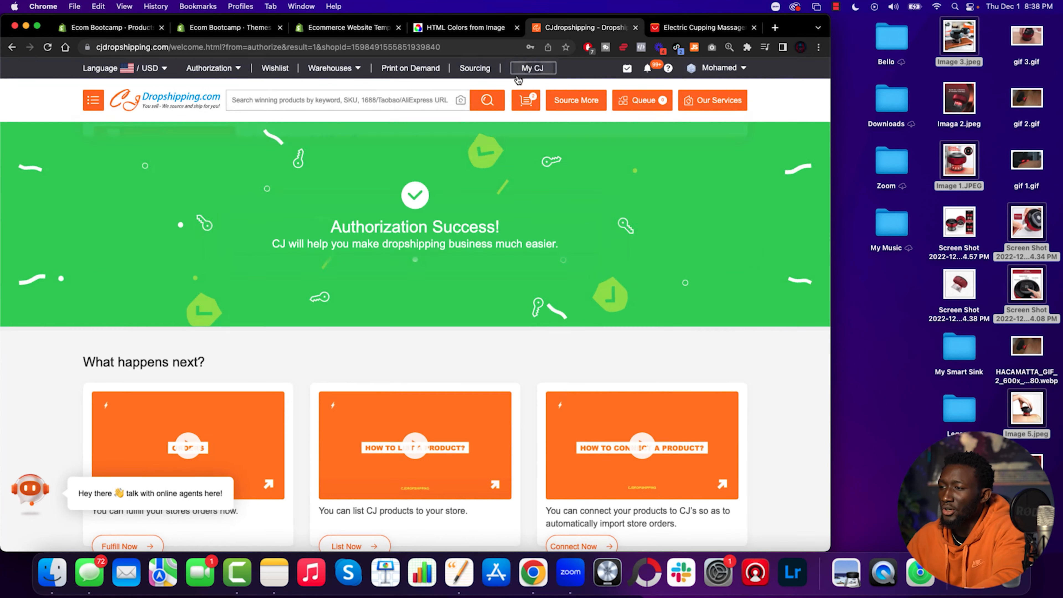
Open the CJ account's sourcing list and start a new sourcing request.
left_click(518, 75)
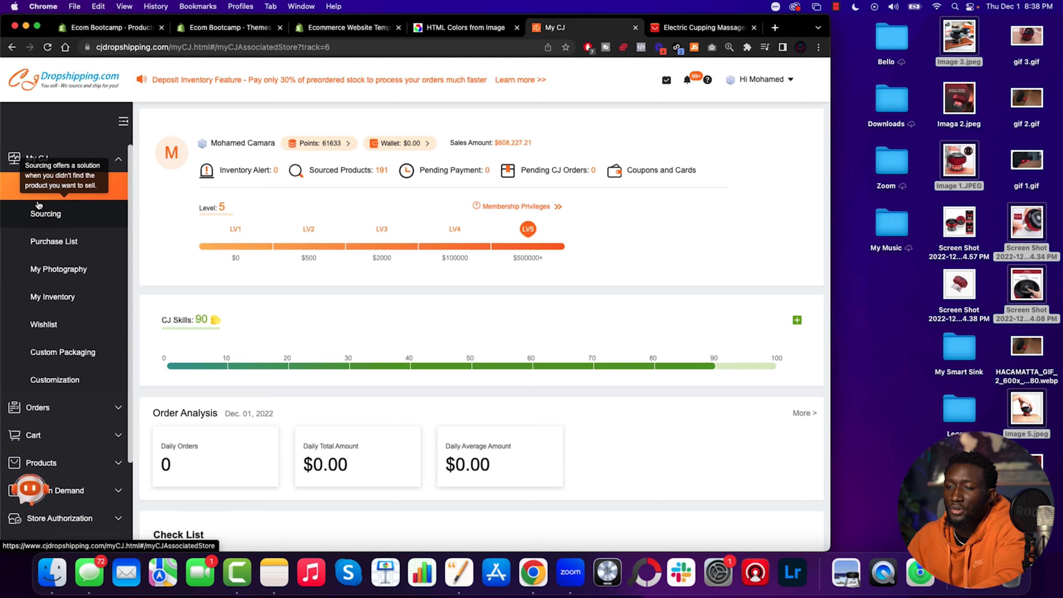
left_click(56, 215)
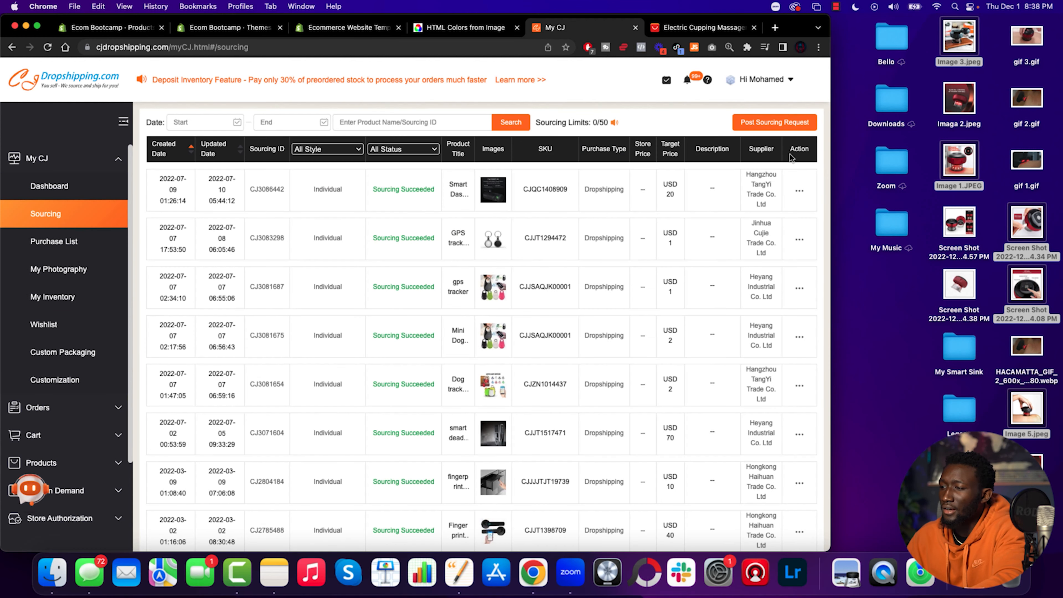
left_click(762, 124)
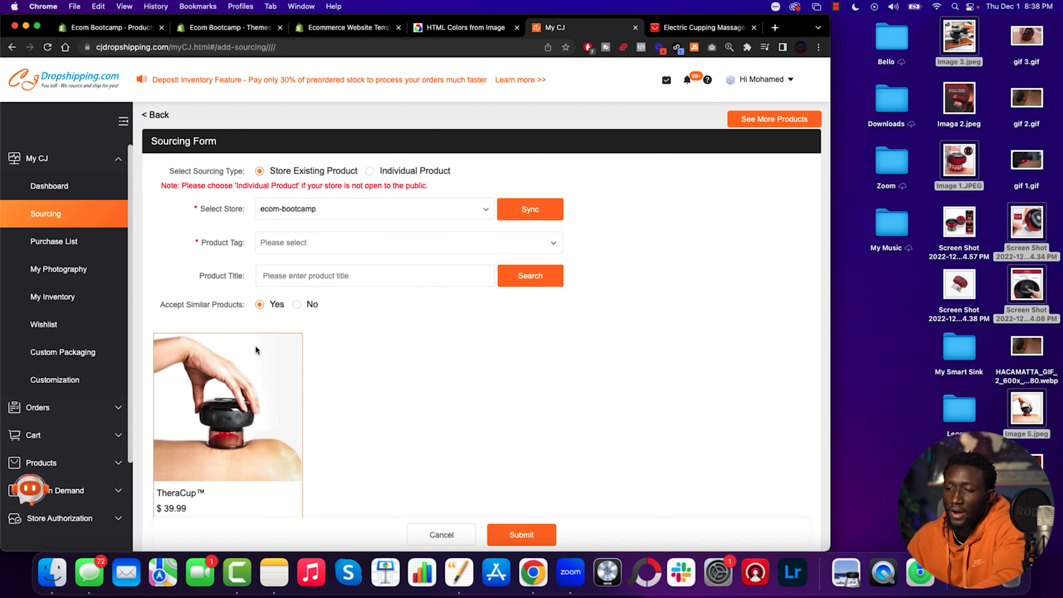
Set the sourcing request's product tag to Health & Beauty, Hair and decline similar products.
left_click(291, 245)
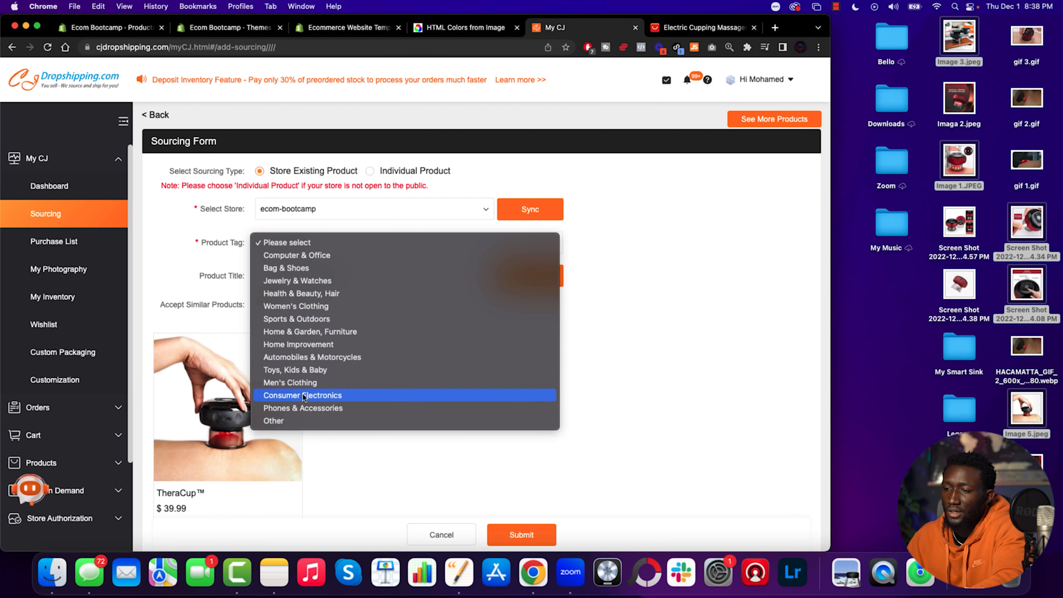
left_click(303, 294)
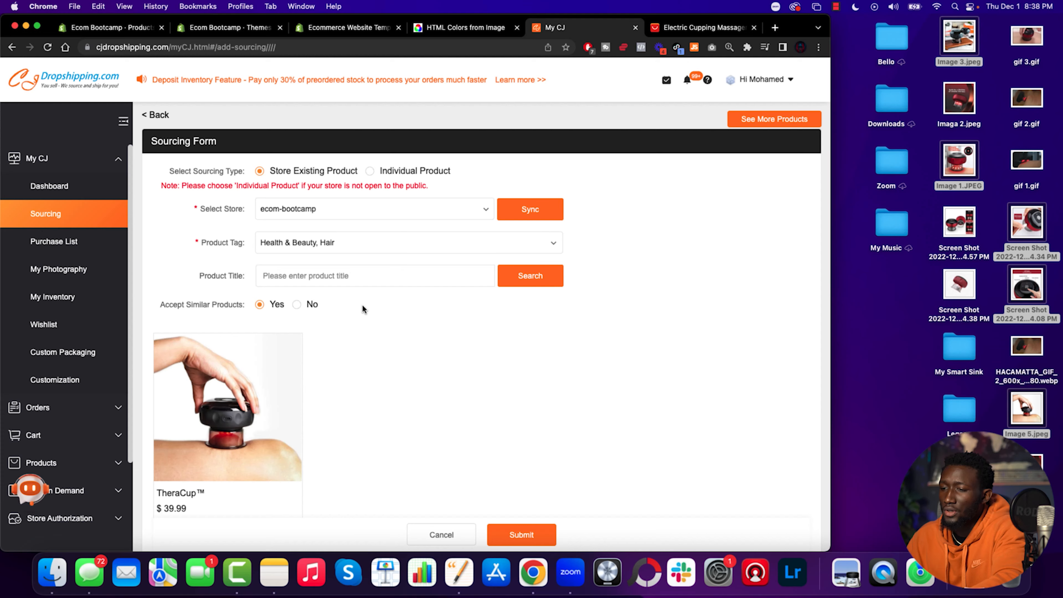
scroll(362, 304, "down", 2)
left_click(296, 252)
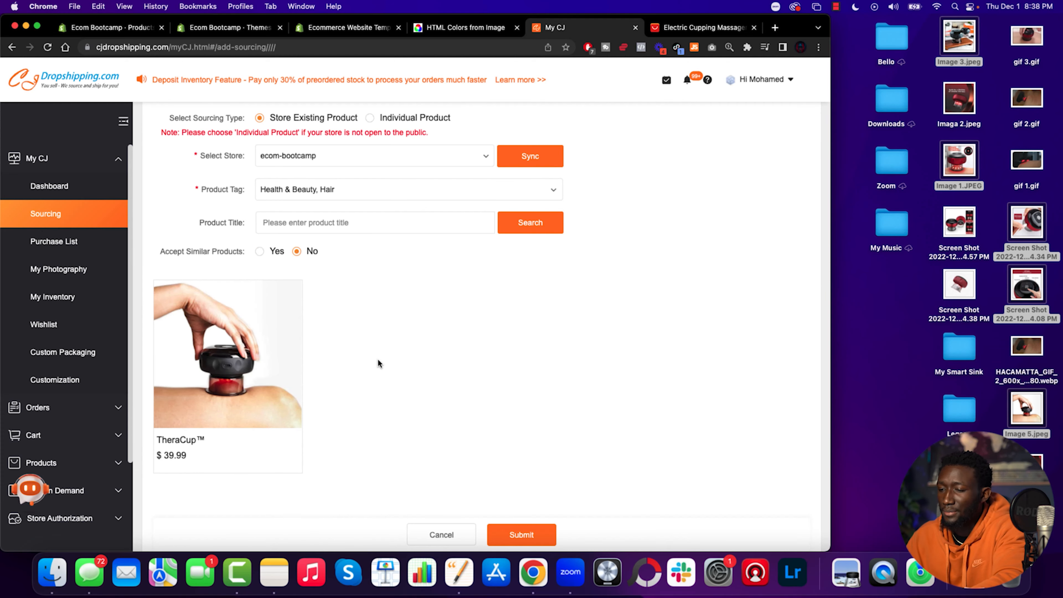
Submit and confirm the sourcing request for the store's TheraCup product, and check its status in the sourcing list.
scroll(379, 363, "down", 1)
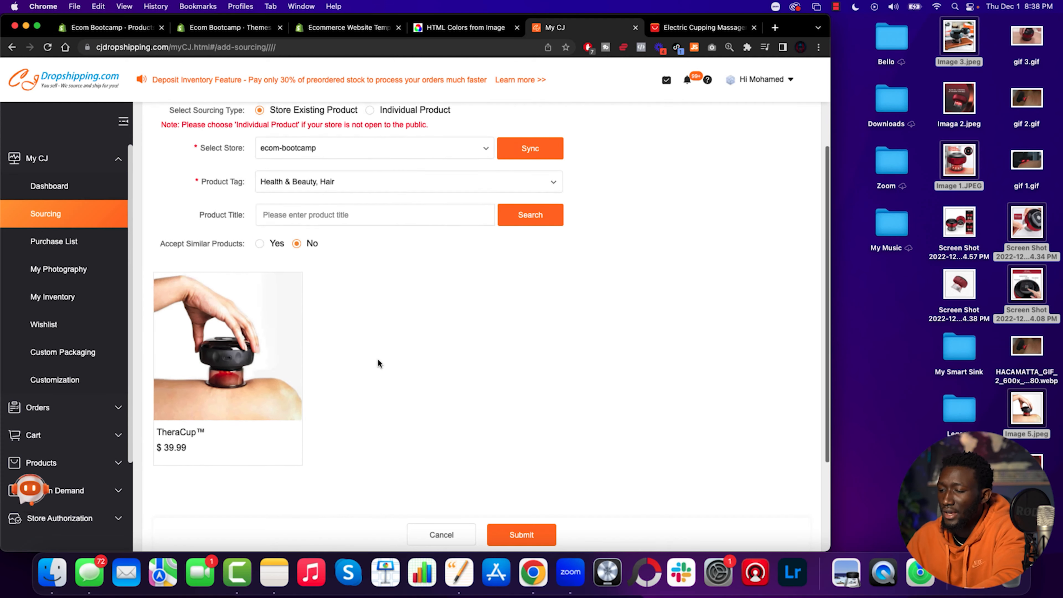
left_click(516, 531)
scroll(414, 415, "down", 4)
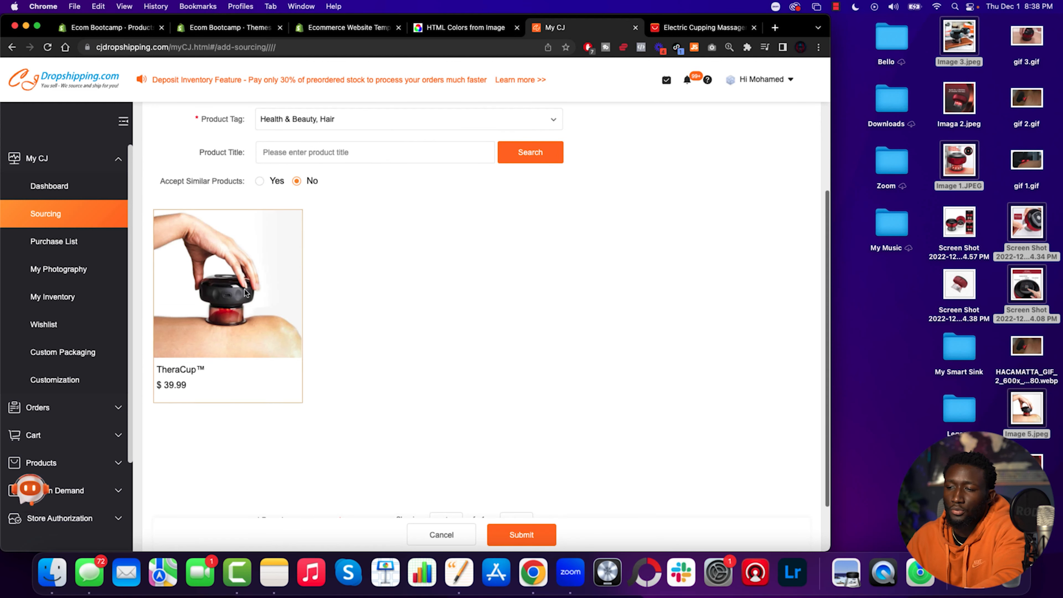
left_click(521, 535)
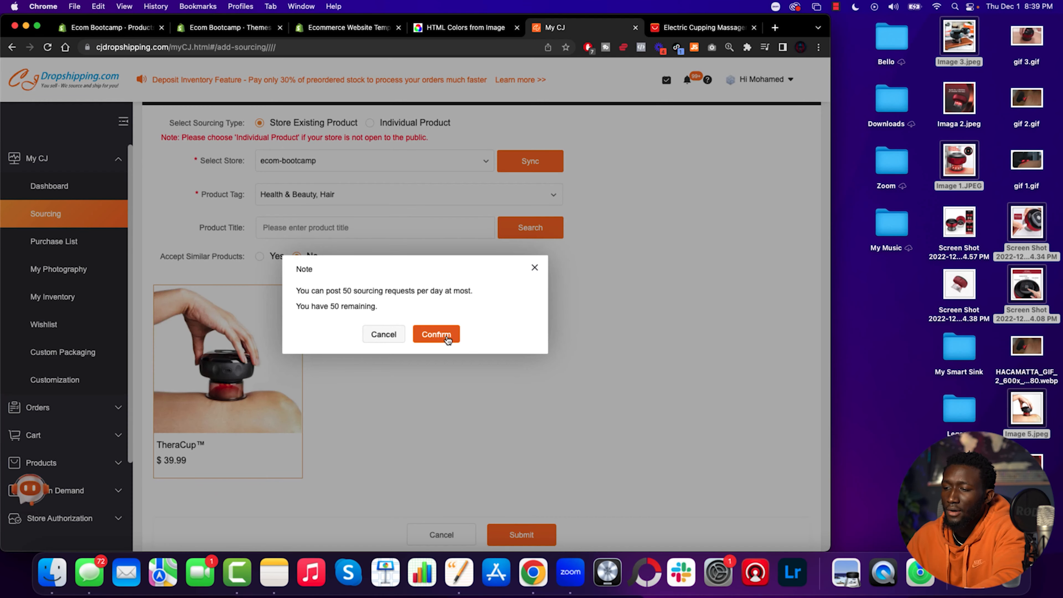
left_click(448, 335)
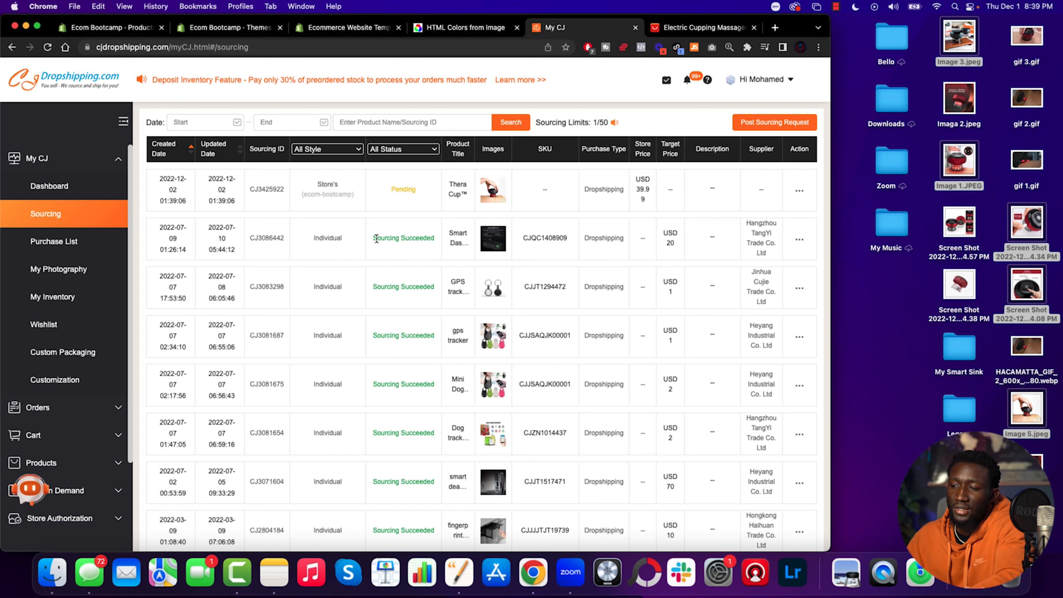
left_click_drag(374, 238, 428, 237)
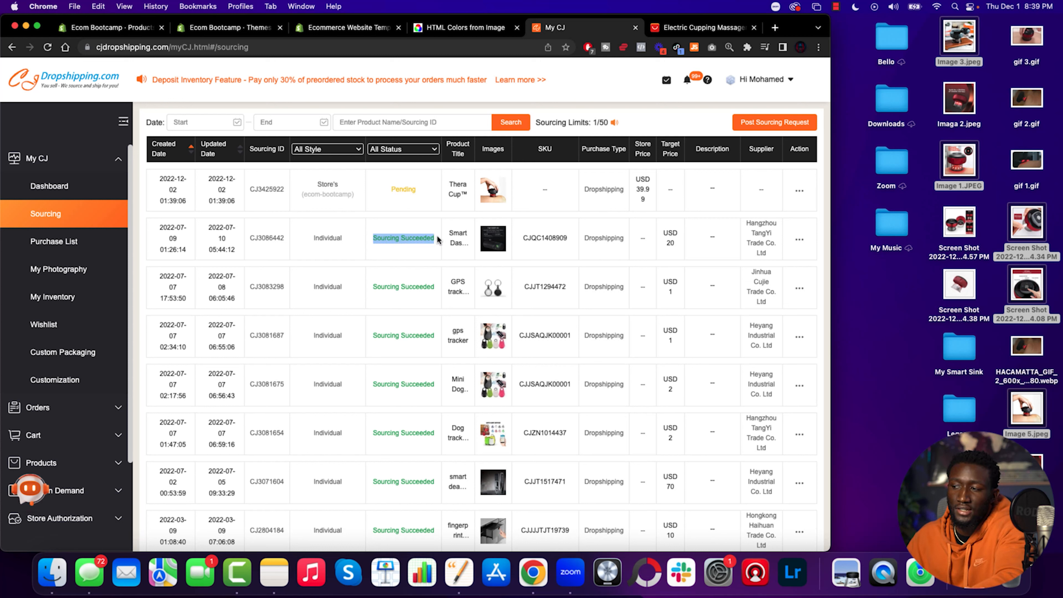
mouse_move(497, 193)
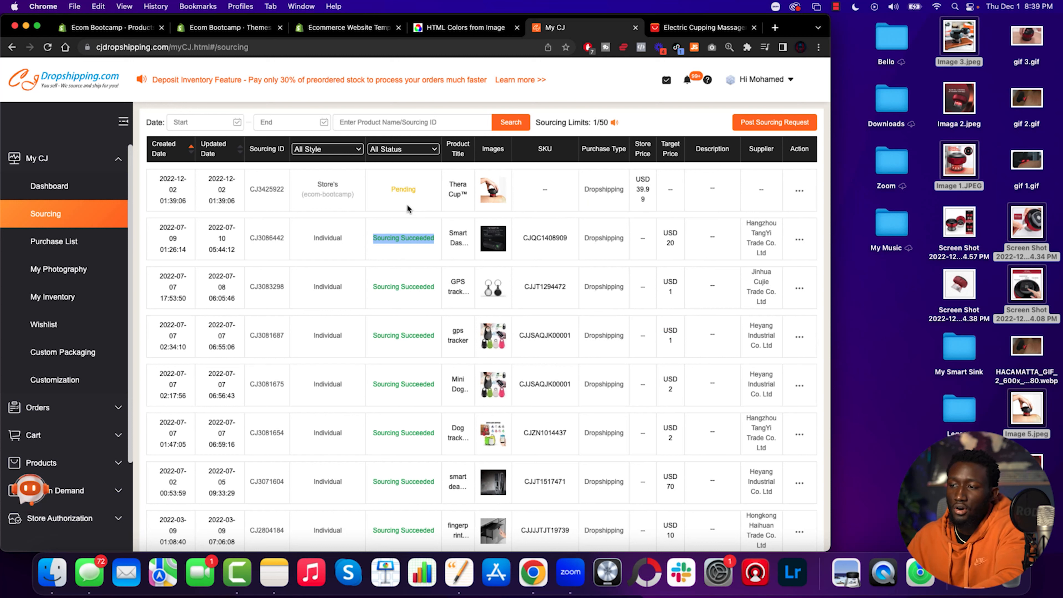
left_click(427, 229)
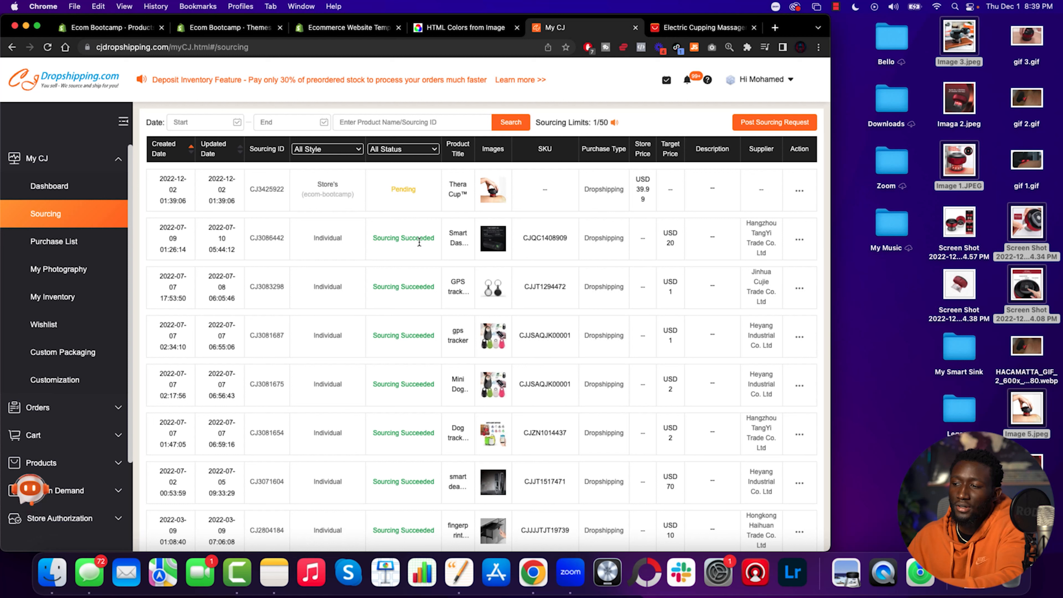
mouse_move(493, 239)
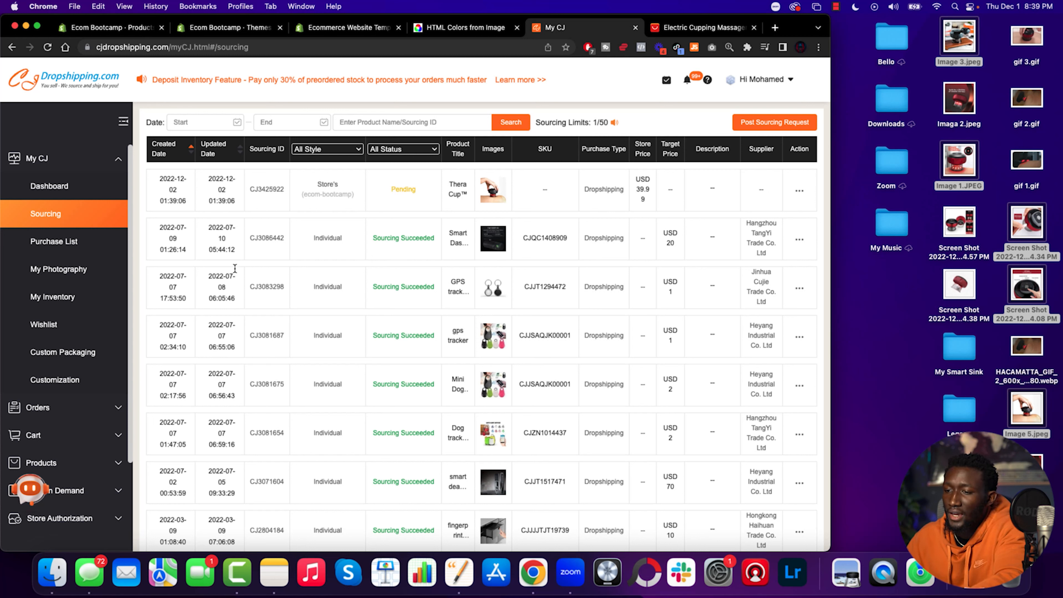
Open the product connections and add an automatic connection.
scroll(71, 408, "down", 2)
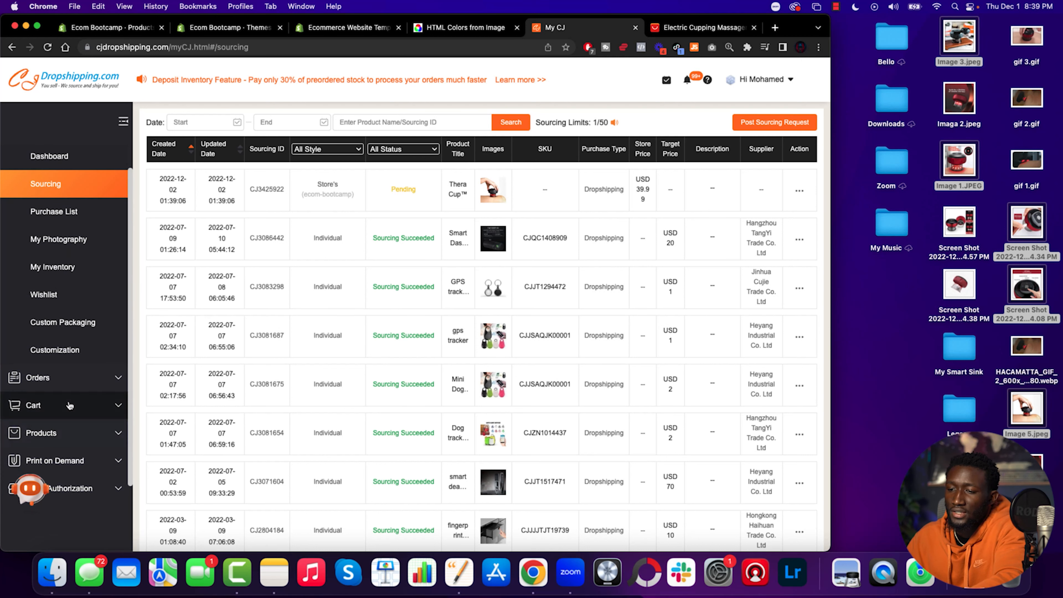
left_click(69, 434)
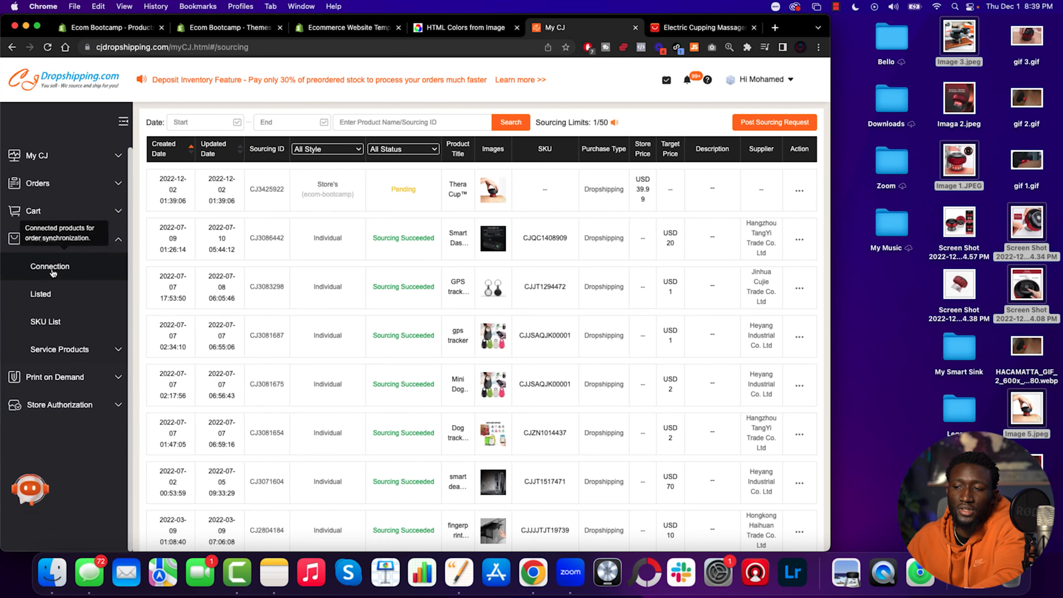
left_click(63, 275)
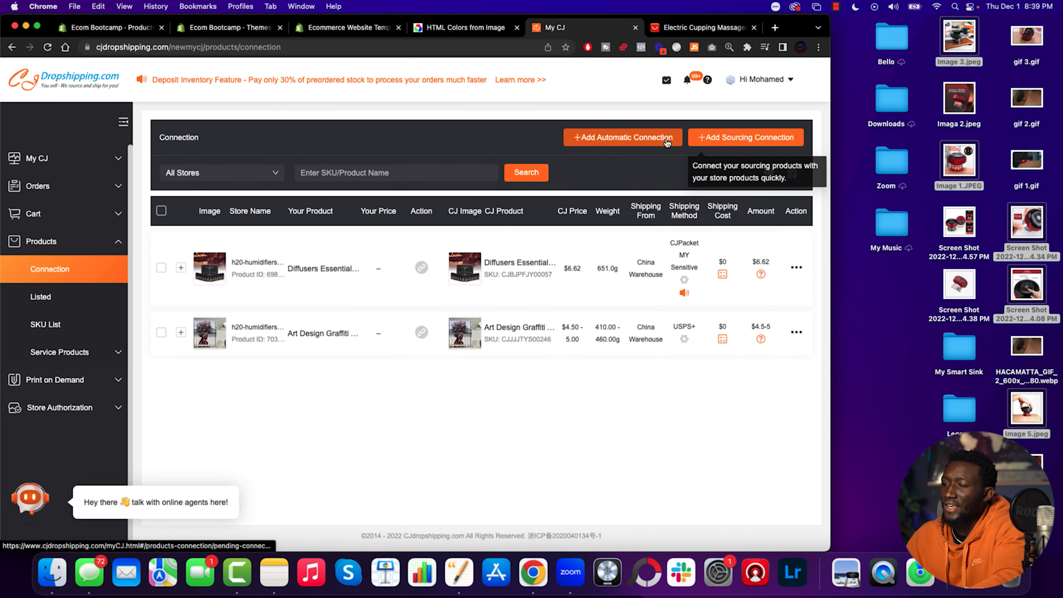
left_click(651, 142)
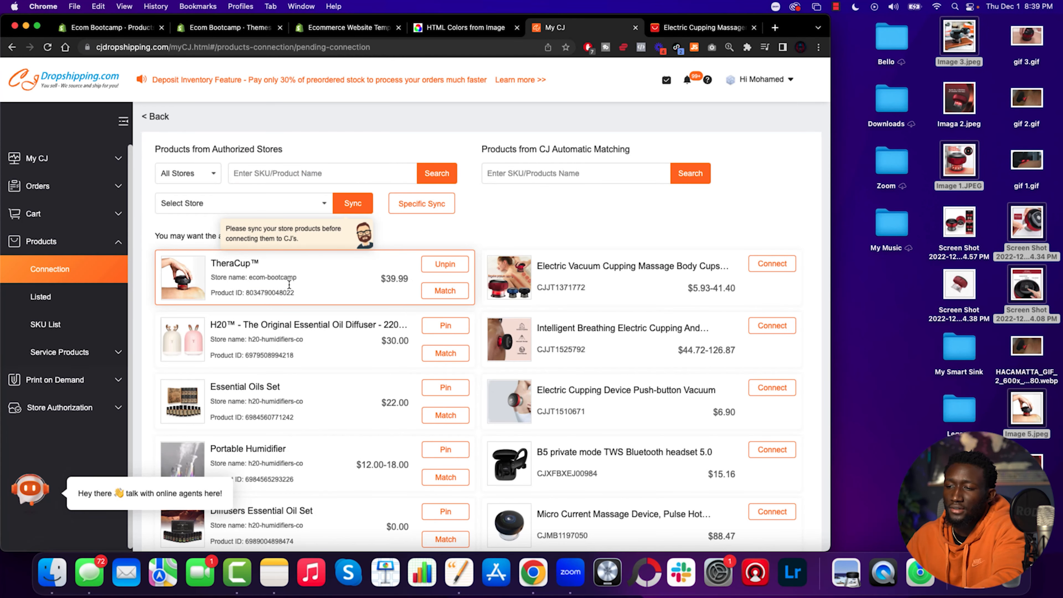
Filter the authorized store products to ecom-bootcamp and pin TheraCup for connecting.
left_click(203, 176)
left_click(204, 187)
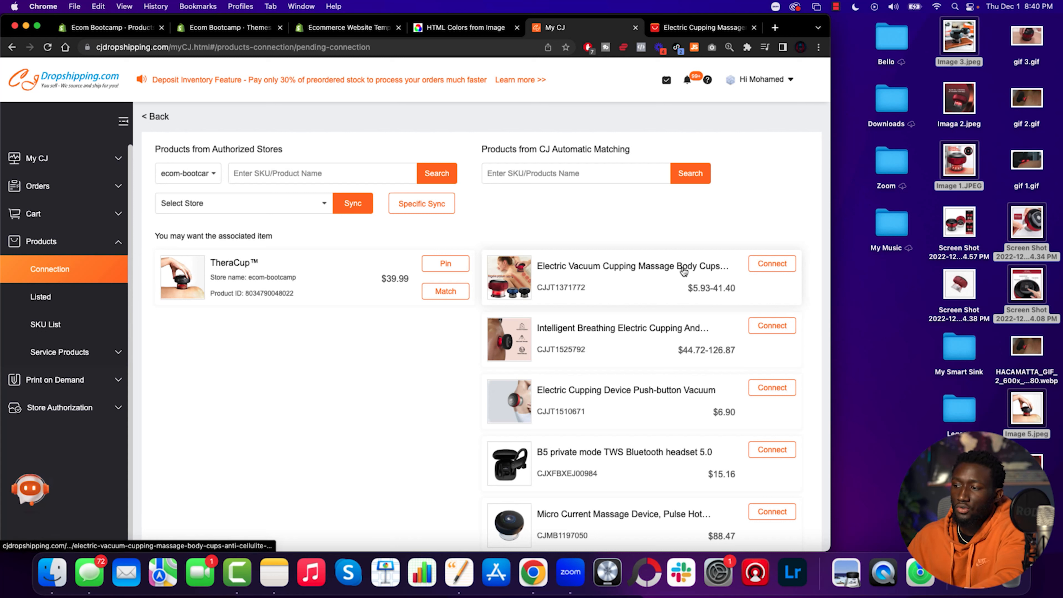
left_click(772, 263)
left_click(435, 264)
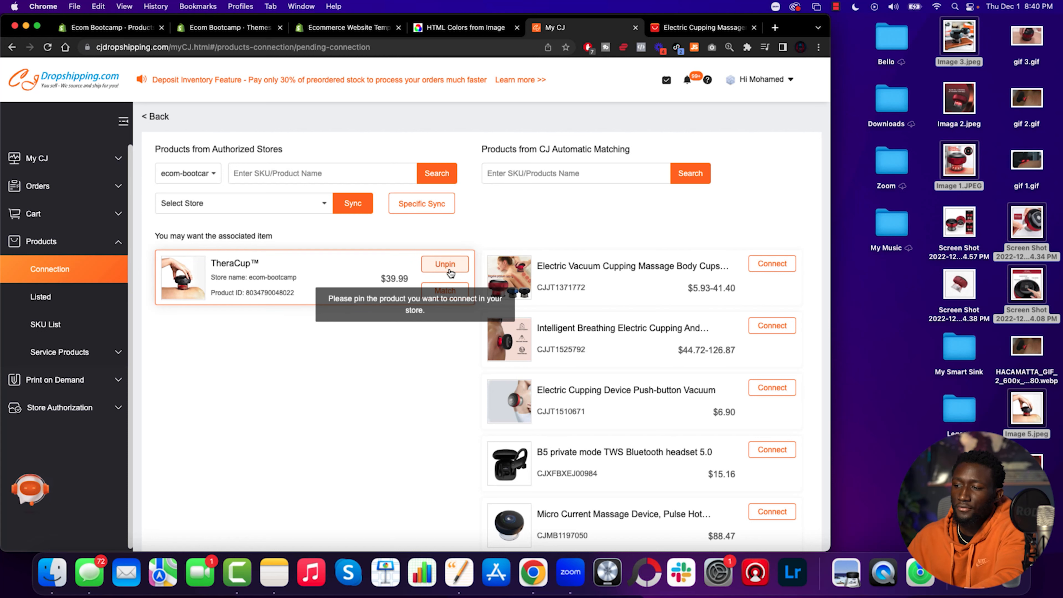
Connect TheraCup to the Electric Vacuum Cupping Massage item CJJT1371772, matching the Black variant to the Black, 6speed, charging, USB variant.
left_click(772, 265)
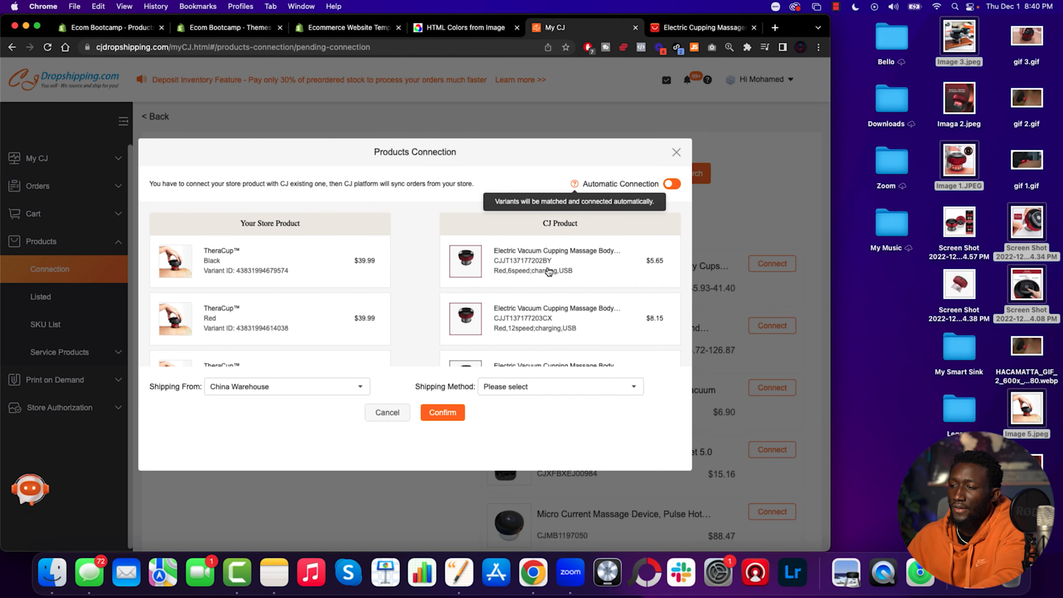
scroll(539, 320, "down", 2)
scroll(539, 320, "up", 2)
left_click(304, 252)
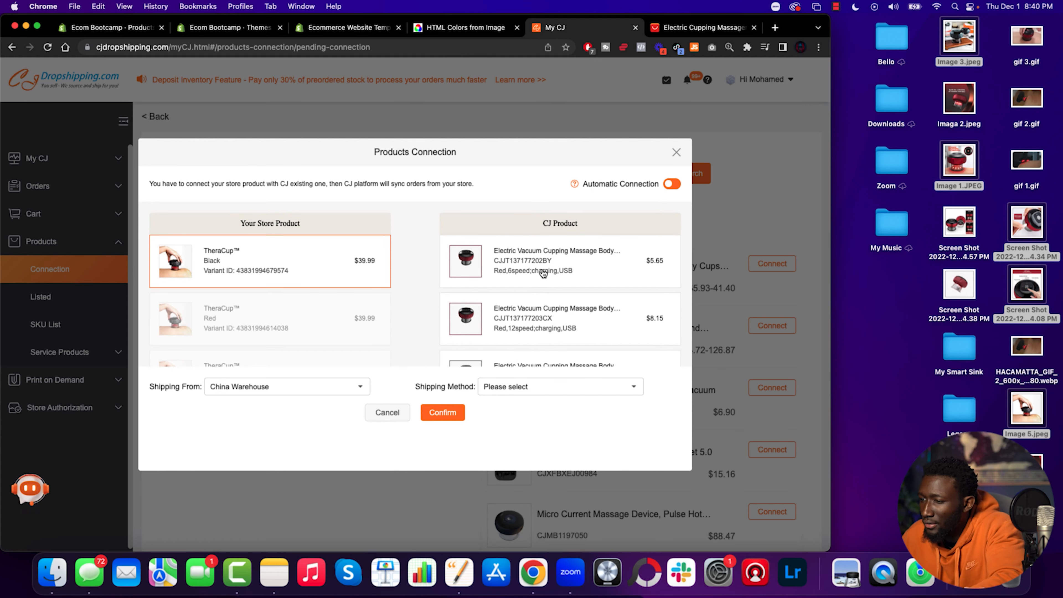
scroll(543, 273, "down", 3)
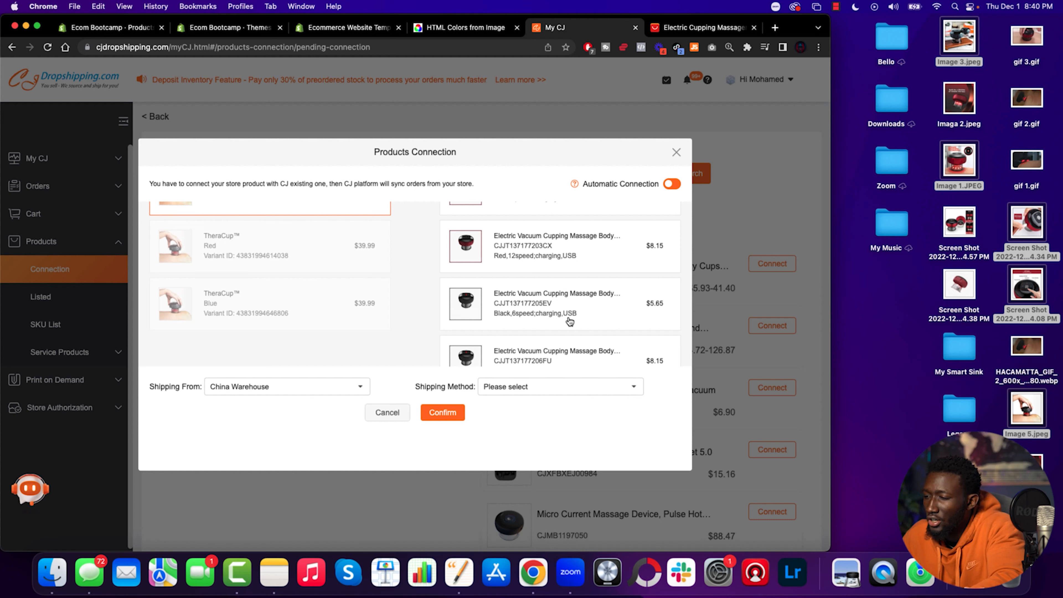
left_click(535, 314)
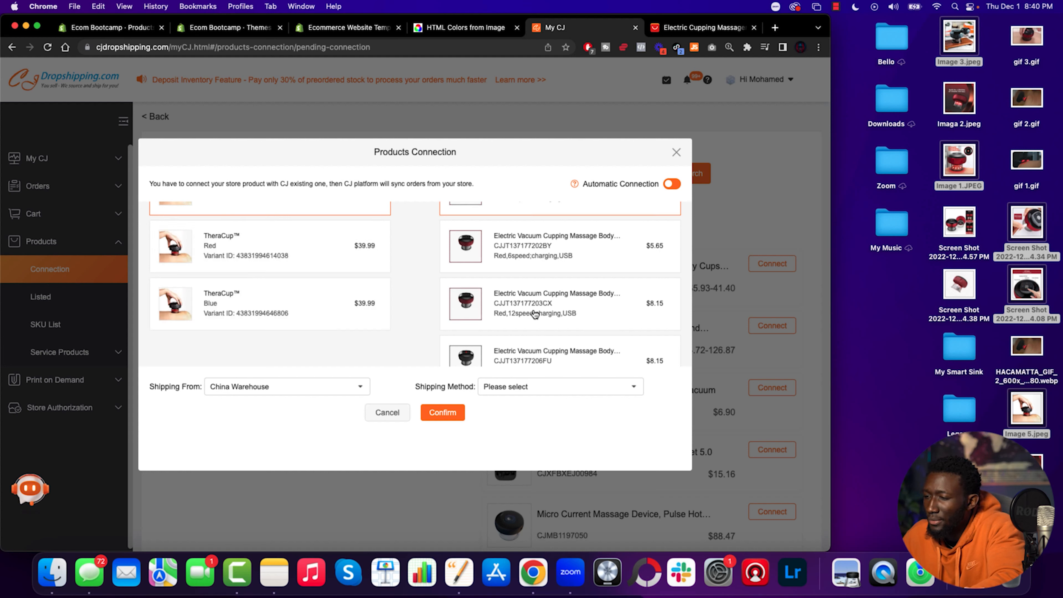
Match TheraCup's Red variant to the CJ variant Red, 6speed, charging, USB.
scroll(535, 293, "up", 3)
left_click(286, 319)
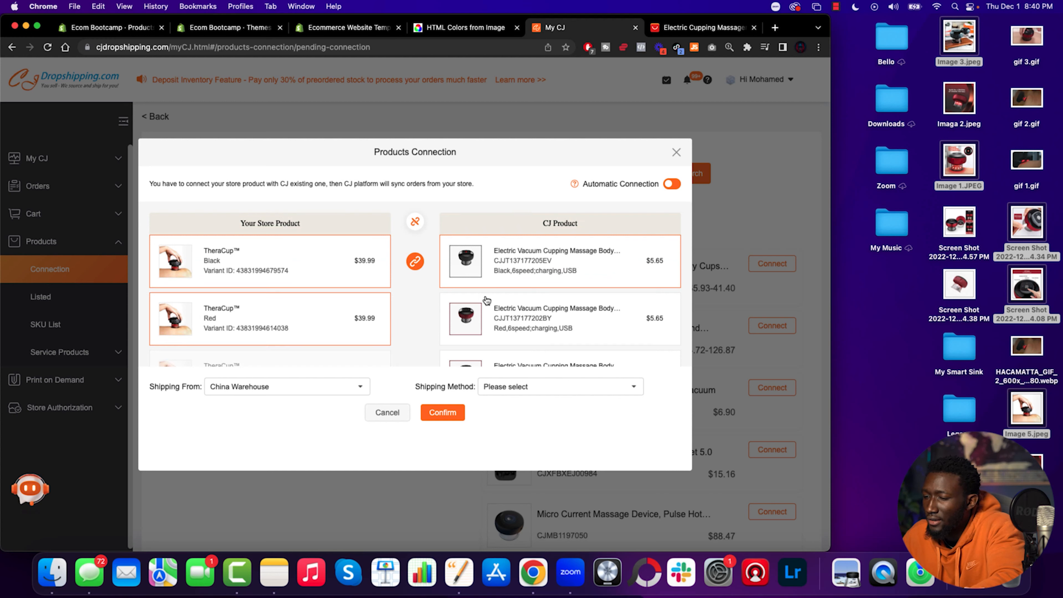
left_click(545, 331)
Match TheraCup's Blue variant to the CJ variant Blue, 6speed, charging, USB and review the matched pairs and remaining CJ variants.
scroll(292, 330, "down", 2)
left_click(241, 318)
scroll(509, 327, "down", 2)
scroll(509, 328, "down", 3)
scroll(509, 327, "down", 1)
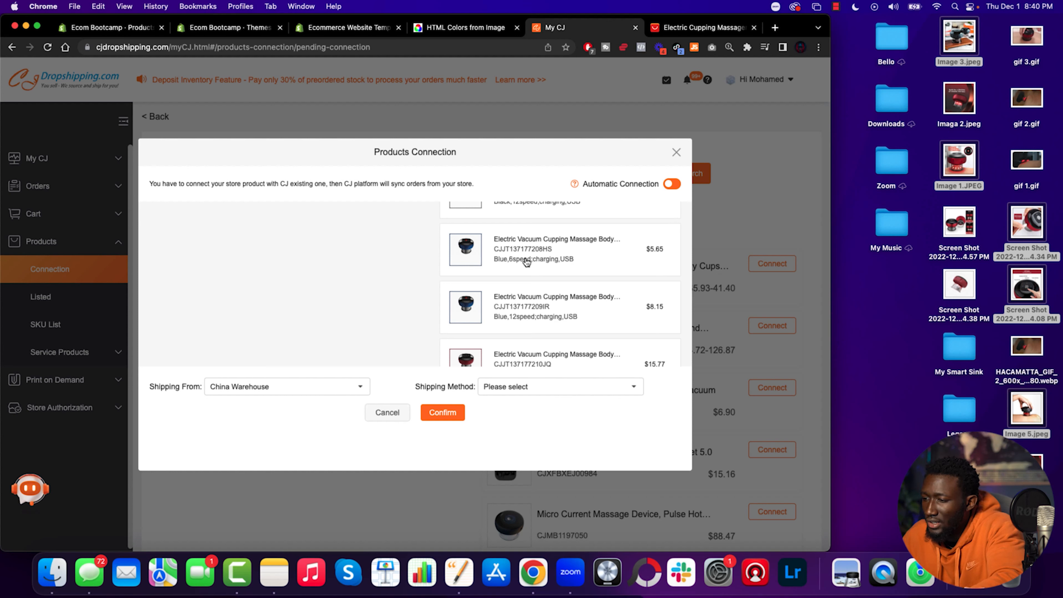
scroll(527, 262, "down", 5)
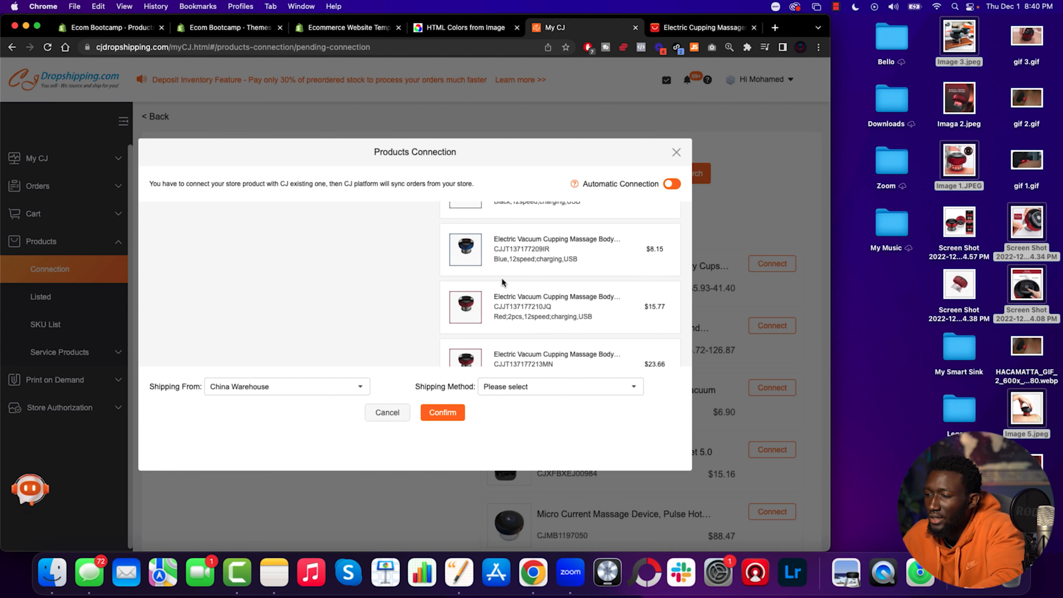
scroll(507, 283, "down", 2)
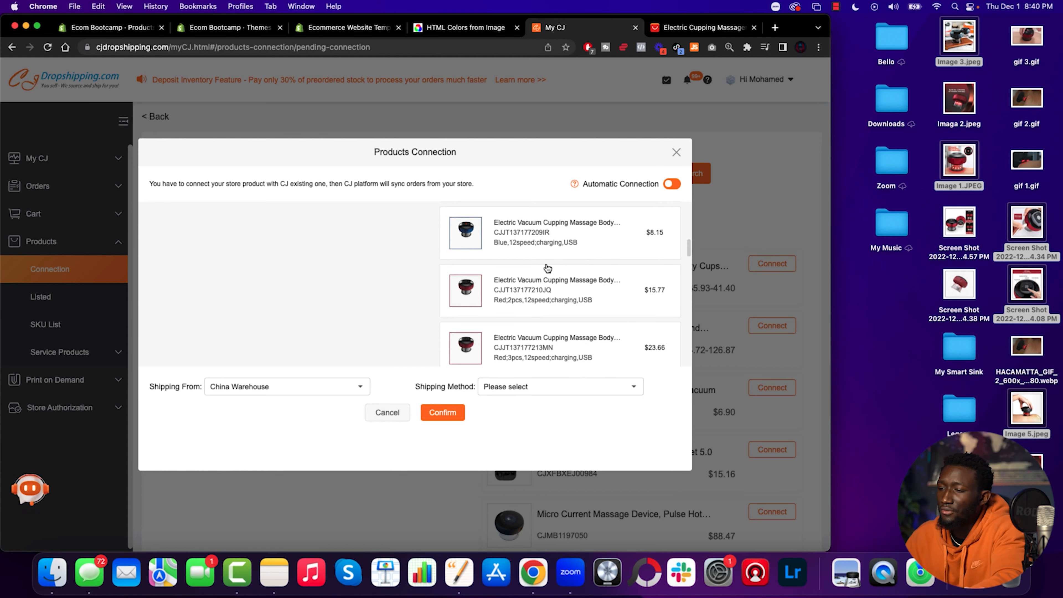
scroll(547, 268, "down", 2)
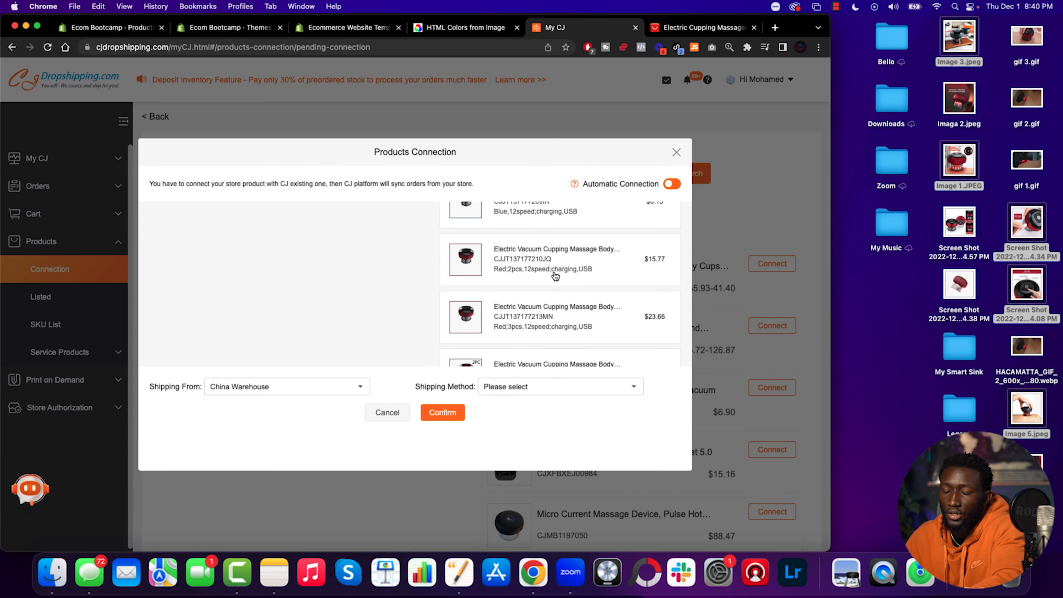
scroll(561, 280, "up", 5)
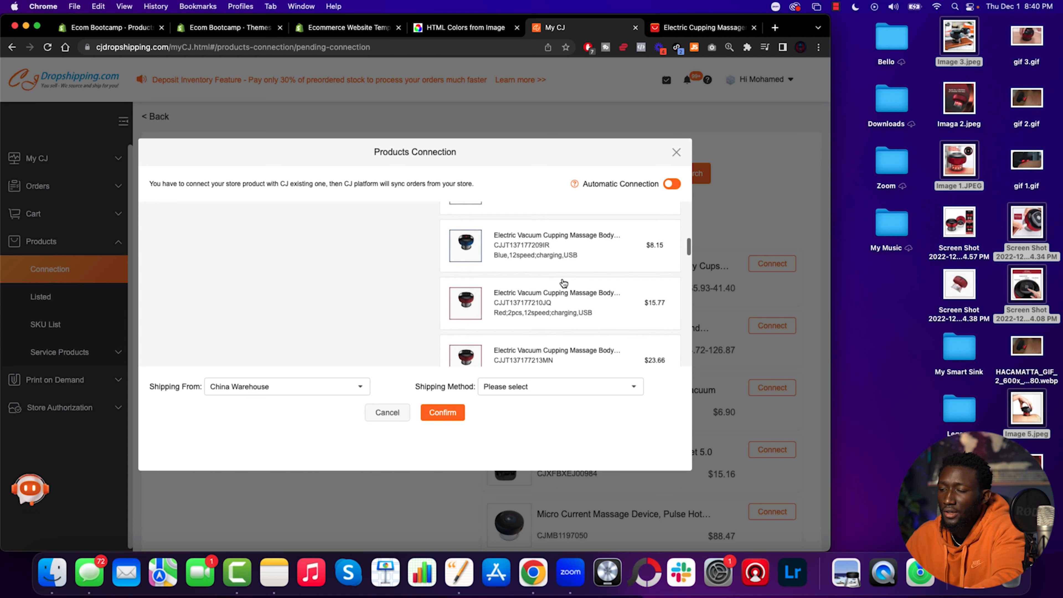
scroll(564, 283, "up", 2)
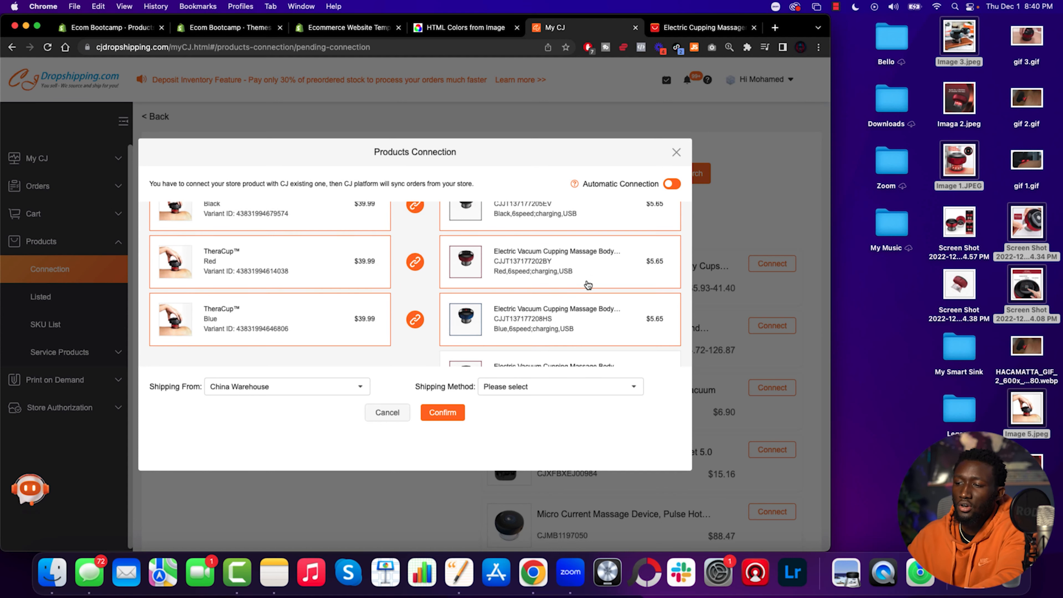
scroll(588, 285, "up", 3)
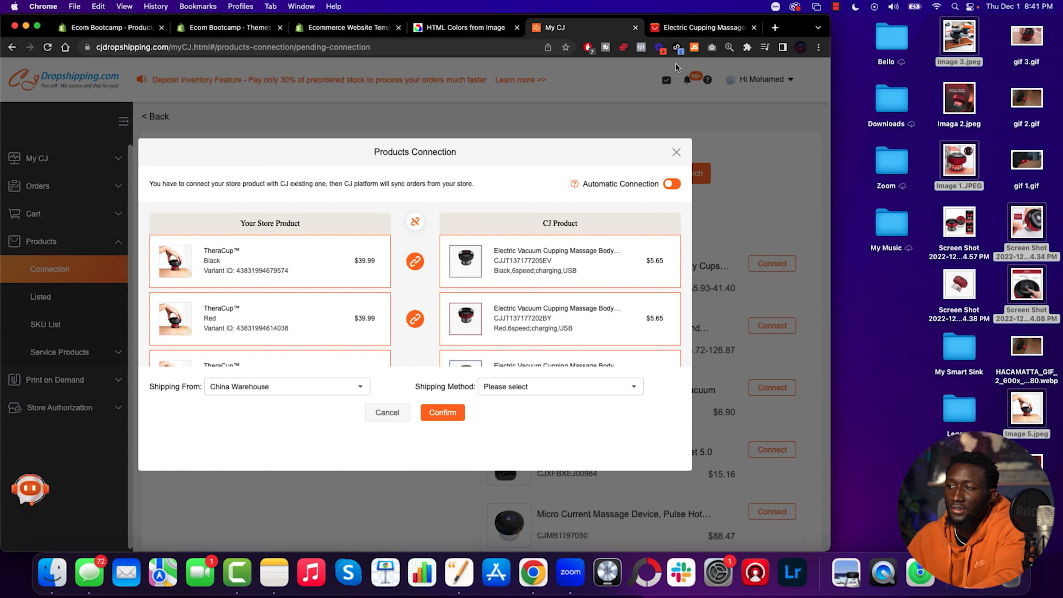
Check the Electric Cupping Massager's price on AliExpress and return to the CJ product connection.
left_click(689, 29)
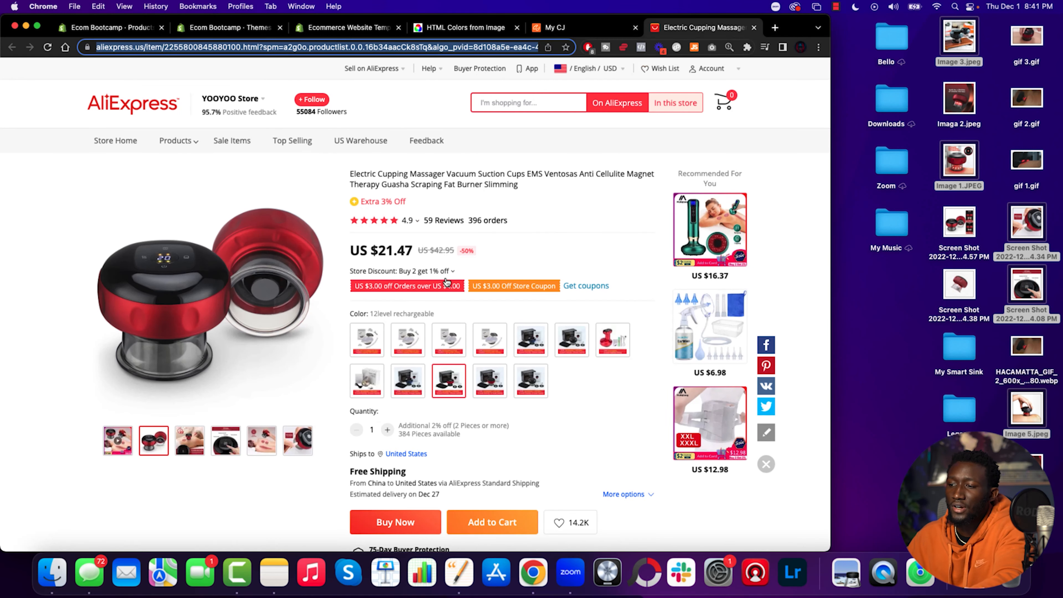
left_click_drag(353, 250, 415, 254)
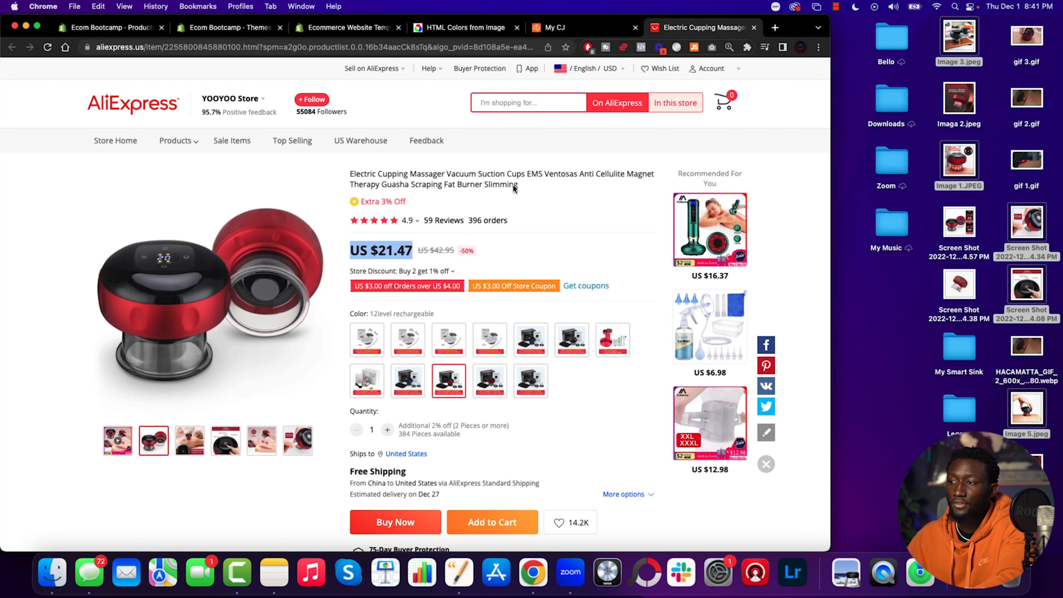
left_click(571, 29)
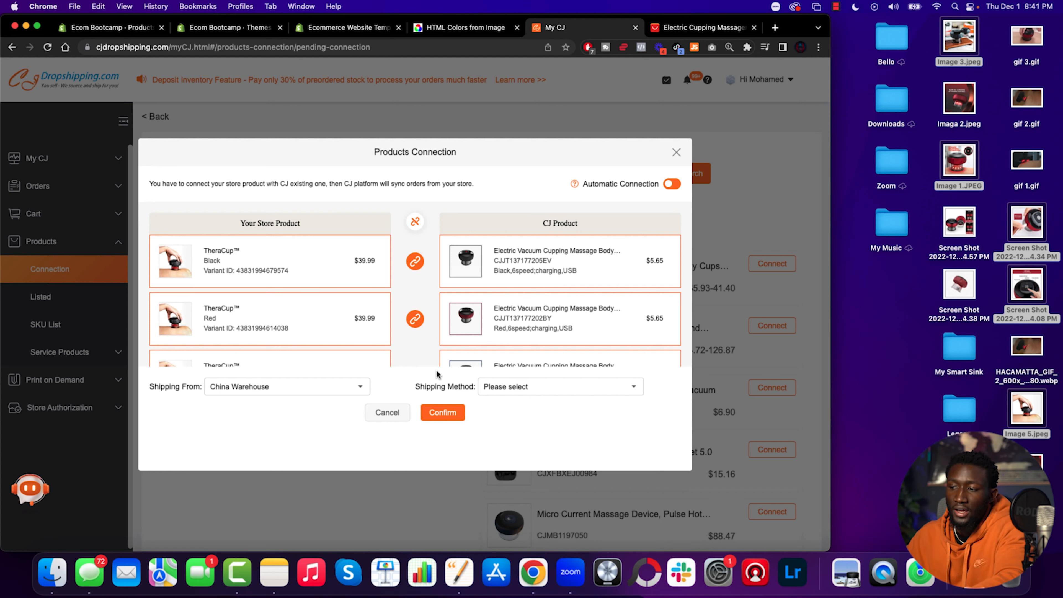
Set the connection's shipping method to CJPacket Sensitive Pro and confirm the product connection.
left_click(535, 391)
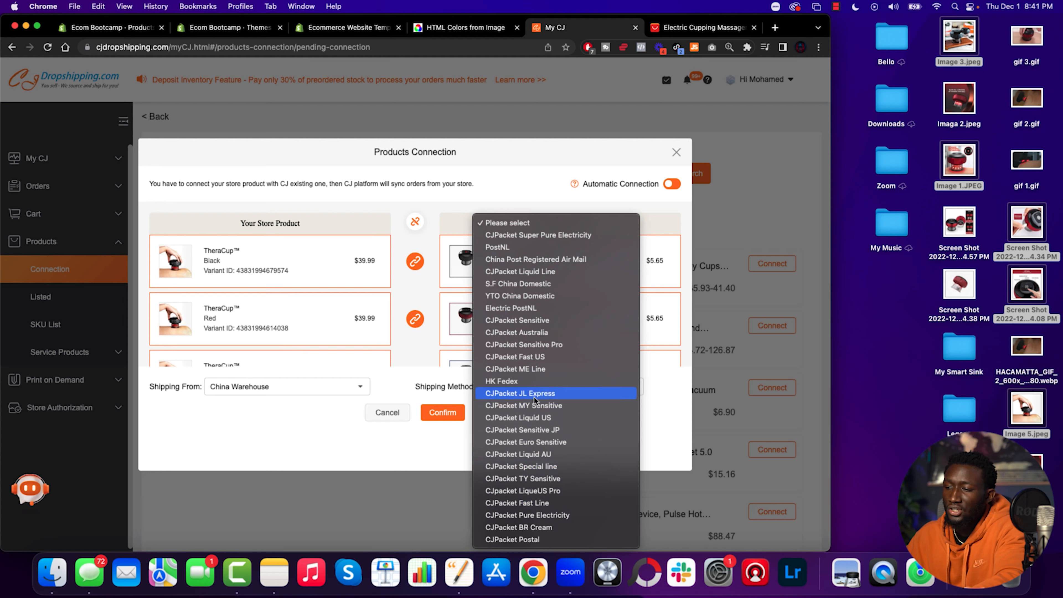
left_click(552, 346)
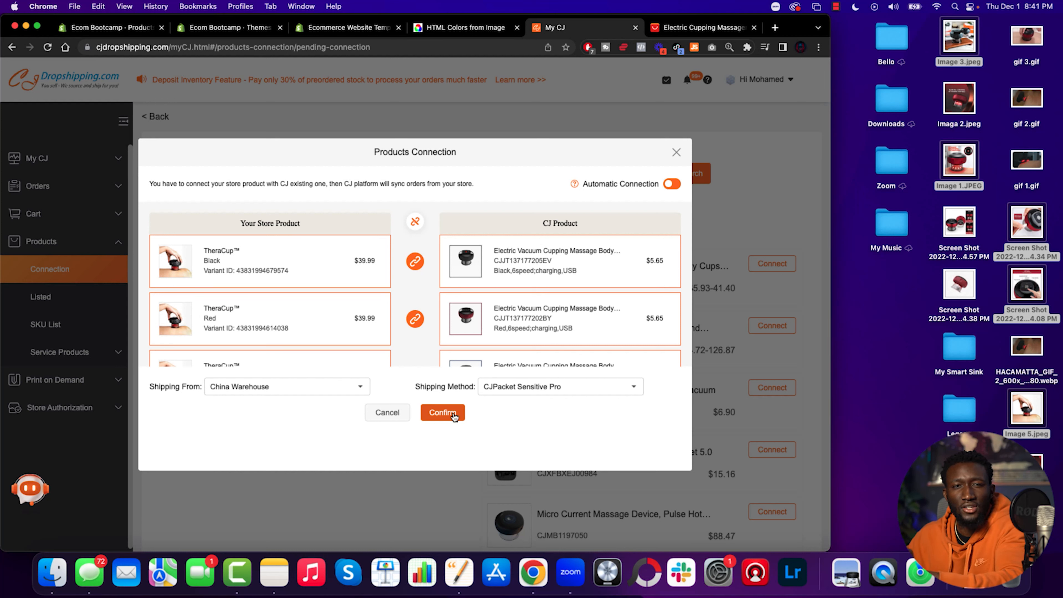
left_click(454, 414)
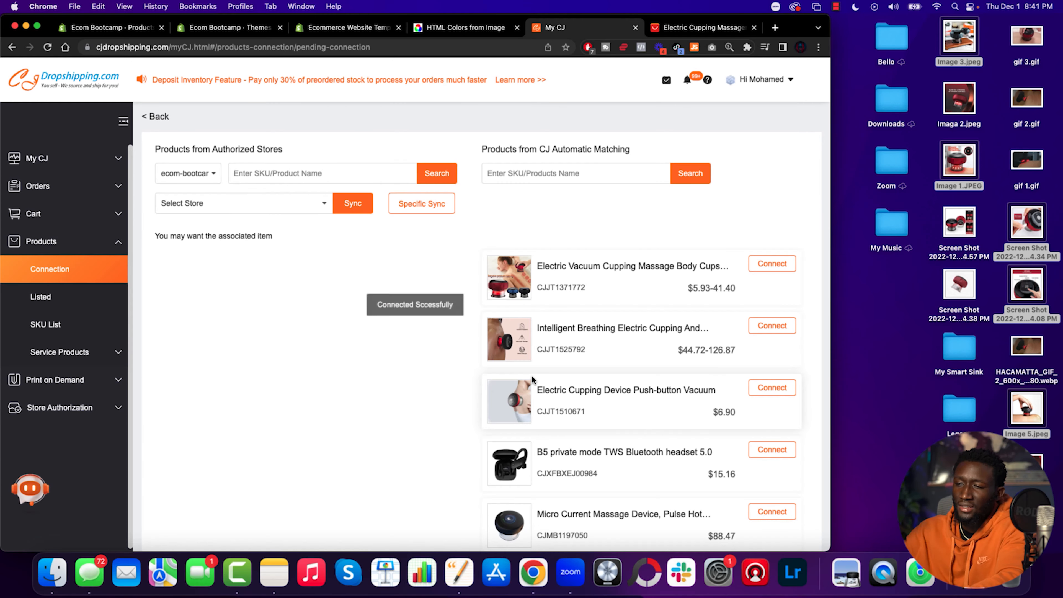
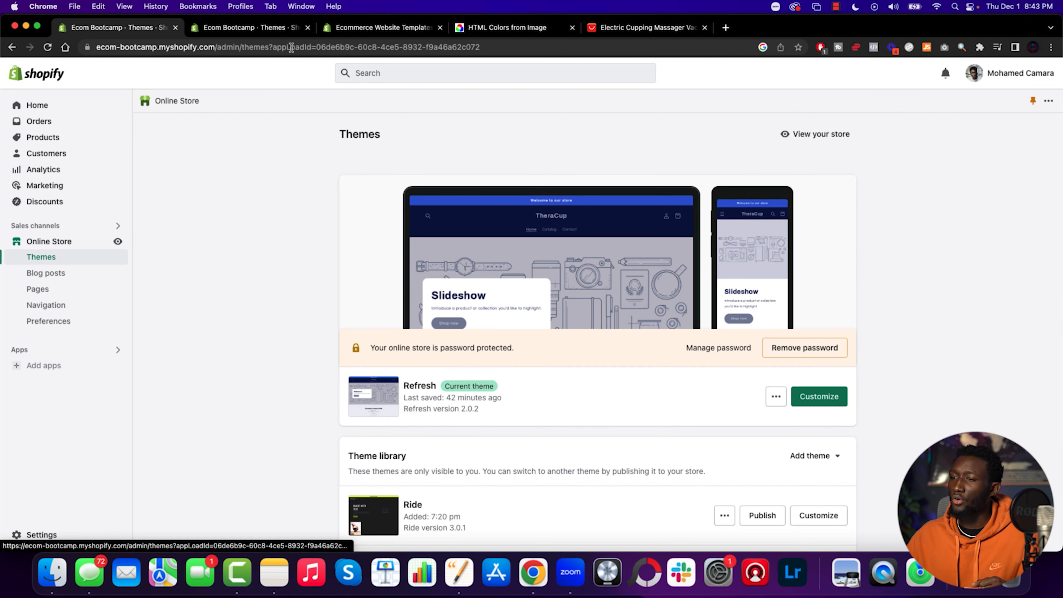
Switch to the Shopify store's themes, go to the Theme Store, and find and open the Refresh theme.
left_click(254, 29)
scroll(381, 244, "down", 3)
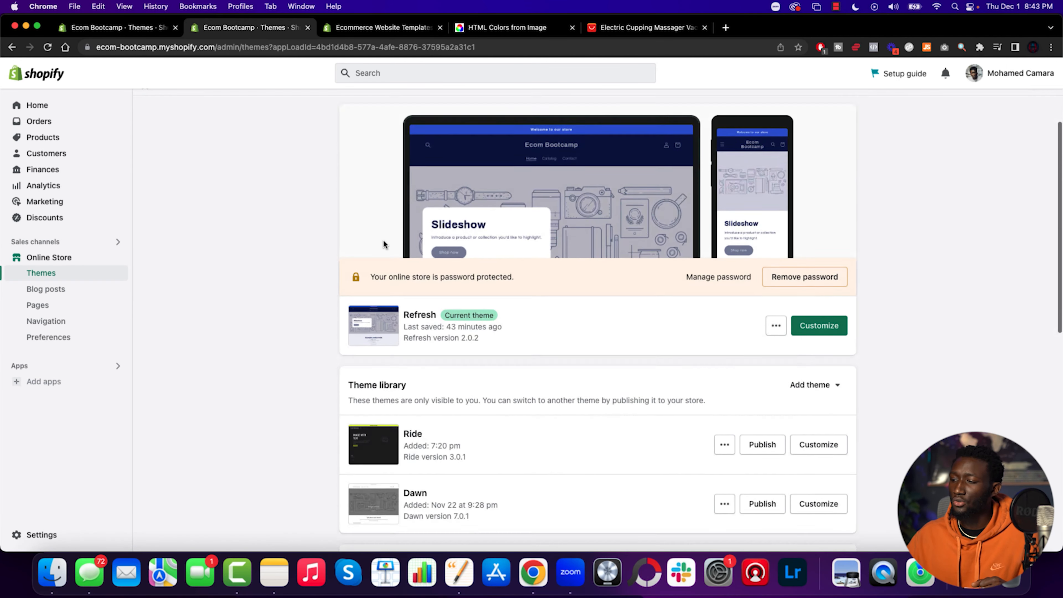
left_click(821, 361)
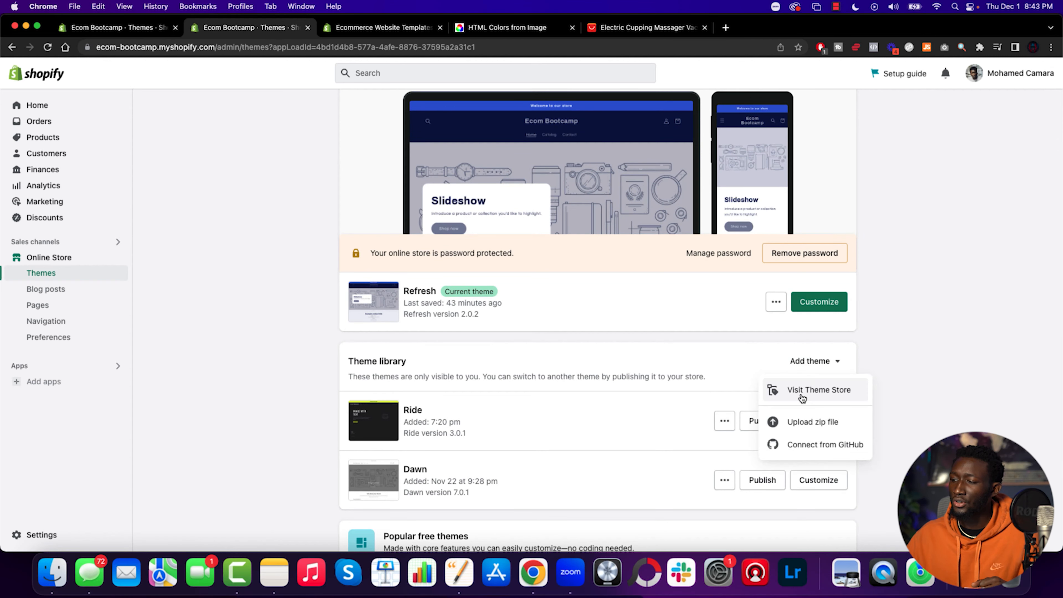
left_click(357, 29)
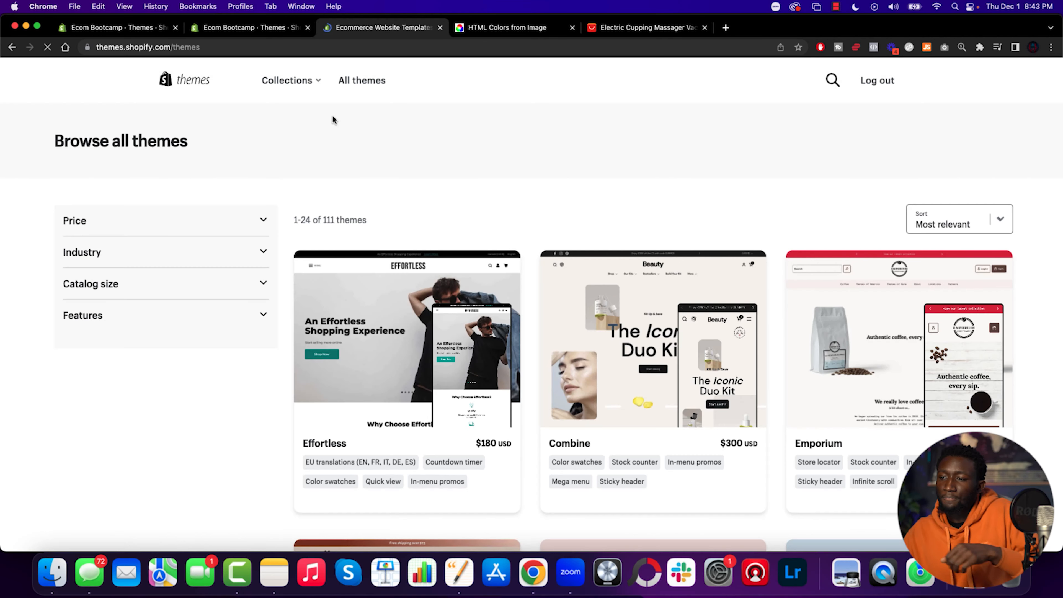
left_click(831, 80)
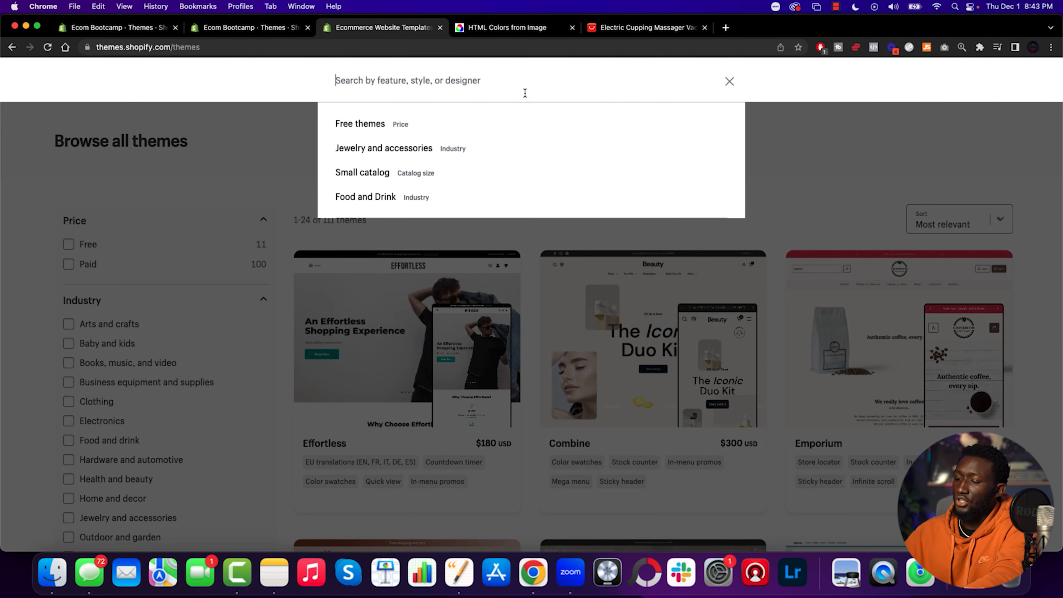
type("refre")
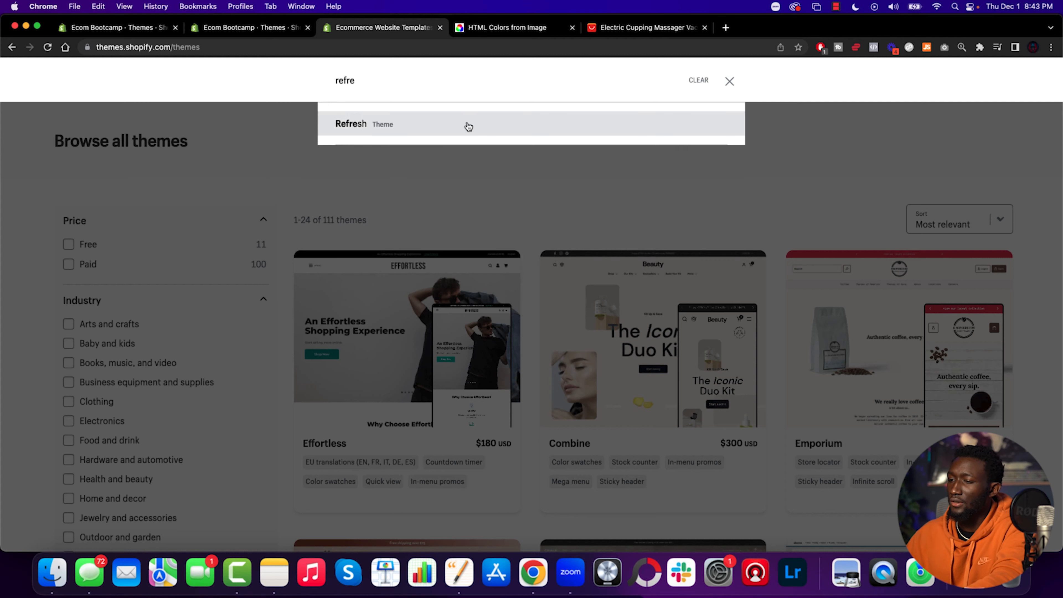
left_click(439, 130)
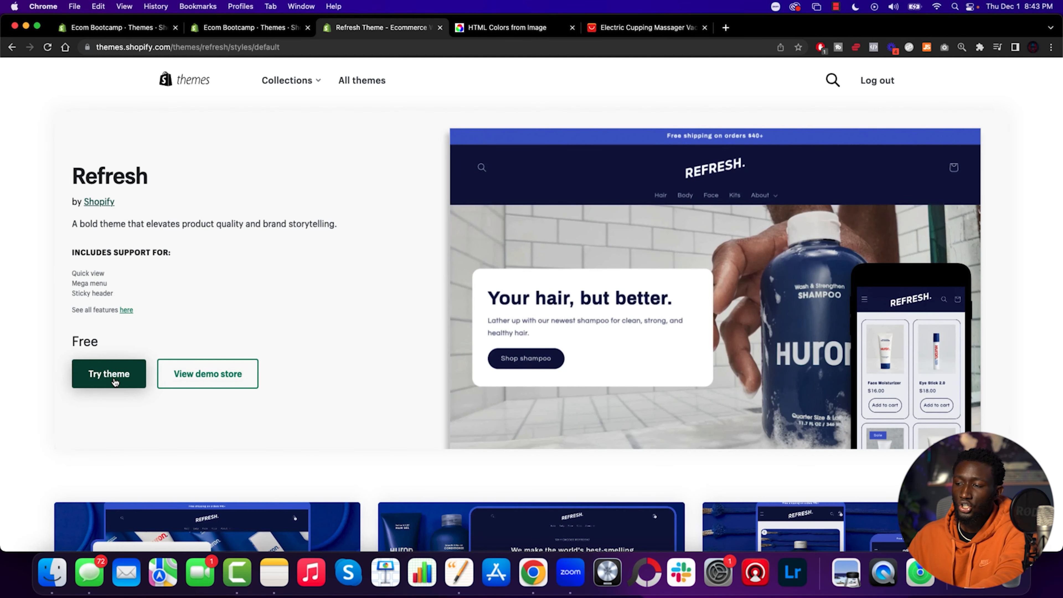
Add the Refresh theme to the online store and return to the store's theme library.
scroll(113, 377, "down", 2)
left_click(109, 284)
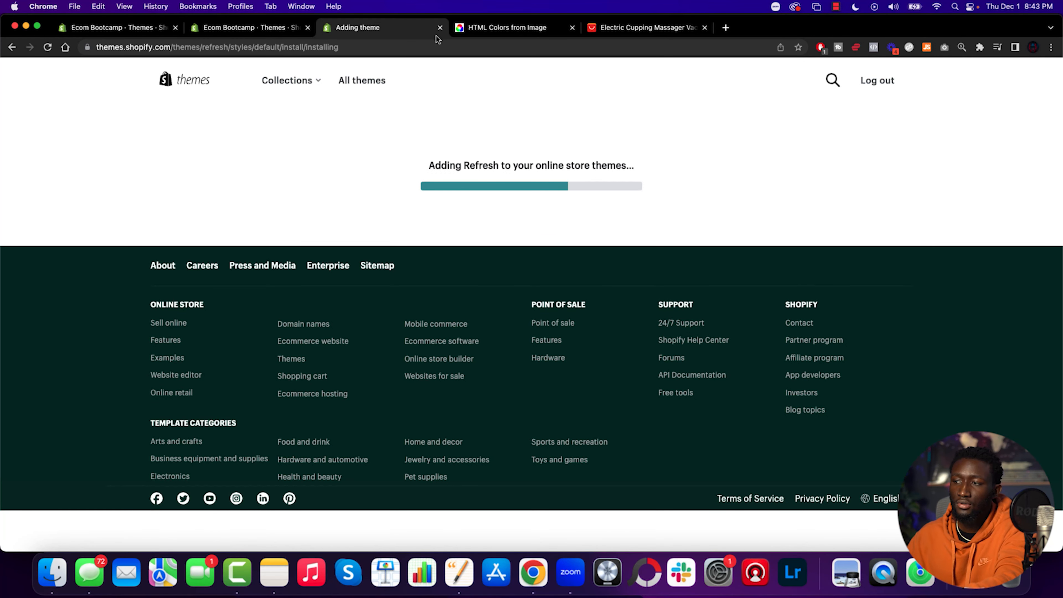
left_click(440, 28)
left_click(277, 30)
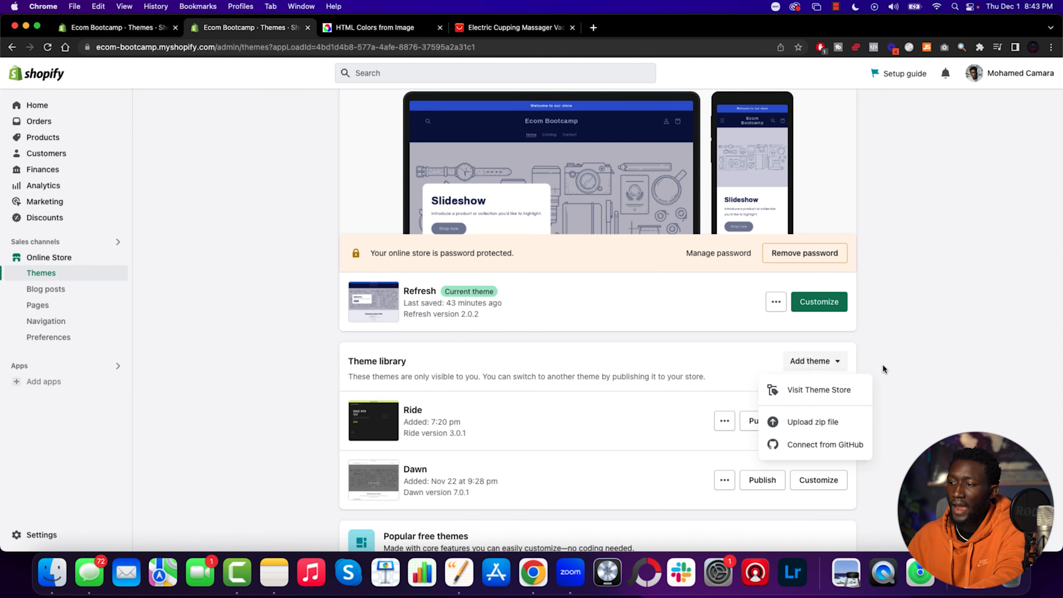
left_click(833, 361)
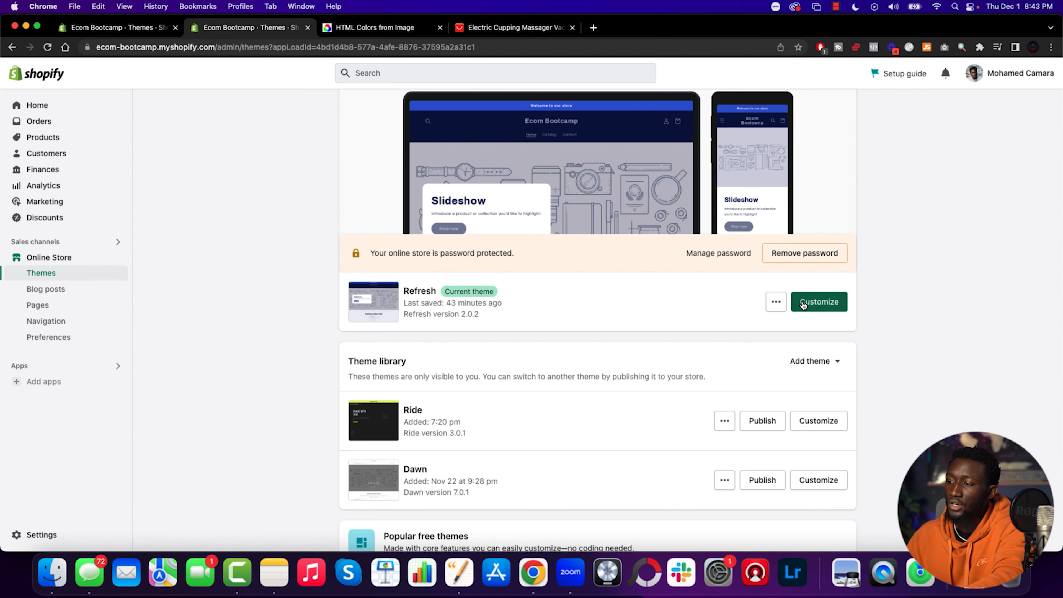
Start customizing the current Refresh theme and open the home page's Slideshow section settings.
left_click(814, 301)
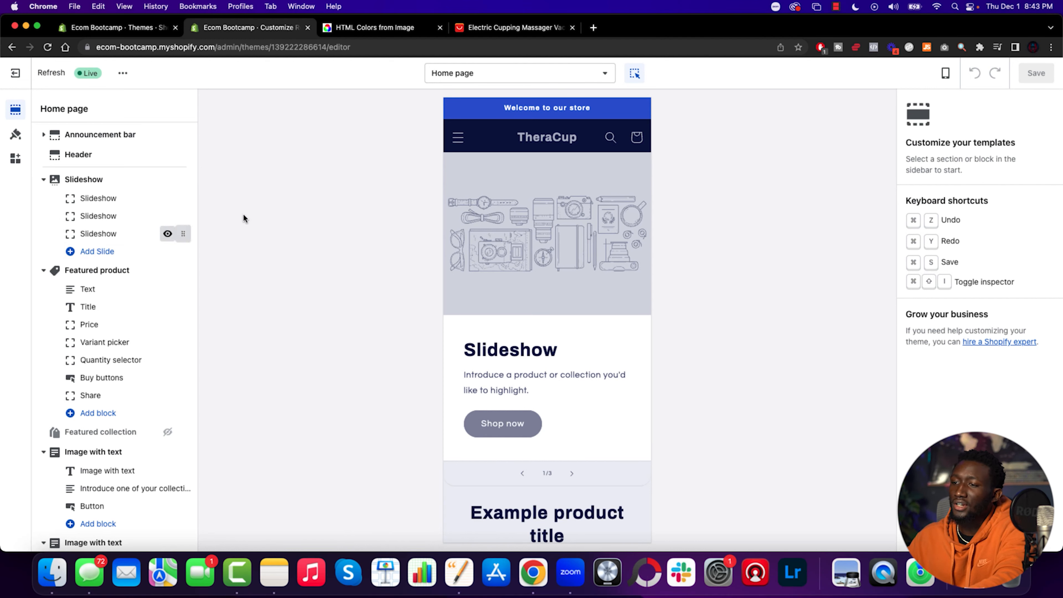
scroll(471, 218, "down", 5)
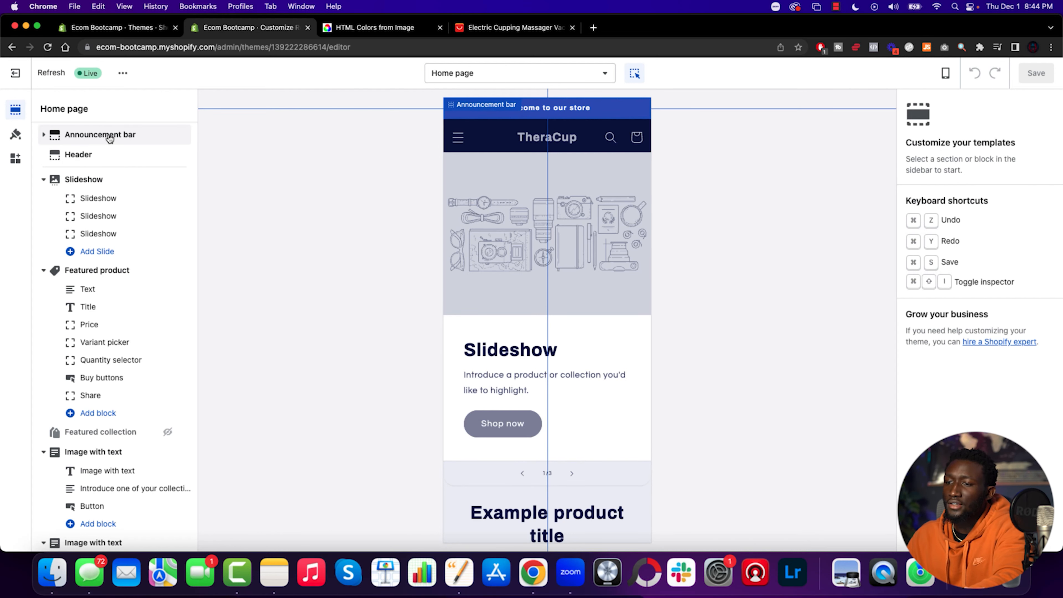
left_click(103, 155)
left_click(100, 180)
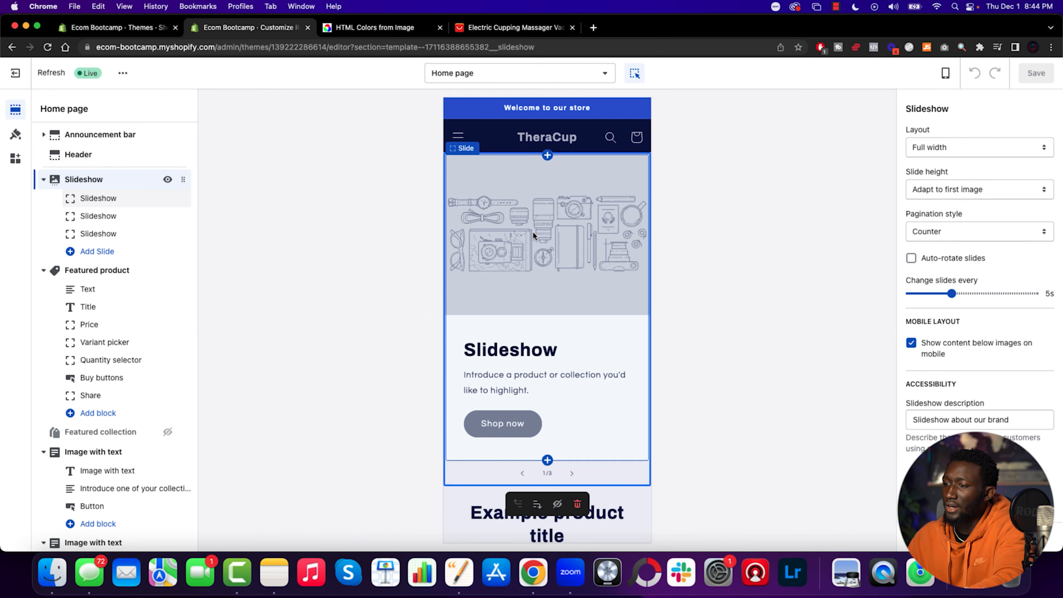
Upload Image 3.jpeg from the Desktop and set it as the image of the slideshow's first slide.
left_click(553, 231)
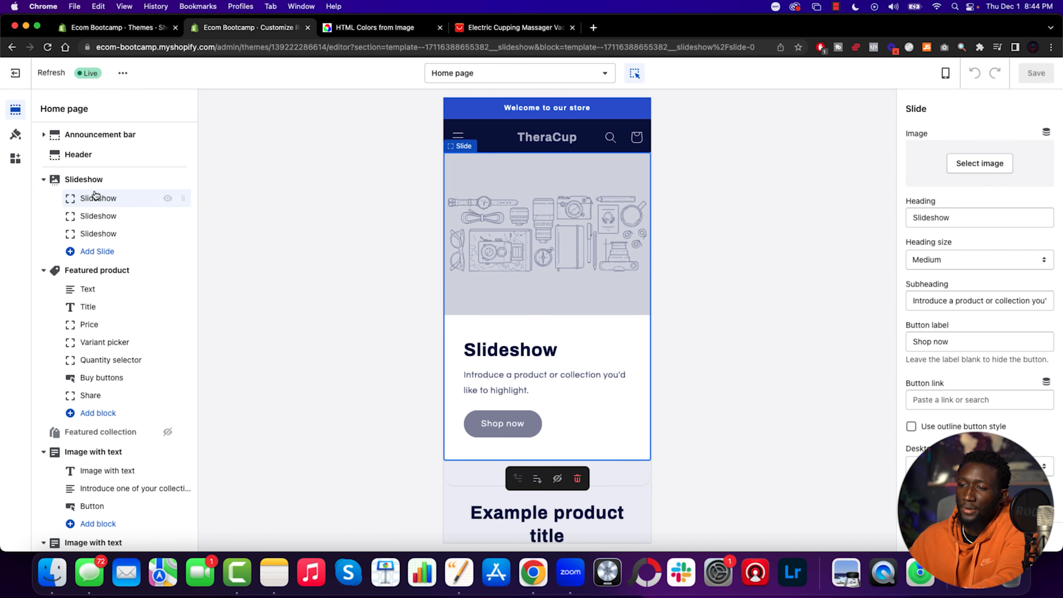
left_click(89, 202)
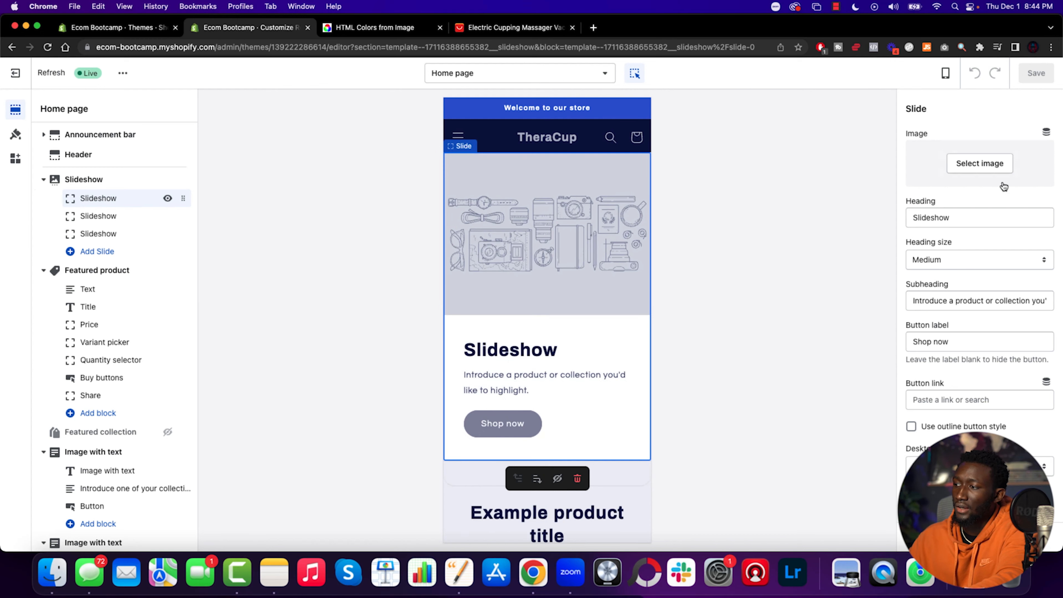
left_click(990, 163)
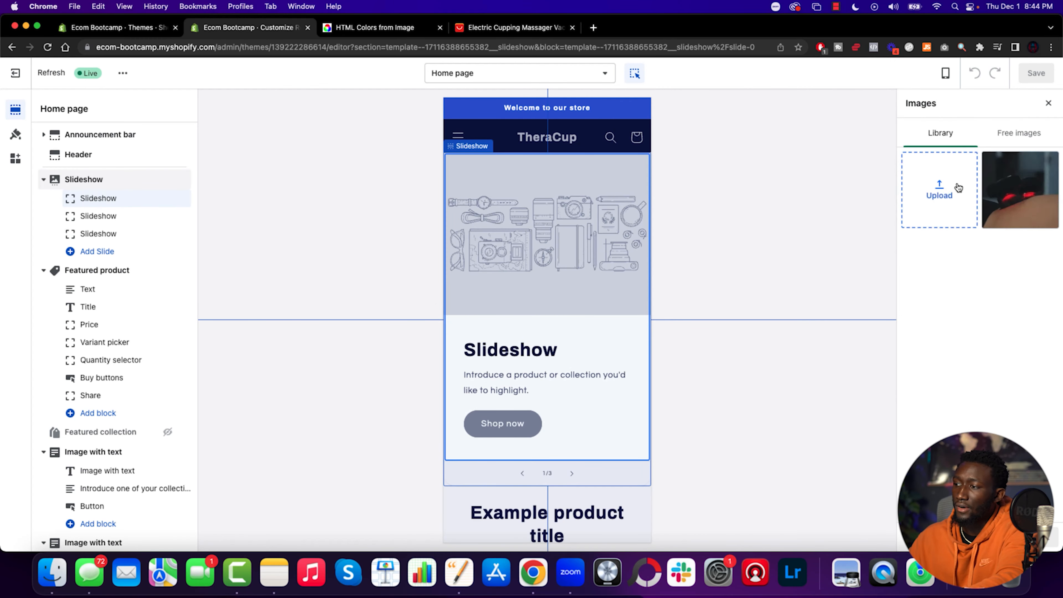
left_click(948, 195)
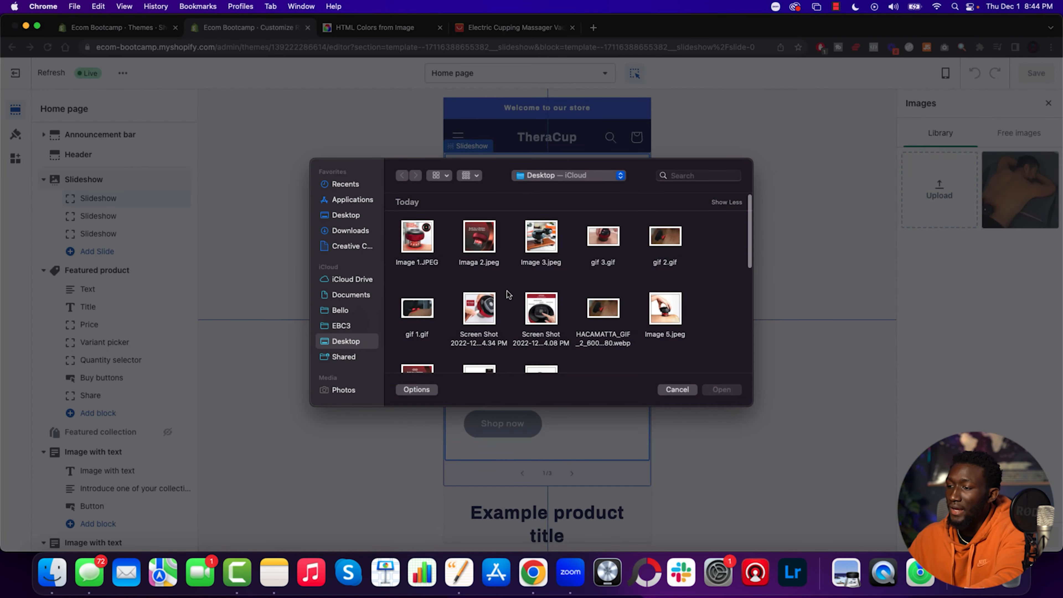
scroll(532, 312, "down", 2)
double_click(543, 230)
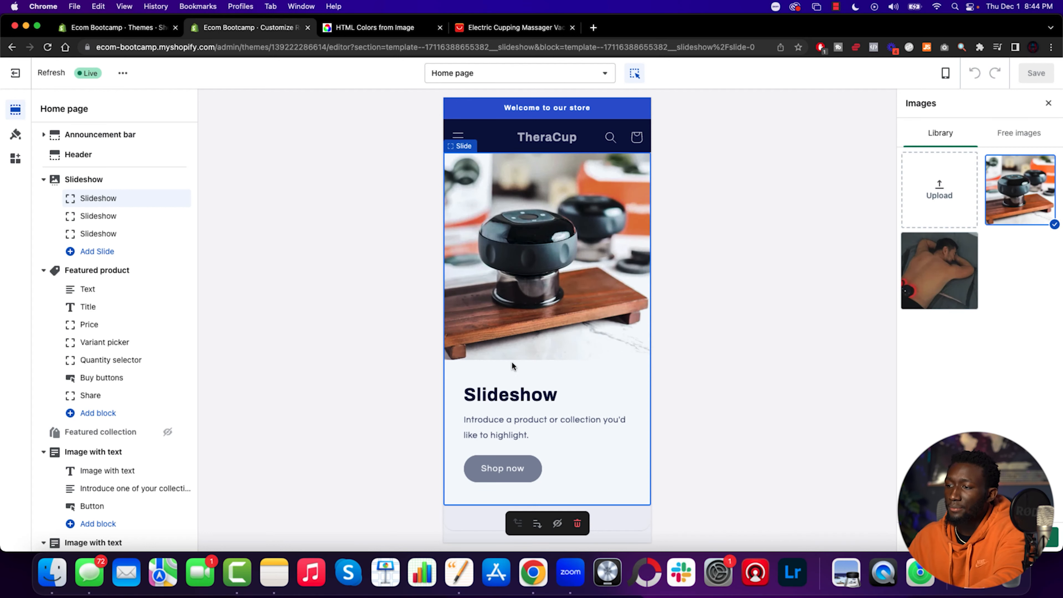
scroll(512, 365, "down", 2)
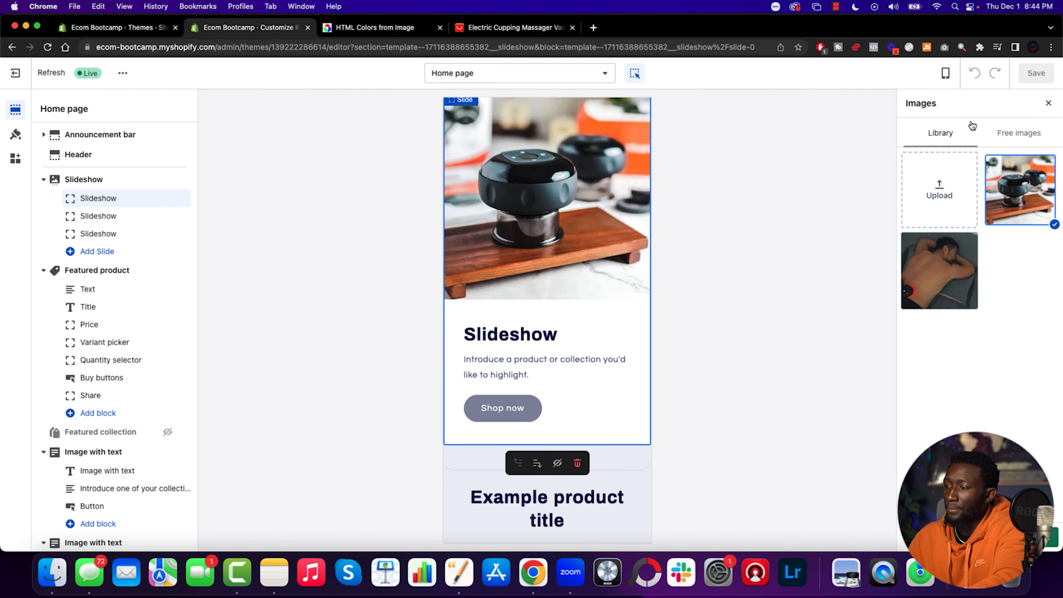
left_click(1042, 537)
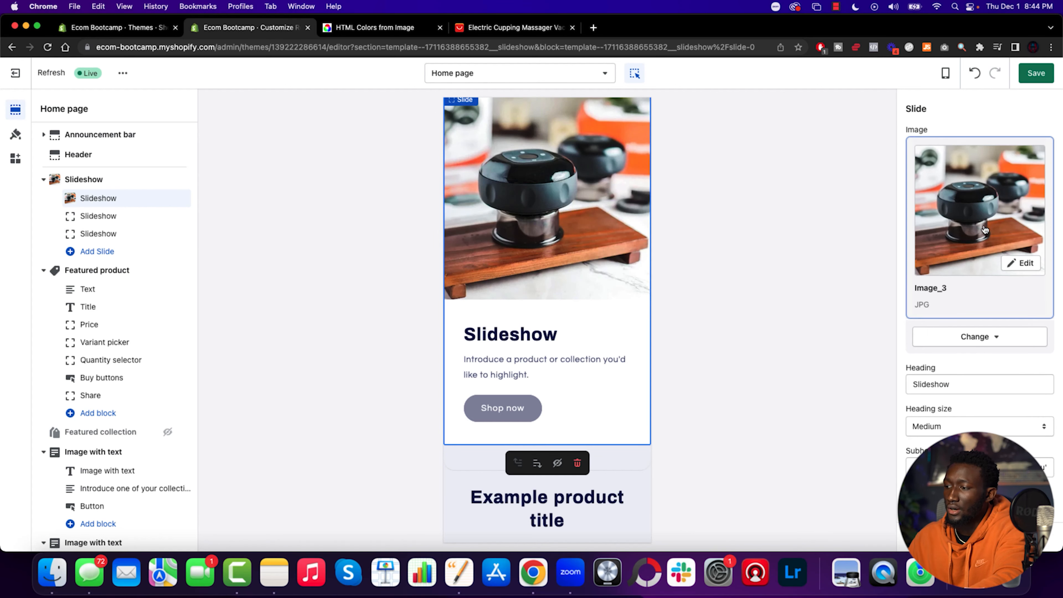
Replace the first slide's heading with "TheraCup™", copied from the product copy in the Pages document.
scroll(965, 368, "down", 2)
left_click(964, 327)
left_click_drag(965, 326, 908, 329)
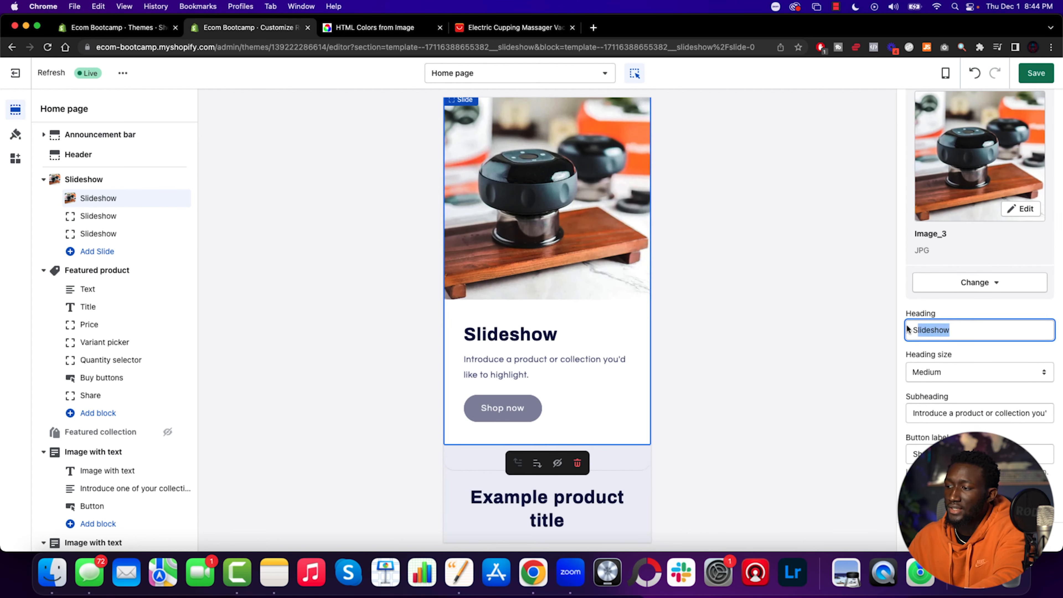
key("BackSpace")
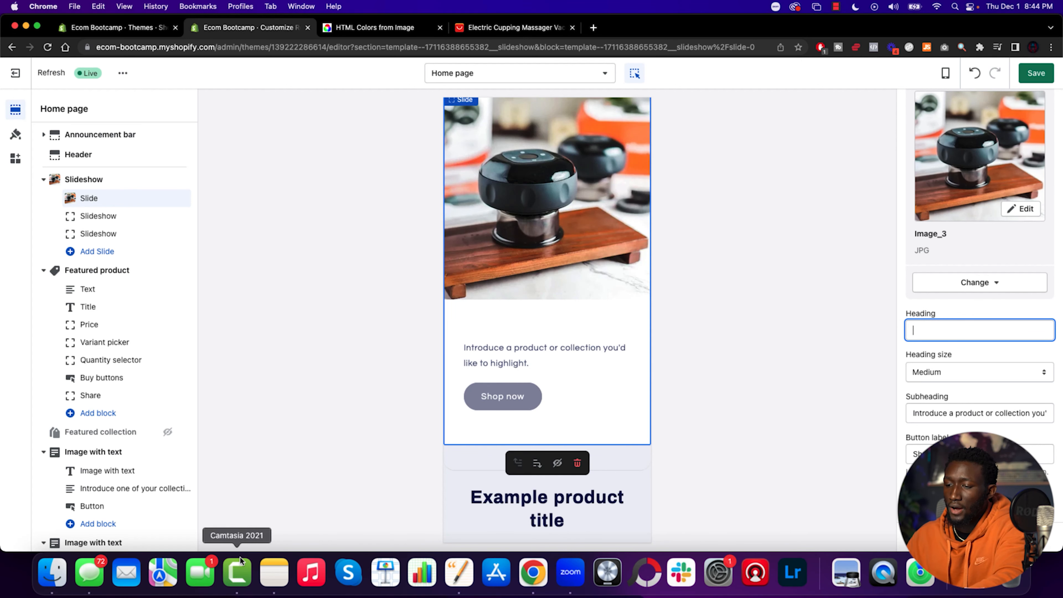
key("ctrl+Up")
left_click(209, 230)
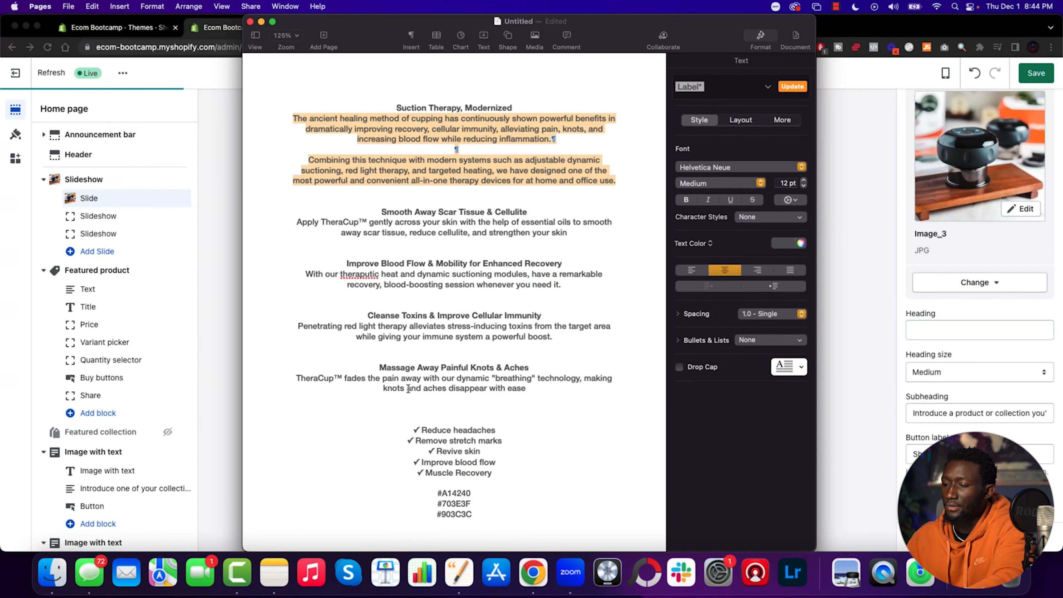
left_click(327, 111)
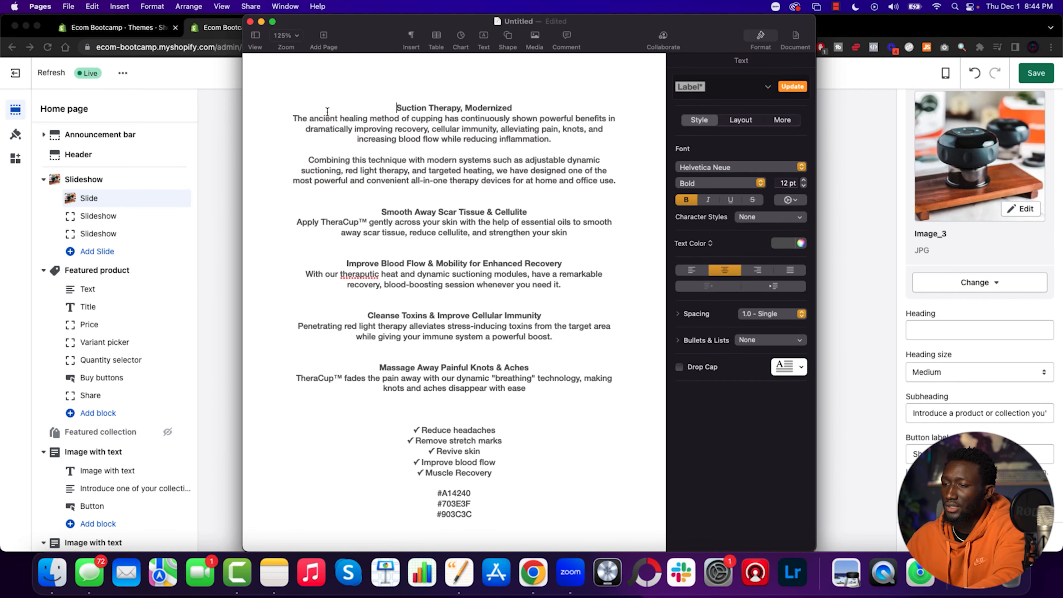
left_click_drag(367, 222, 336, 222)
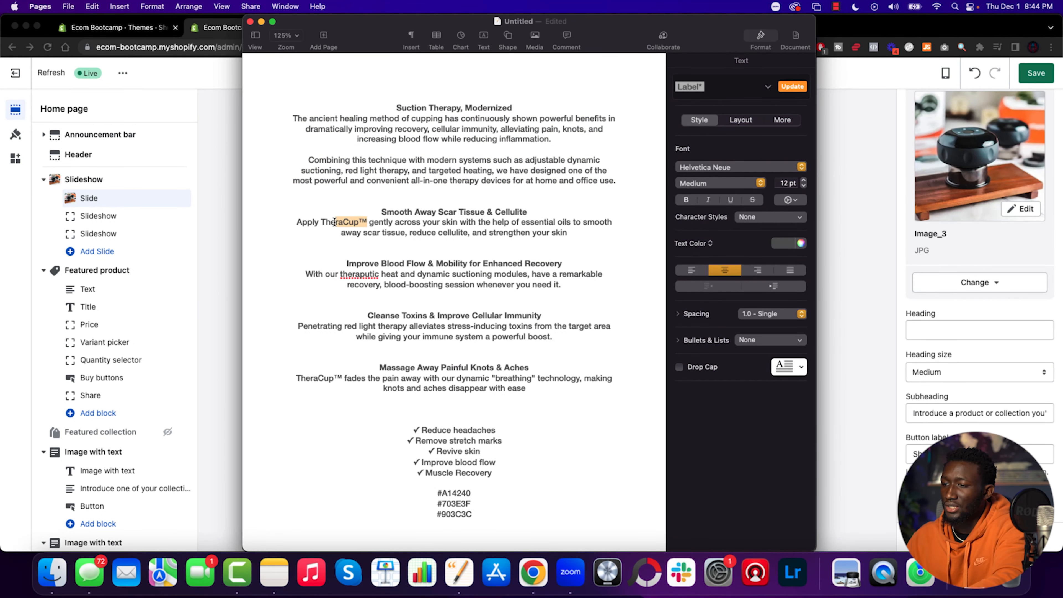
left_click(977, 325)
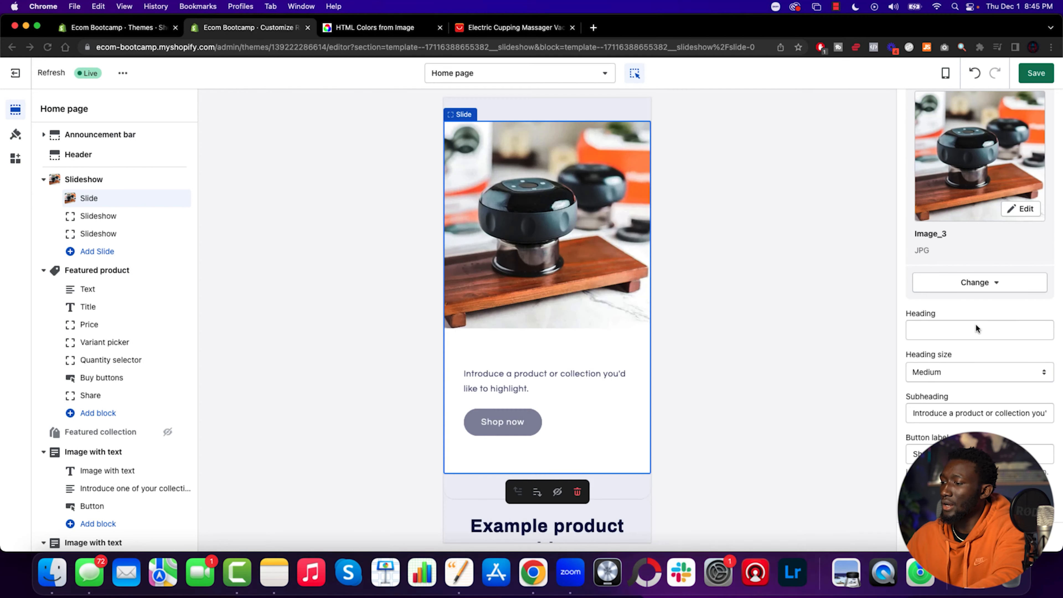
type("TheraCup™")
left_click(971, 371)
left_click(972, 372)
Replace the first slide's subheading with "Suction Therapy, Modernized", copied from the Pages document.
scroll(950, 341, "down", 4)
left_click(913, 298)
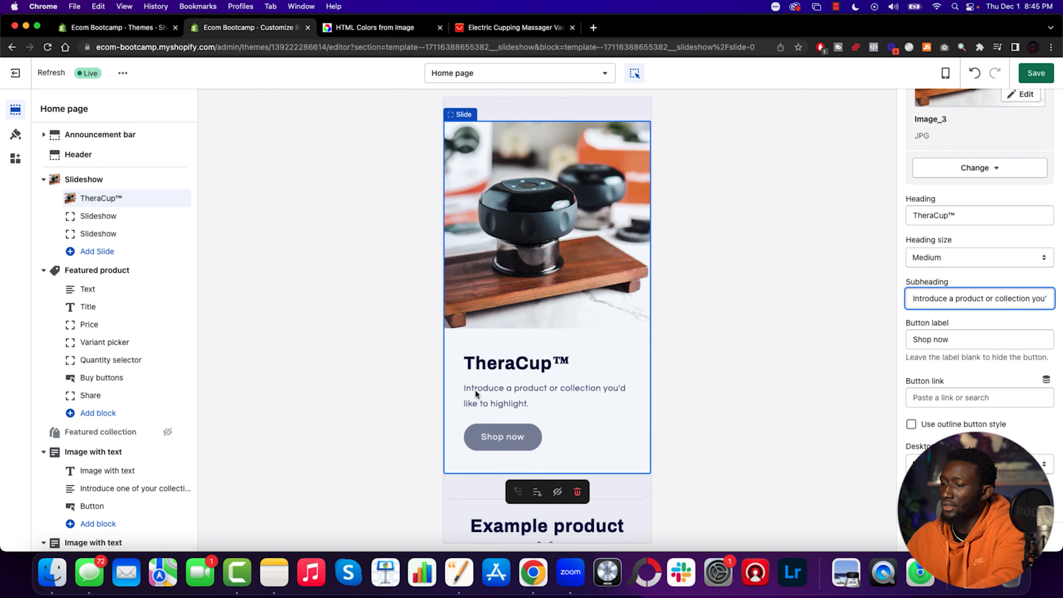
left_click_drag(922, 300, 1061, 307)
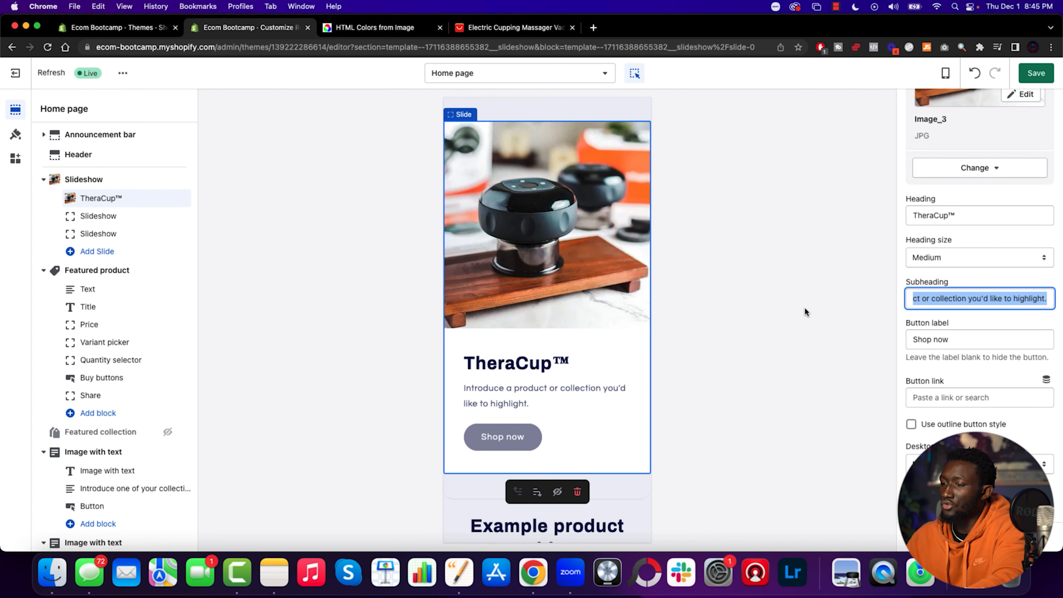
key("ctrl+Up")
left_click(347, 320)
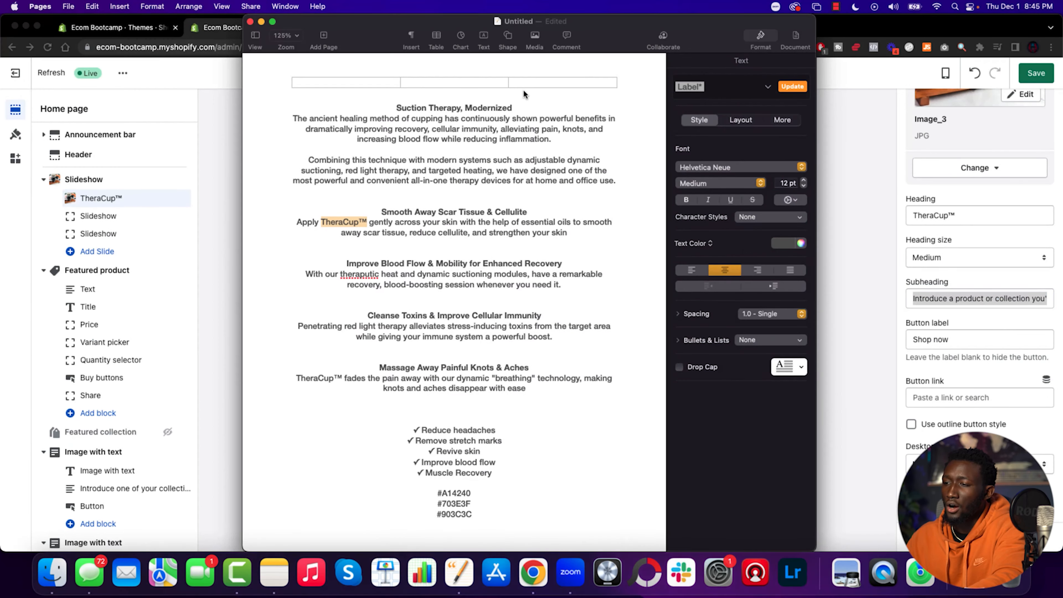
left_click_drag(522, 108, 391, 104)
key("super+c")
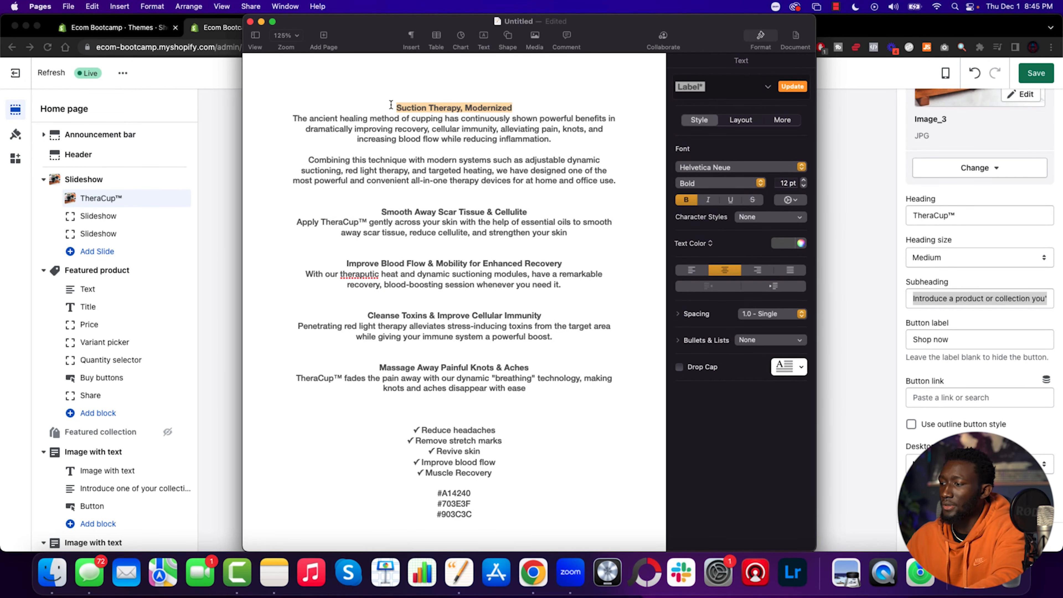
left_click(982, 290)
key("super+v")
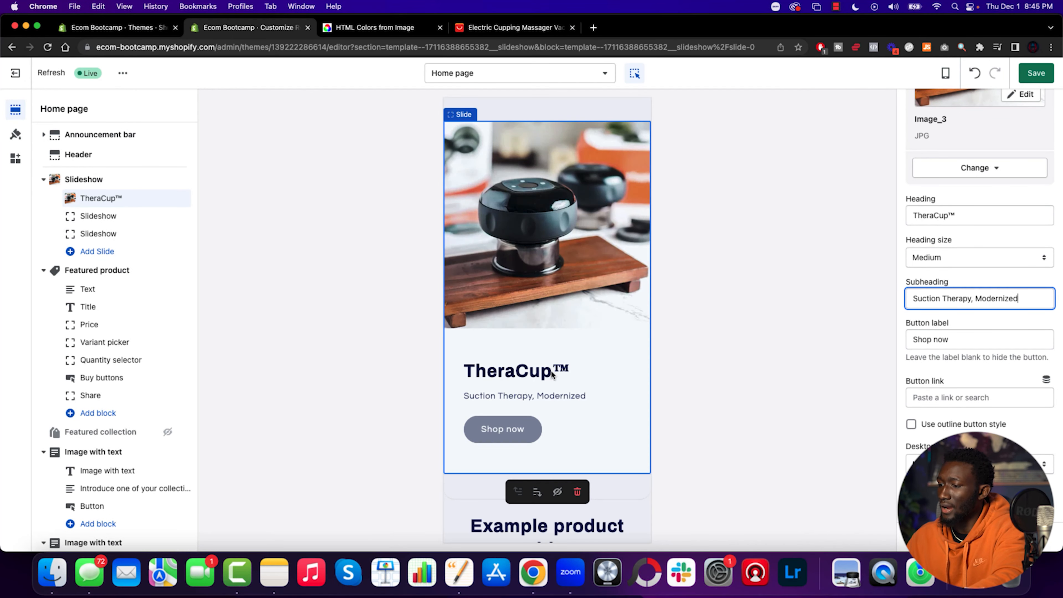
Hide the second and third placeholder slides of the slideshow.
scroll(534, 322, "down", 3)
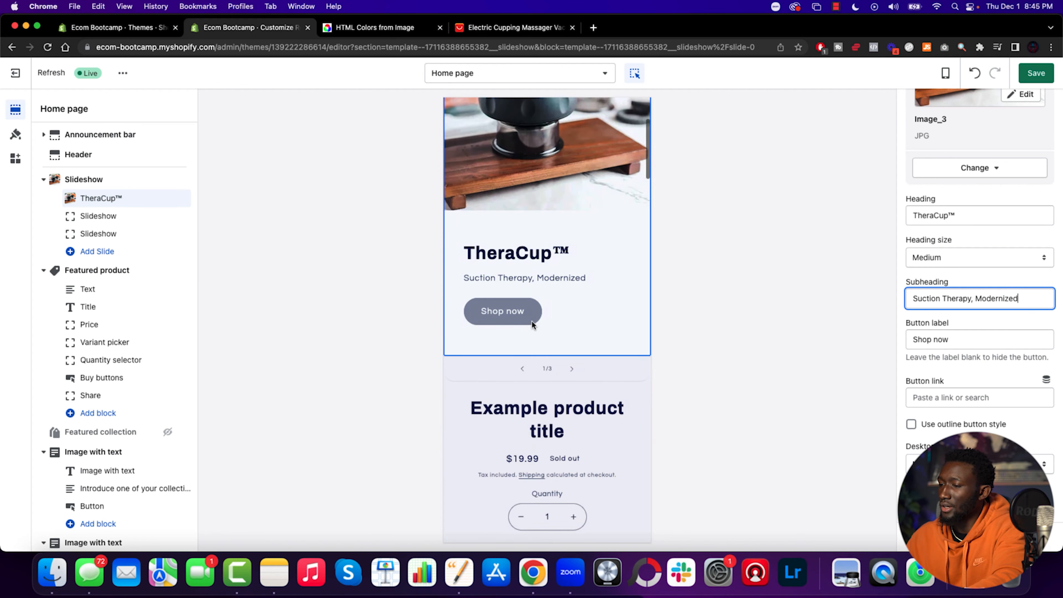
left_click(169, 270)
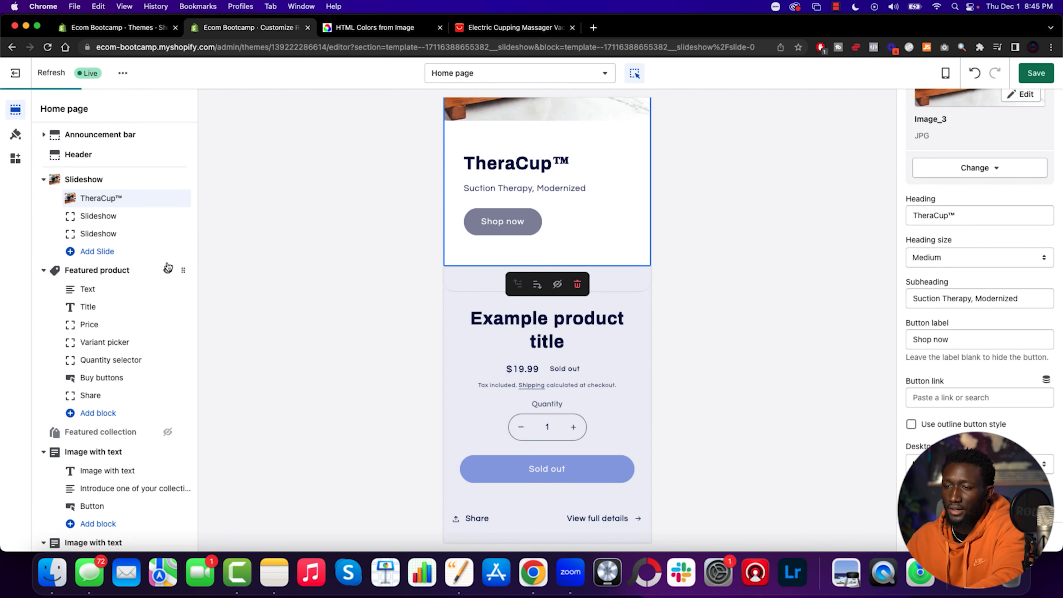
left_click(167, 218)
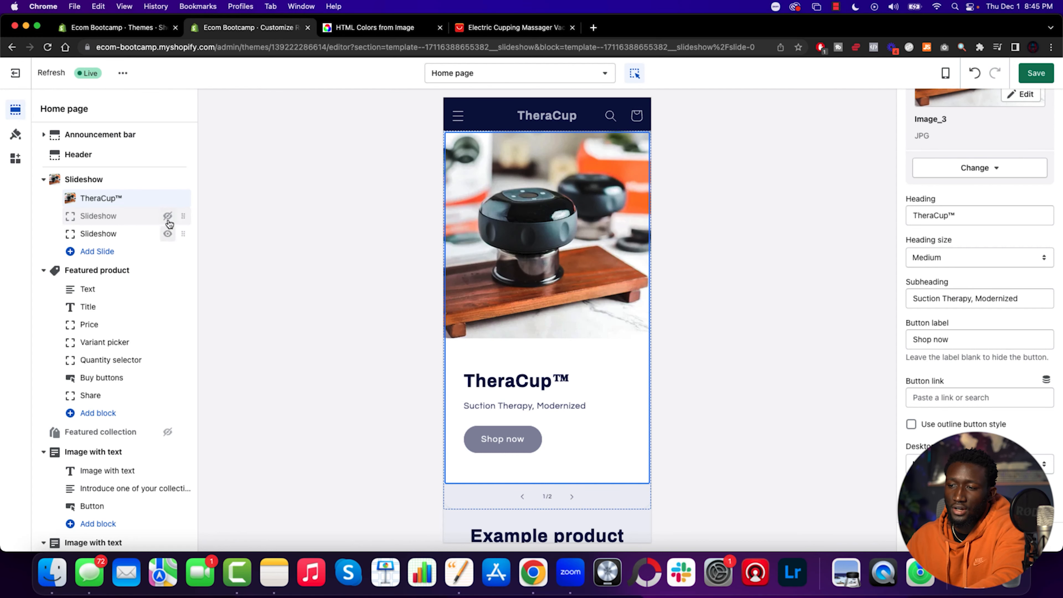
left_click(167, 233)
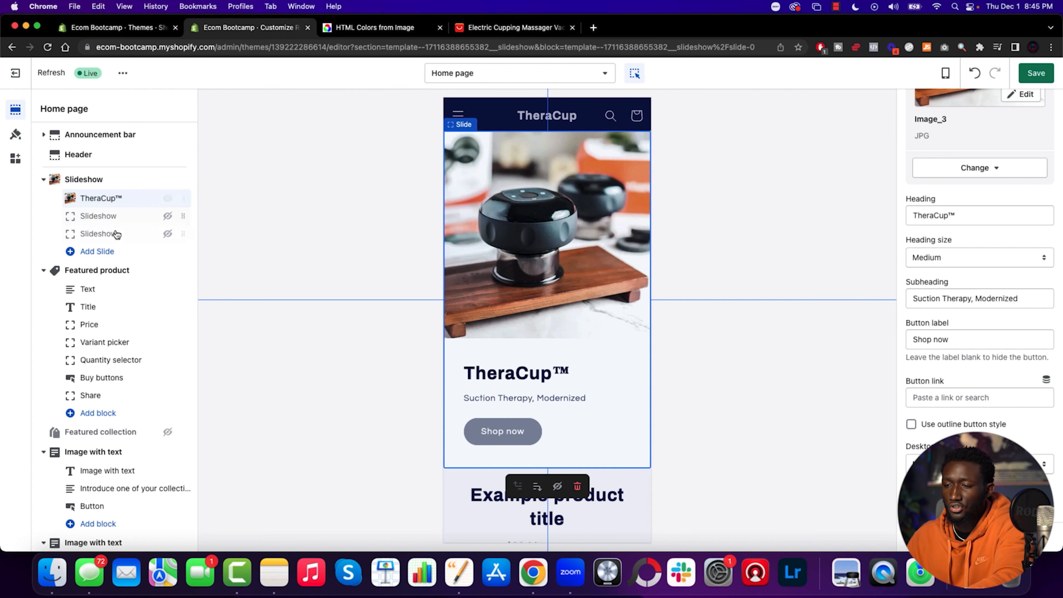
Assign the TheraCup™ product to the home page's Featured product section.
scroll(113, 228, "down", 2)
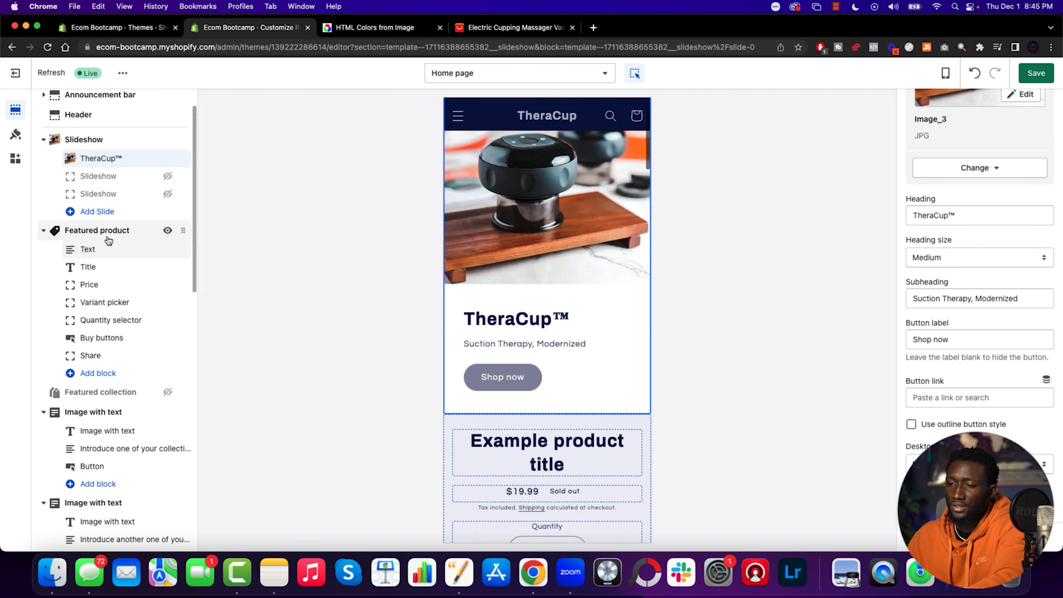
left_click(108, 234)
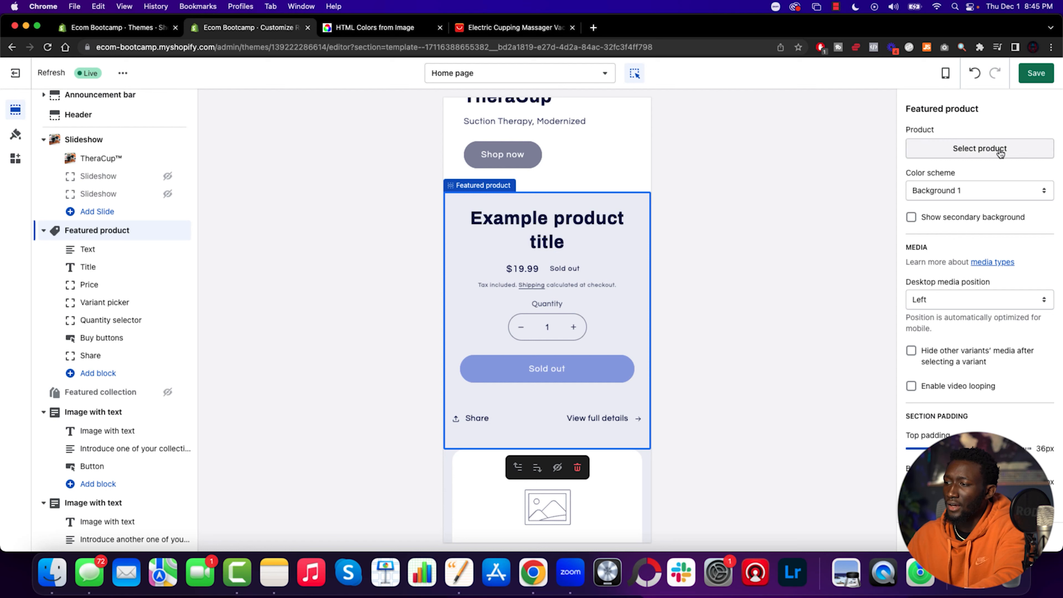
left_click(1000, 153)
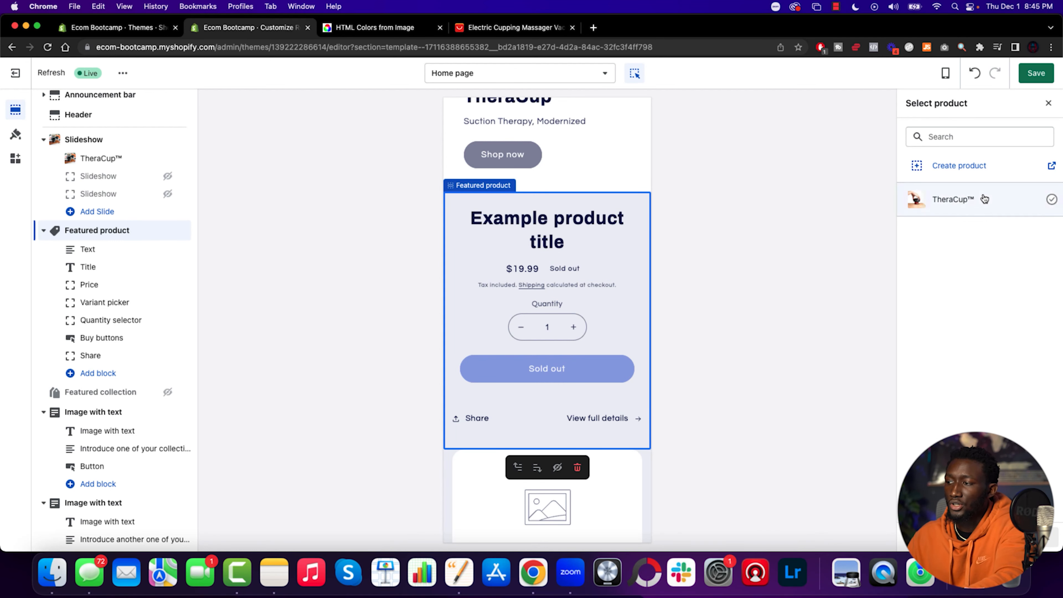
left_click(985, 199)
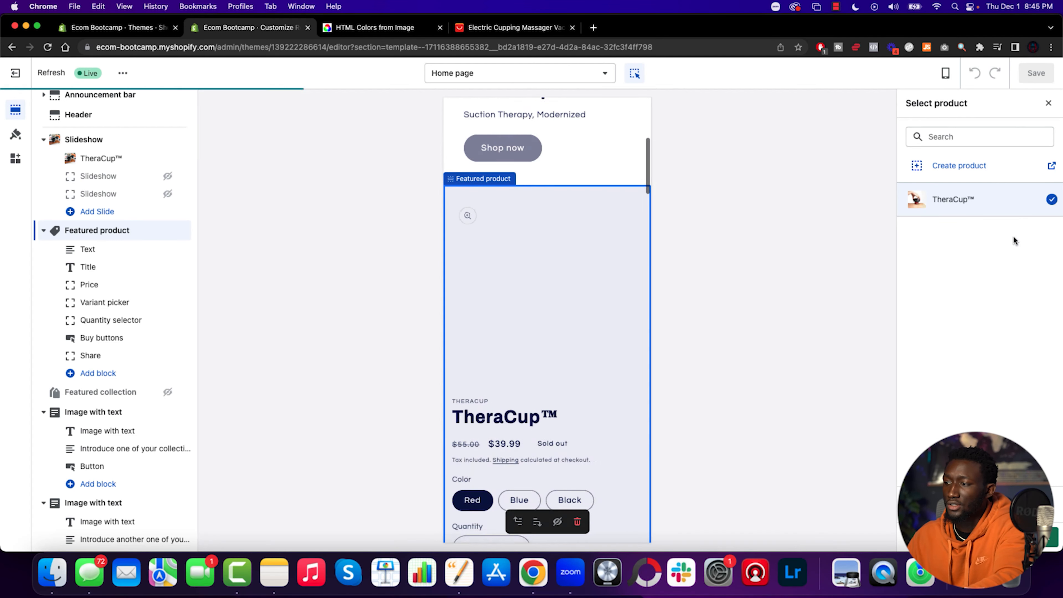
left_click(1050, 541)
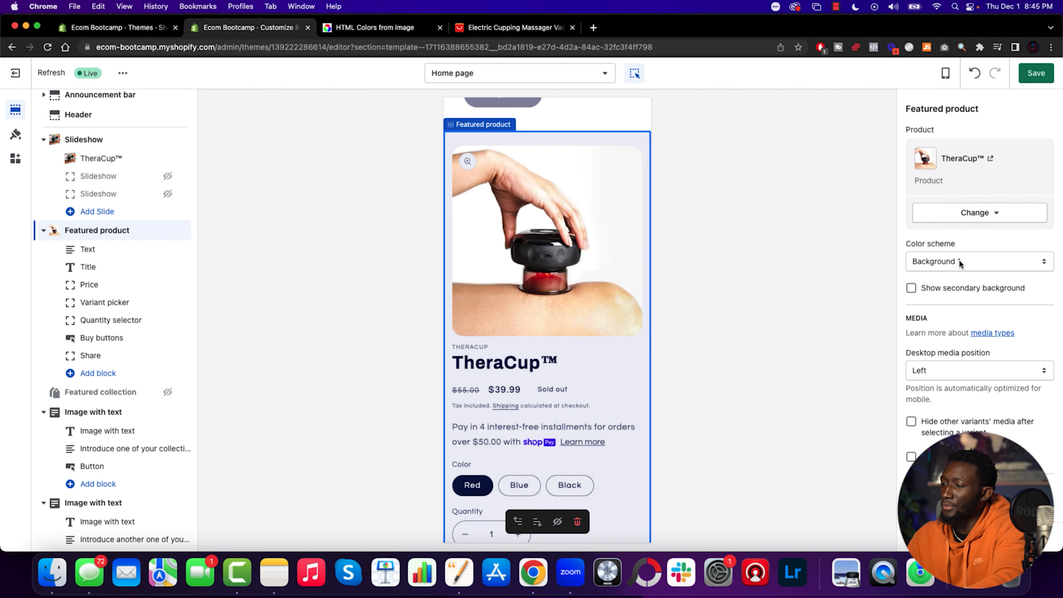
Try the Accent 1 color scheme on the Featured product section, and set it to Accent 2.
scroll(959, 259, "down", 2)
left_click(966, 211)
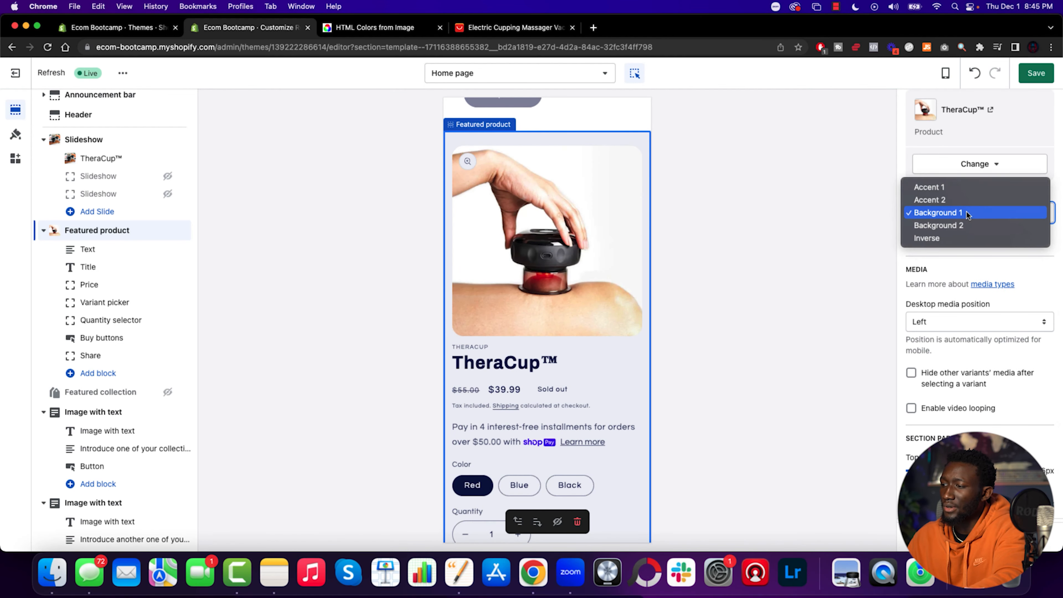
left_click(961, 188)
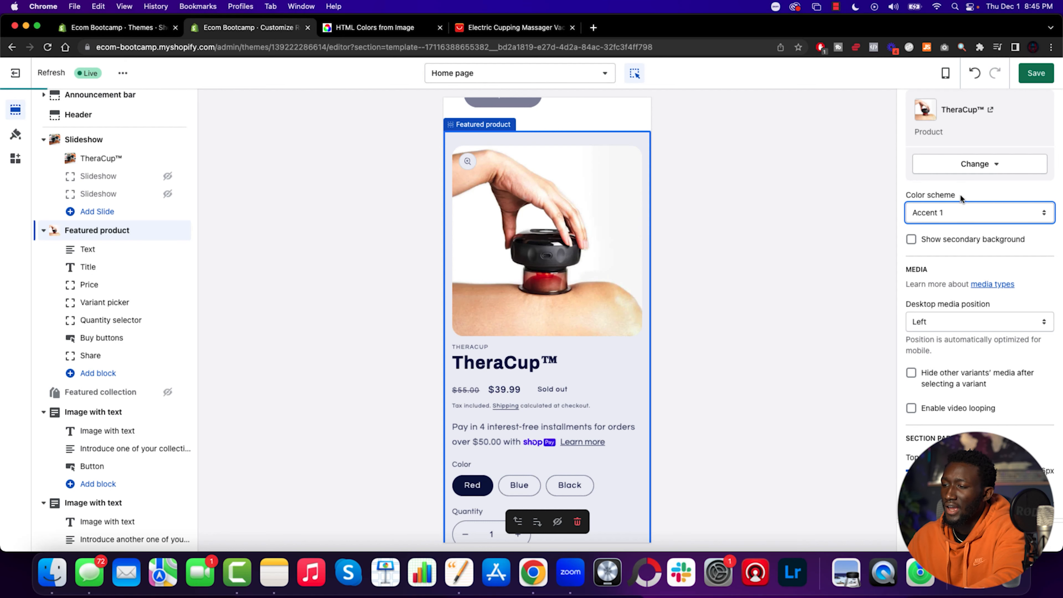
left_click(964, 221)
left_click(958, 226)
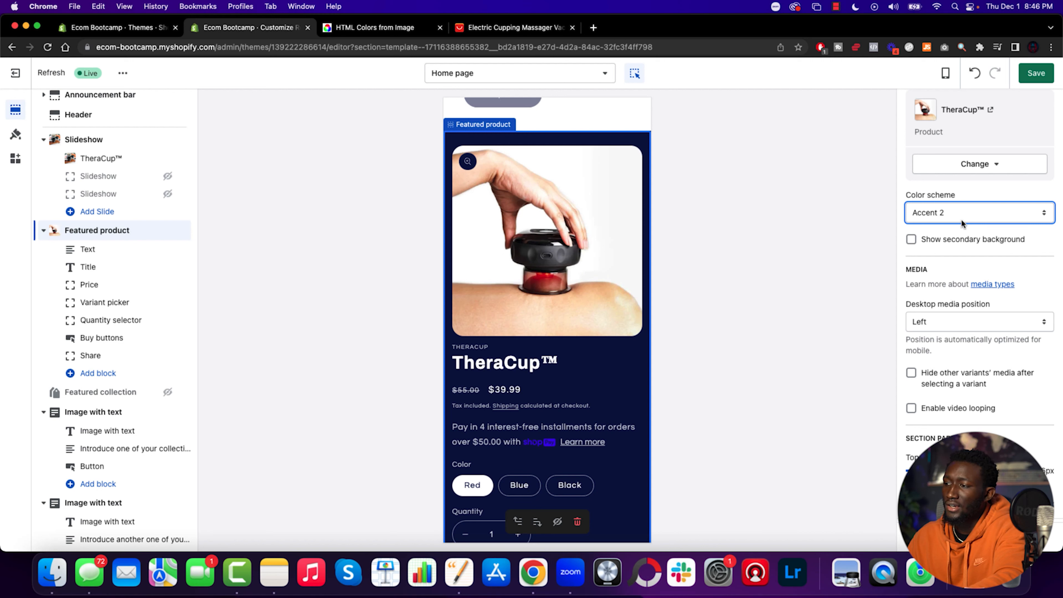
left_click(961, 220)
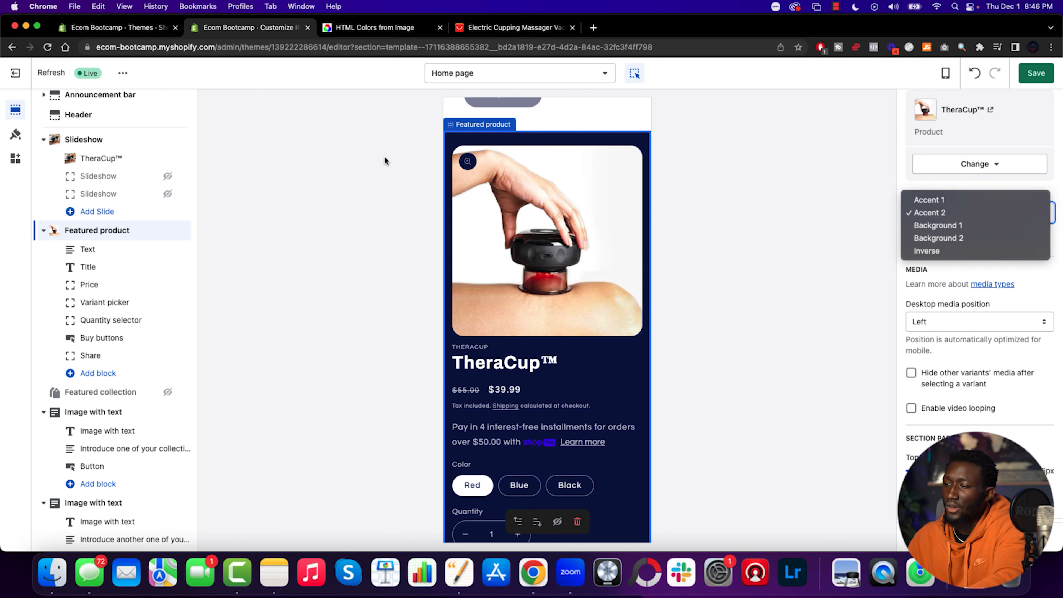
left_click(693, 228)
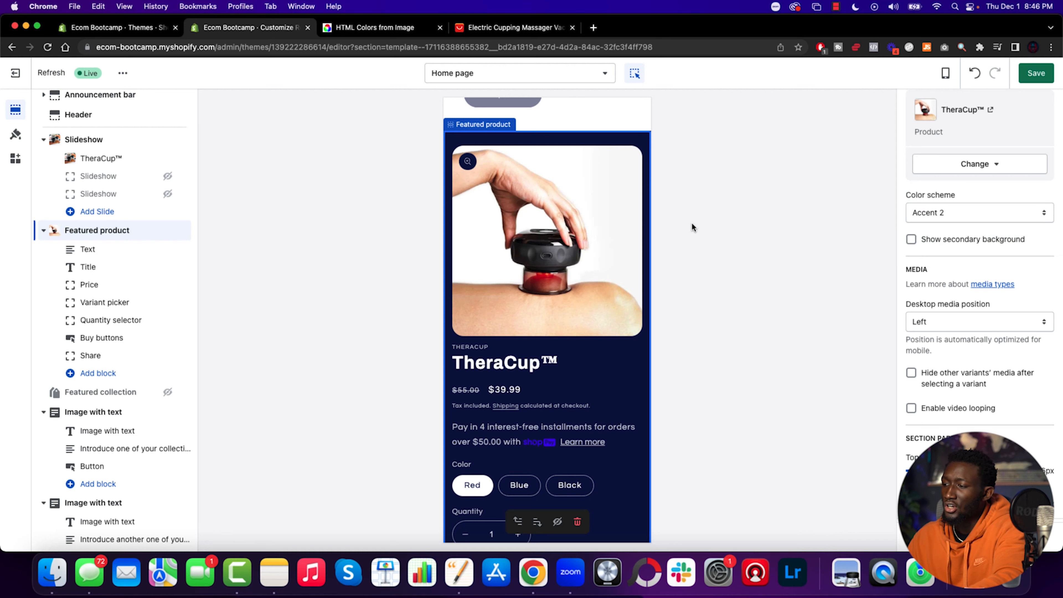
Open the theme's color settings and look at the current Accent 1 color in its color picker.
left_click(15, 138)
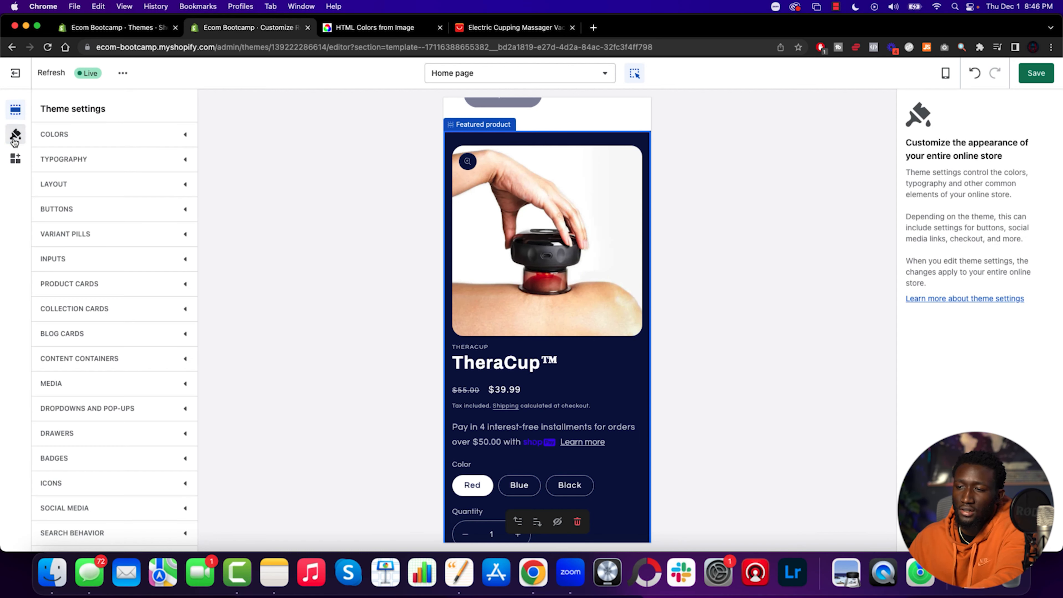
left_click(62, 141)
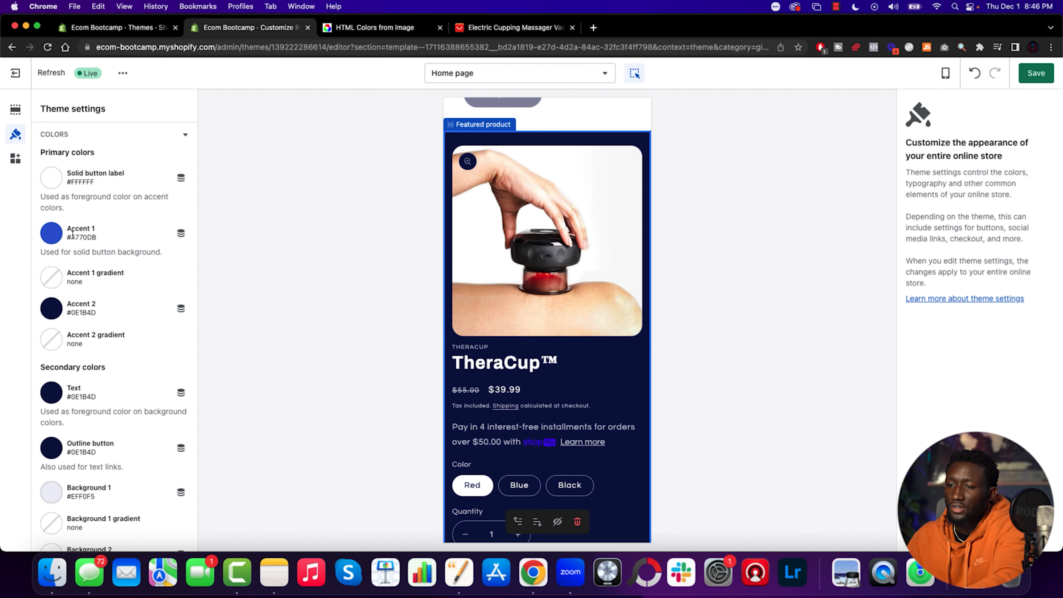
left_click(51, 232)
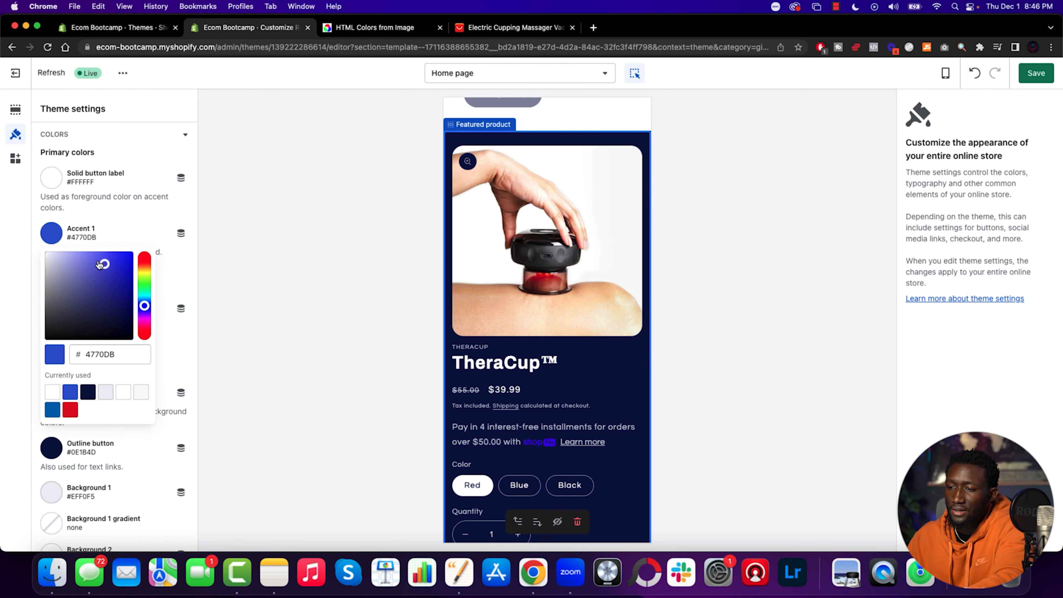
left_click(248, 197)
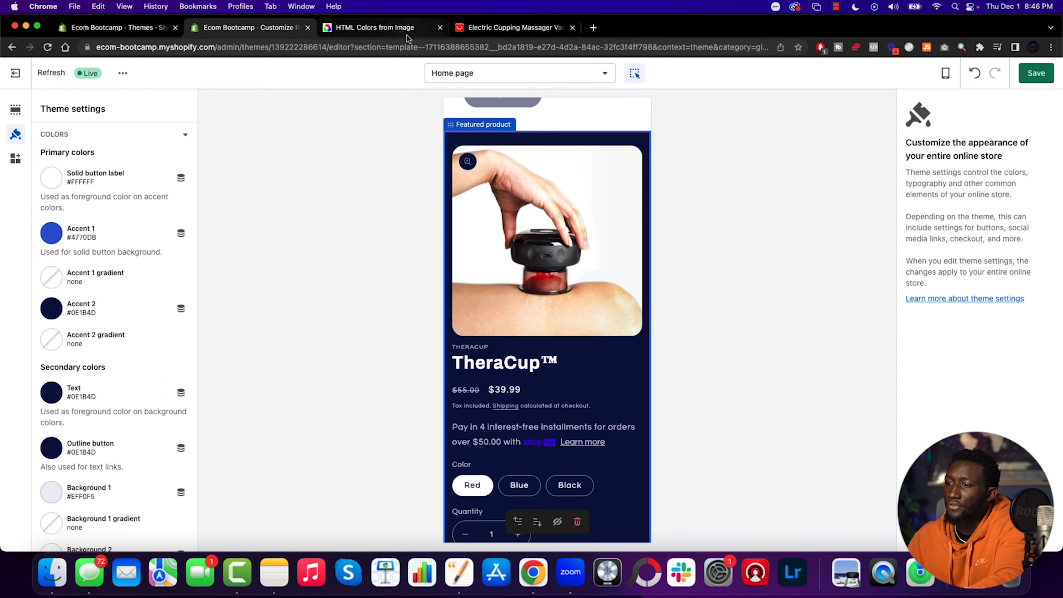
Upload imgae 4.jpeg to the HTML Colors from Image site and copy #793E3D, sampled from its dark red background.
left_click(391, 31)
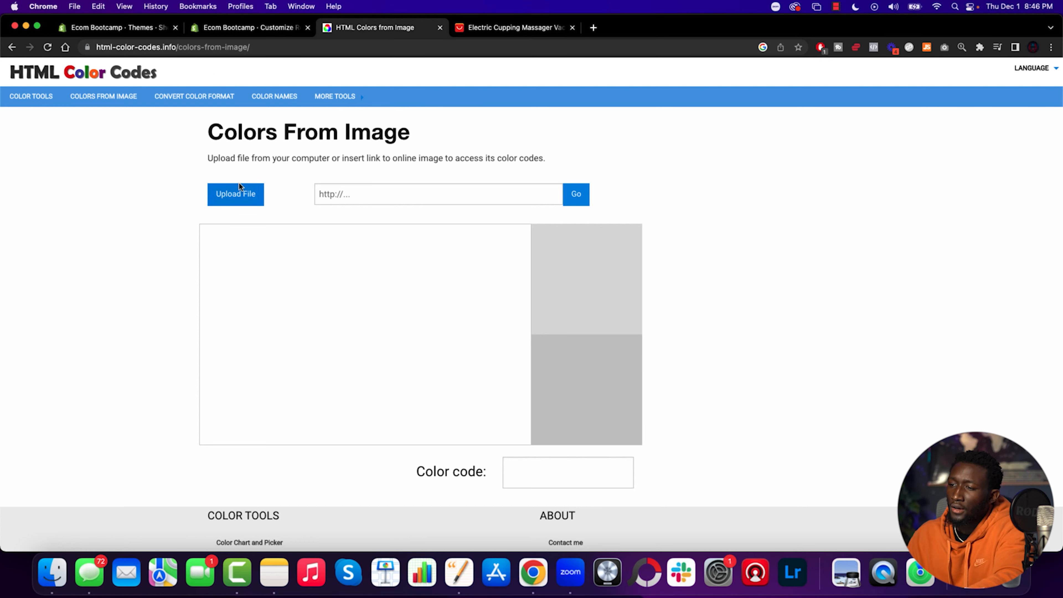
left_click(242, 196)
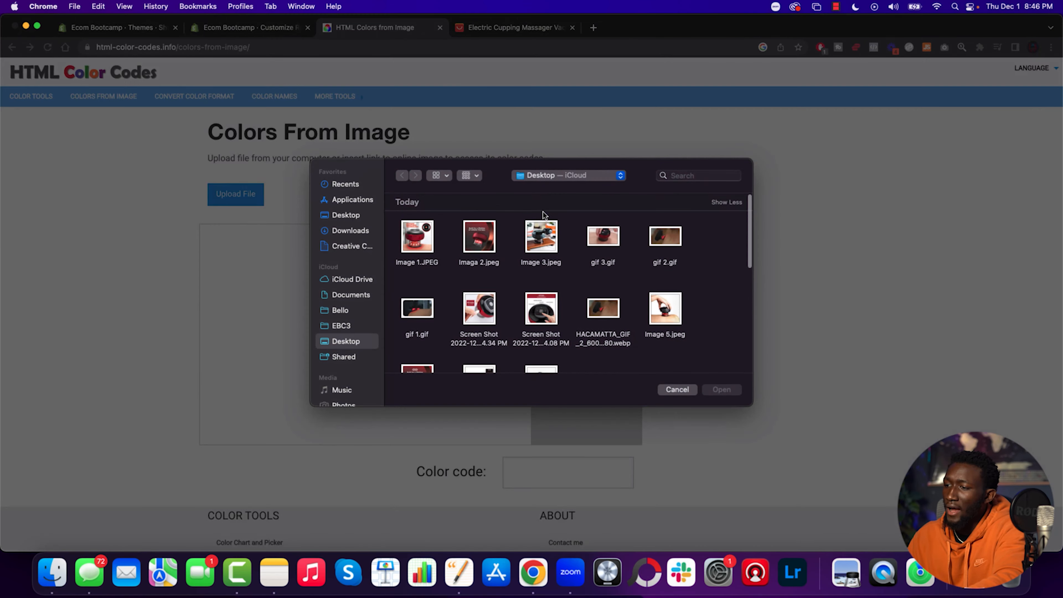
scroll(486, 276, "down", 3)
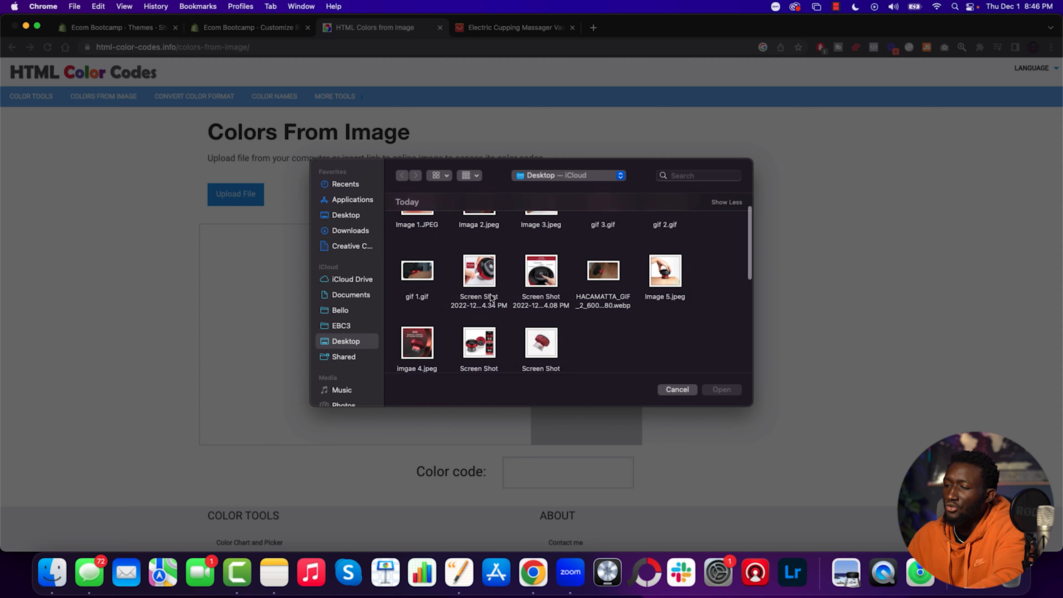
double_click(420, 338)
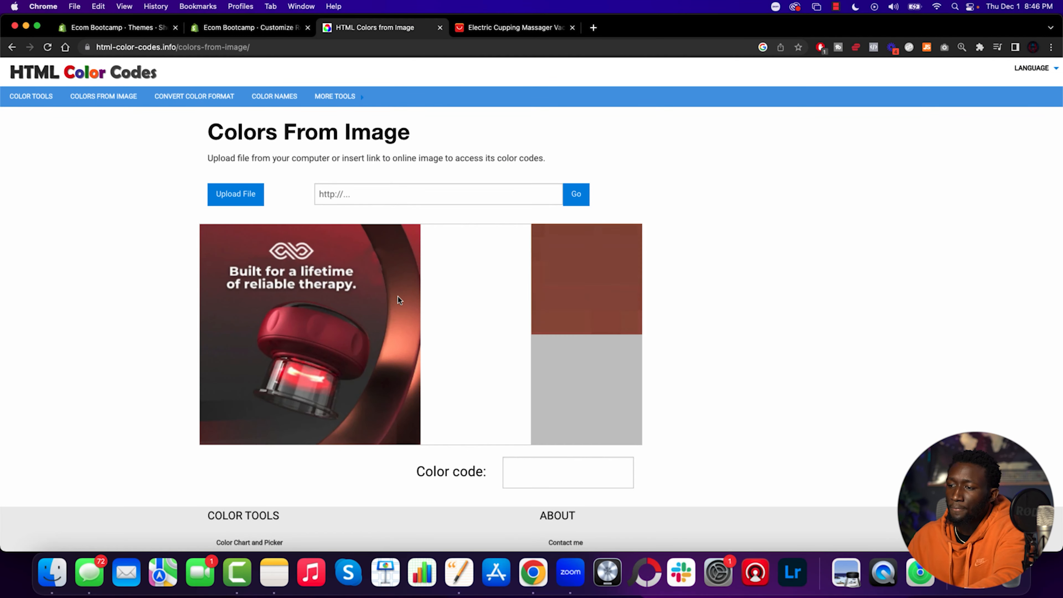
left_click(215, 255)
left_click(562, 472)
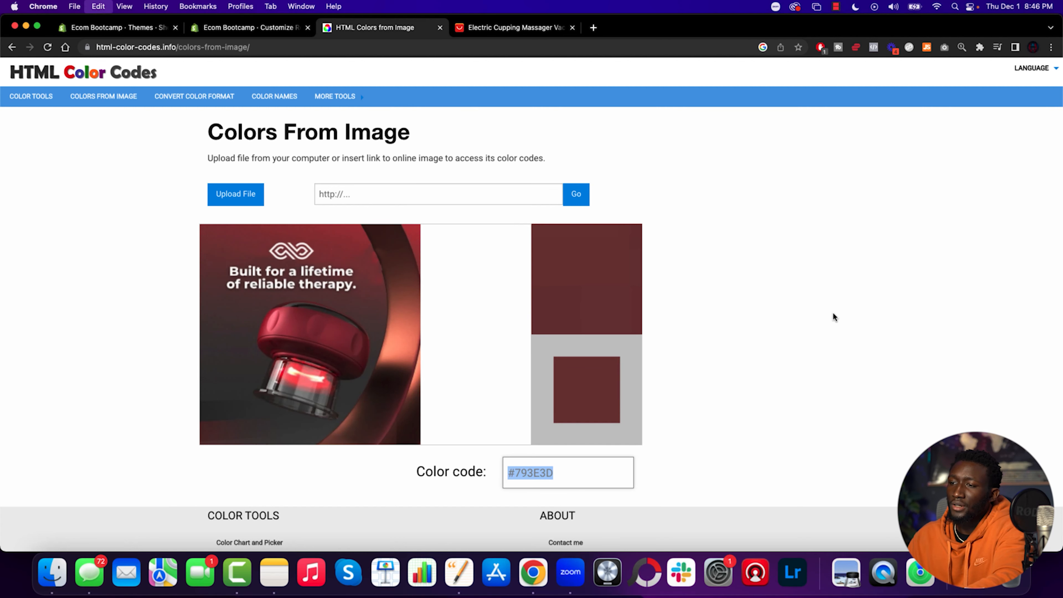
Return to the theme editor and set the Accent 1 color to #793E3D.
left_click(250, 29)
left_click(57, 239)
left_click_drag(116, 354, 2, 344)
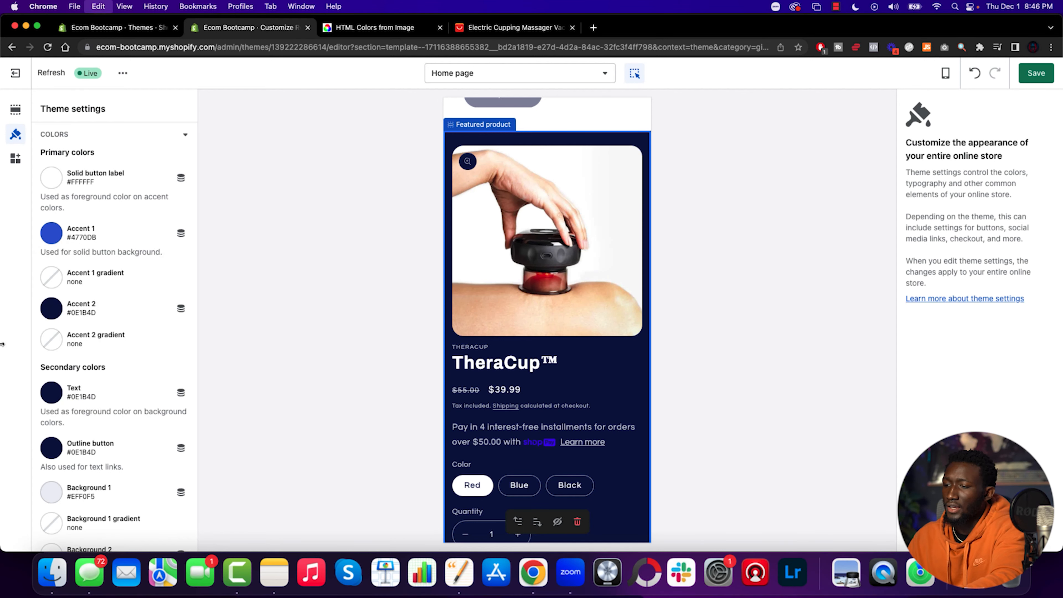
left_click(72, 246)
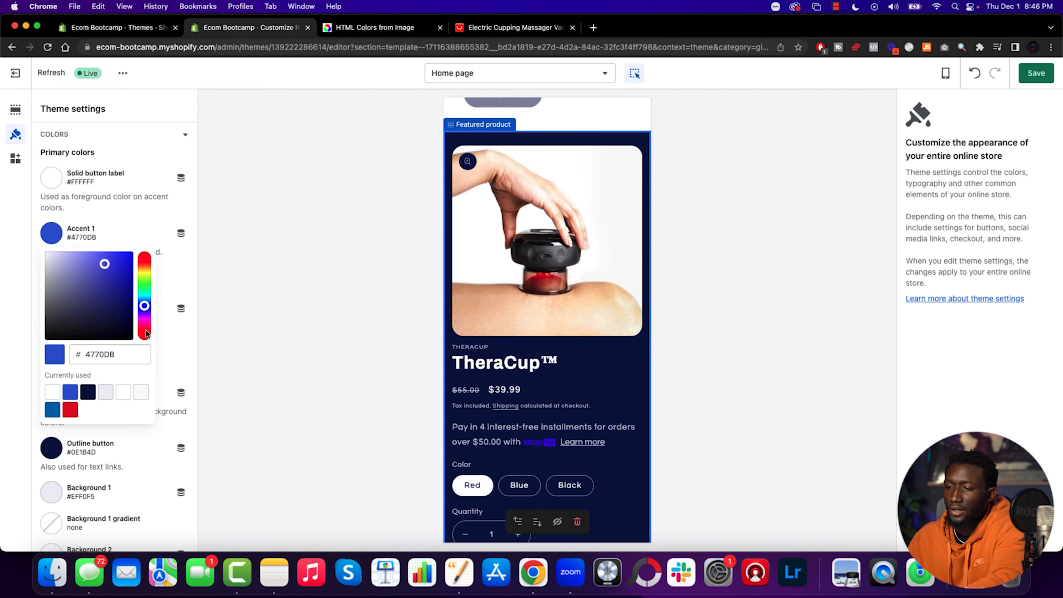
double_click(127, 357)
type("793E3D")
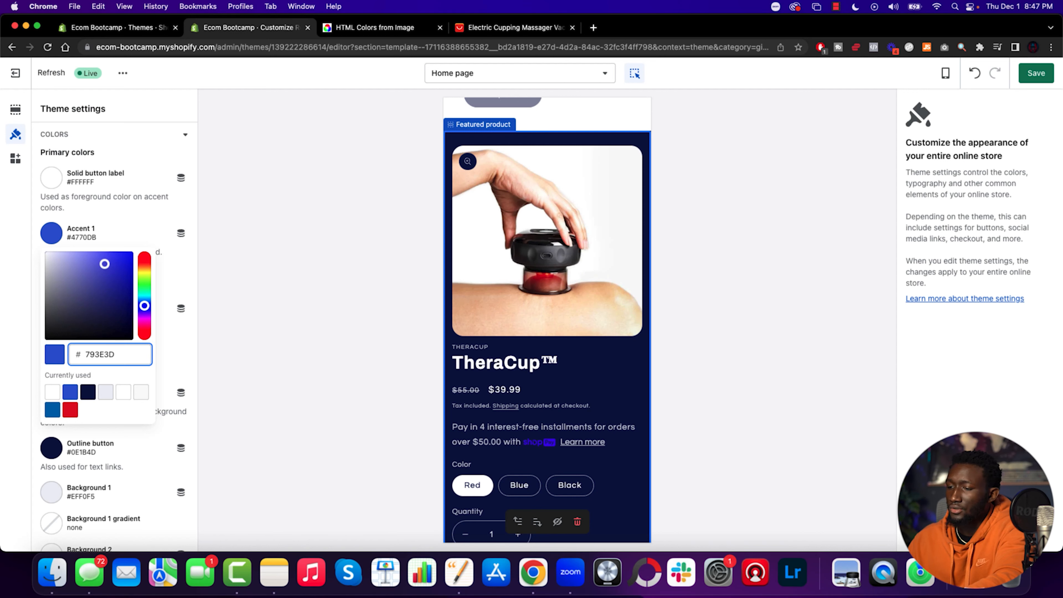
left_click(141, 372)
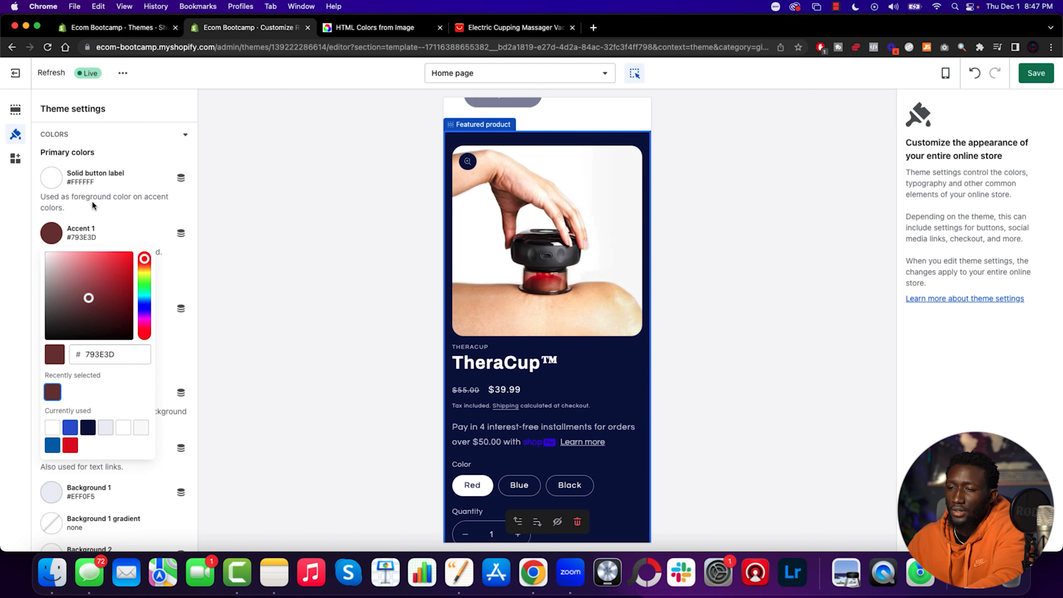
left_click(1, 275)
Set the Accent 2 color to #793E3D.
scroll(84, 300, "down", 2)
left_click(50, 255)
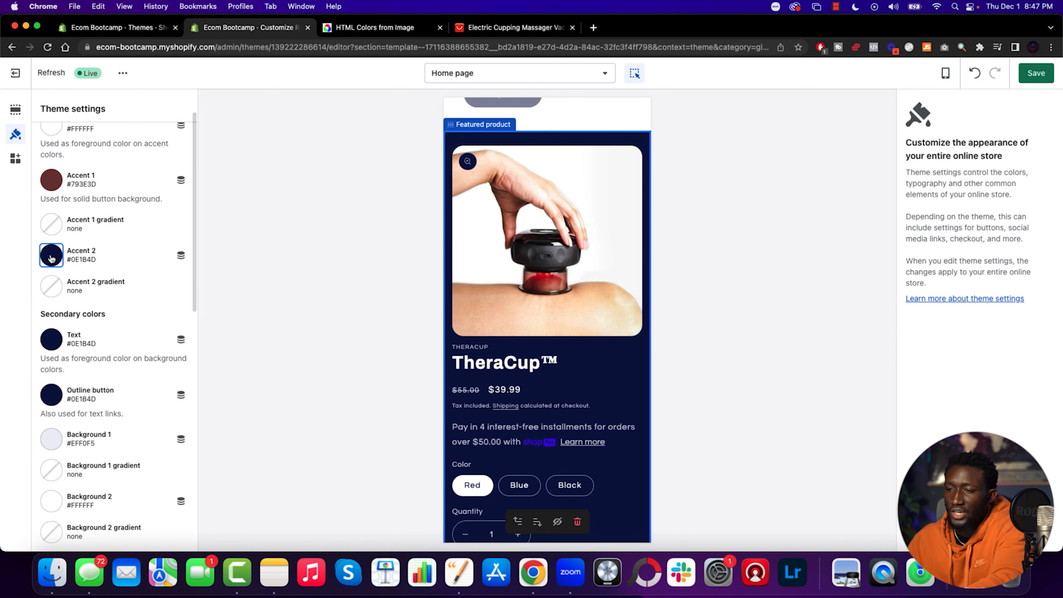
left_click_drag(115, 378, 108, 380)
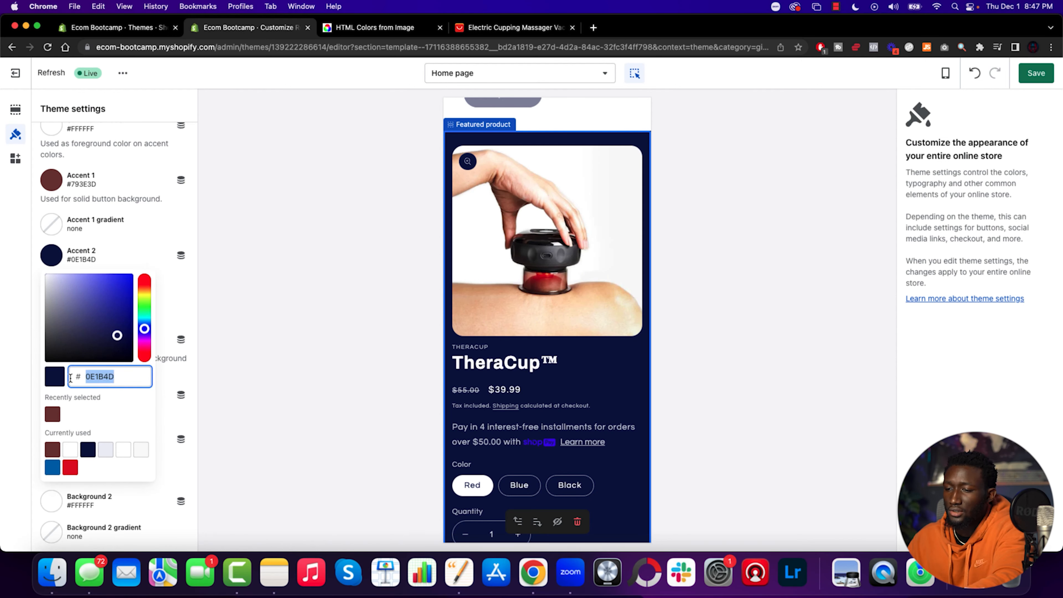
type("793E3D")
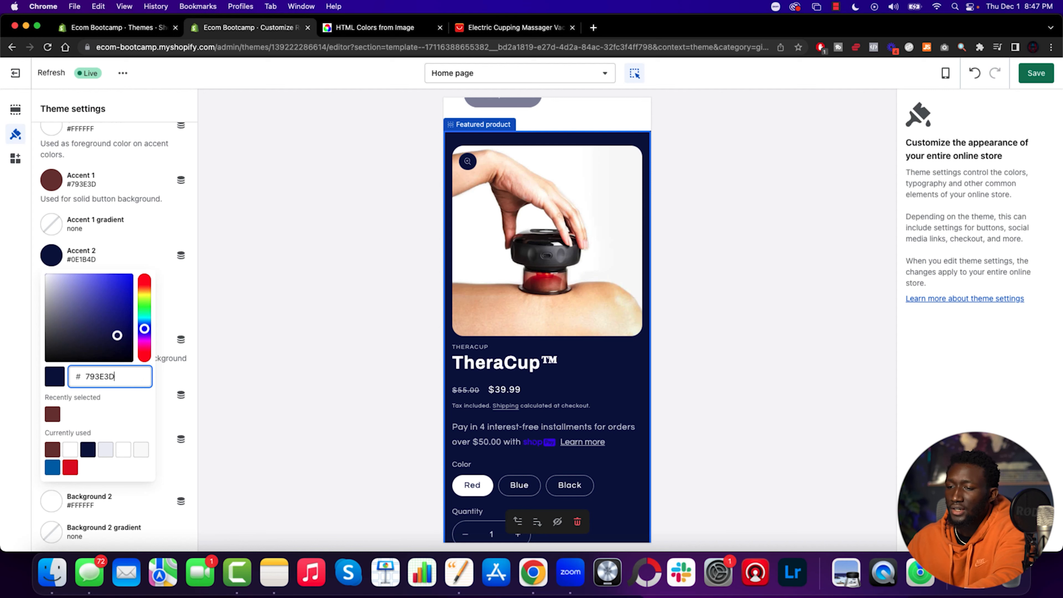
key("Return")
left_click(16, 360)
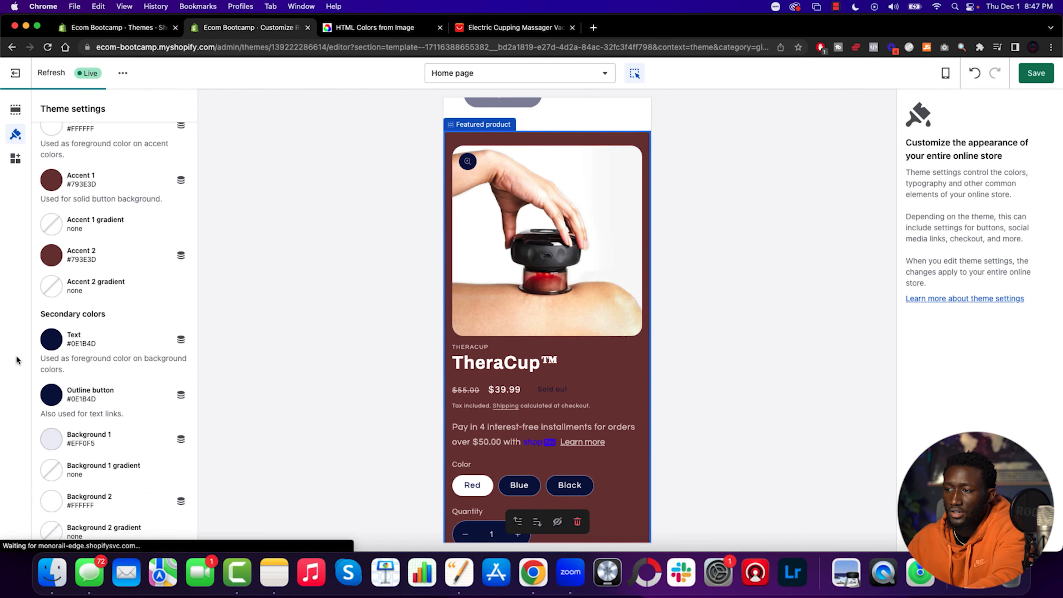
Set the secondary Text color to the recently selected dark red, #793E3D.
scroll(59, 289, "down", 3)
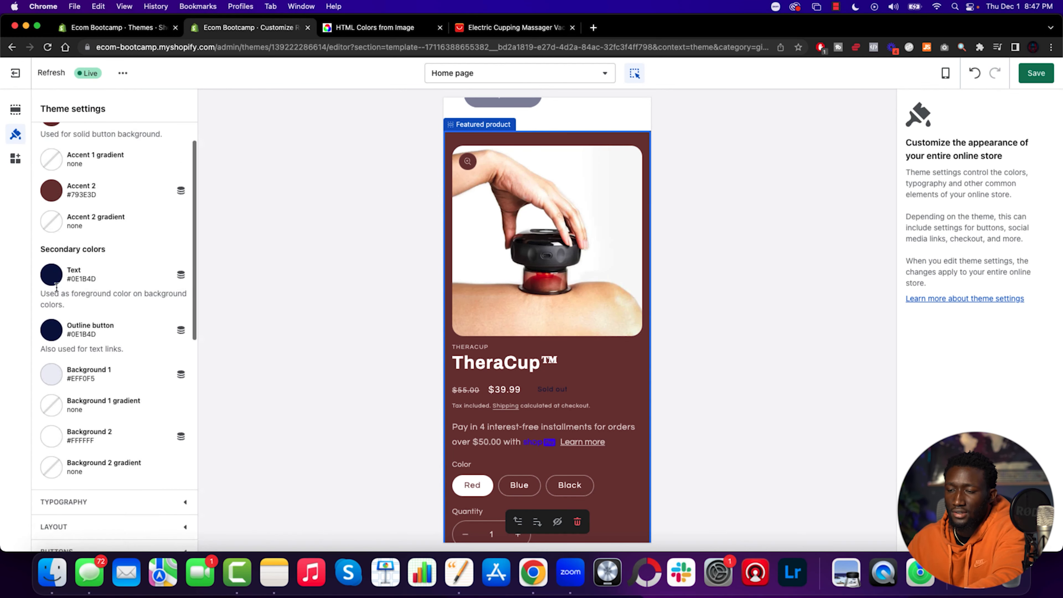
left_click(50, 245)
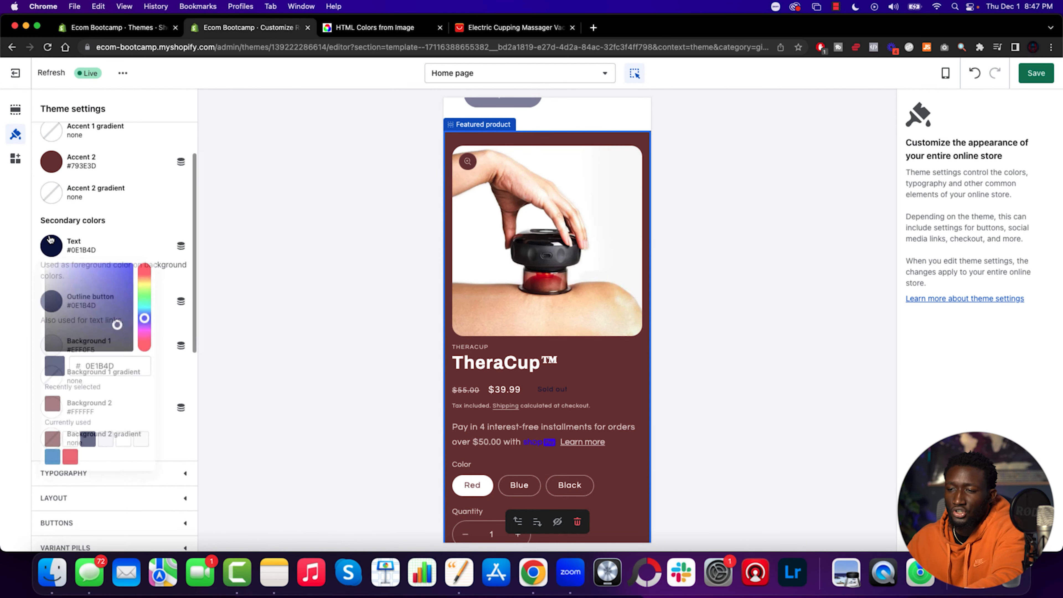
left_click(53, 404)
left_click(1, 370)
Try the recently selected #793E3D as the Outline button color.
scroll(83, 293, "down", 1)
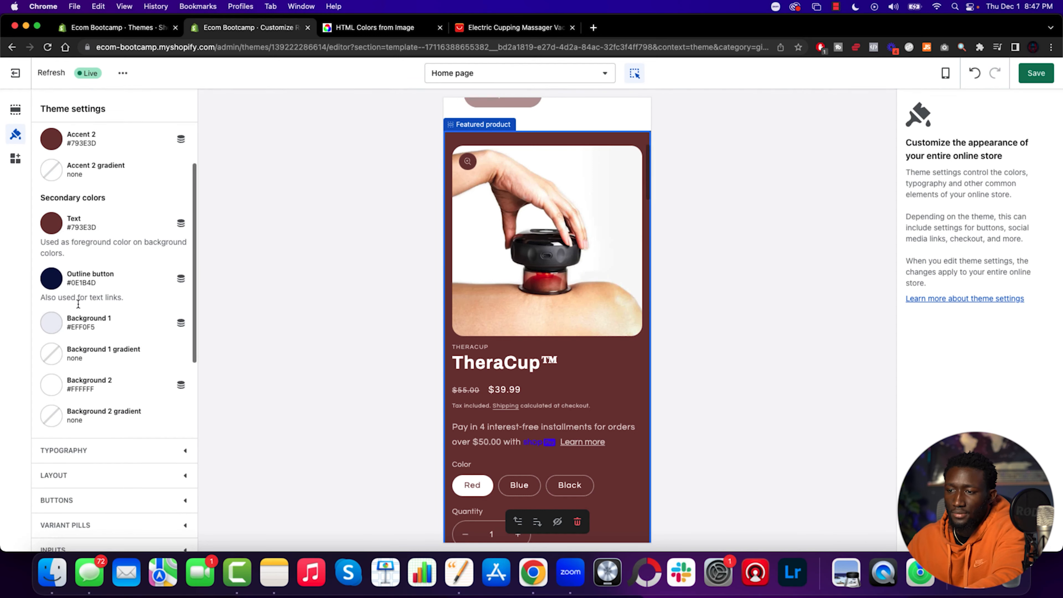
left_click(52, 280)
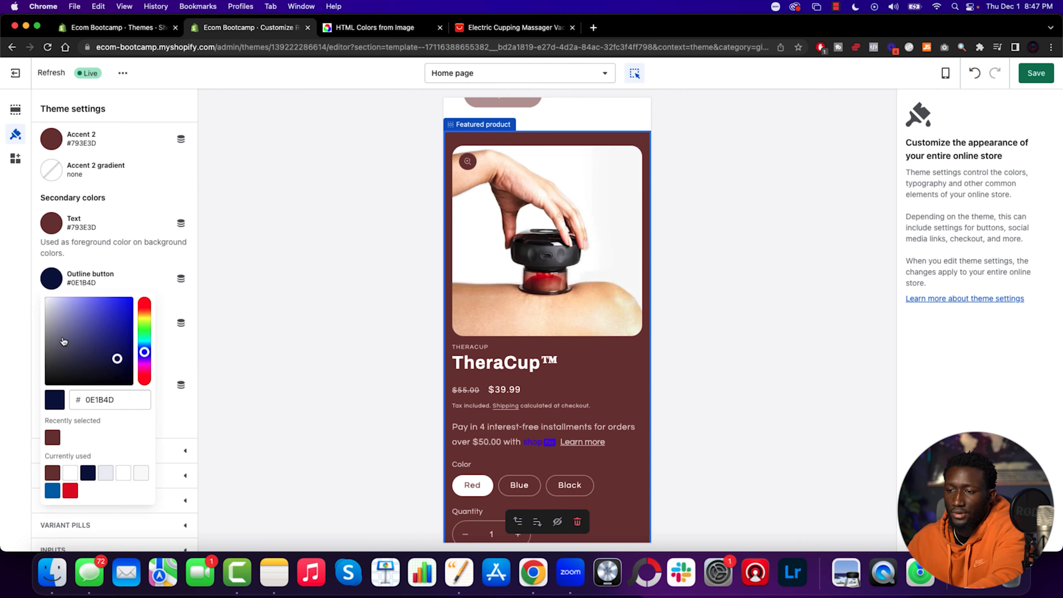
left_click(53, 440)
Copy the hex code #A14240 from the Pages document and apply it as the theme's Outline button color.
key("ctrl+Up")
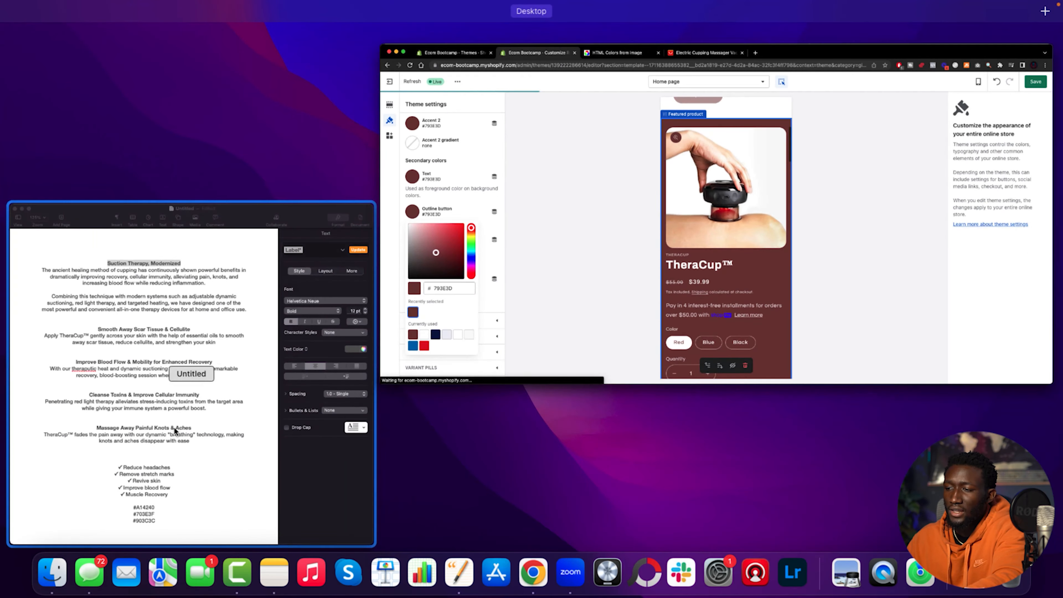
left_click(233, 480)
left_click(478, 495)
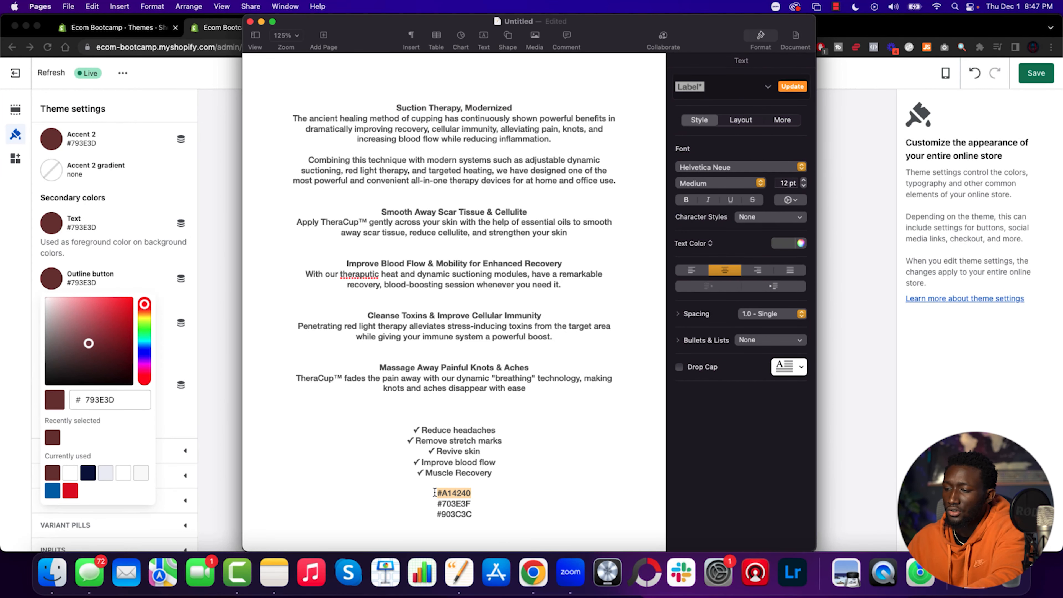
left_click(93, 406)
left_click_drag(125, 403, 50, 404)
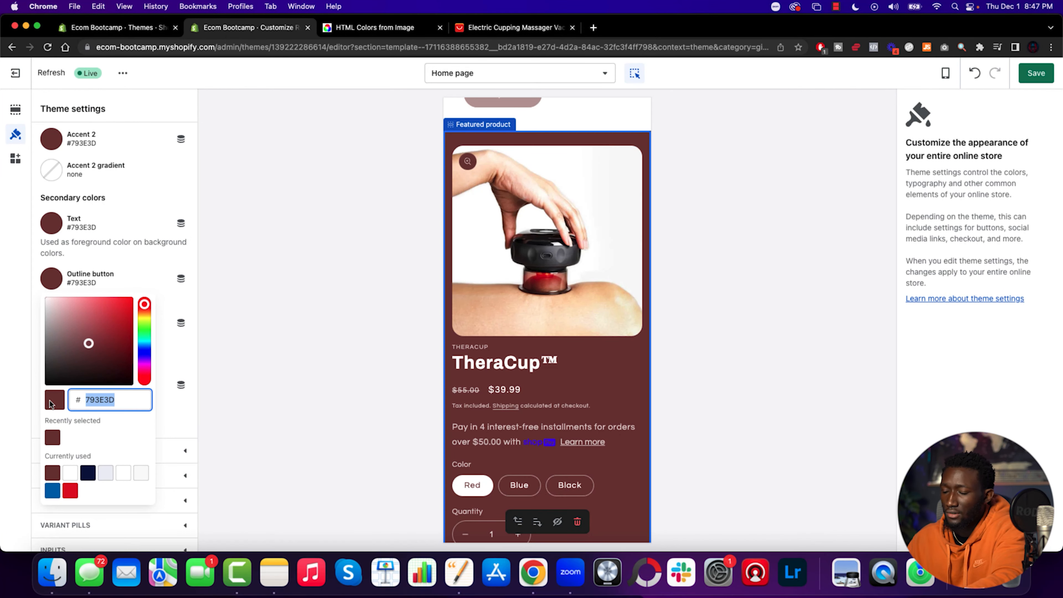
type("A14240")
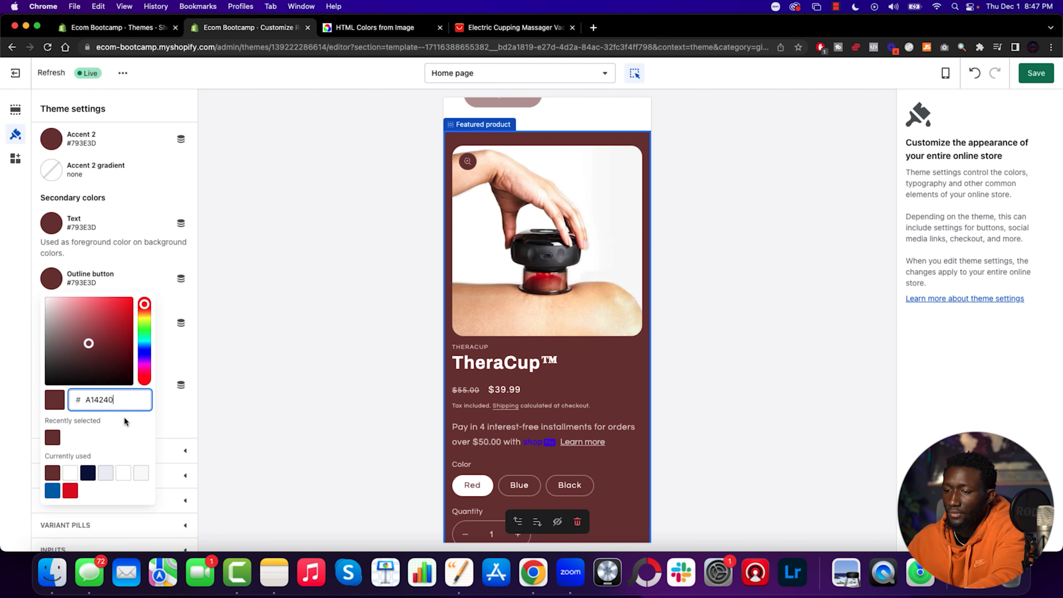
left_click(115, 421)
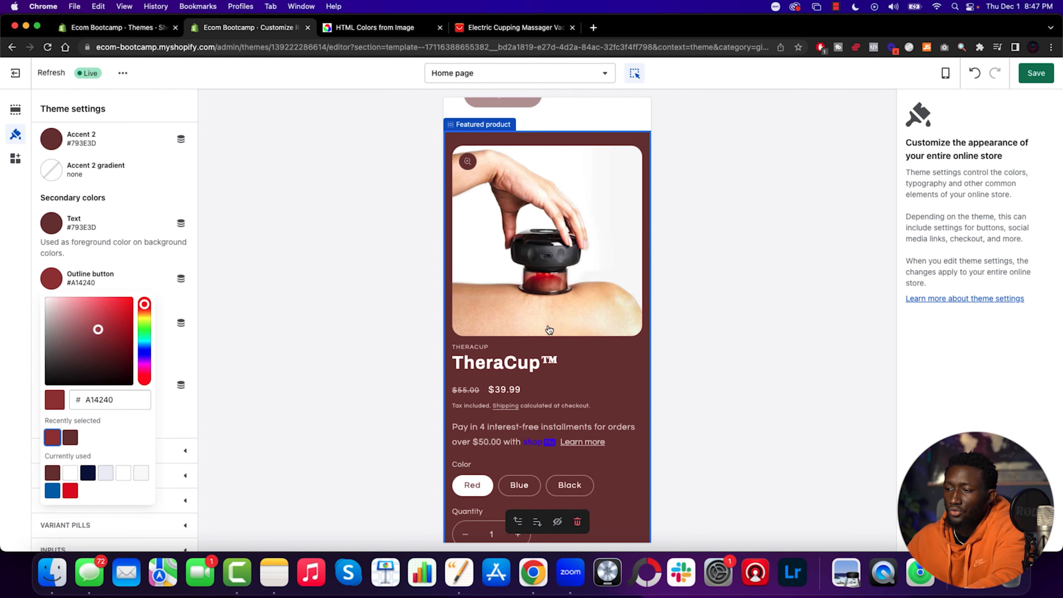
Examine the new theme colors in the home page preview, from the header and slideshow through the Featured product and Image with text sections.
scroll(549, 330, "down", 7)
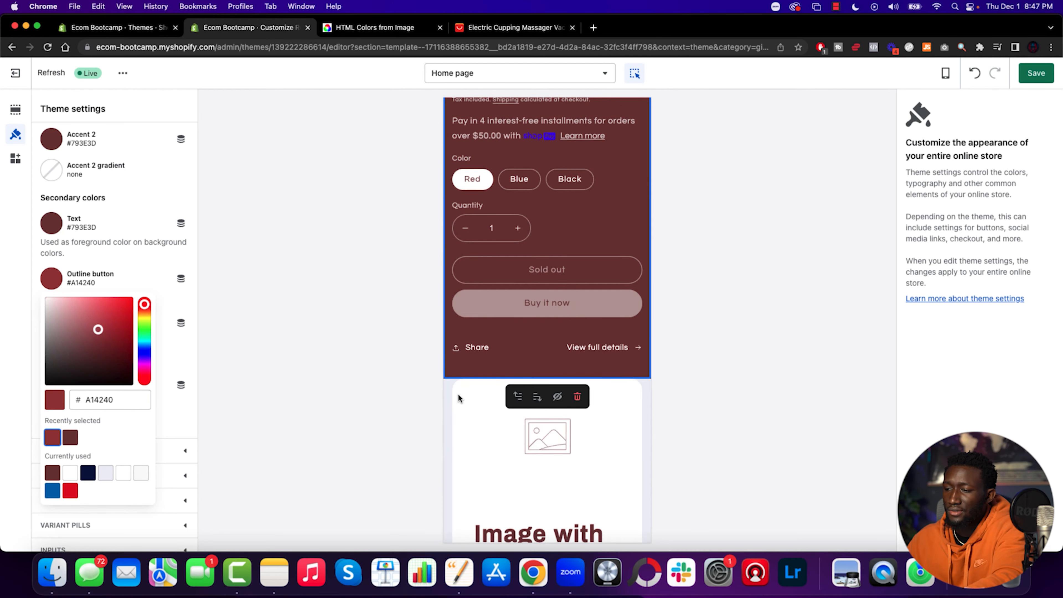
left_click(2, 406)
scroll(79, 320, "down", 3)
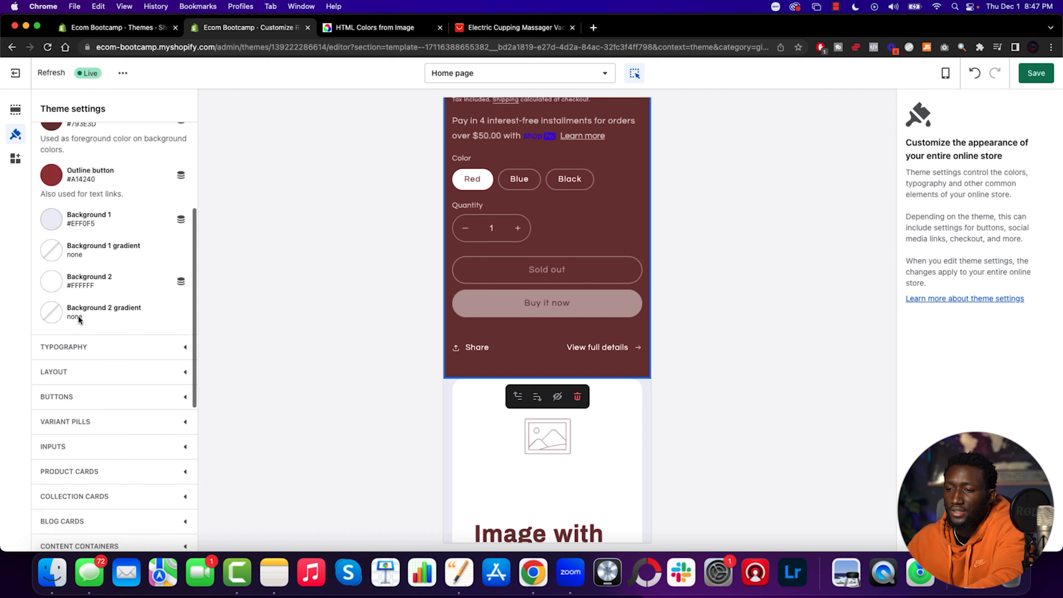
scroll(564, 307, "down", 10)
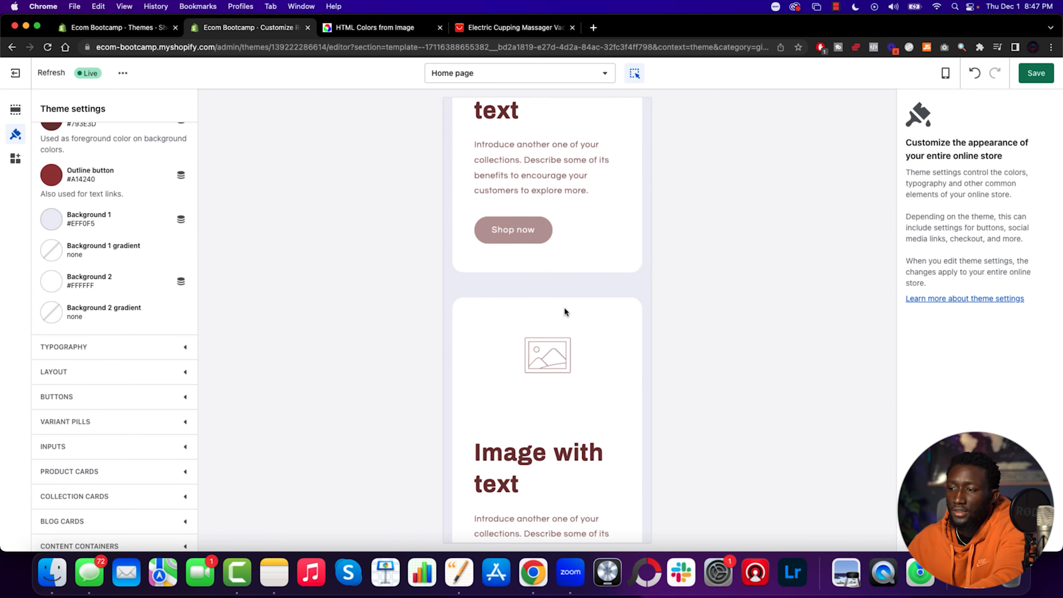
scroll(560, 254, "up", 10)
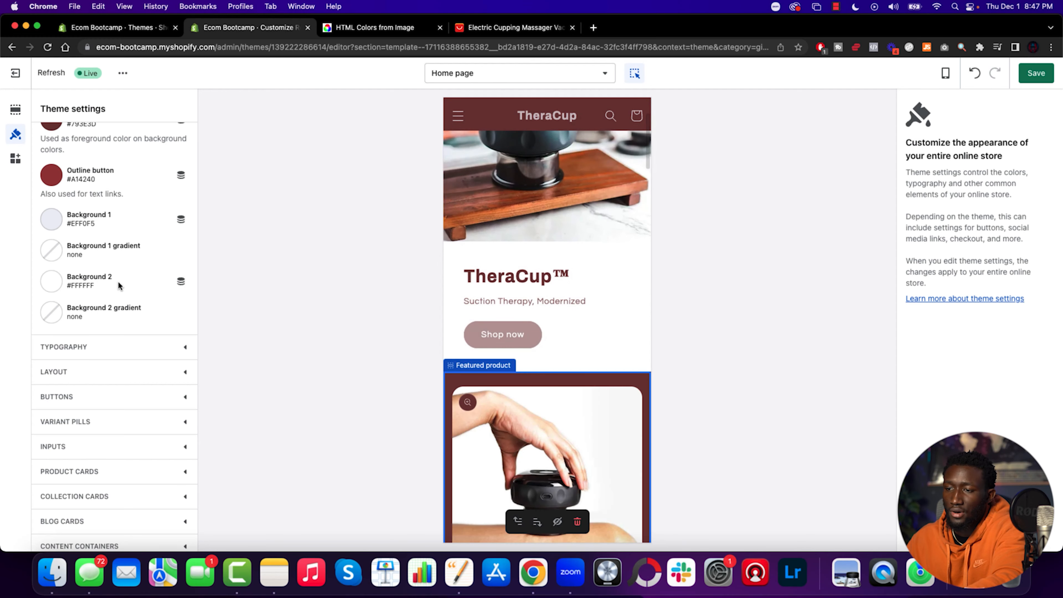
scroll(119, 286, "up", 6)
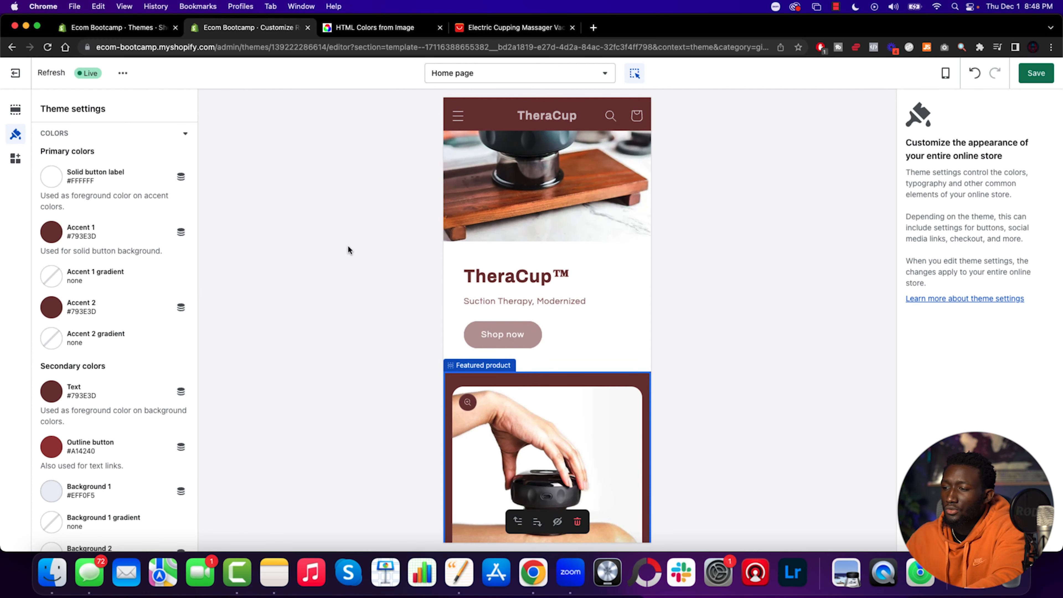
scroll(533, 259, "up", 3)
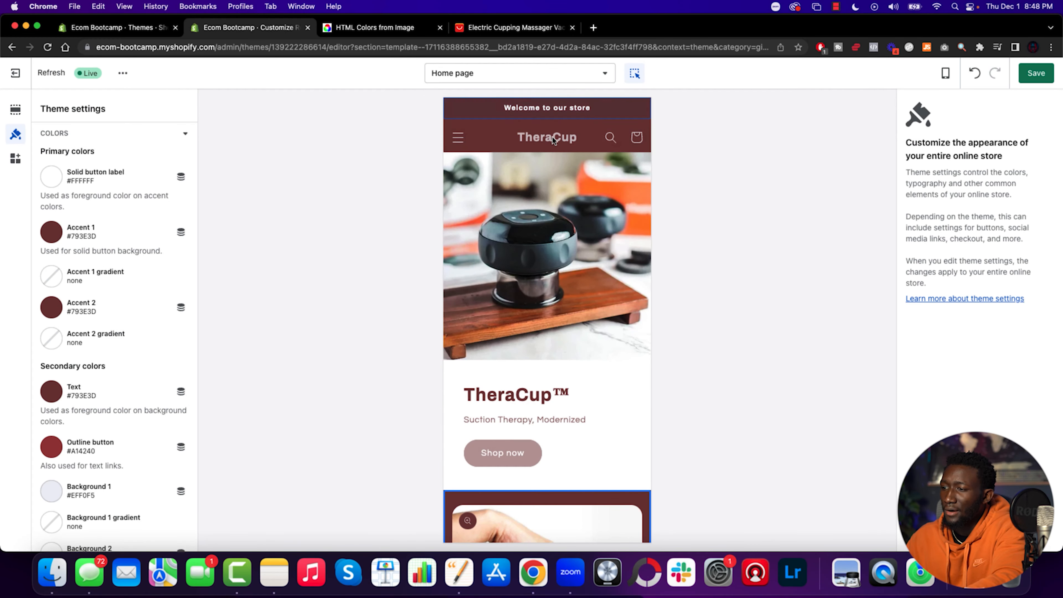
scroll(534, 384, "down", 5)
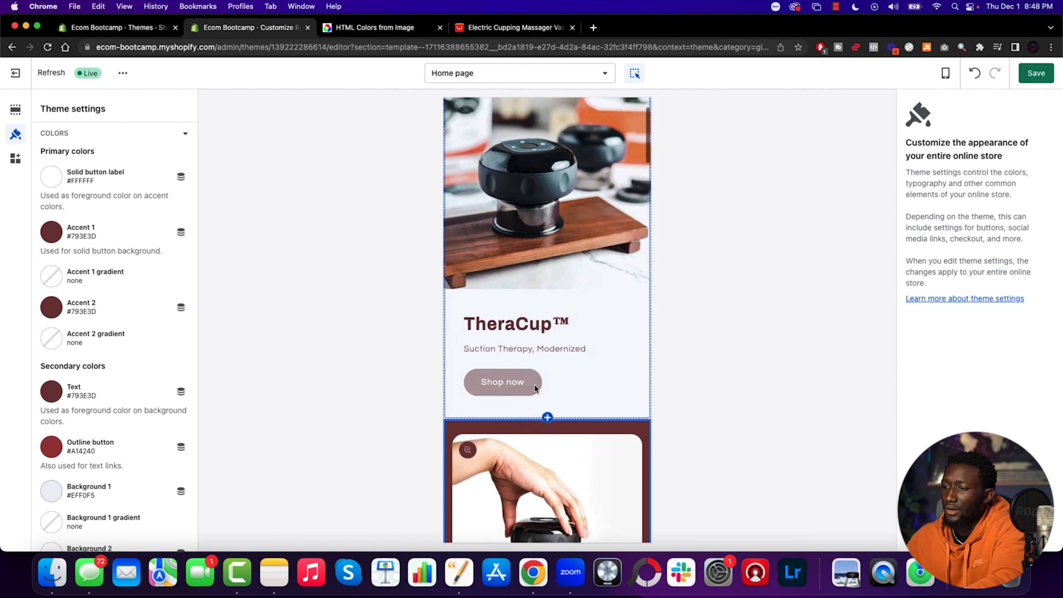
scroll(542, 272, "down", 10)
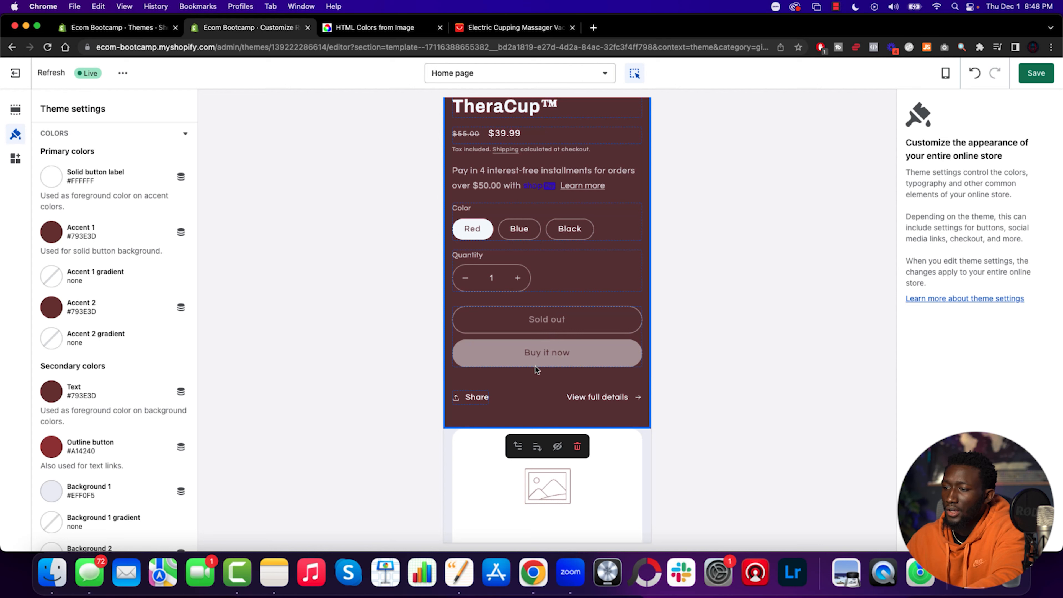
Open the TheraCup™ product from the store's product list in the Shopify admin.
left_click(92, 27)
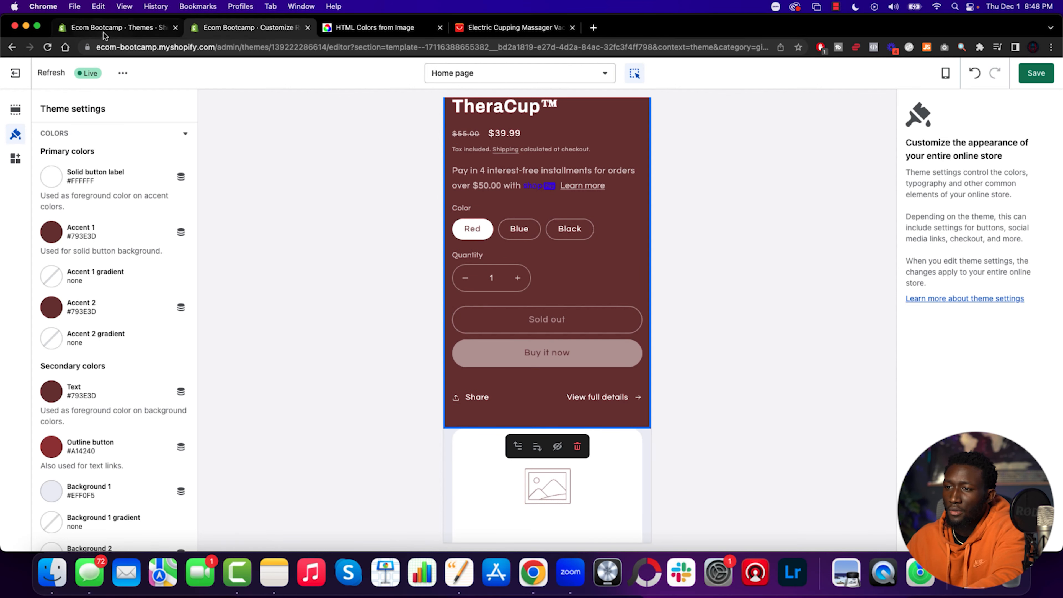
left_click(44, 137)
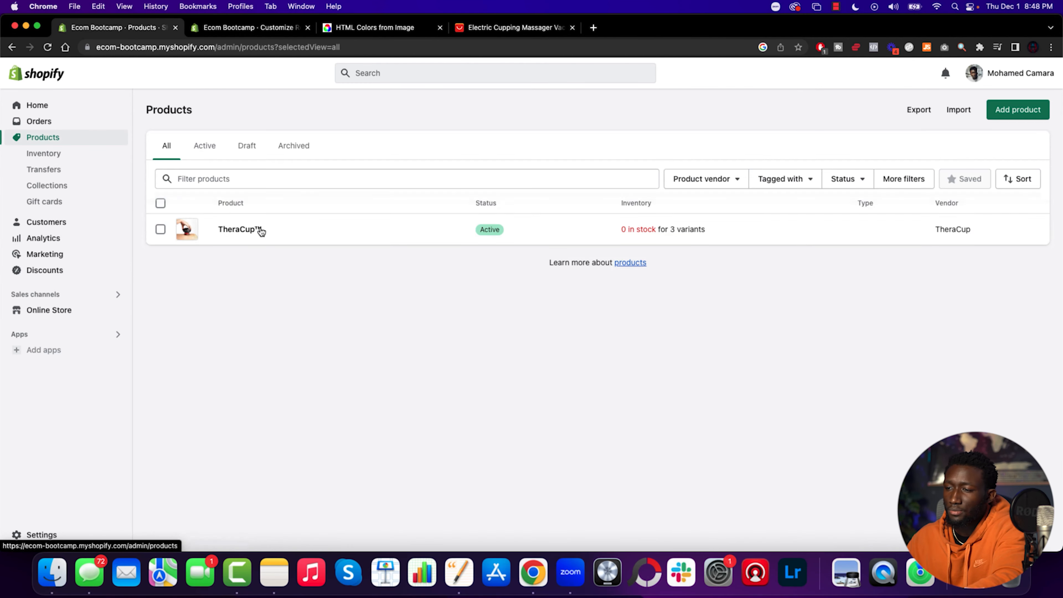
left_click(253, 231)
Set the quantity of the Red, Blue and Black variants to 100 each and save the product.
scroll(429, 362, "down", 15)
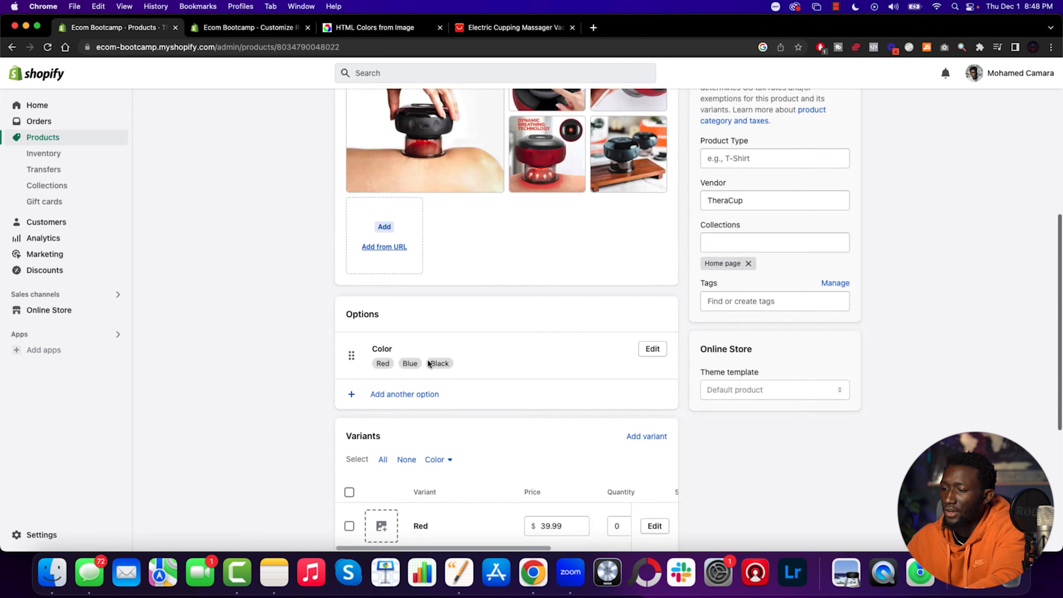
scroll(587, 324, "right", 2)
left_click(525, 281)
type("100")
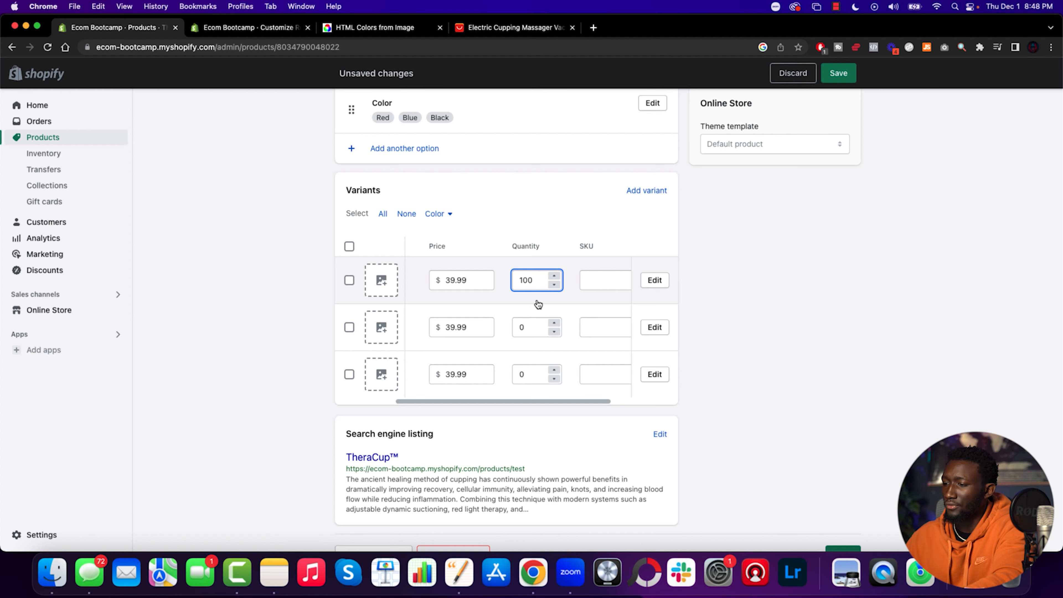
left_click(520, 326)
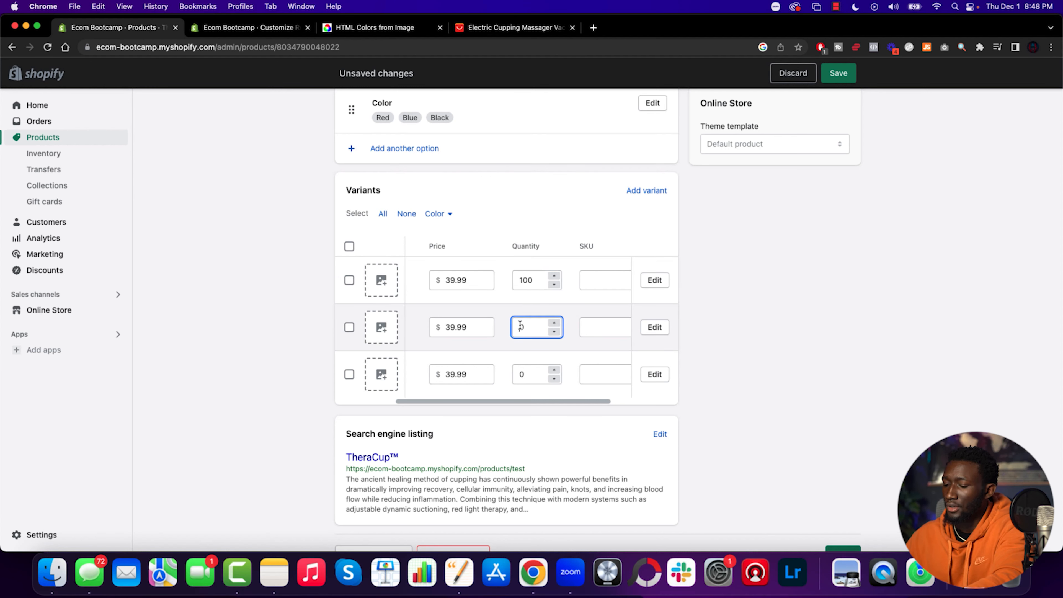
left_click(520, 374)
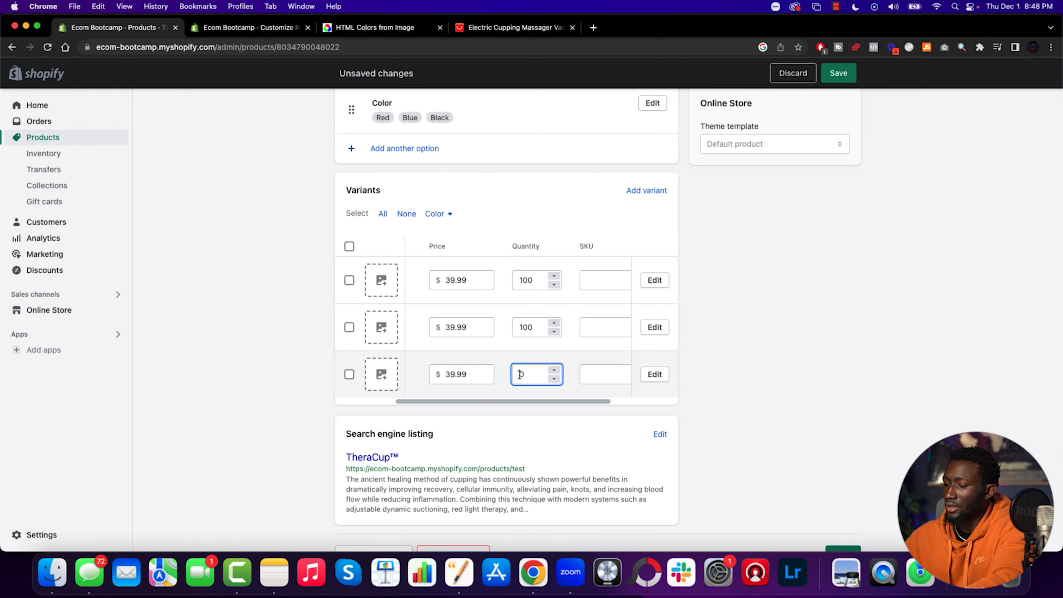
left_click(838, 73)
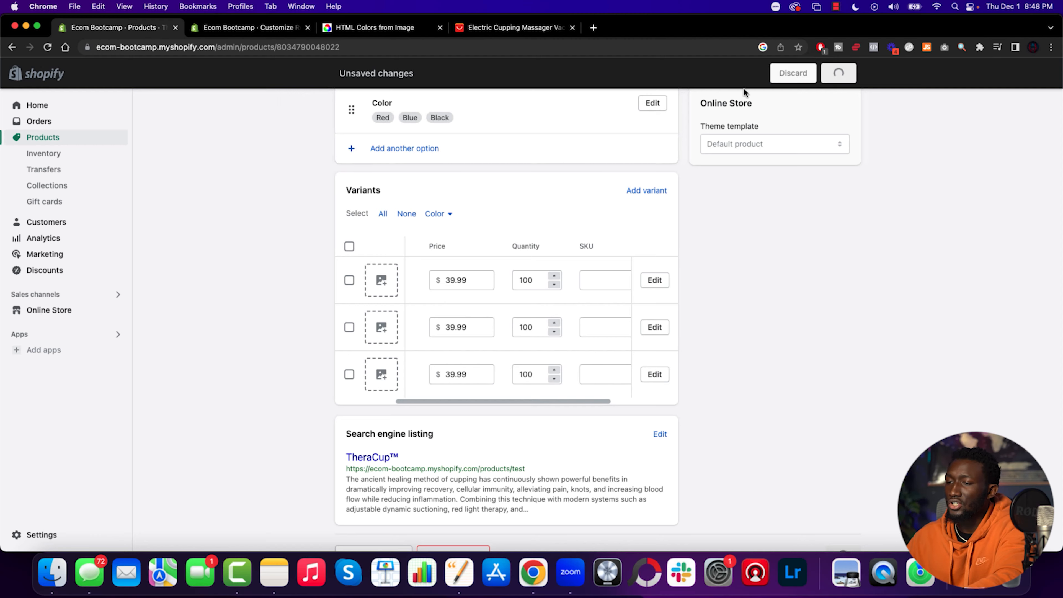
Return to the theme editor and examine the slideshow and Featured product colors in the home page preview.
left_click(258, 27)
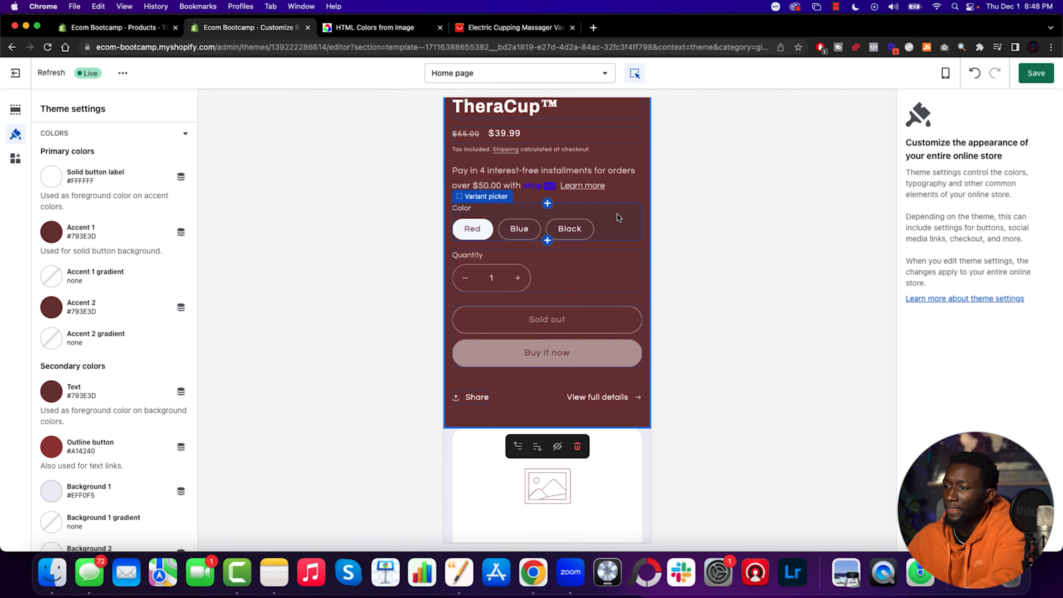
scroll(617, 214, "up", 8)
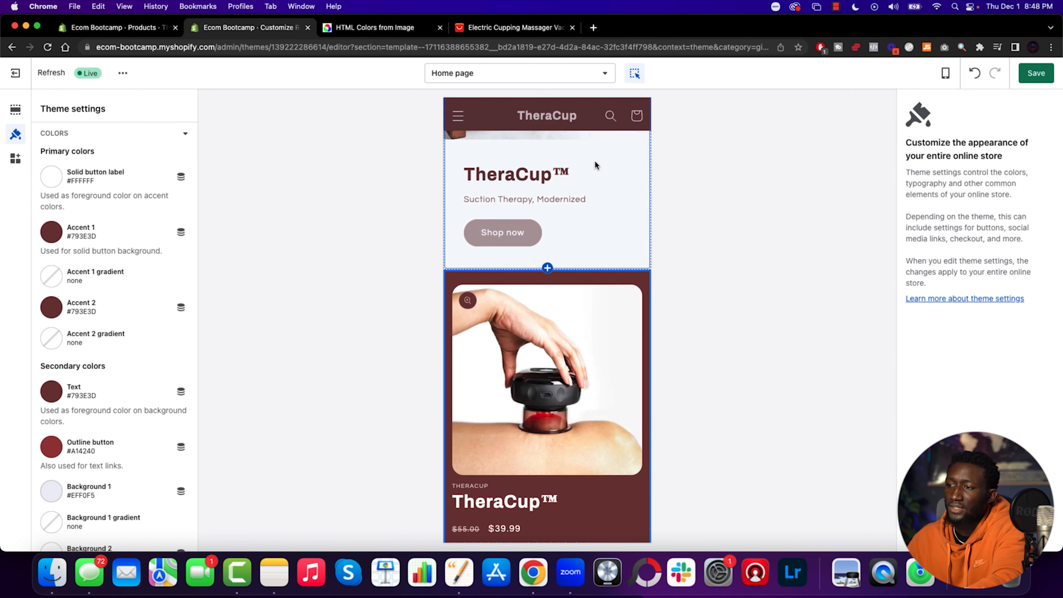
left_click(947, 76)
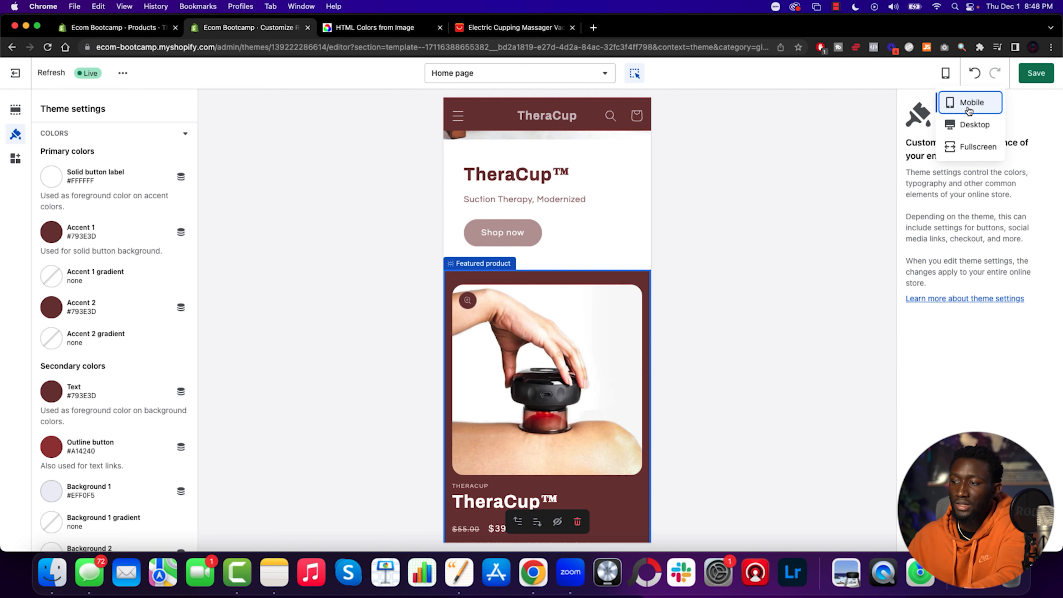
left_click(736, 249)
scroll(582, 331, "up", 2)
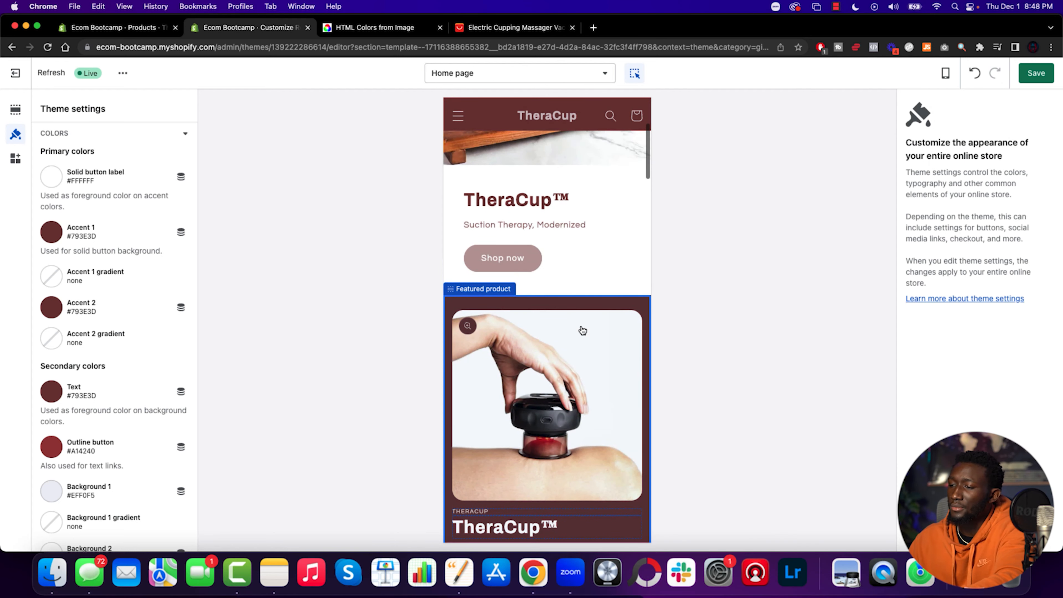
scroll(582, 331, "up", 5)
scroll(581, 325, "down", 3)
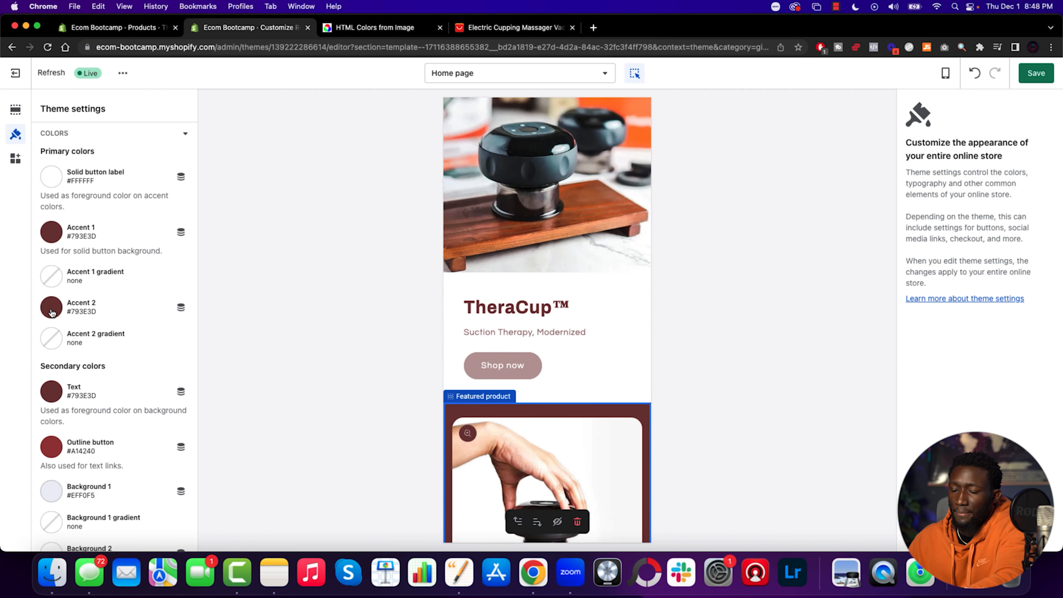
left_click(183, 314)
left_click(161, 256)
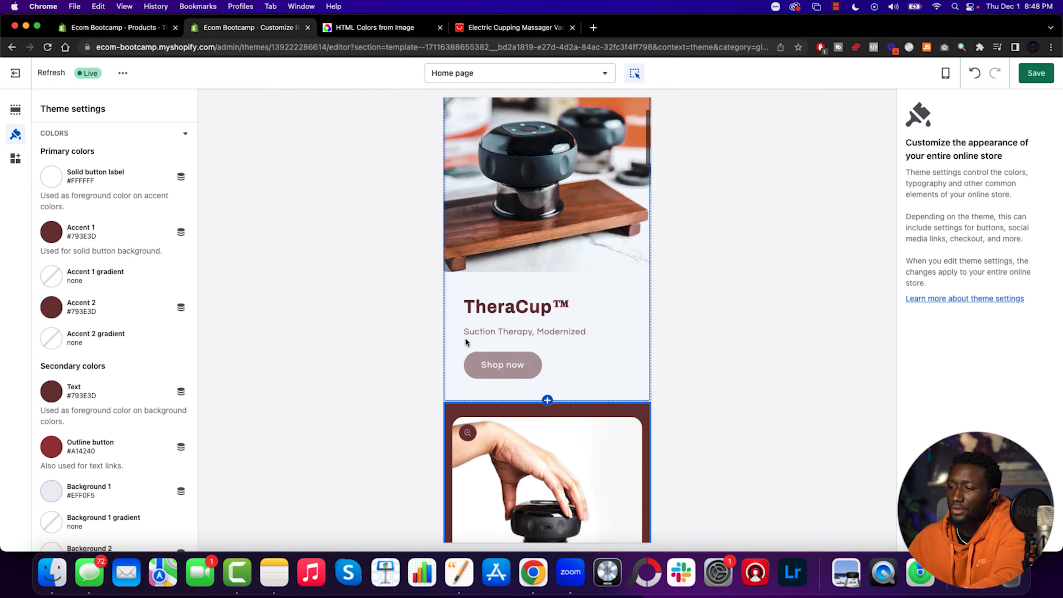
Try the Accent 1 color scheme on the Featured product section, and settle on Background 1.
scroll(465, 339, "down", 3)
left_click(458, 323)
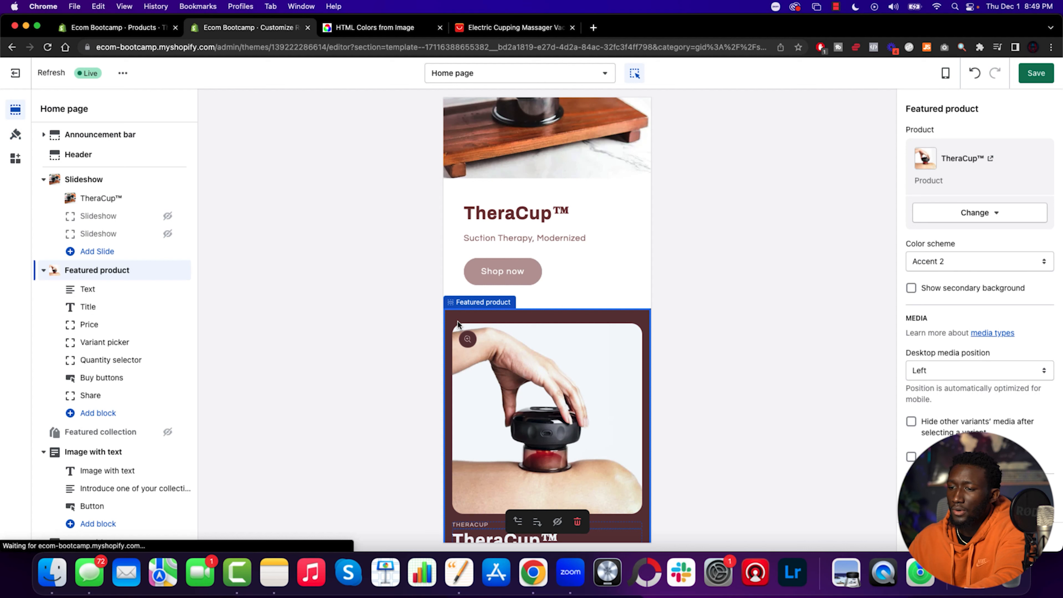
left_click(987, 262)
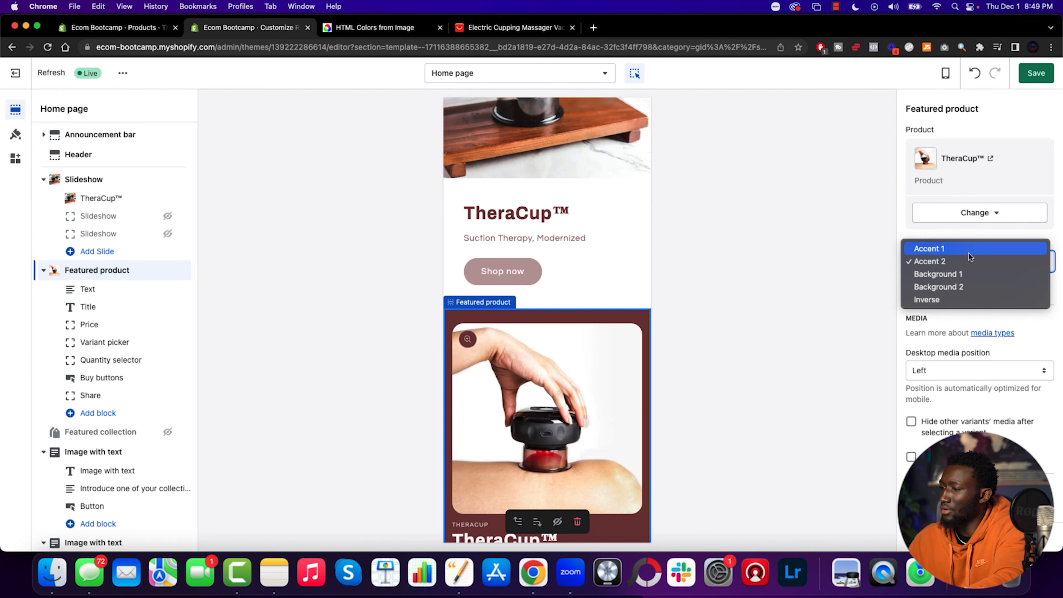
left_click(965, 248)
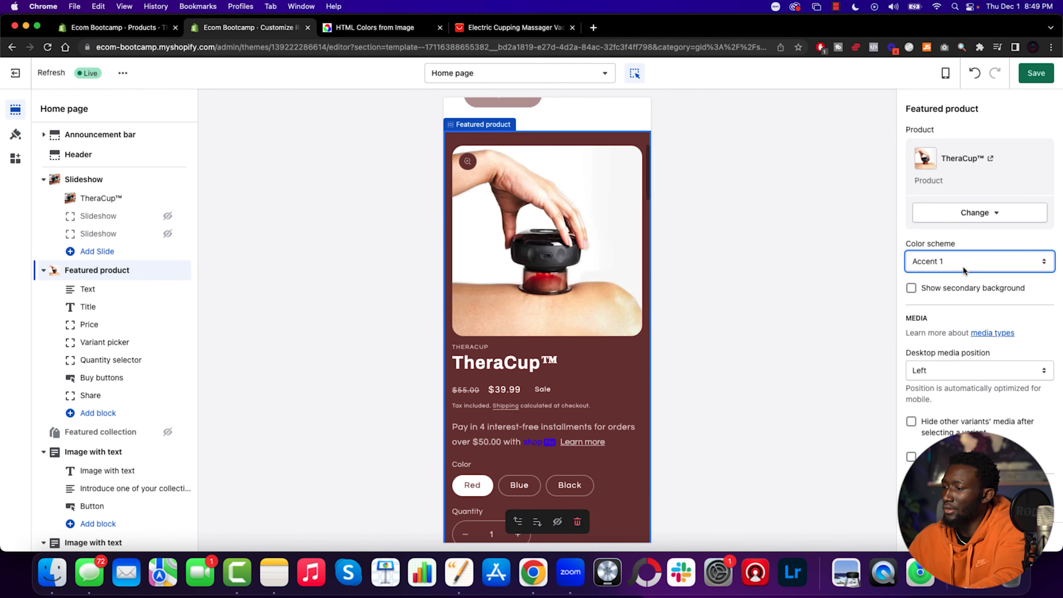
left_click(963, 266)
left_click(961, 290)
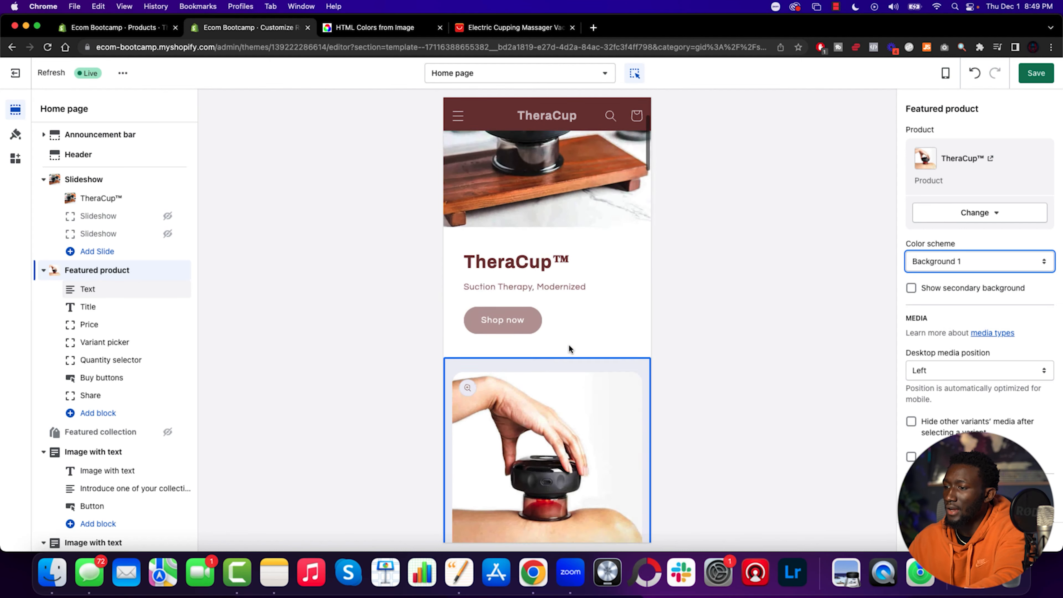
Add the library image gif_1 to the first Image with text section below the Featured product.
scroll(569, 345, "down", 10)
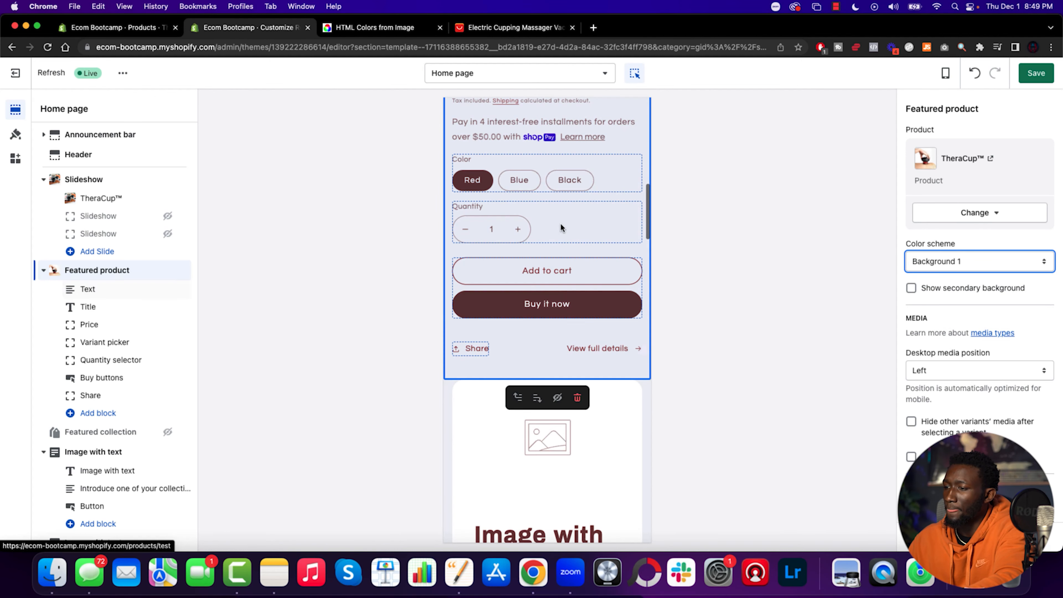
scroll(566, 316, "down", 6)
left_click(564, 281)
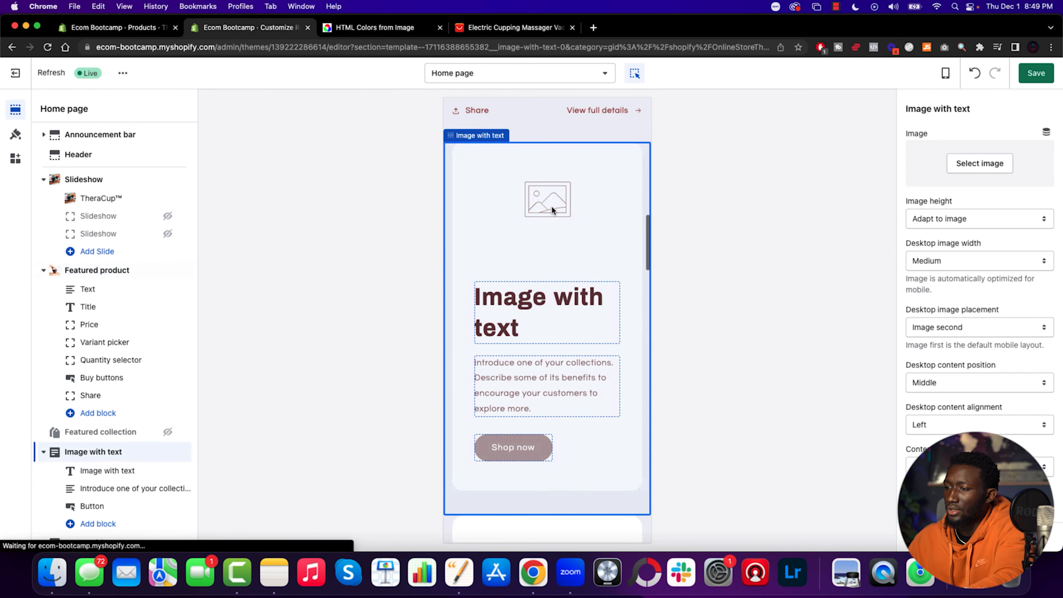
left_click(1003, 168)
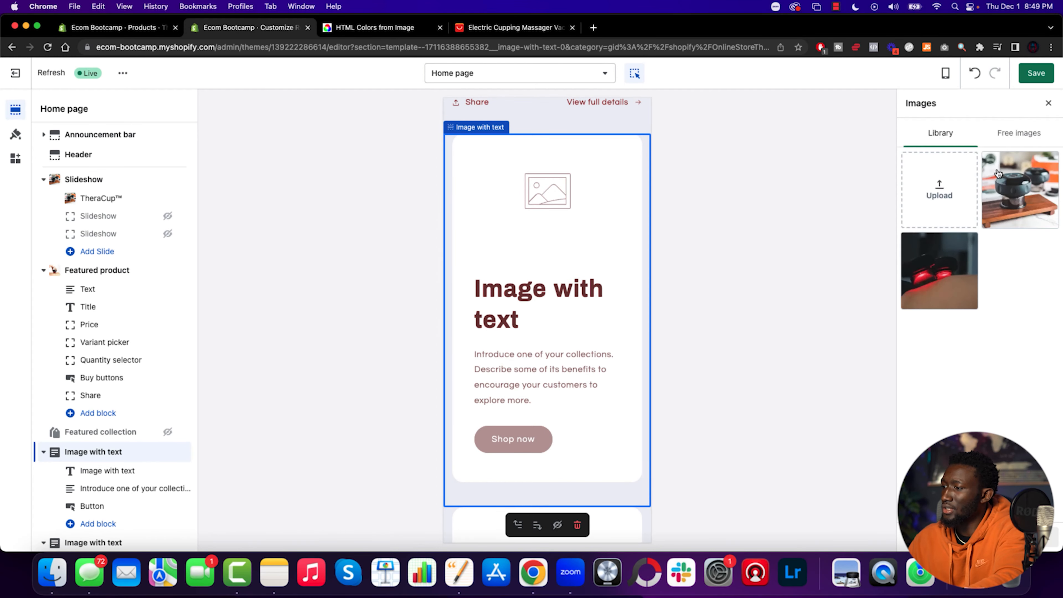
left_click(940, 272)
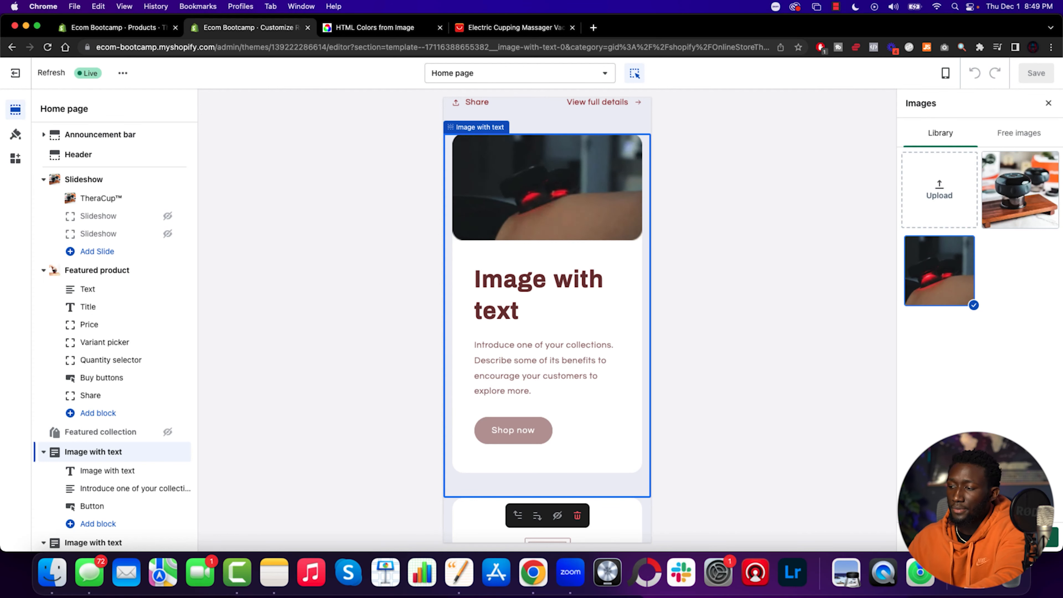
left_click(1052, 536)
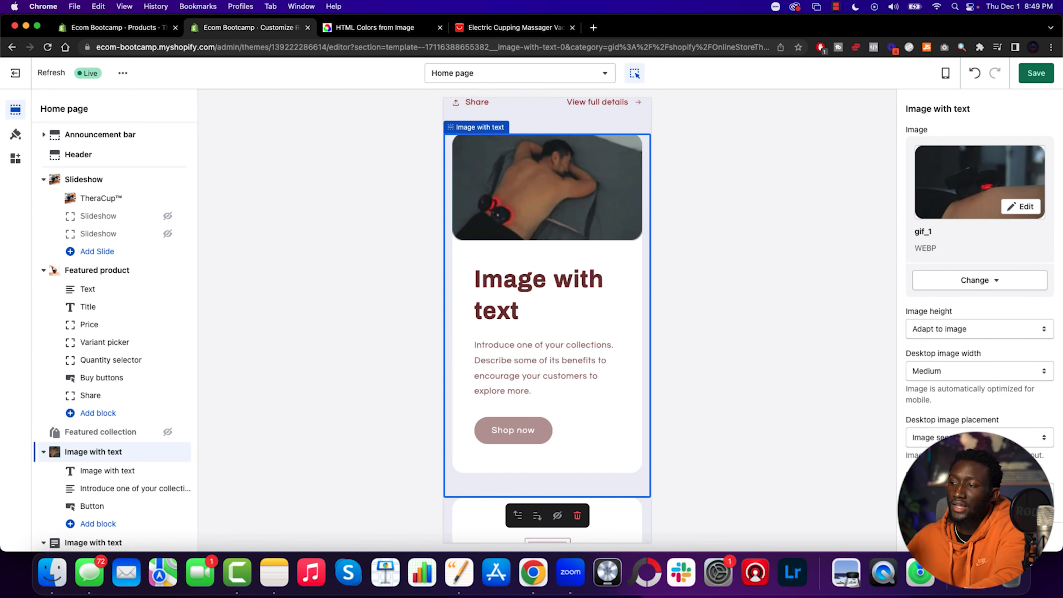
Replace the first Image with text section's description with the "Apply TheraCup™ gently across your skin" paragraph copied from the Pages document.
scroll(606, 363, "up", 5)
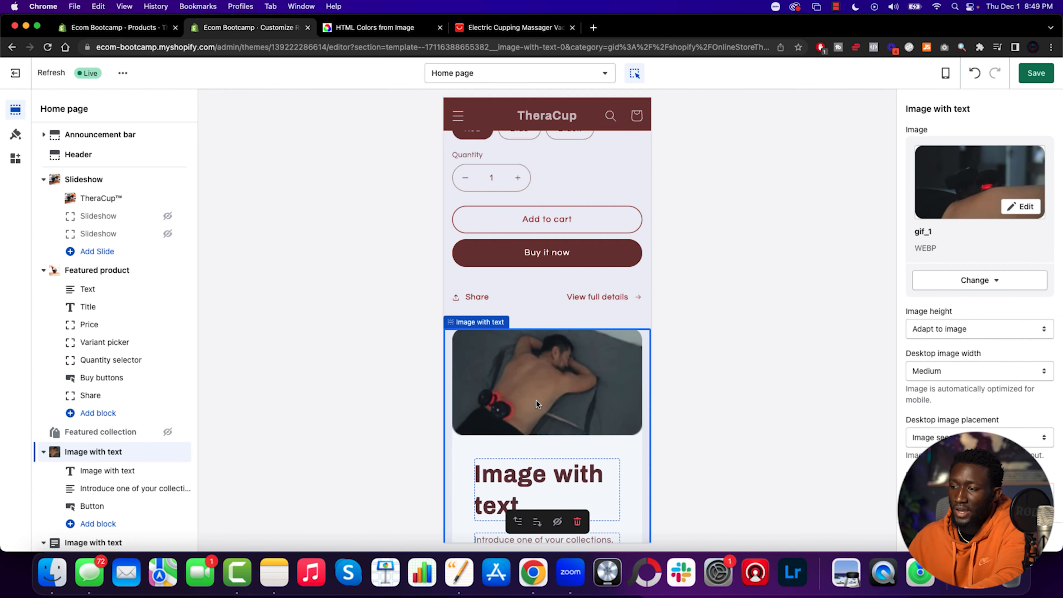
scroll(536, 403, "down", 4)
scroll(536, 402, "down", 2)
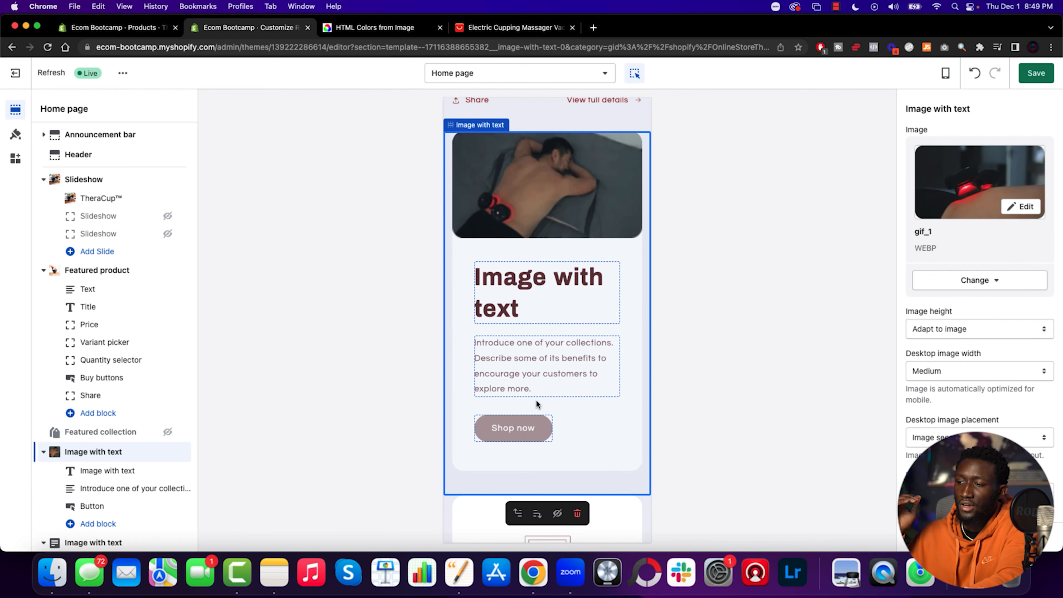
left_click(569, 314)
key("ctrl+Up")
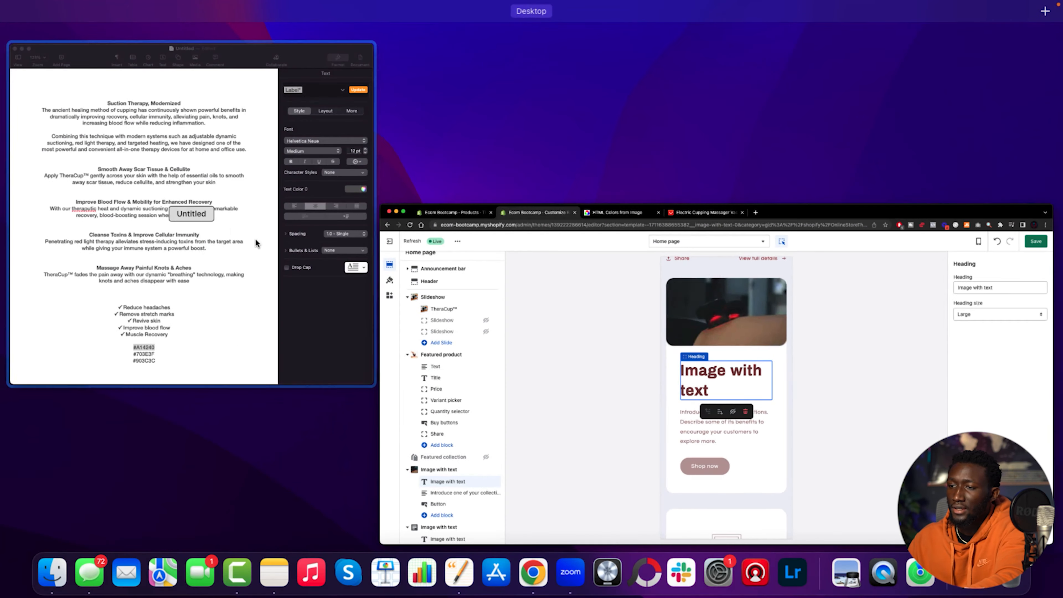
left_click(255, 239)
left_click_drag(579, 239, 304, 225)
key("super+c")
left_click(866, 277)
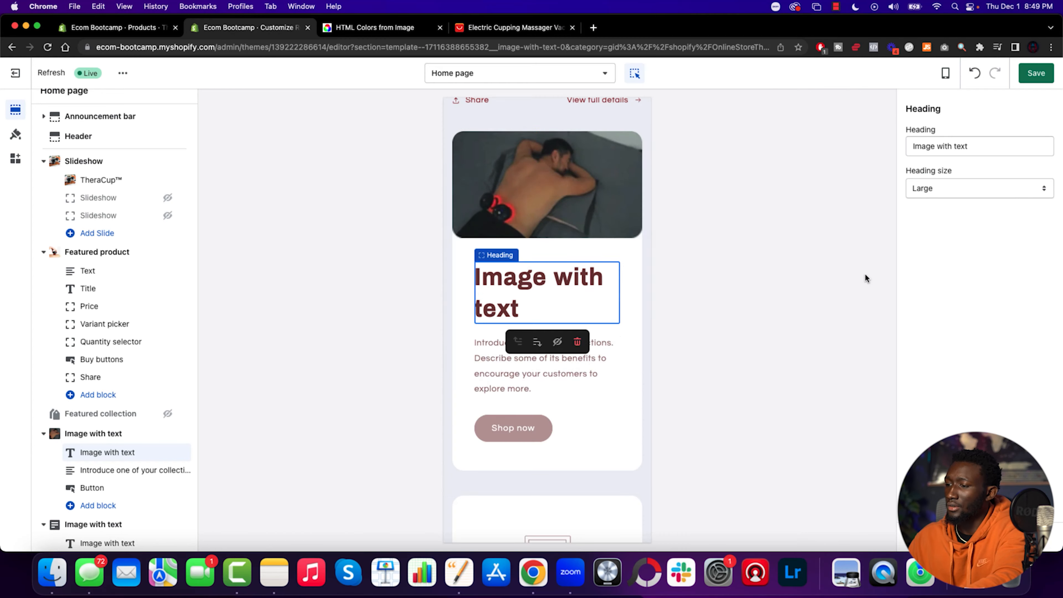
left_click(586, 364)
triple_click(973, 207)
key("super+v")
Copy the title "Smooth Away Scar Tissue & Cellulite" from the Pages document and use it as the same section's heading.
key("ctrl+Up")
left_click(341, 221)
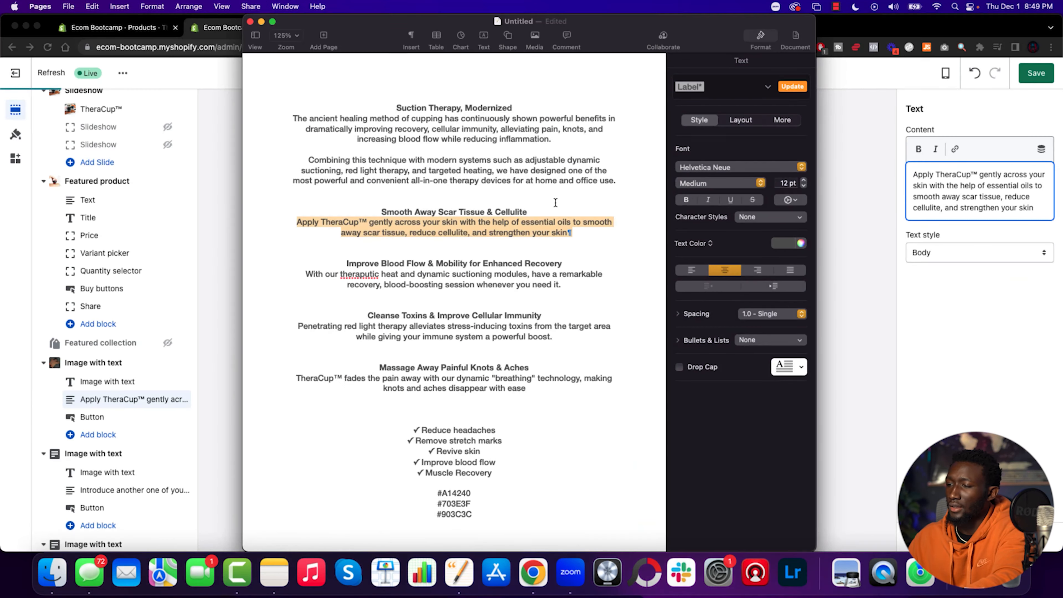
left_click_drag(553, 209, 392, 208)
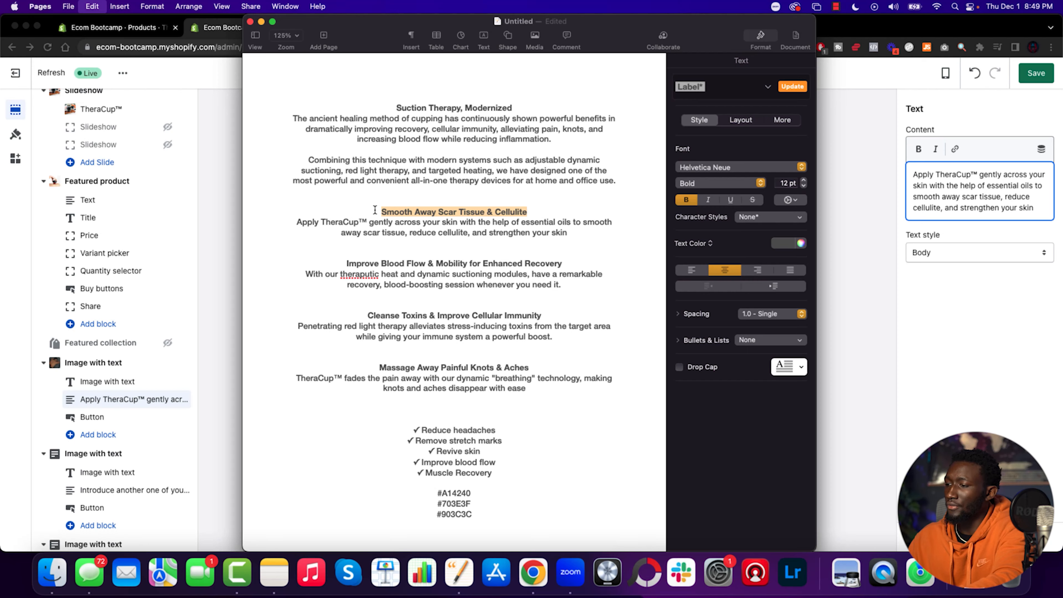
left_click(849, 251)
left_click(561, 286)
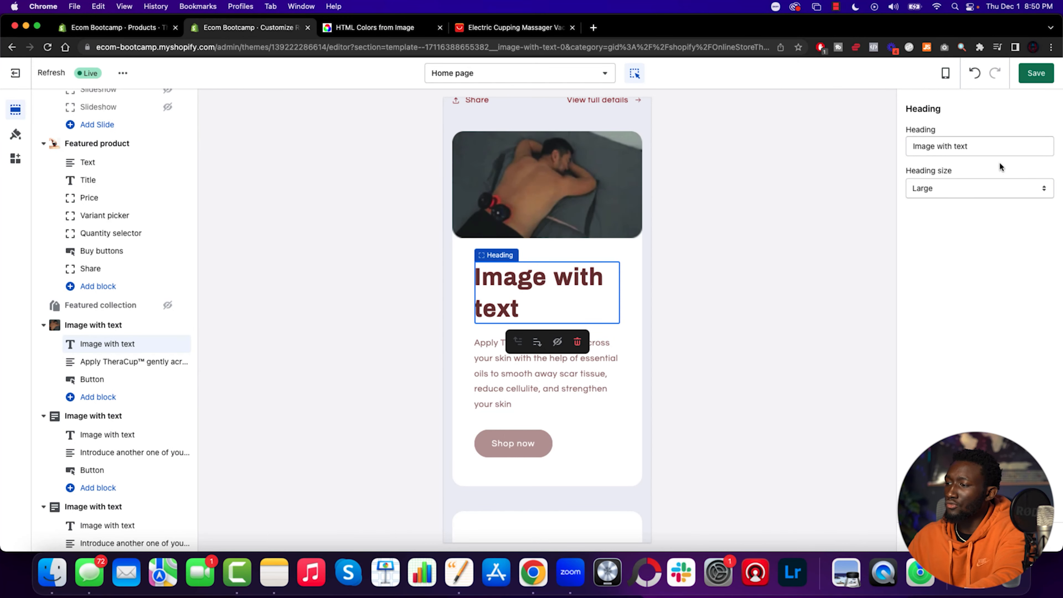
left_click_drag(1001, 149, 856, 149)
key("super+v")
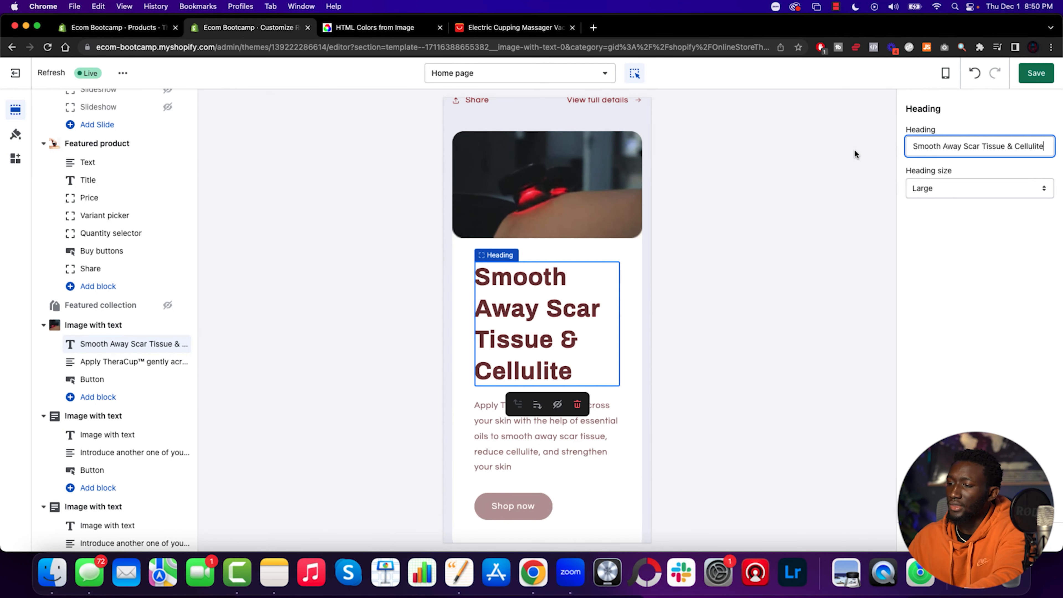
Compare the Small and Medium sizes for the "Smooth Away Scar Tissue & Cellulite" heading and set it to Small.
left_click(931, 182)
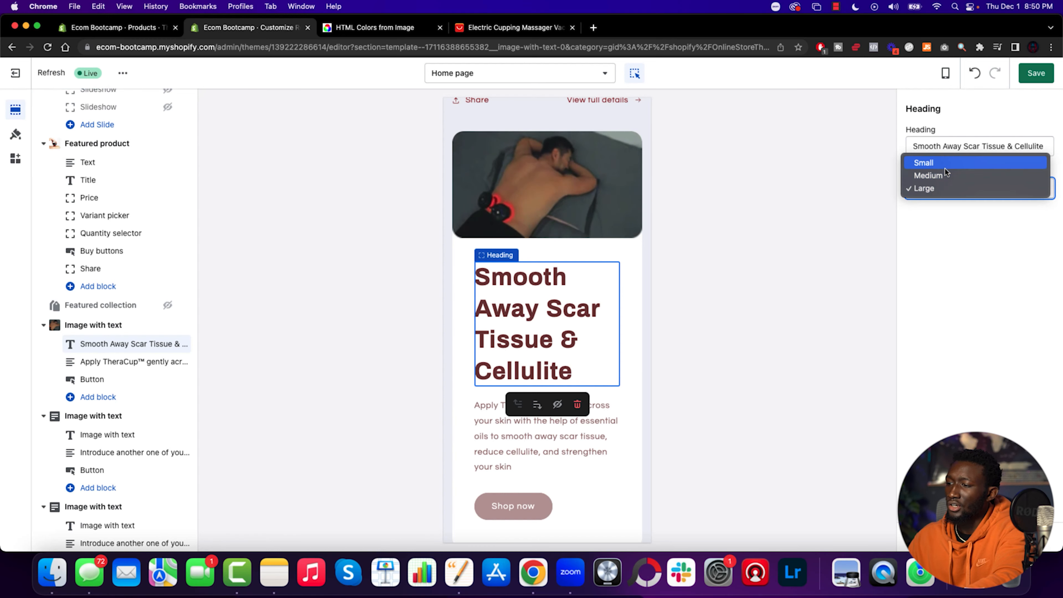
key("Escape")
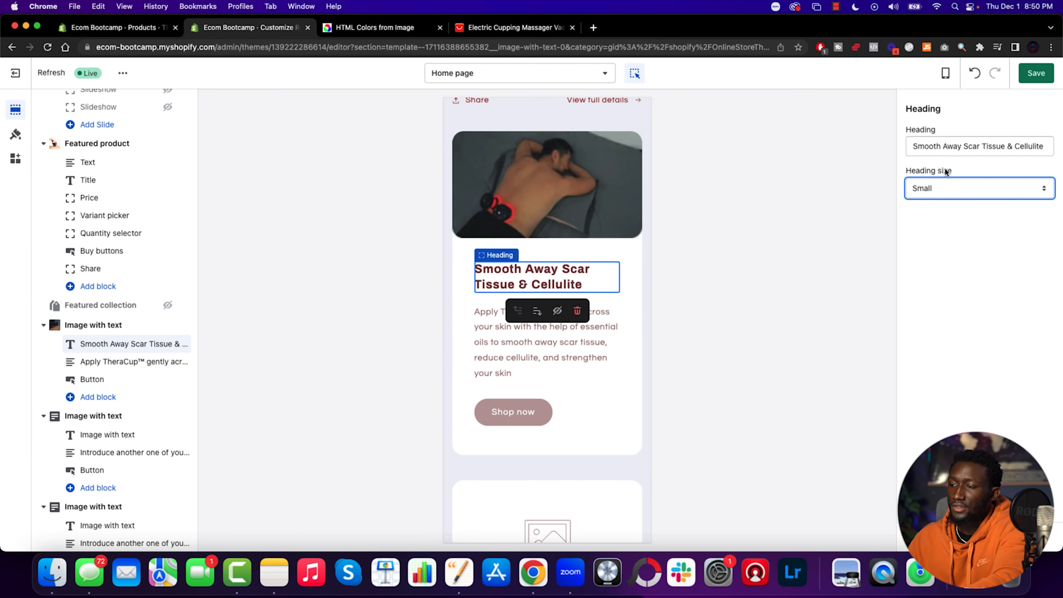
left_click(950, 186)
left_click(946, 200)
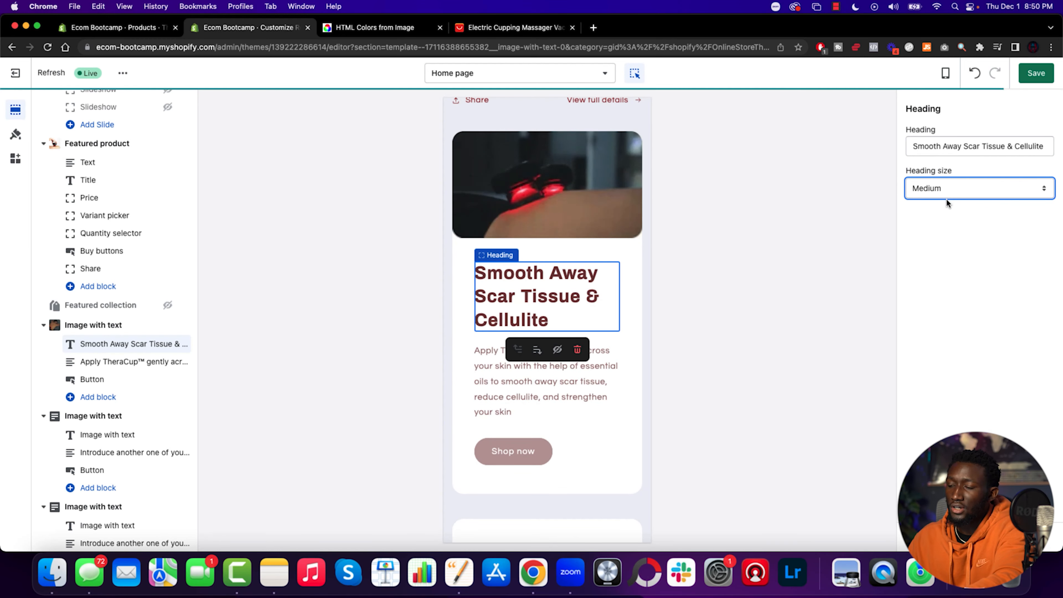
left_click(947, 192)
left_click(943, 176)
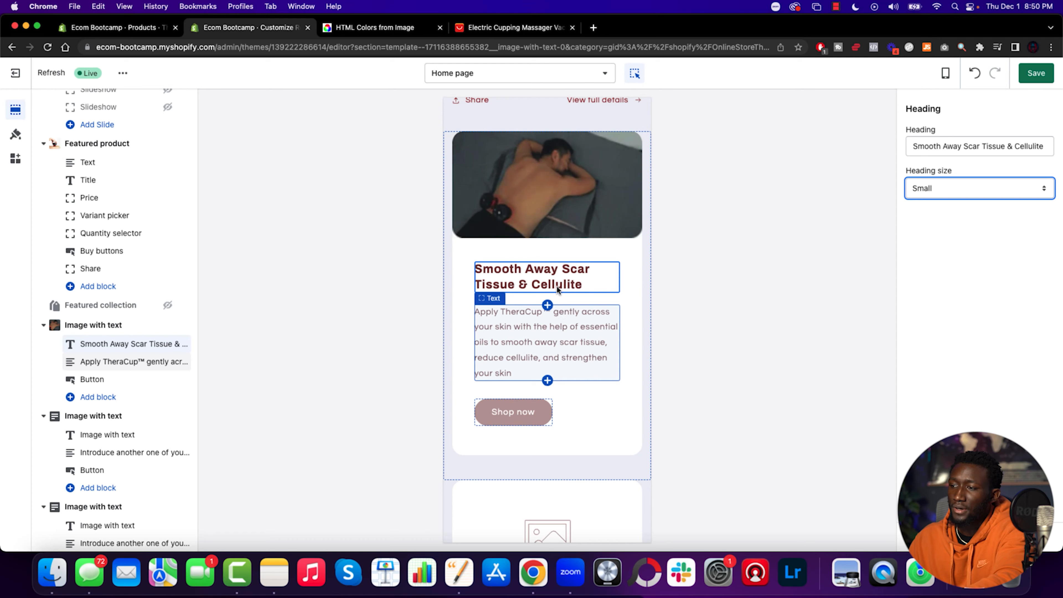
scroll(557, 289, "down", 8)
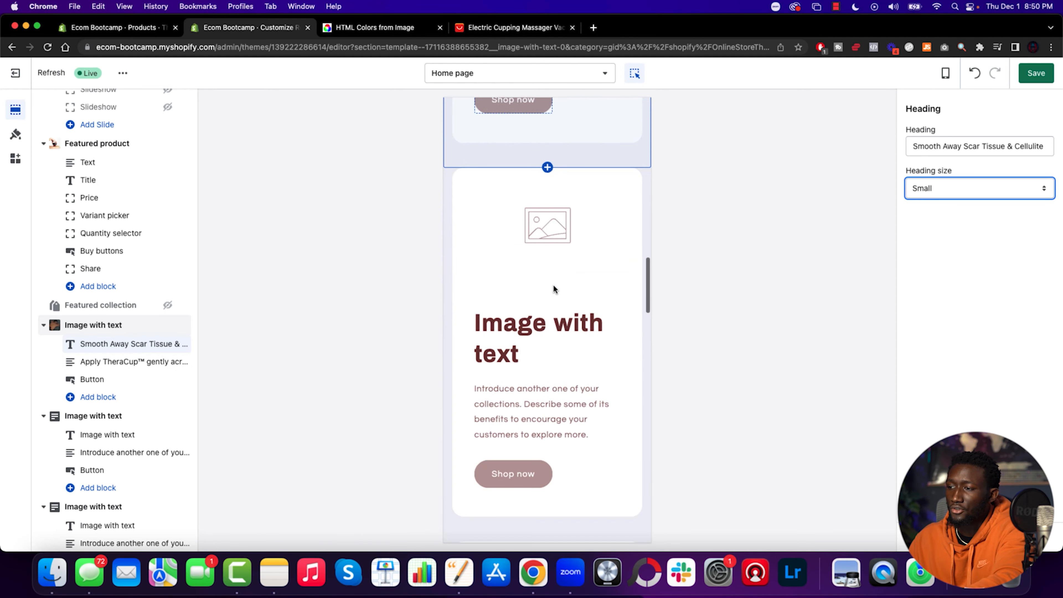
Upload gif 3.gif from the Desktop as the image of the second Image with text section.
scroll(553, 287, "down", 2)
left_click(554, 287)
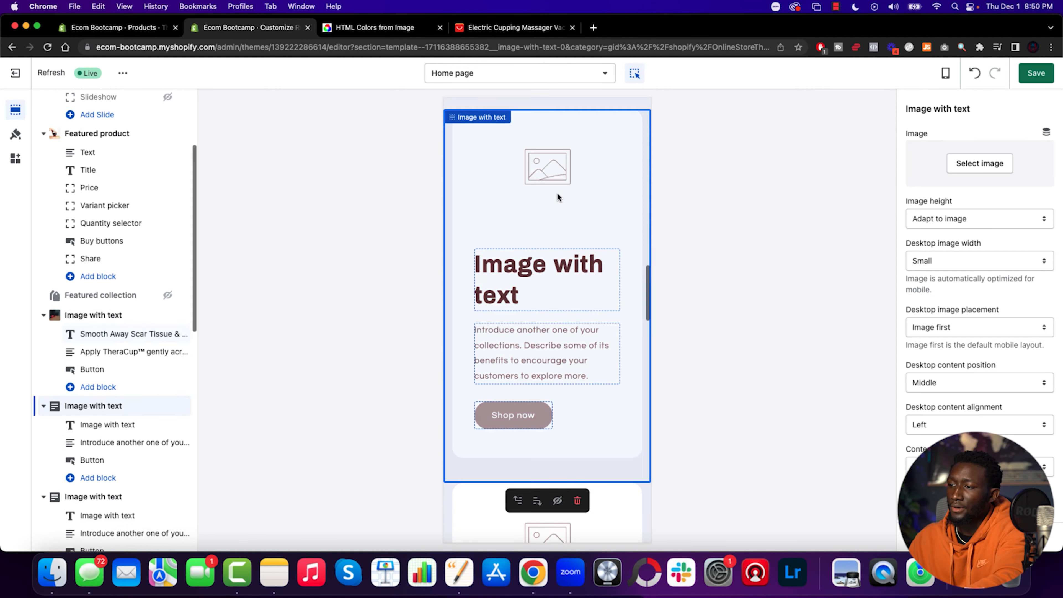
left_click(1005, 163)
left_click(956, 195)
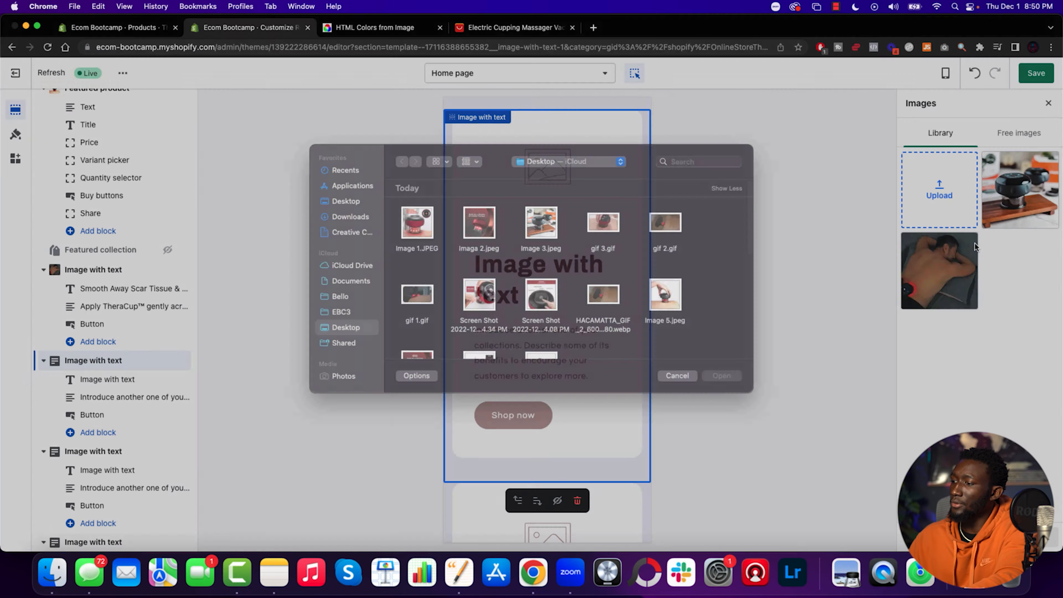
scroll(552, 316, "down", 3)
scroll(551, 317, "up", 3)
double_click(603, 236)
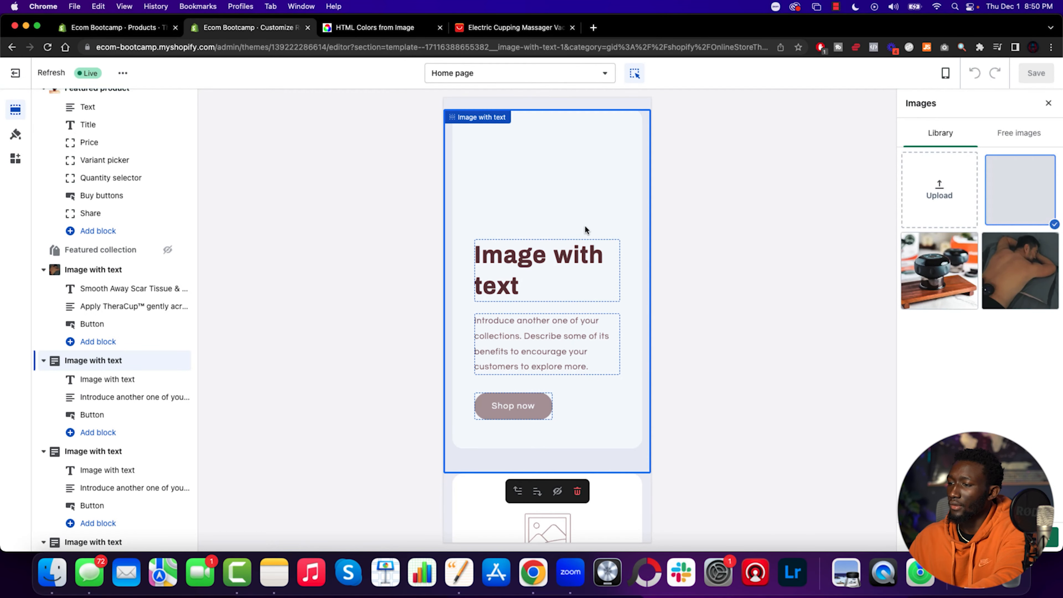
Copy "Improve Blood Flow & Mobility for Enhanced Recovery" from the Pages document into the second Image with text section's heading and set its size to Small.
left_click(541, 272)
key("ctrl+Up")
left_click(188, 365)
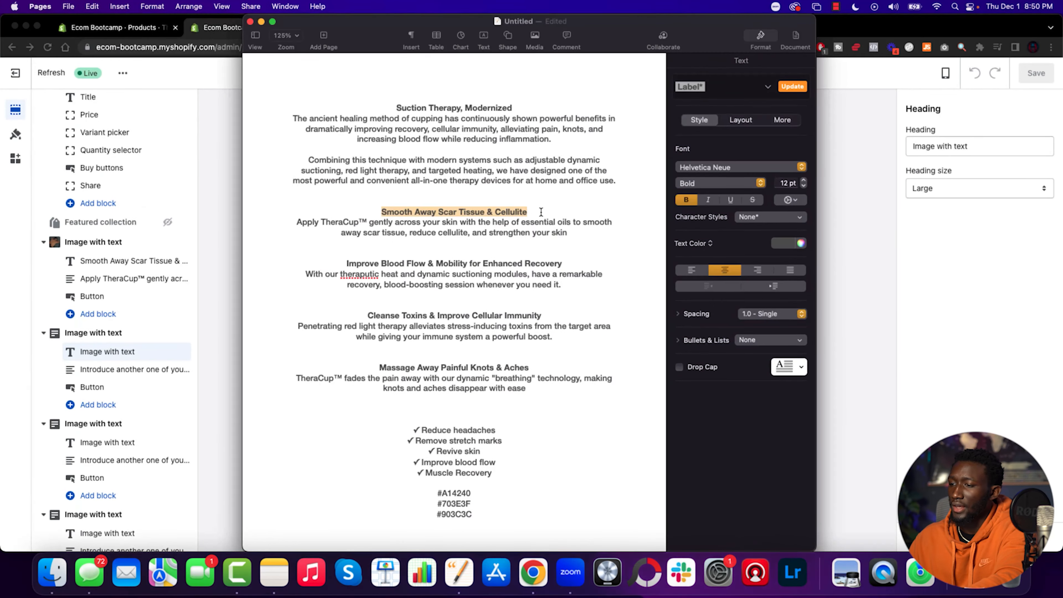
left_click_drag(563, 266, 354, 264)
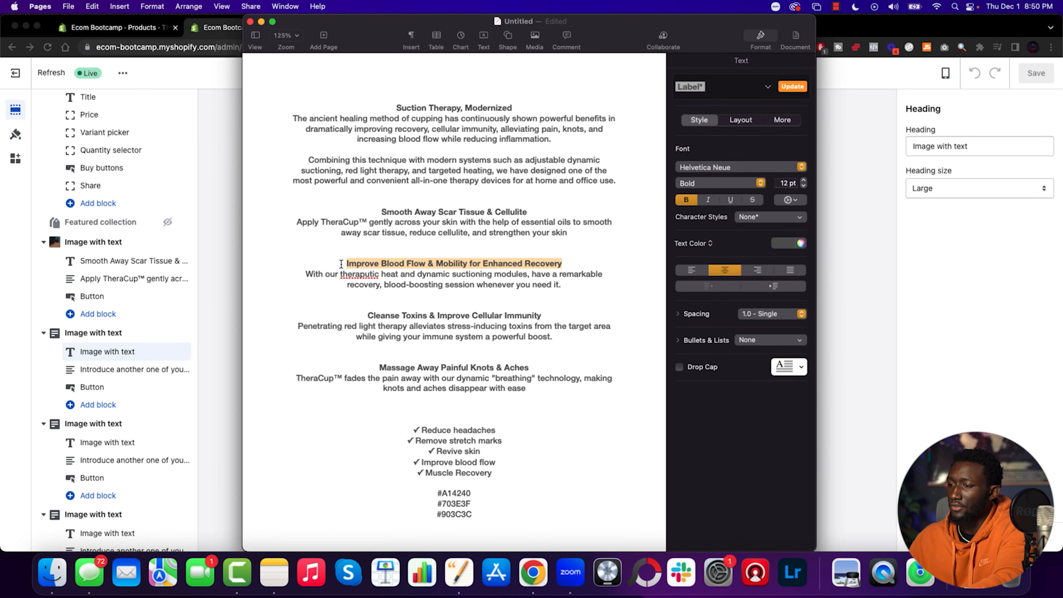
left_click(864, 262)
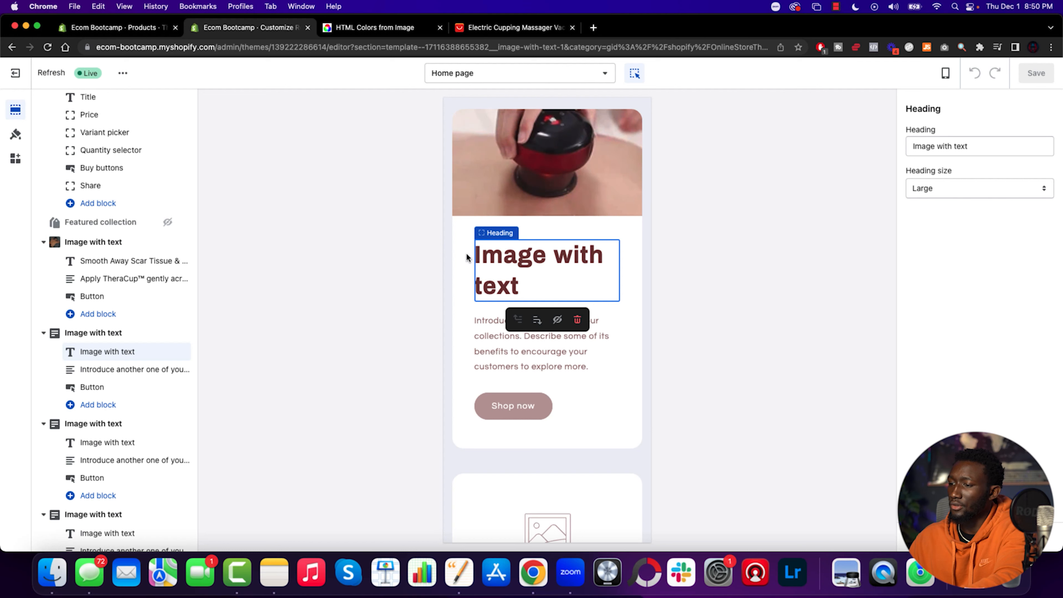
key("super+a")
key("super+v")
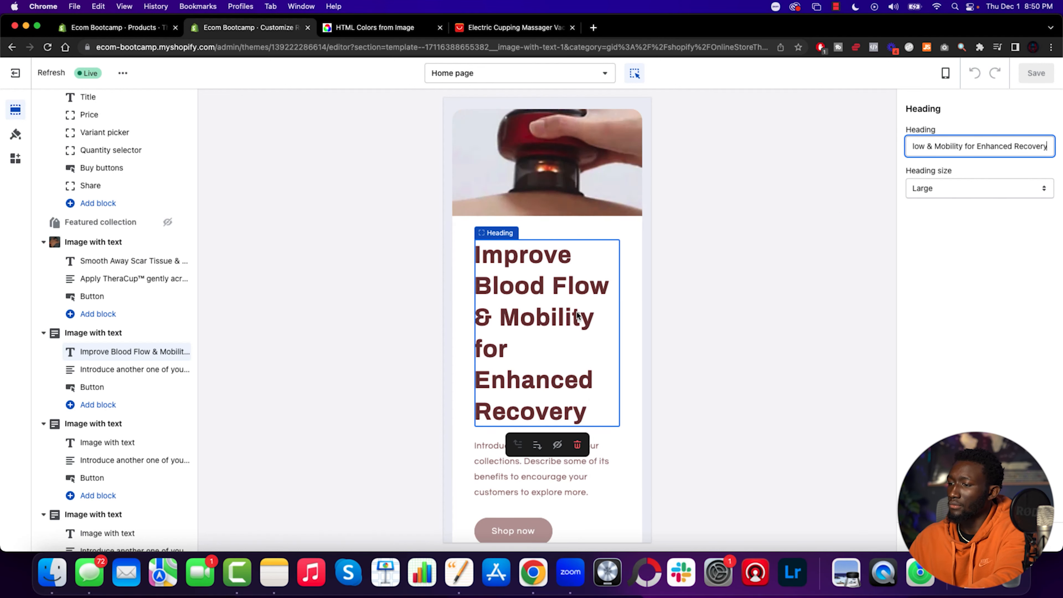
left_click(992, 190)
left_click(956, 166)
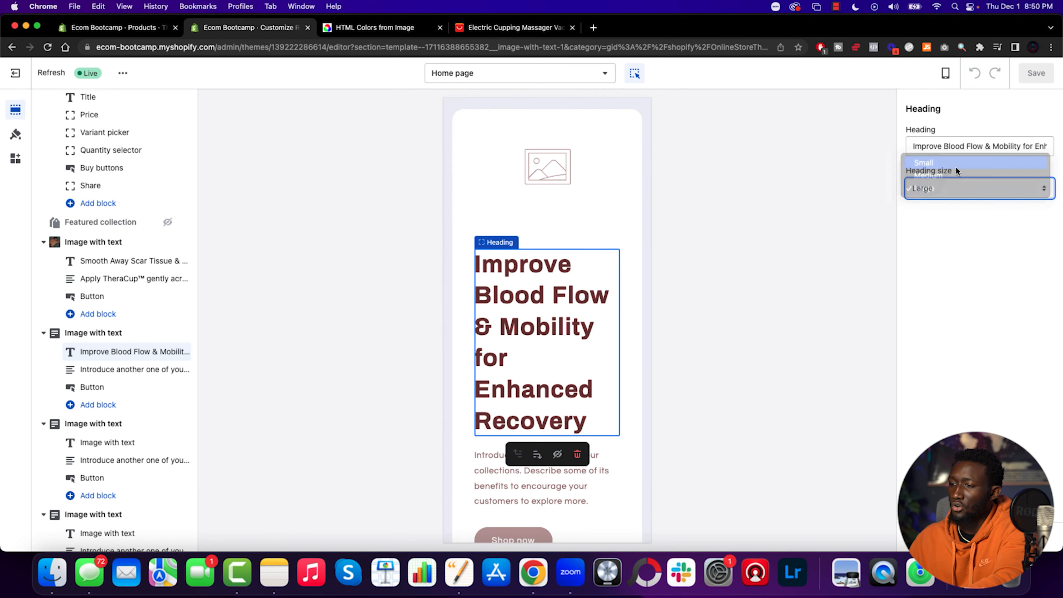
Replace the same section's description with the "With our theraputic heat and dynamic suctioning modules" paragraph copied from the Pages document.
left_click(566, 342)
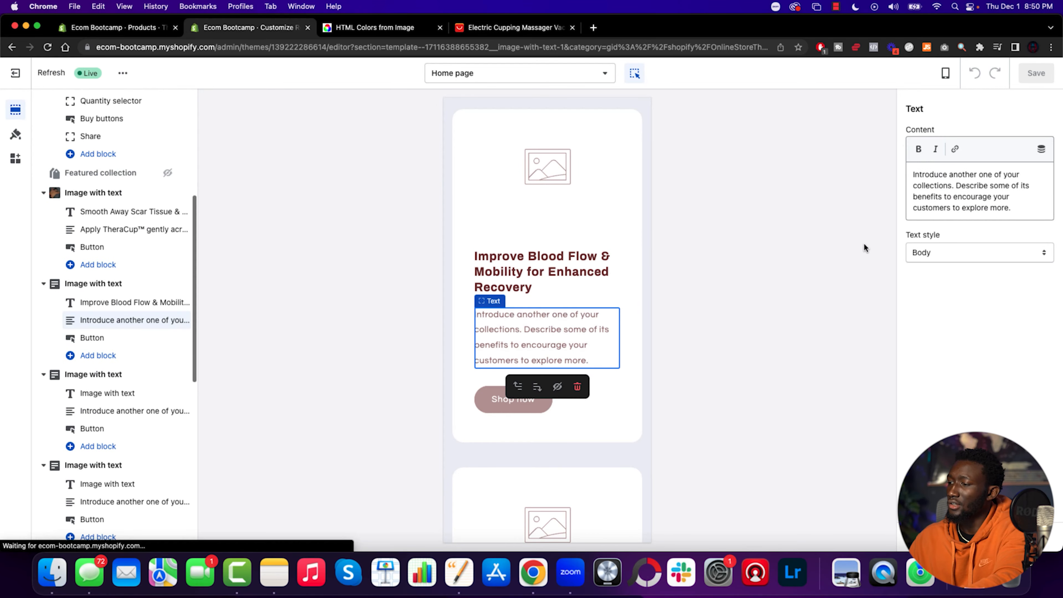
key("ctrl+Up")
left_click(272, 256)
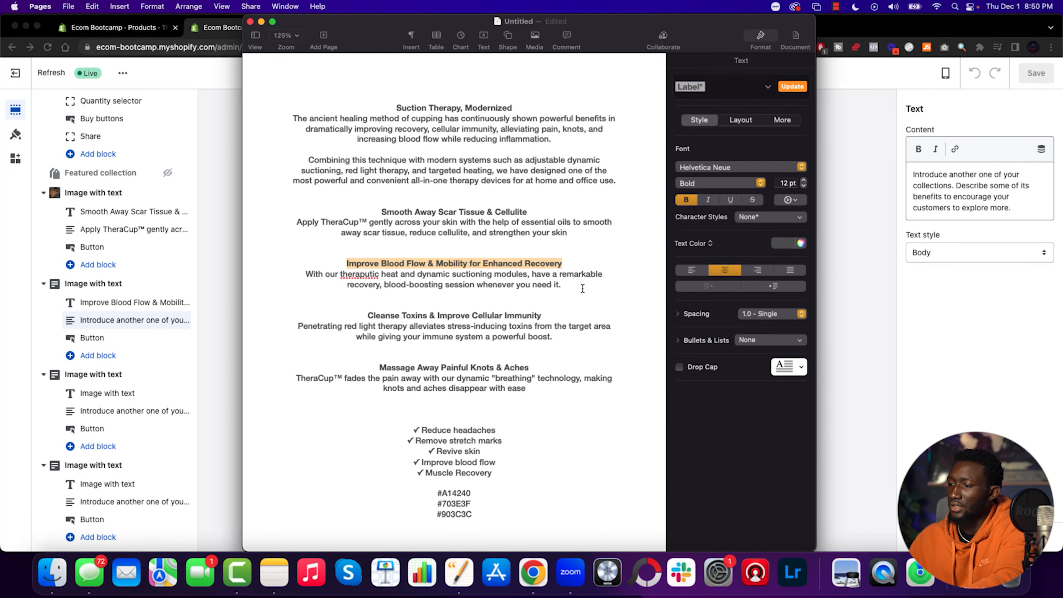
left_click_drag(339, 285, 305, 274)
key("super+c")
key("super+Tab")
left_click(564, 362)
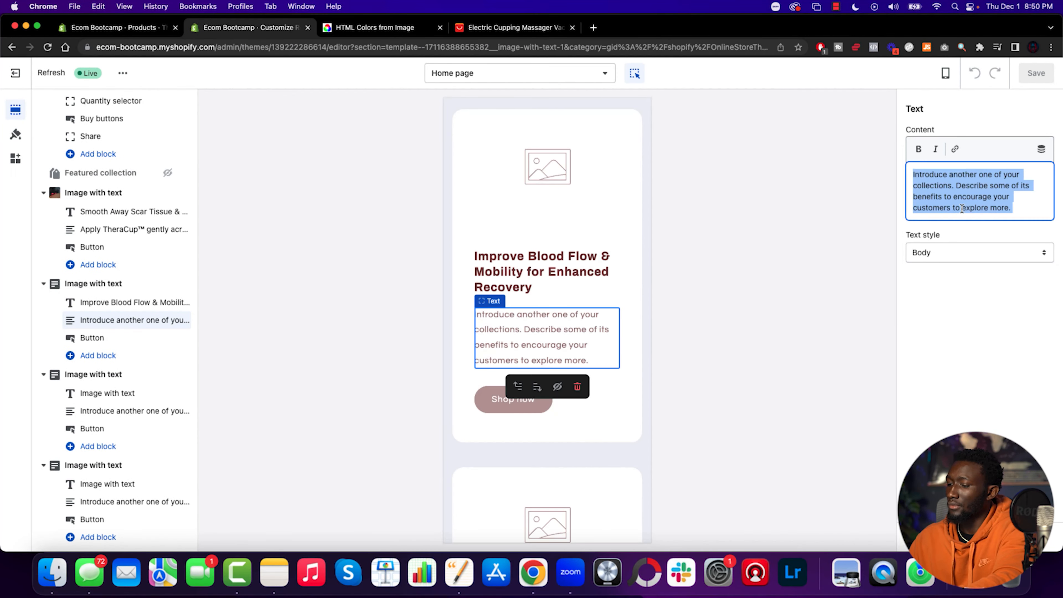
key("super+v")
Assign the library image gif_3 to the "Improve Blood Flow & Mobility for Enhanced Recovery" section and save the theme.
scroll(565, 356, "down", 6)
left_click(565, 352)
scroll(565, 351, "up", 6)
left_click(988, 163)
left_click(644, 315)
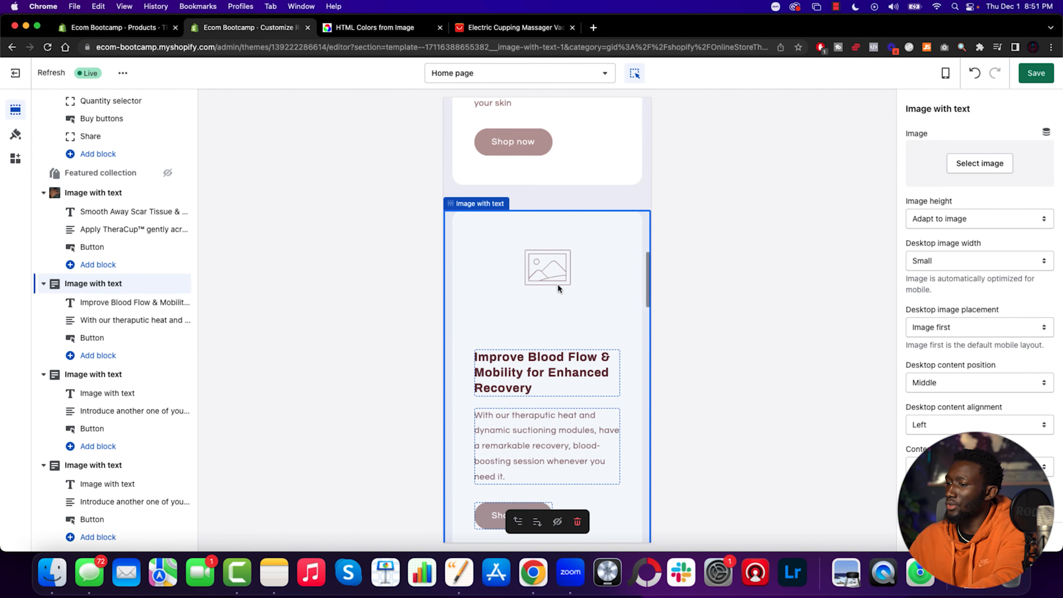
left_click(1035, 162)
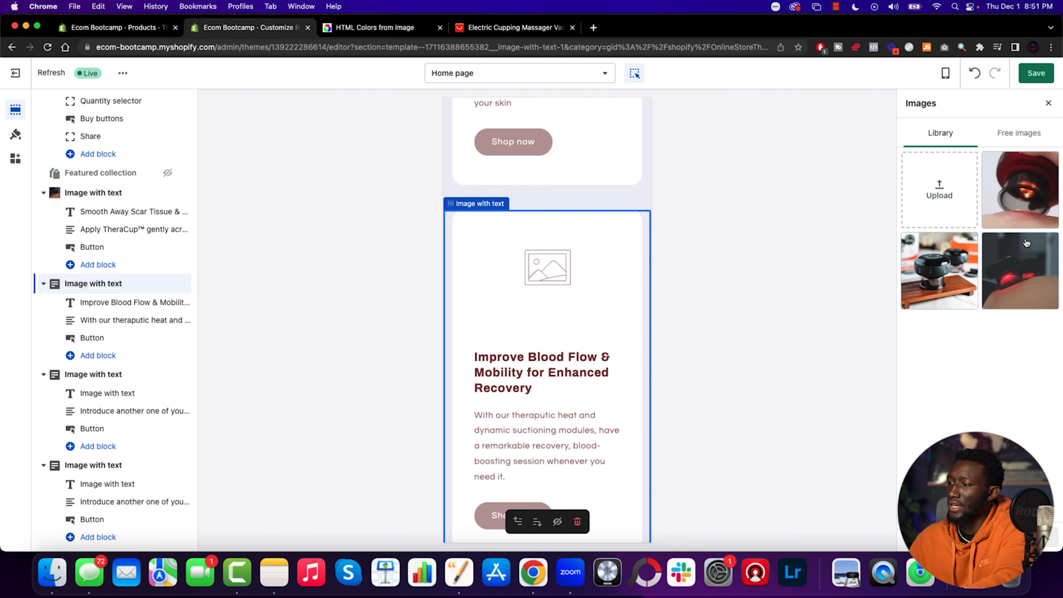
left_click(1020, 190)
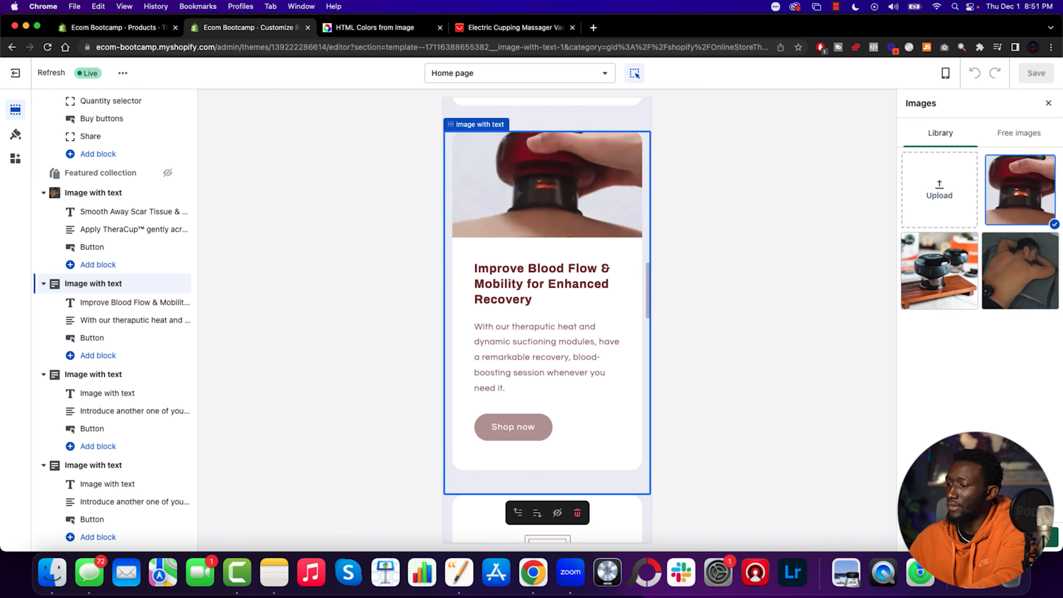
left_click(1055, 74)
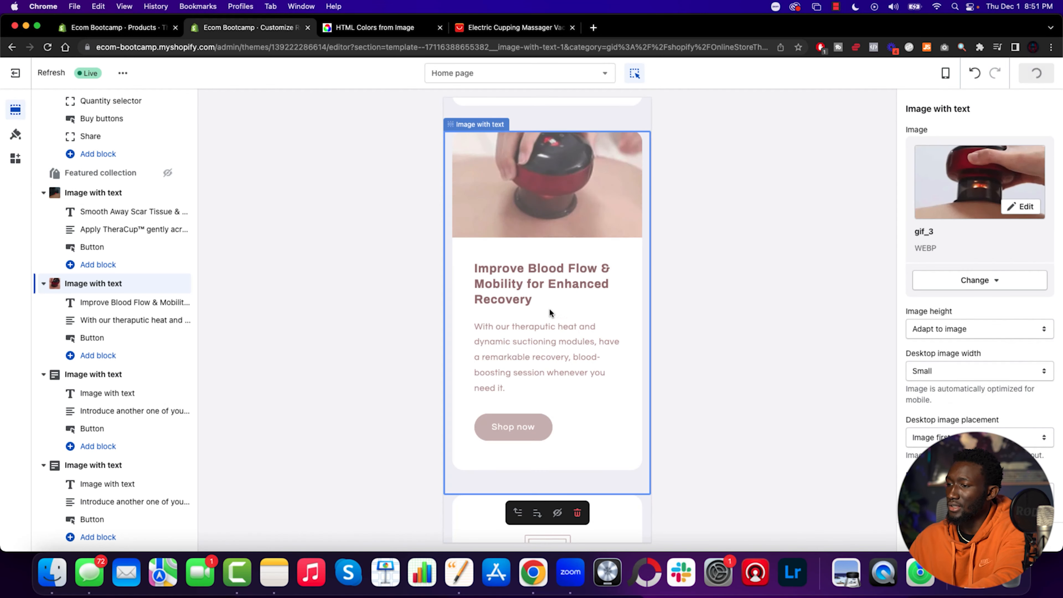
Remove the Shop now button from the "Improve Blood Flow & Mobility for Enhanced Recovery" section.
scroll(541, 315, "down", 2)
scroll(541, 315, "down", 10)
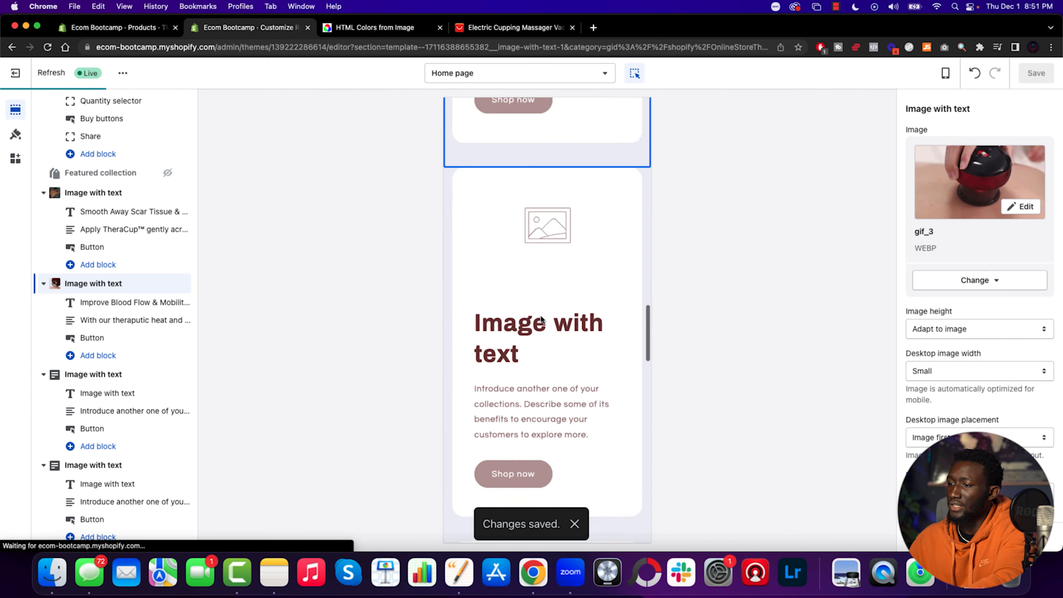
left_click(561, 198)
scroll(559, 253, "up", 8)
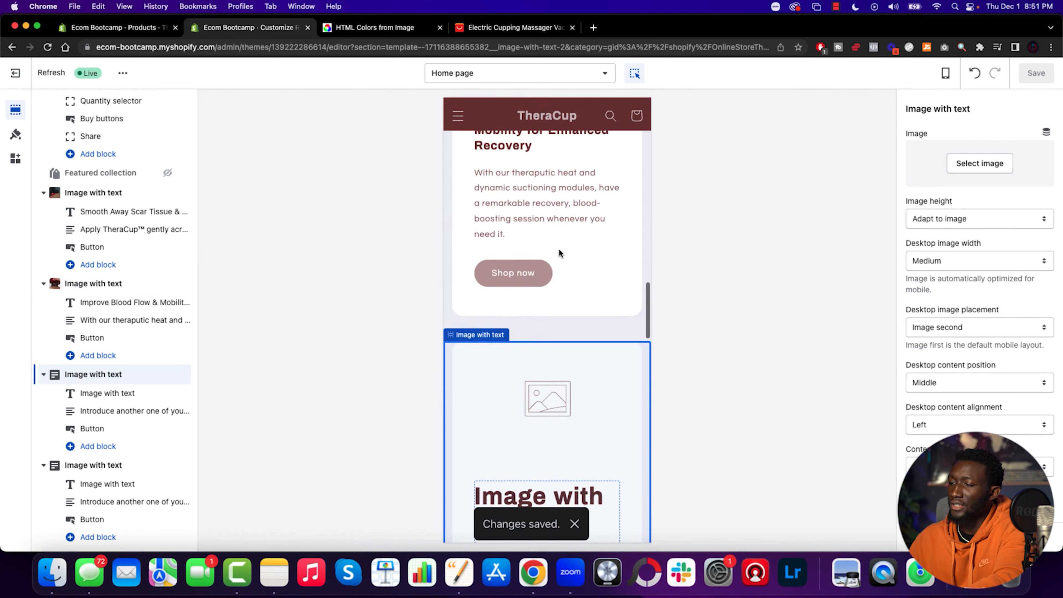
scroll(519, 310, "up", 2)
left_click(510, 335)
left_click(563, 320)
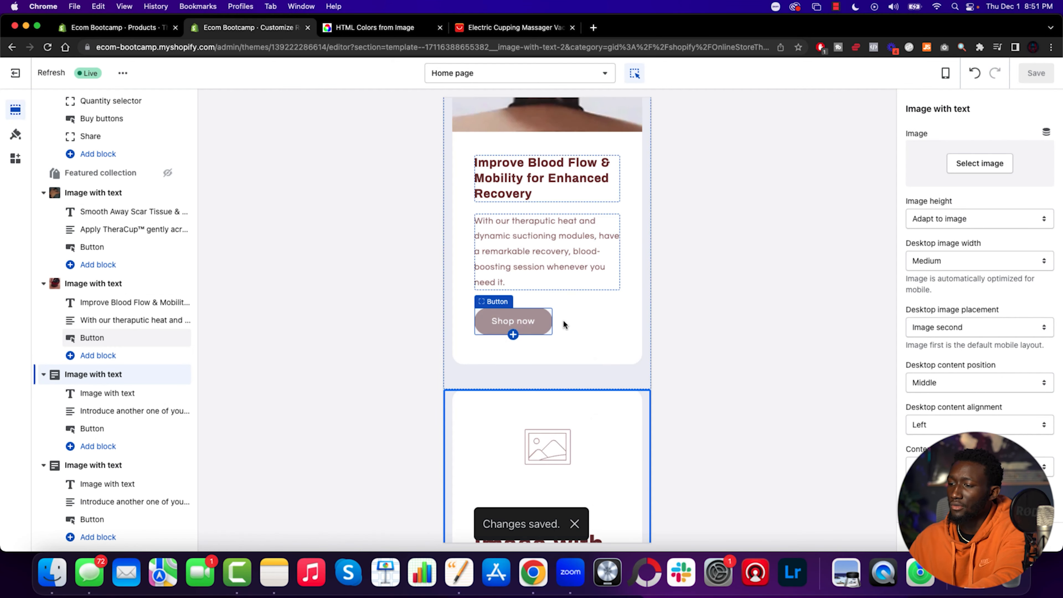
left_click(563, 321)
left_click(519, 433)
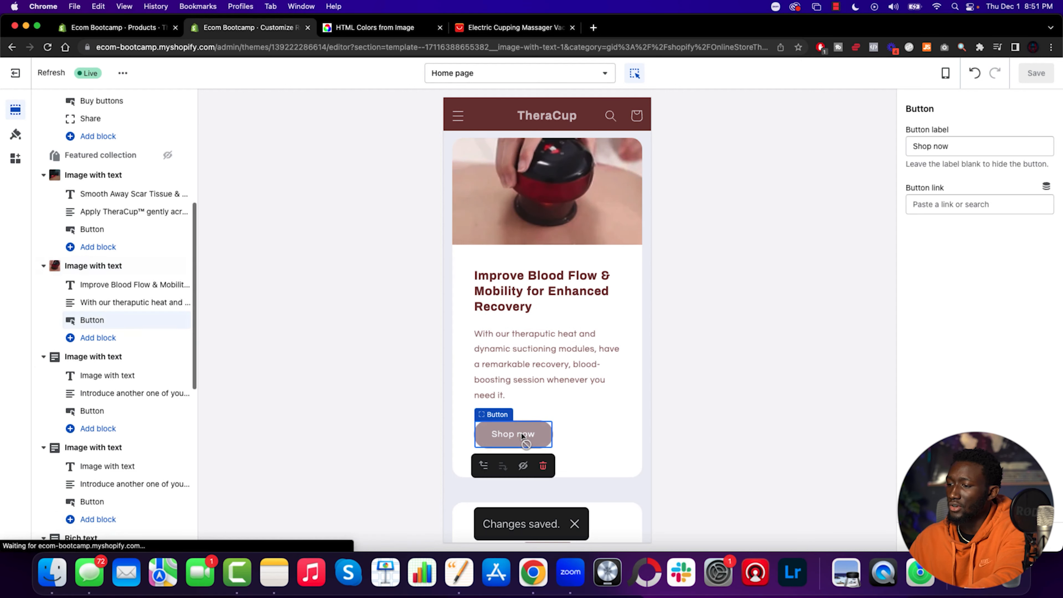
left_click(544, 464)
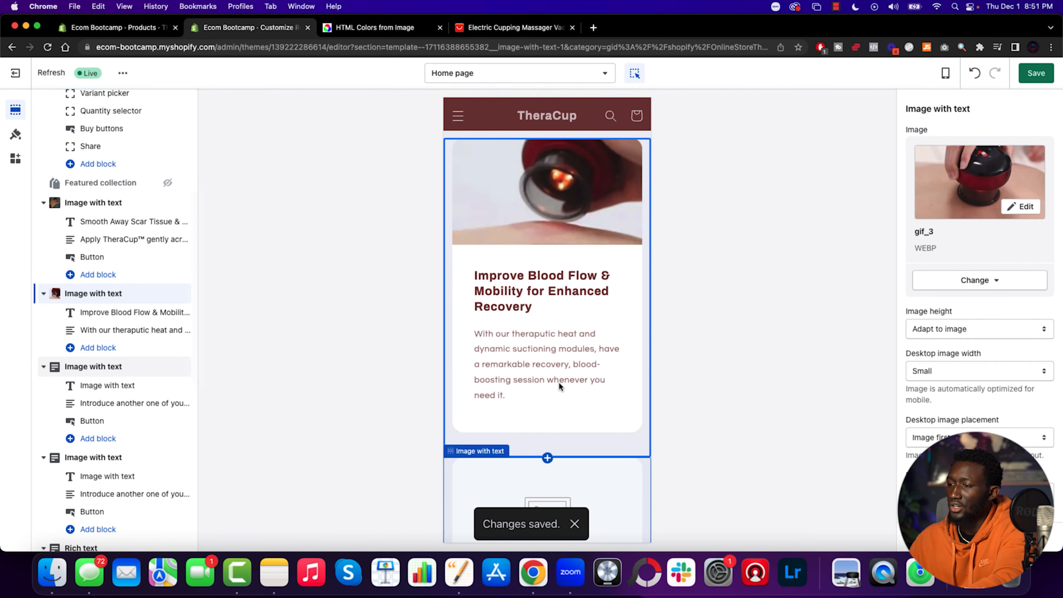
Remove the Shop now button from the third Image with text section.
scroll(559, 381, "down", 8)
left_click(540, 379)
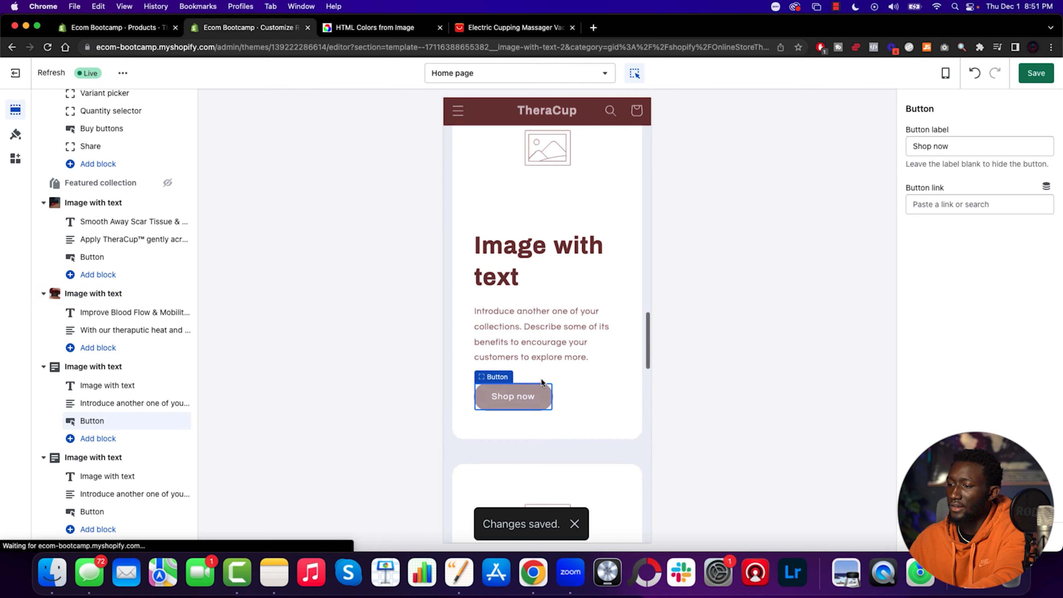
left_click(543, 471)
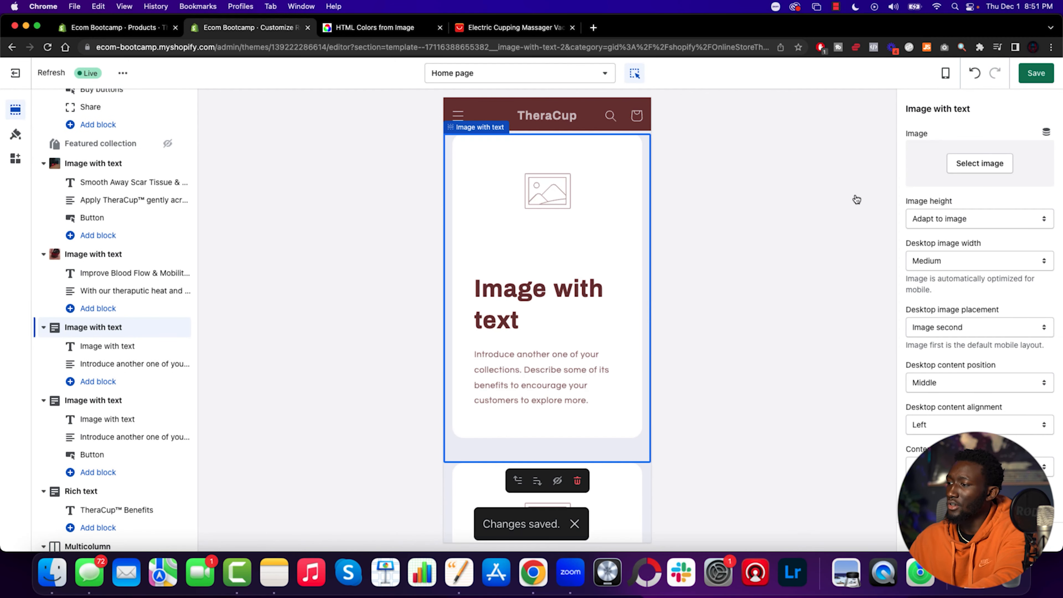
Upload gif 2.gif from the Desktop as the image of the third Image with text section.
left_click(975, 165)
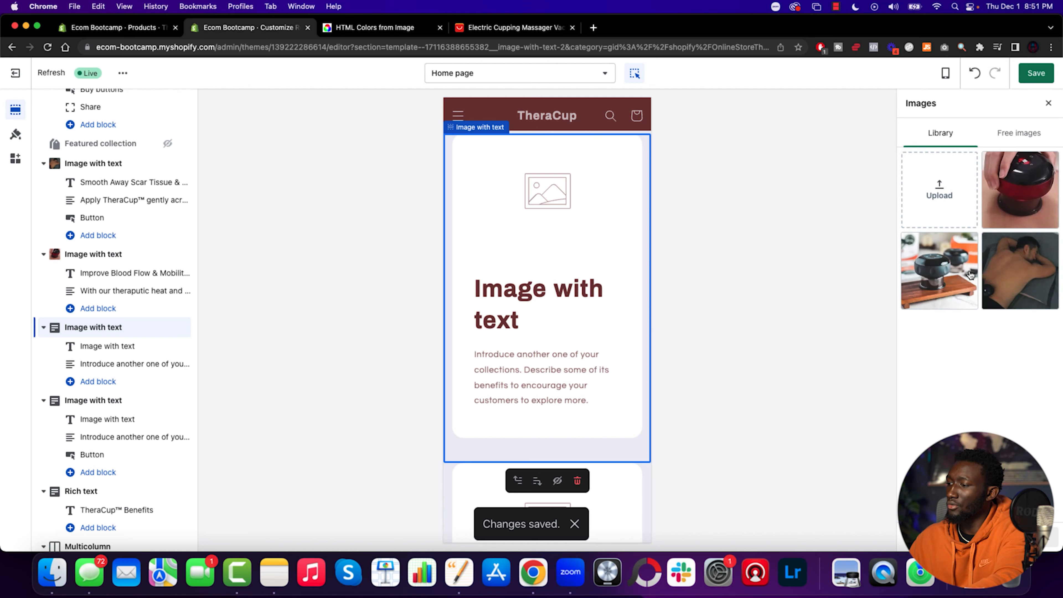
left_click(939, 191)
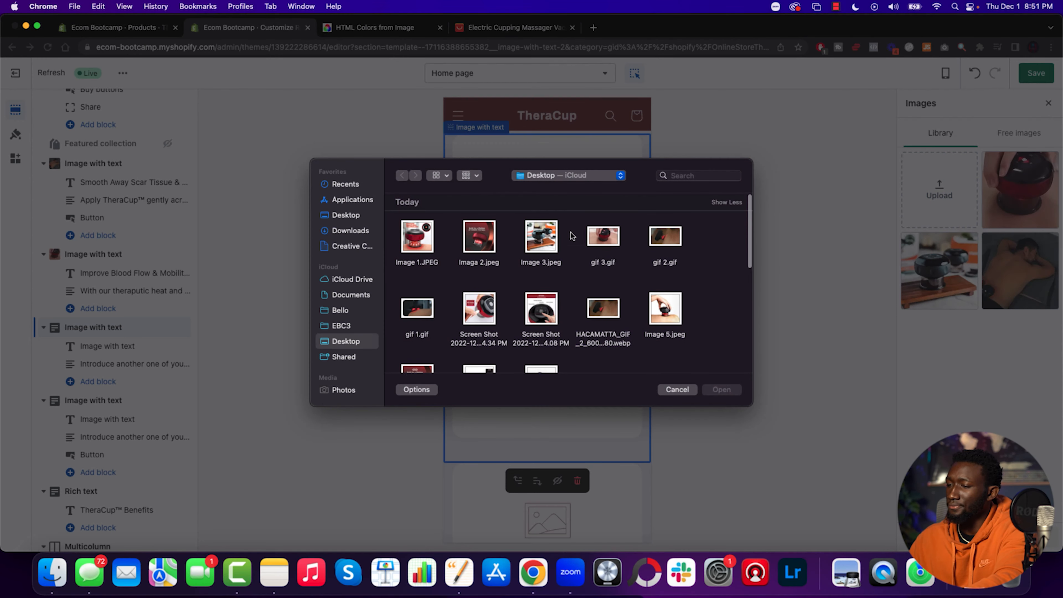
left_click(417, 308)
left_click(603, 235)
scroll(666, 232, "down", 1)
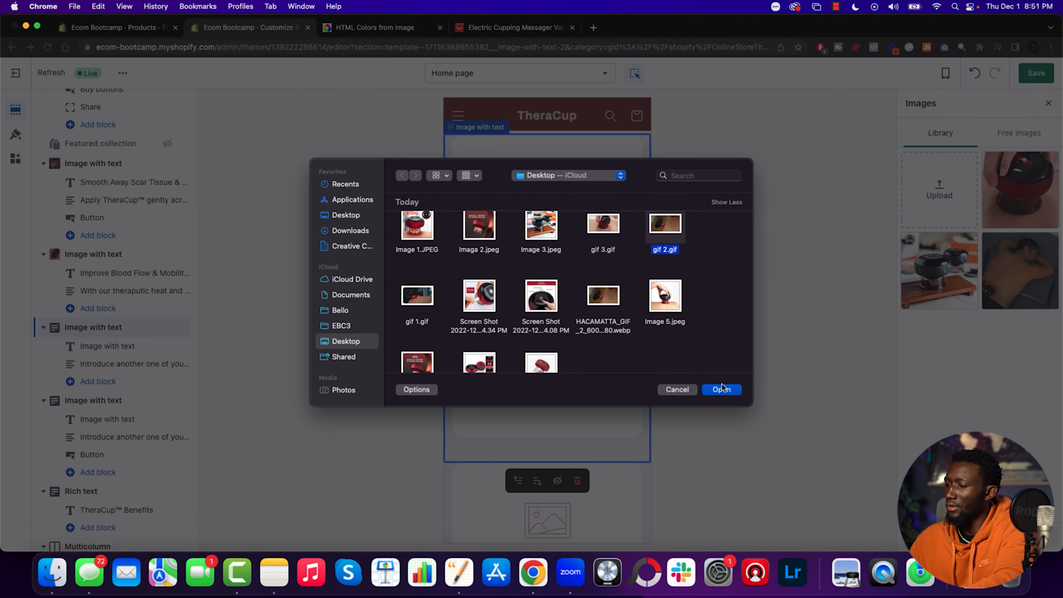
key("Return")
Use the Pages document's title "Cleanse Toxins & Improve Cellular Immunity" as the third Image with text section's heading and set its size to Small.
key("ctrl+Up")
left_click(246, 232)
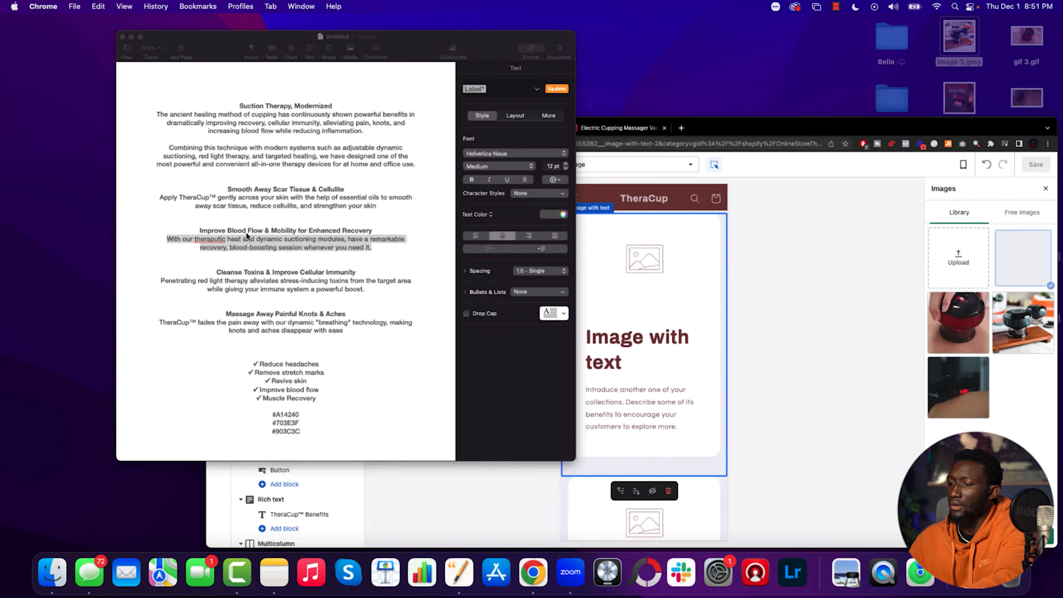
left_click(896, 273)
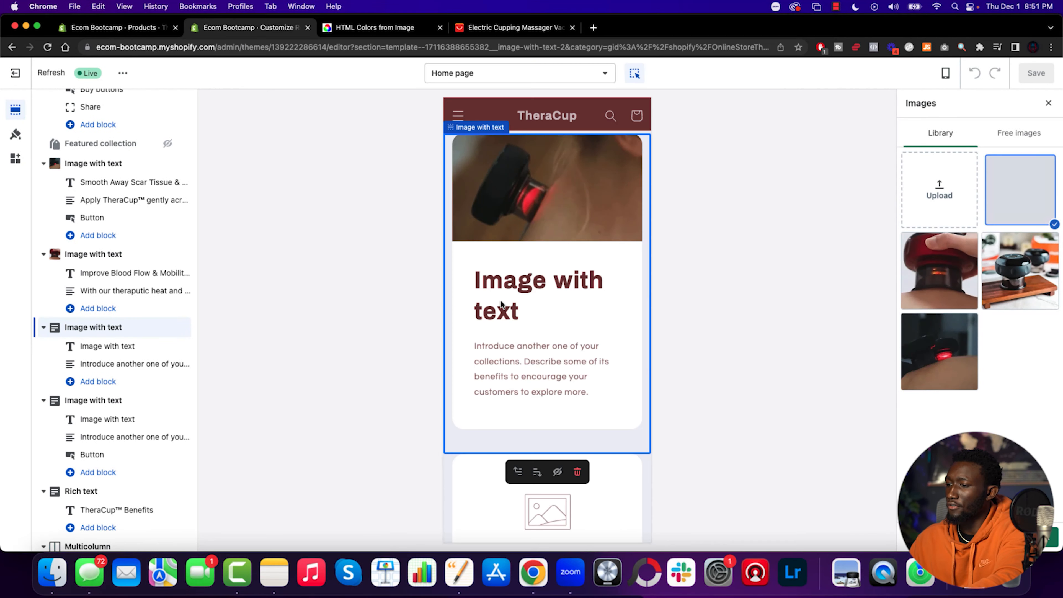
left_click(555, 308)
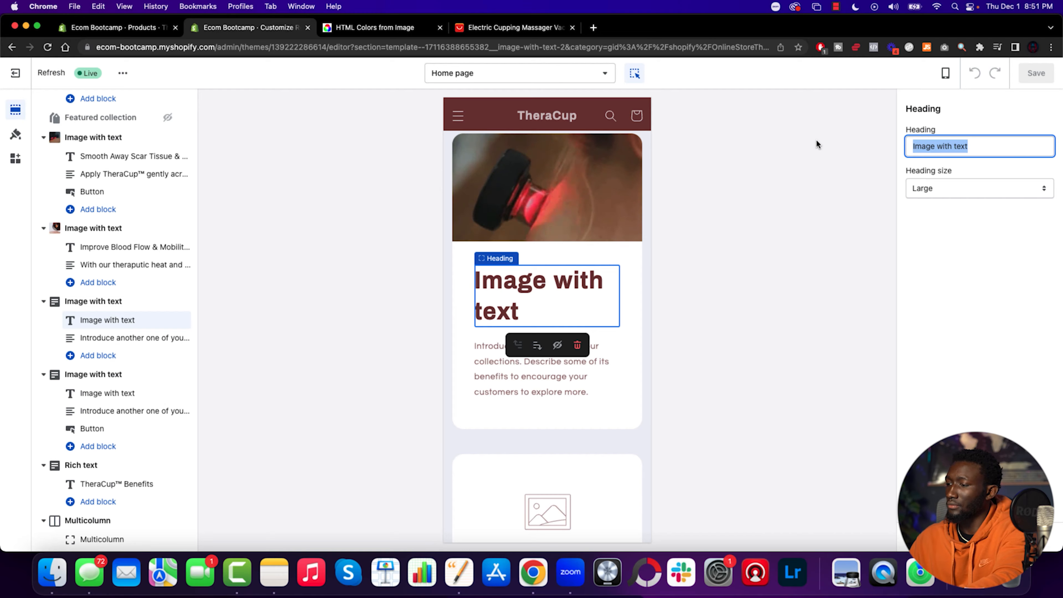
type("Cleanse Toxins & Improve Cellular Immunity")
left_click(931, 188)
key("Return")
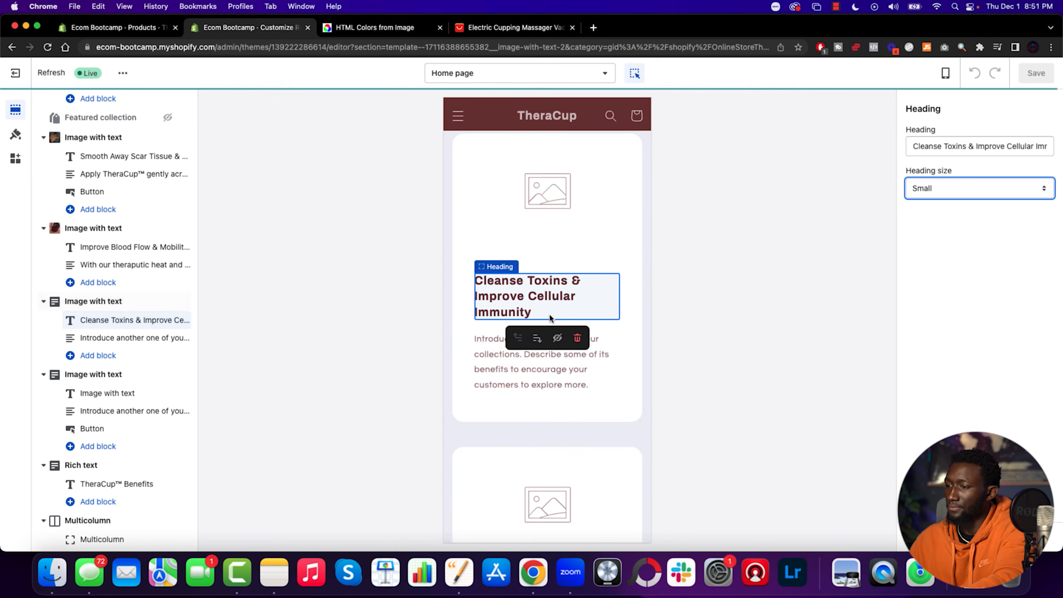
left_click(574, 201)
left_click(1024, 202)
Replace the third section's description with the "Penetrating red light therapy" paragraph copied from the Pages document and save the theme.
left_click(548, 347)
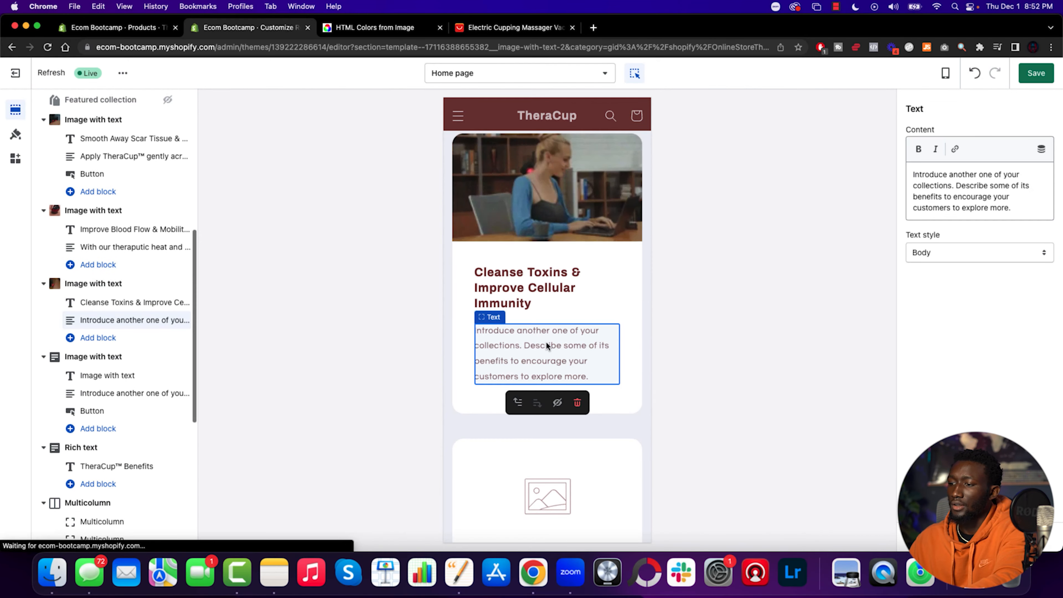
key("ctrl+Up")
left_click(495, 333)
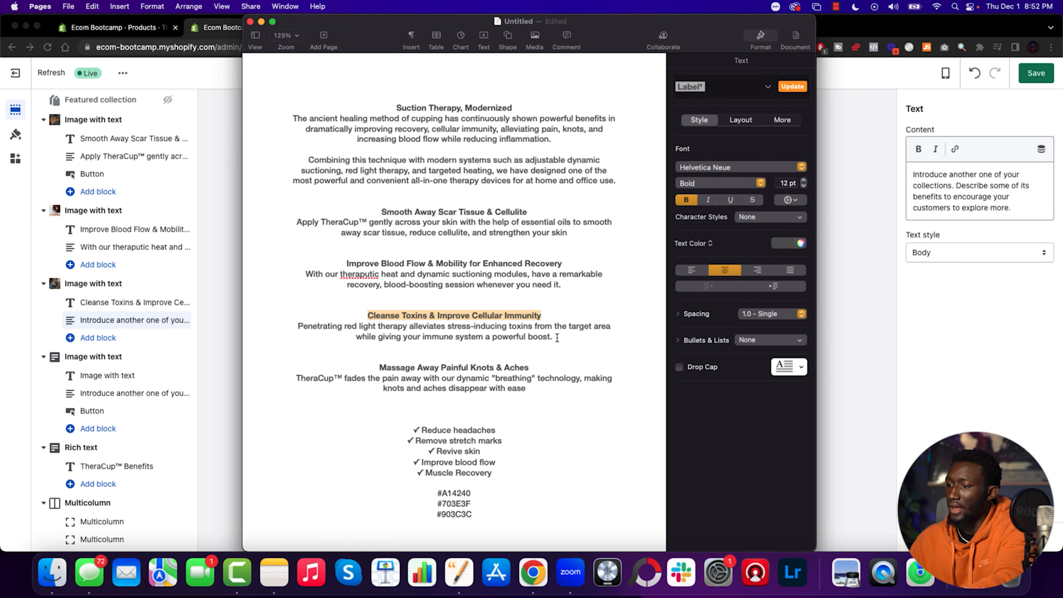
left_click_drag(301, 333, 284, 328)
key("super+c")
key("super+Tab")
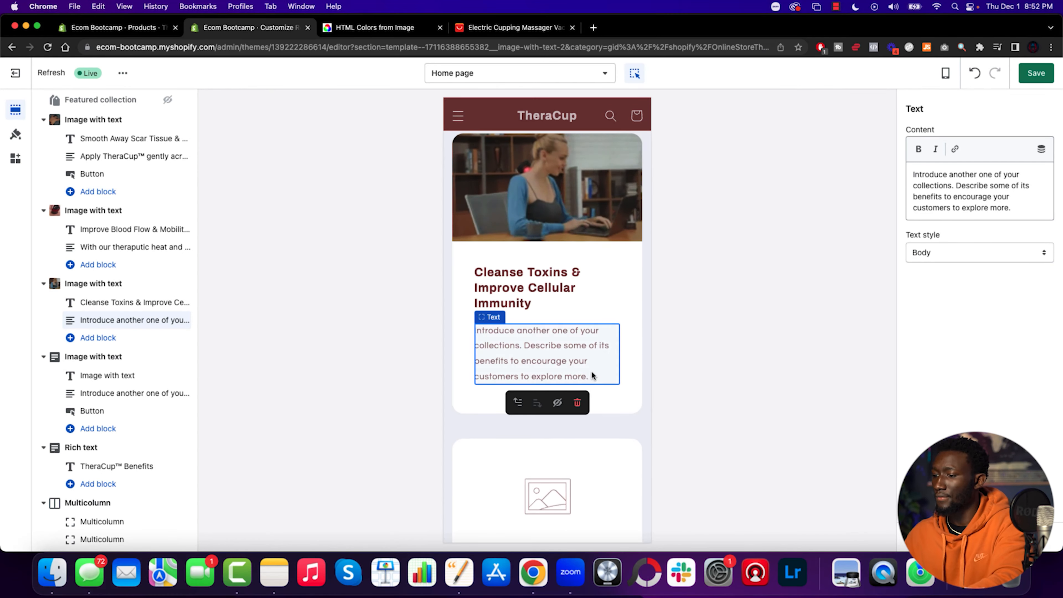
left_click(962, 190)
key("super+a")
key("super+v")
key("super+s")
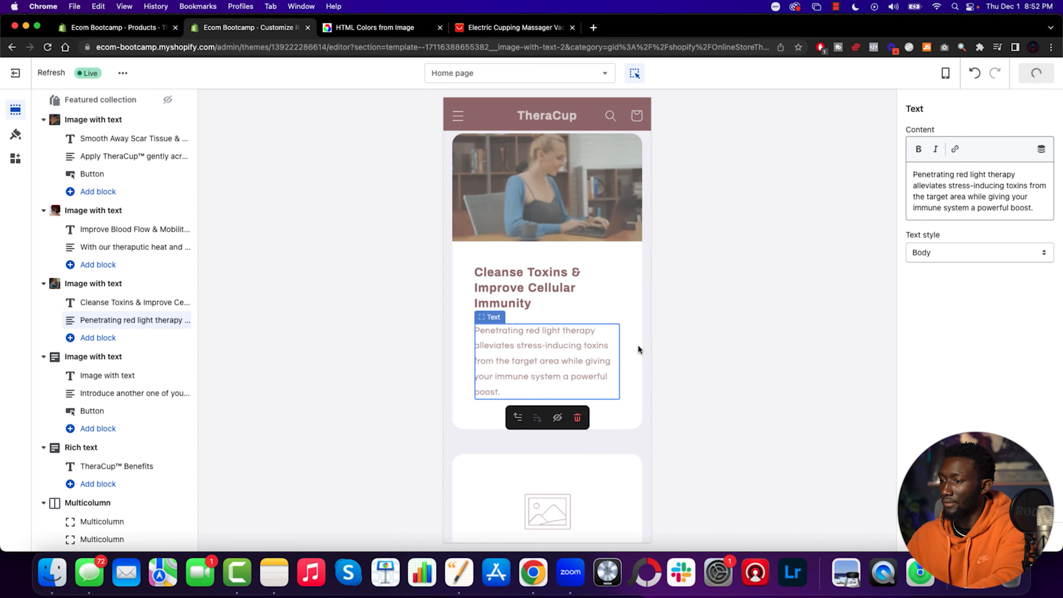
Upload Imaga 2.jpeg from the Desktop as the image of the fourth Image with text section.
scroll(544, 251, "down", 9)
scroll(541, 252, "up", 3)
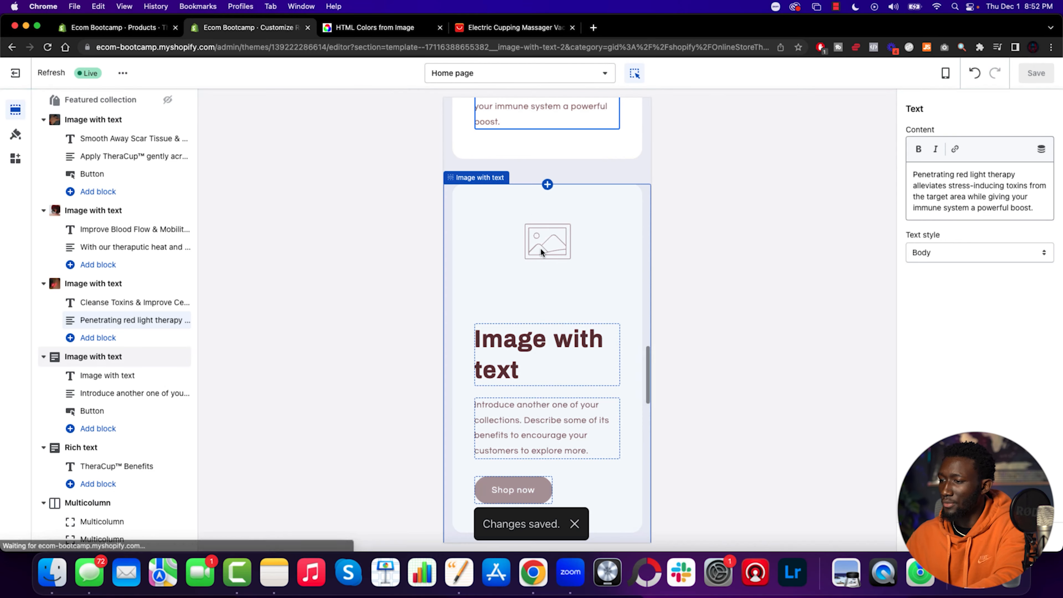
left_click(542, 283)
key("ctrl+Up")
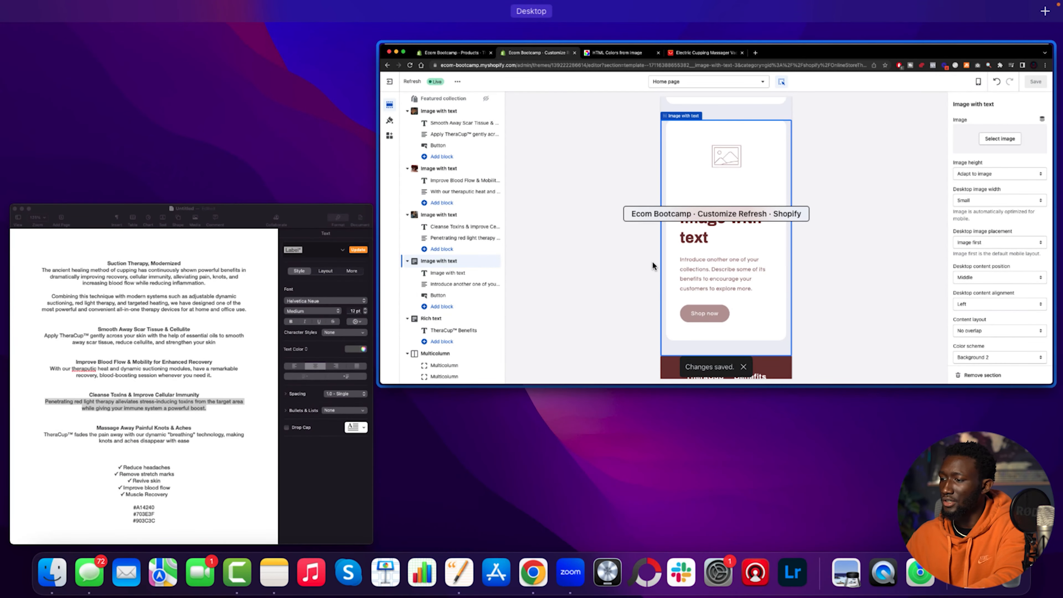
left_click(655, 266)
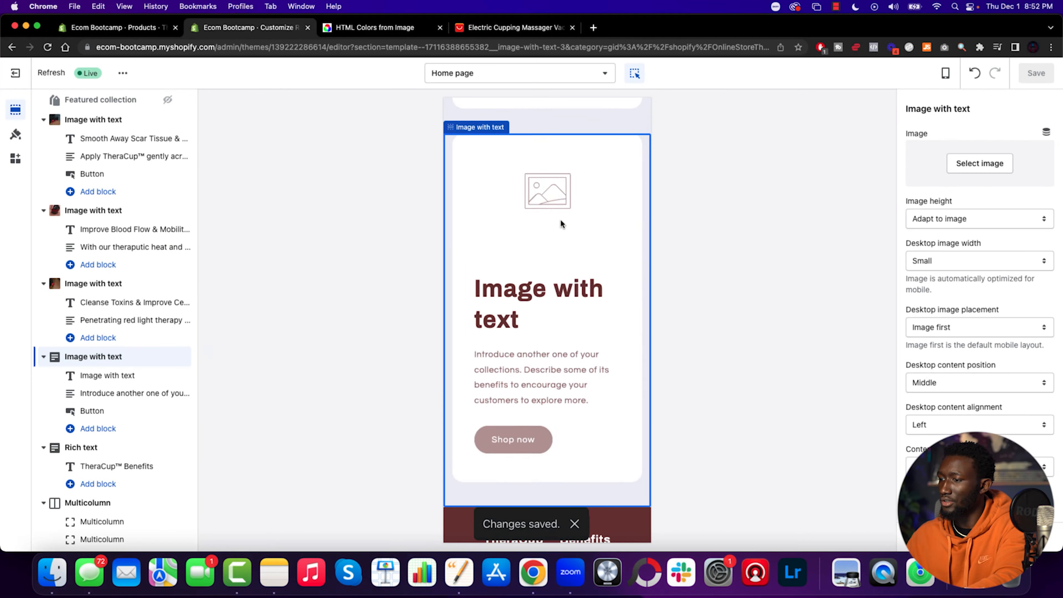
left_click(1015, 167)
left_click(939, 190)
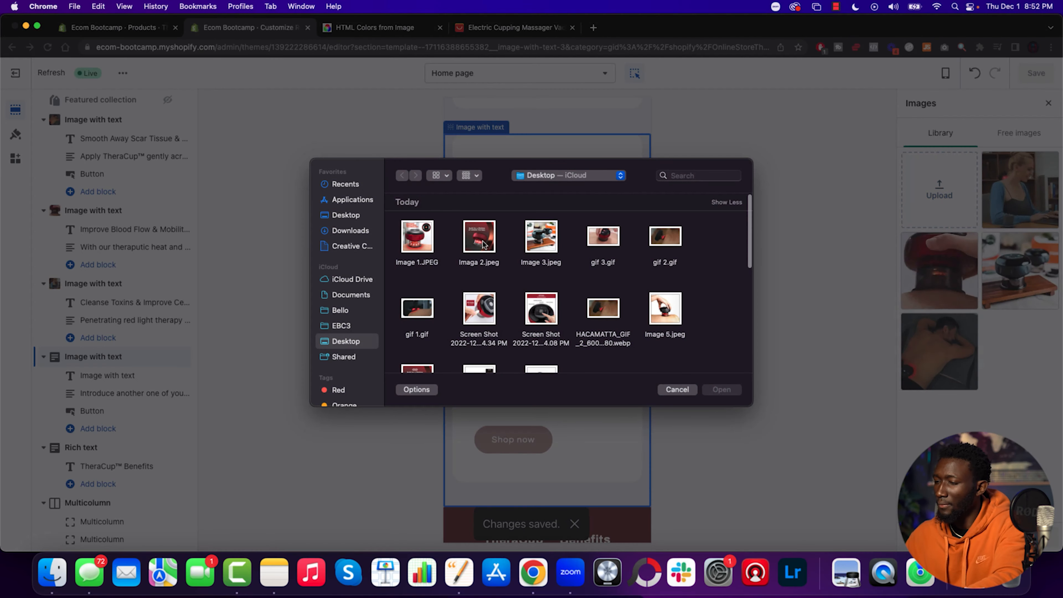
double_click(483, 244)
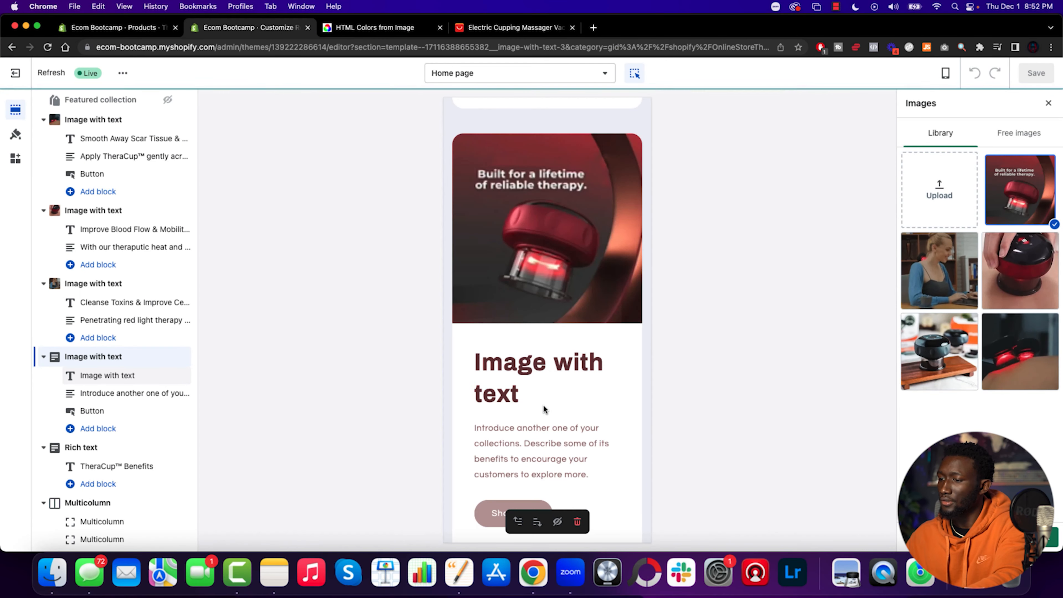
Replace the fourth Image with text section's image with Image 1.JPEG uploaded from the Desktop.
left_click(542, 382)
left_click(549, 309)
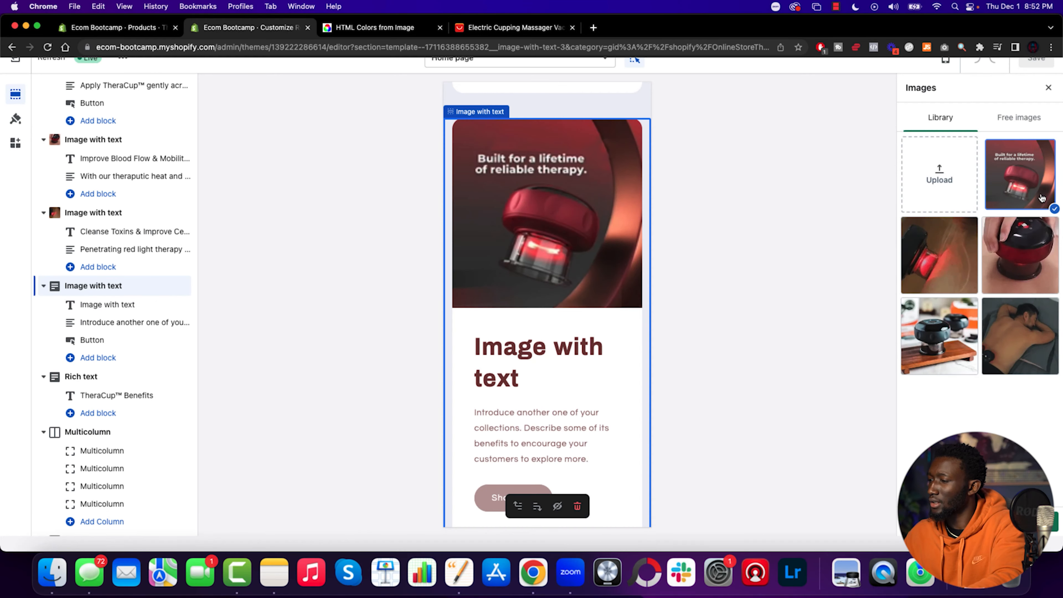
left_click(942, 179)
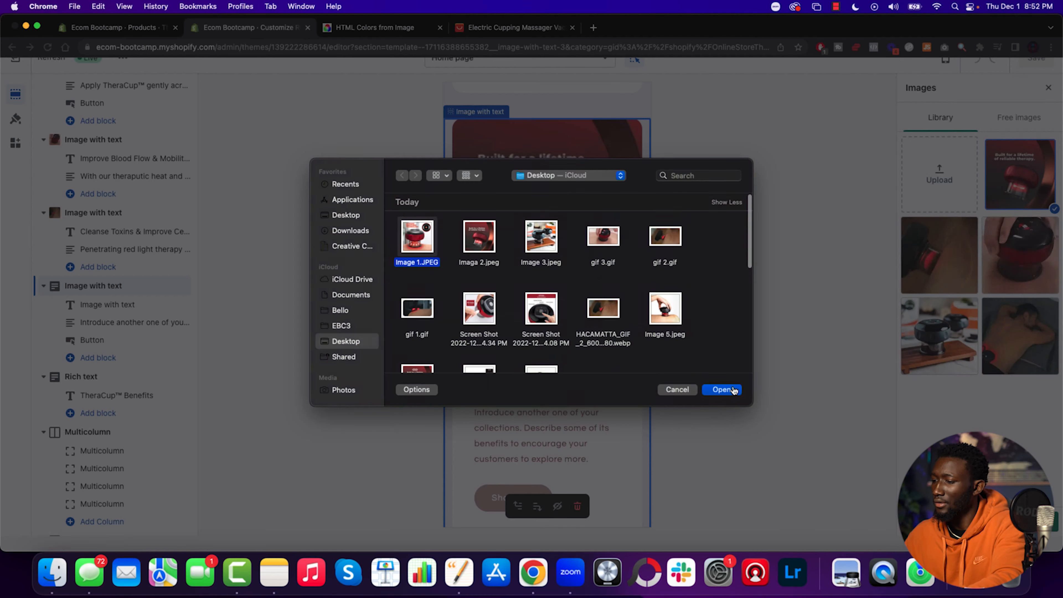
double_click(420, 251)
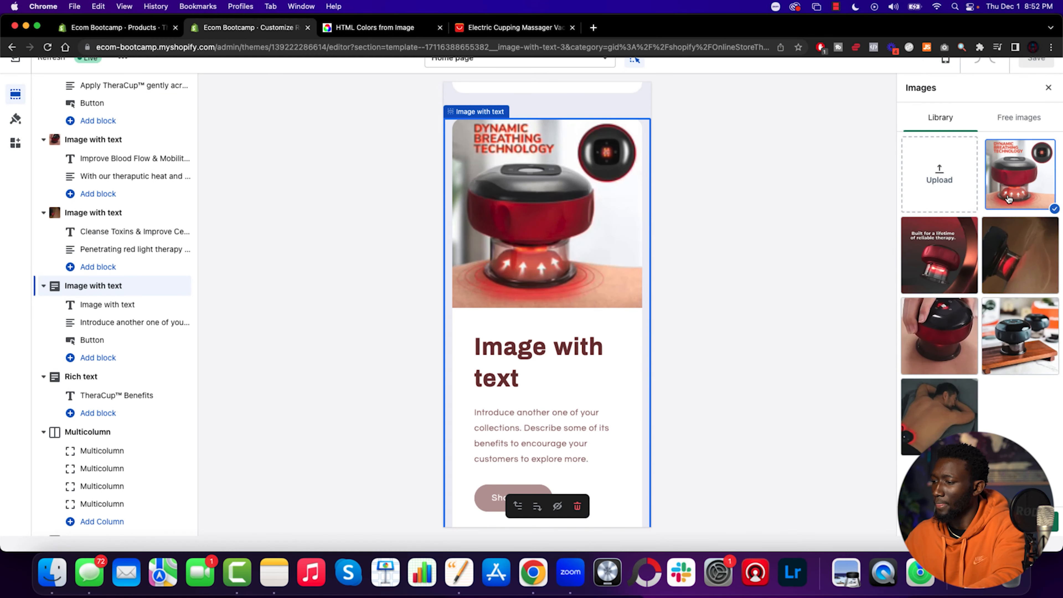
scroll(630, 333, "up", 1)
left_click(479, 347)
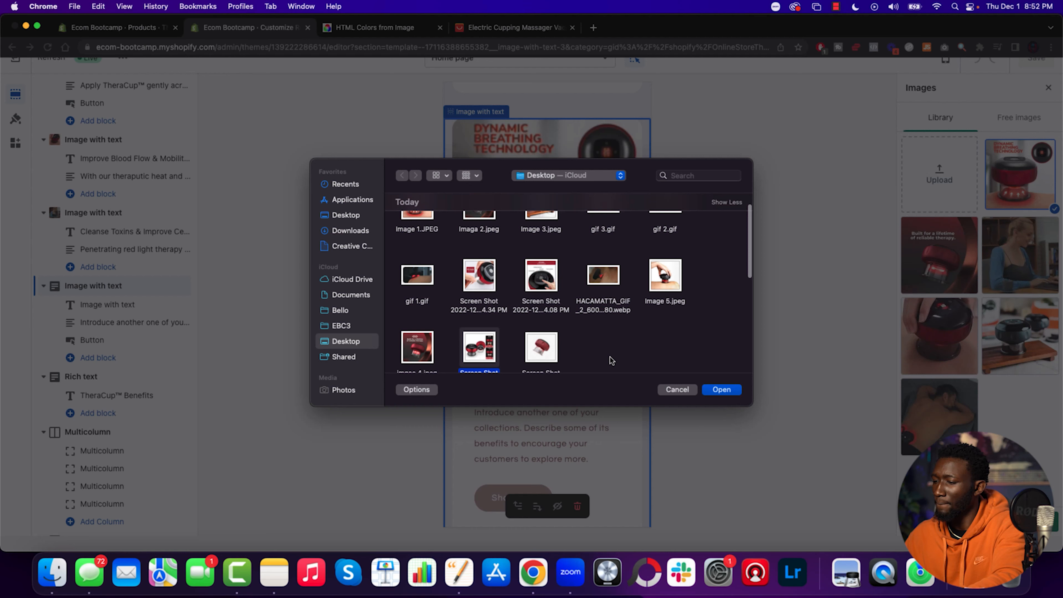
left_click(677, 389)
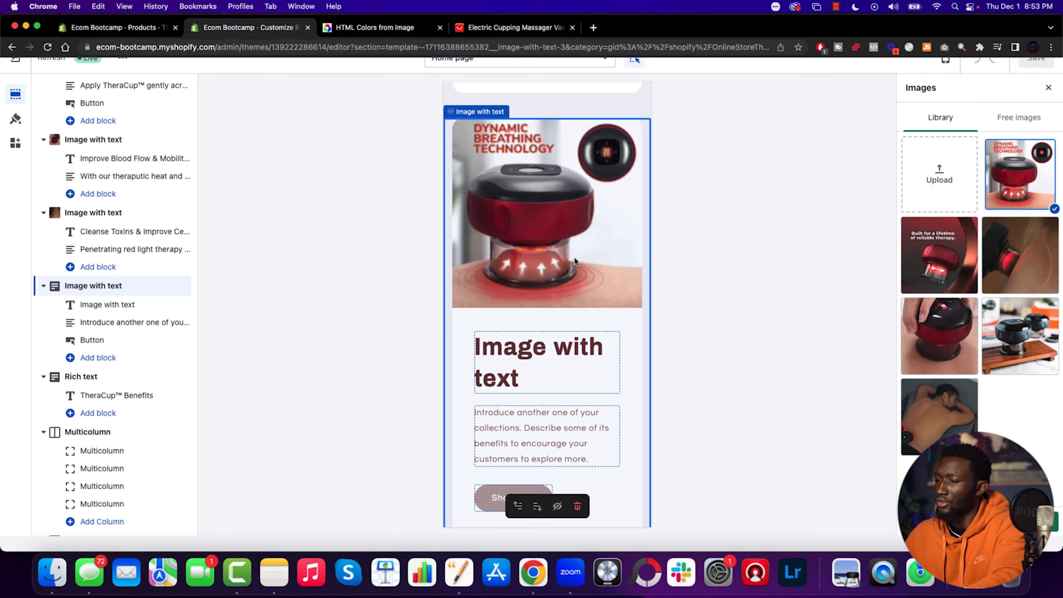
Remove the fourth Image with text section from the home page.
left_click(578, 506)
scroll(568, 340, "up", 5)
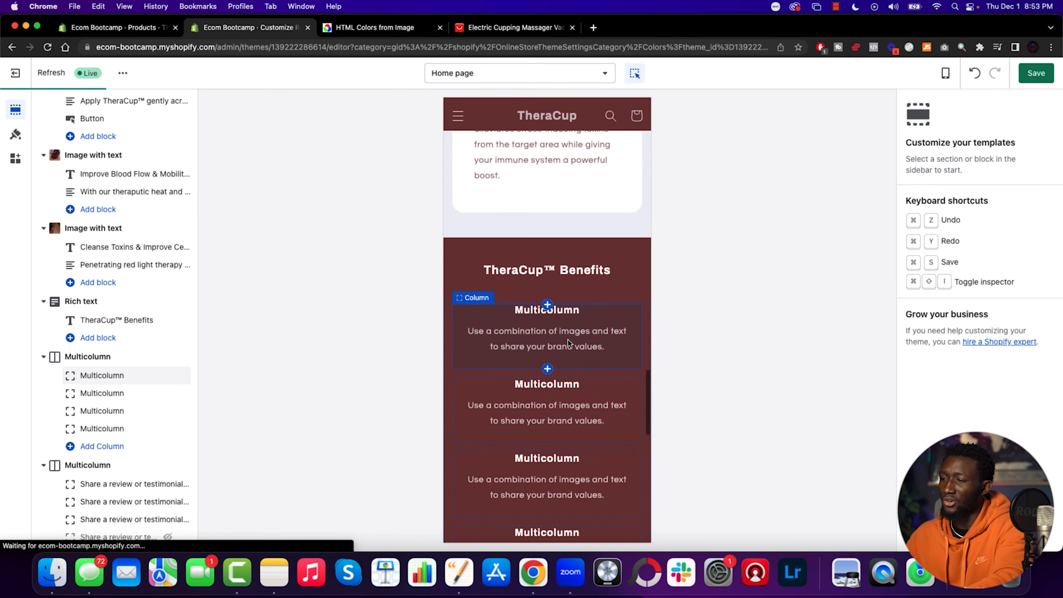
scroll(568, 341, "up", 15)
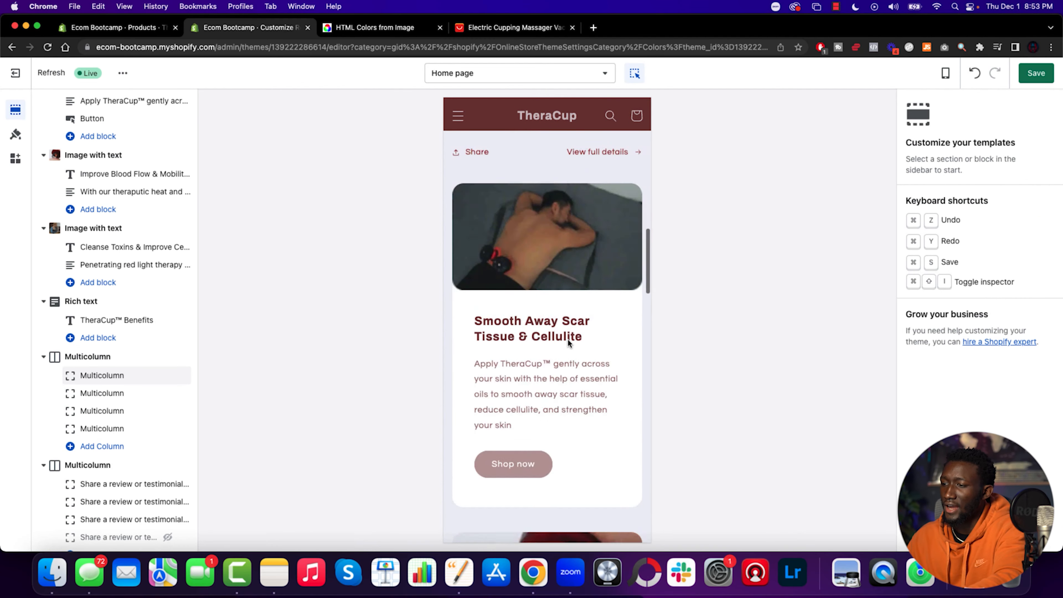
scroll(568, 341, "up", 10)
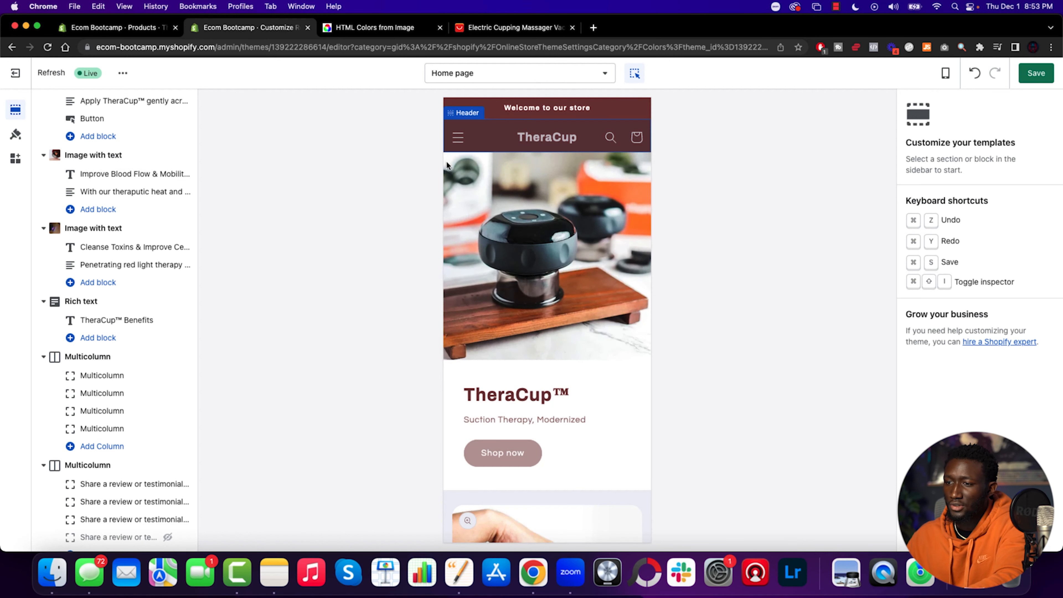
Try the green #3D7943 as the theme's Accent 1 color and restore #793E3D.
left_click(16, 135)
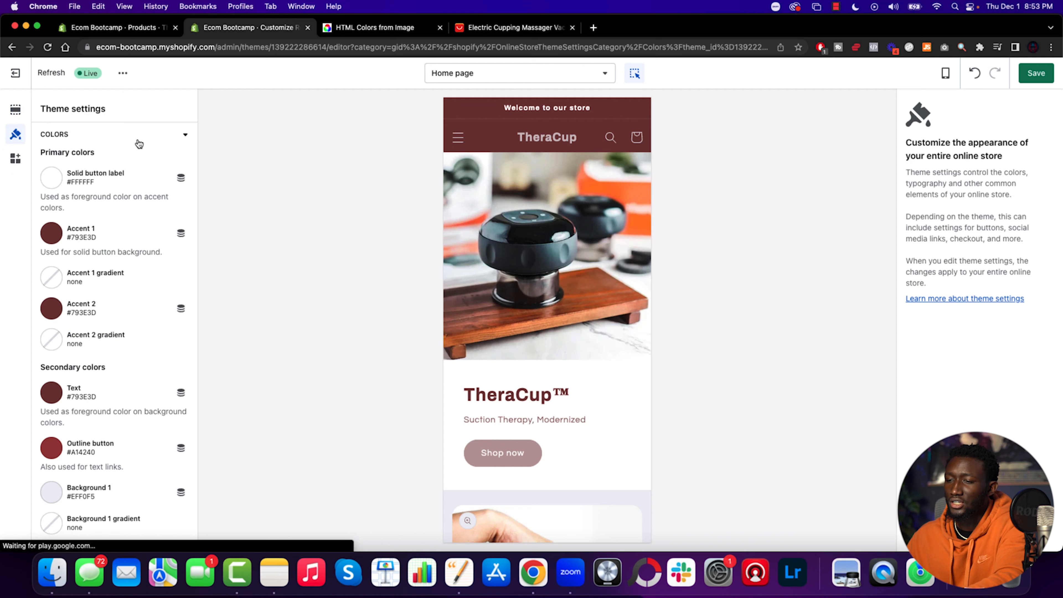
left_click(52, 236)
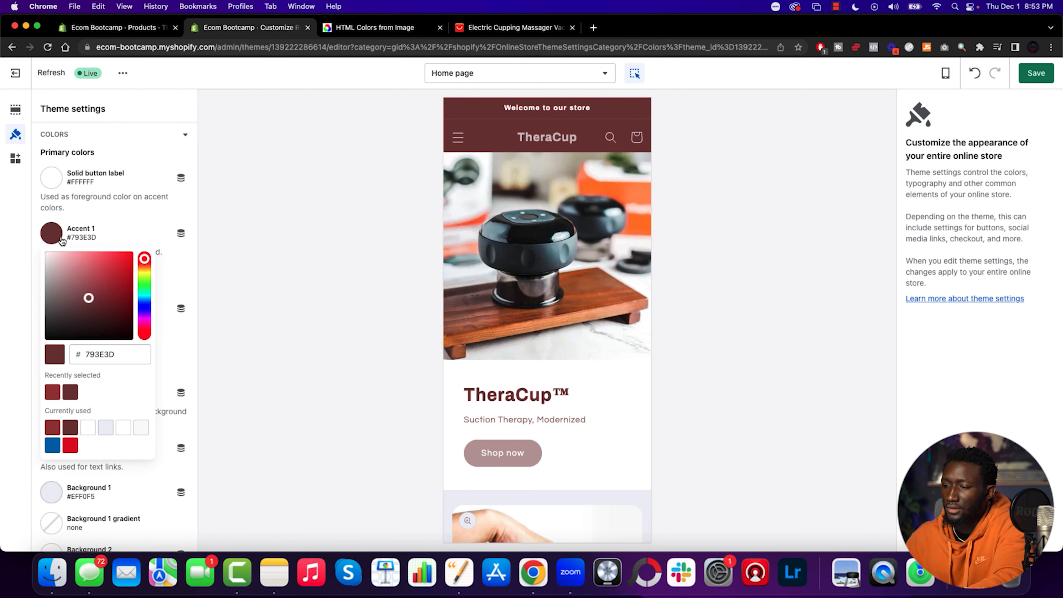
left_click_drag(142, 261, 144, 285)
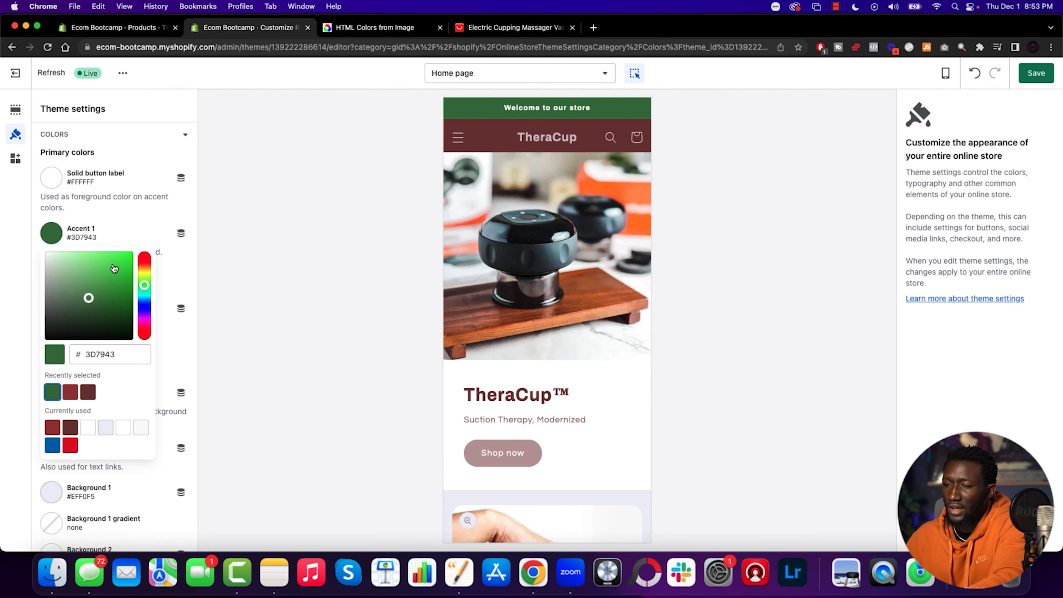
left_click(72, 393)
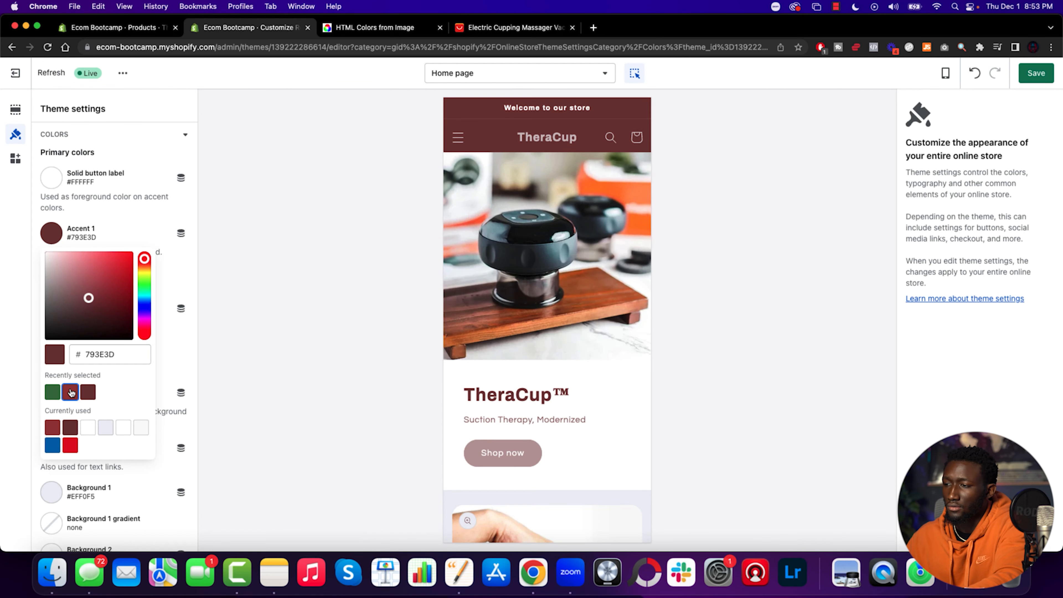
left_click(39, 292)
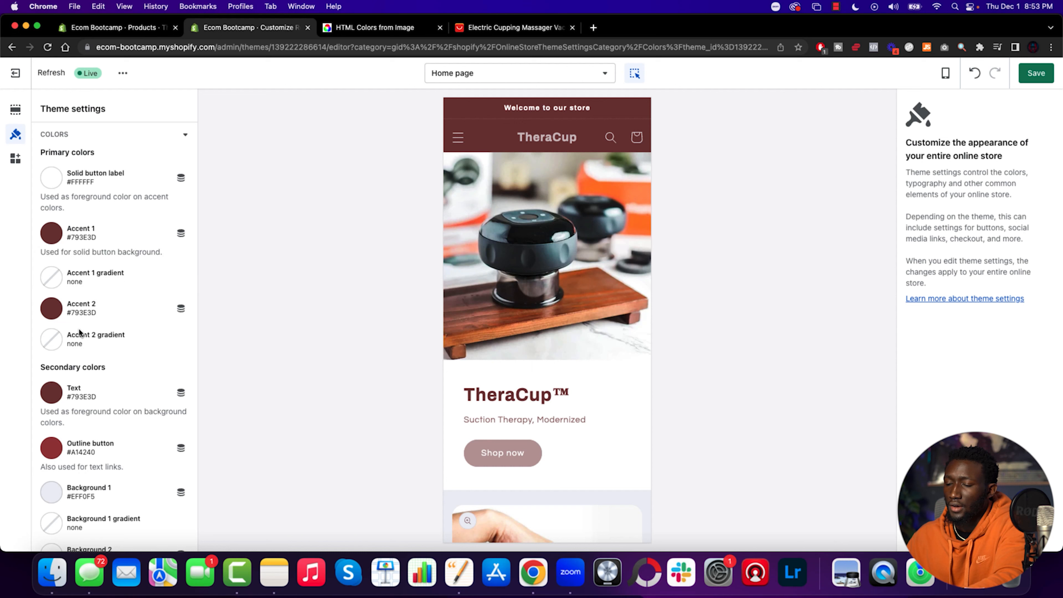
Set the theme's Accent 2 color to the recently used red #A14240.
scroll(80, 300, "down", 1)
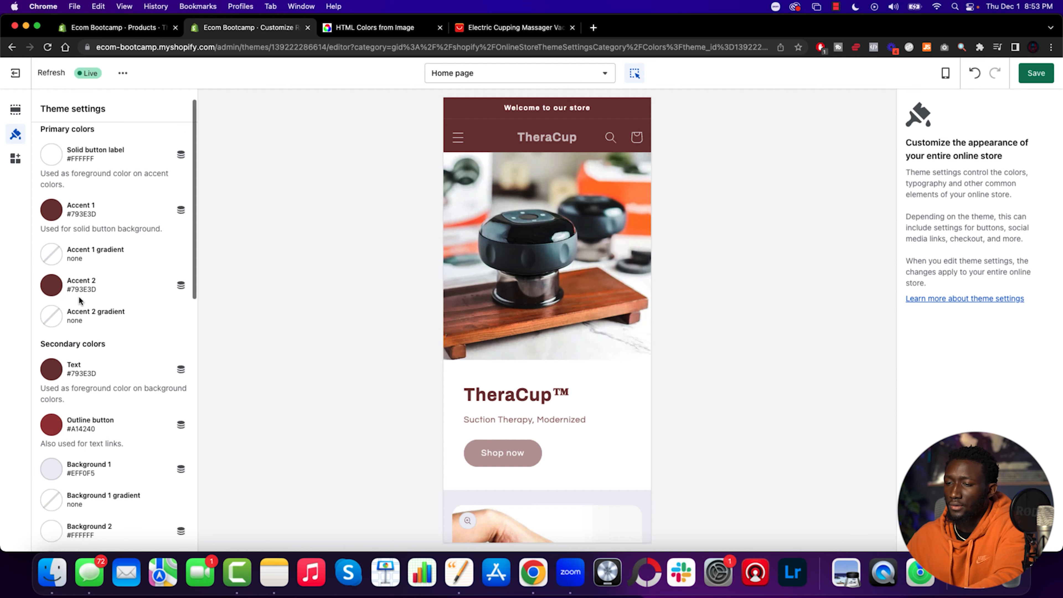
left_click(51, 289)
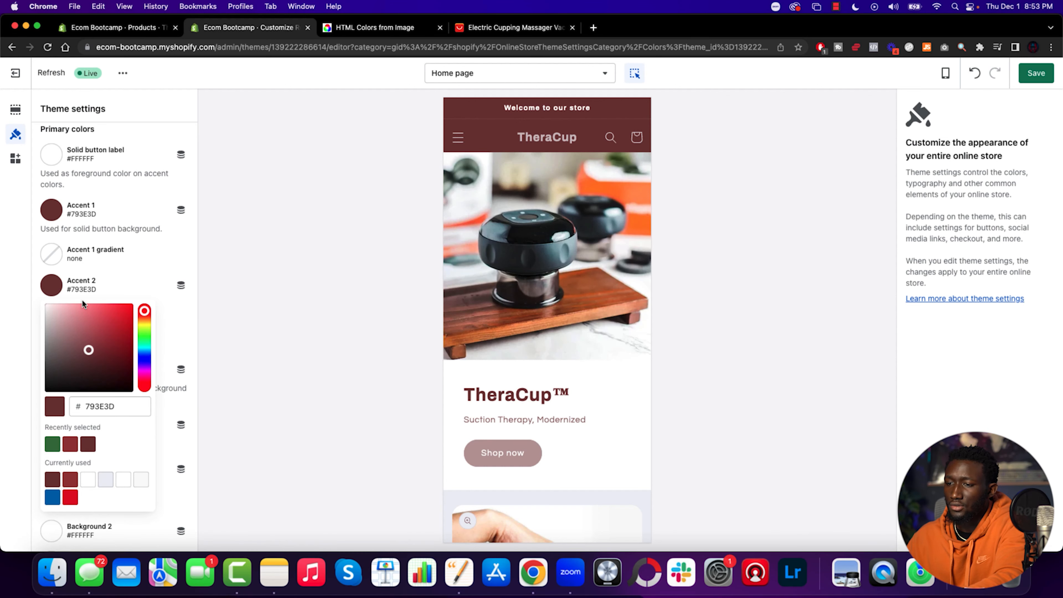
left_click(70, 443)
scroll(557, 220, "down", 15)
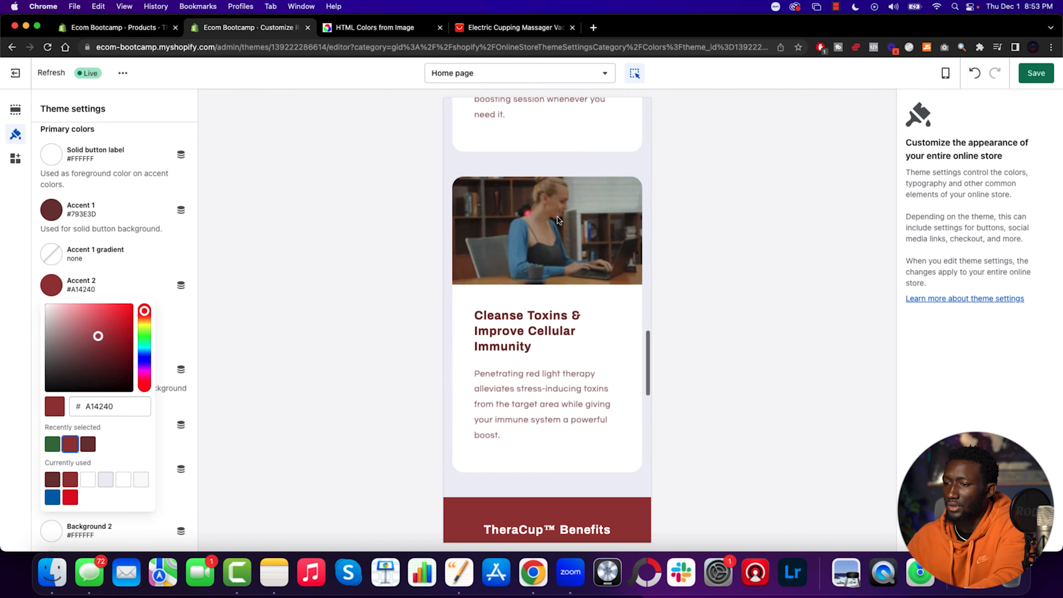
Change the theme's Background 1 color to the light gray #F4F4F4.
left_click(164, 360)
scroll(134, 370, "down", 3)
left_click(54, 375)
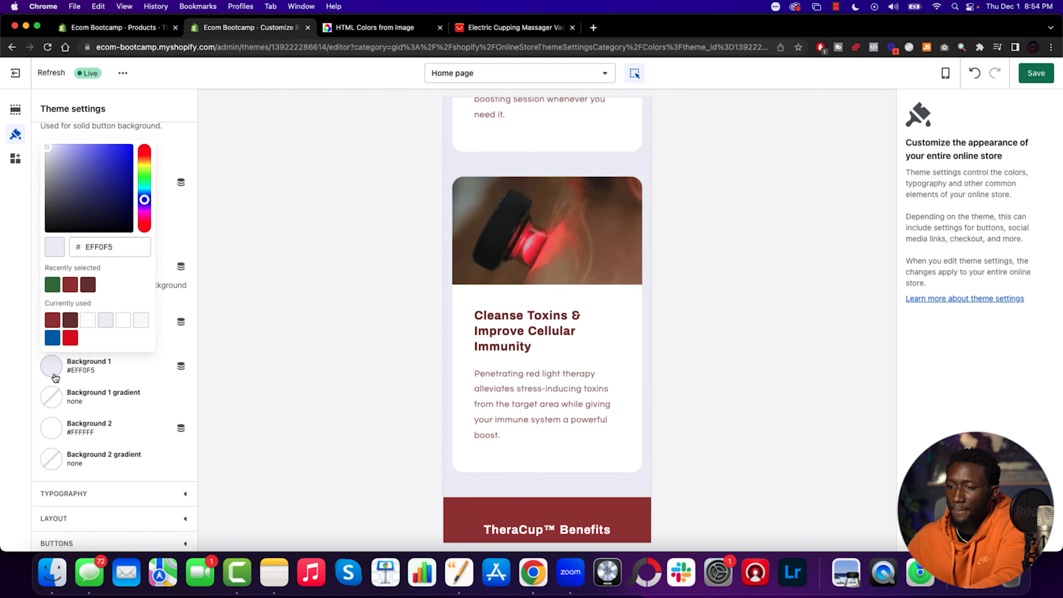
left_click(93, 326)
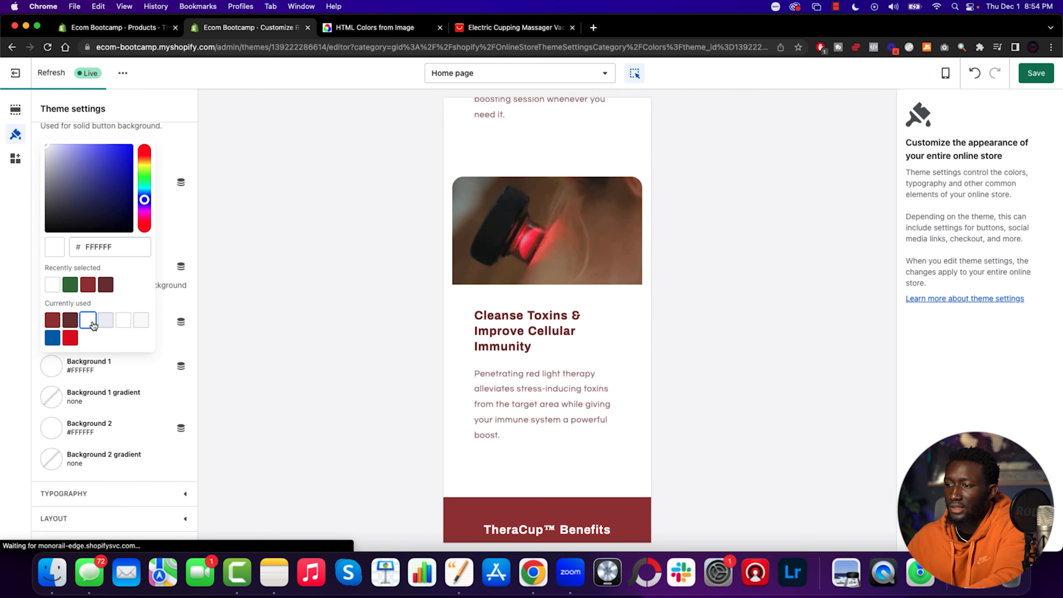
left_click(124, 321)
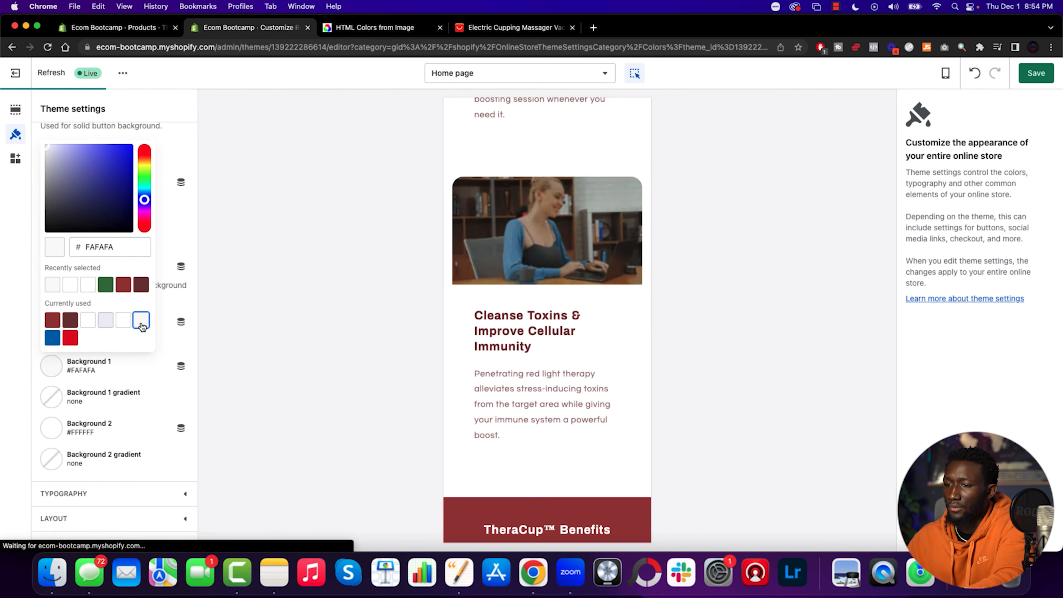
left_click_drag(74, 173, 38, 148)
Set the theme's Outline button color to black, #000000.
scroll(106, 276, "down", 1)
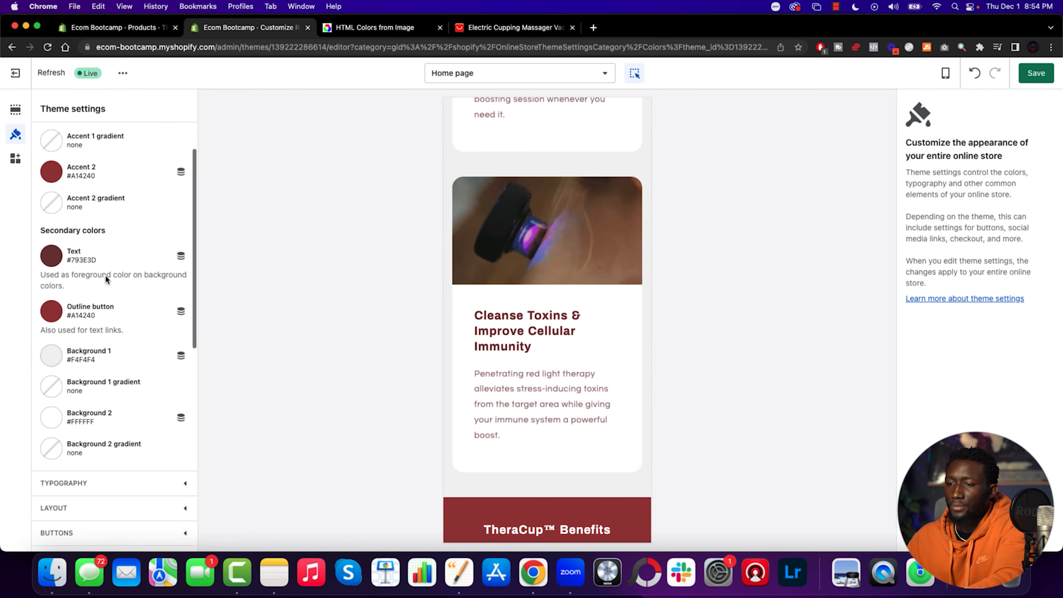
left_click(51, 312)
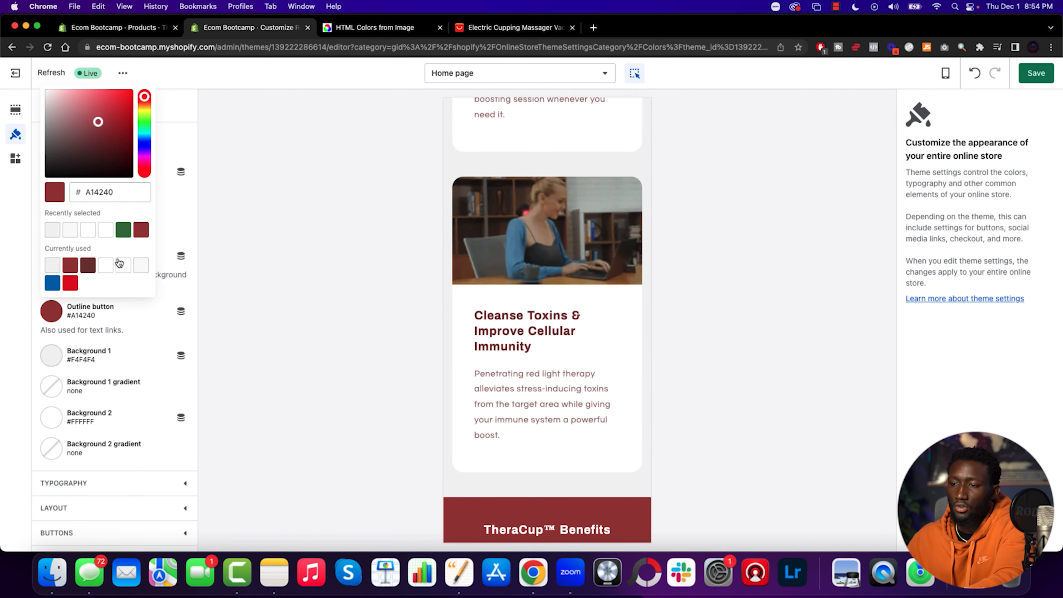
left_click(110, 269)
left_click_drag(113, 169, 11, 227)
scroll(567, 437, "up", 10)
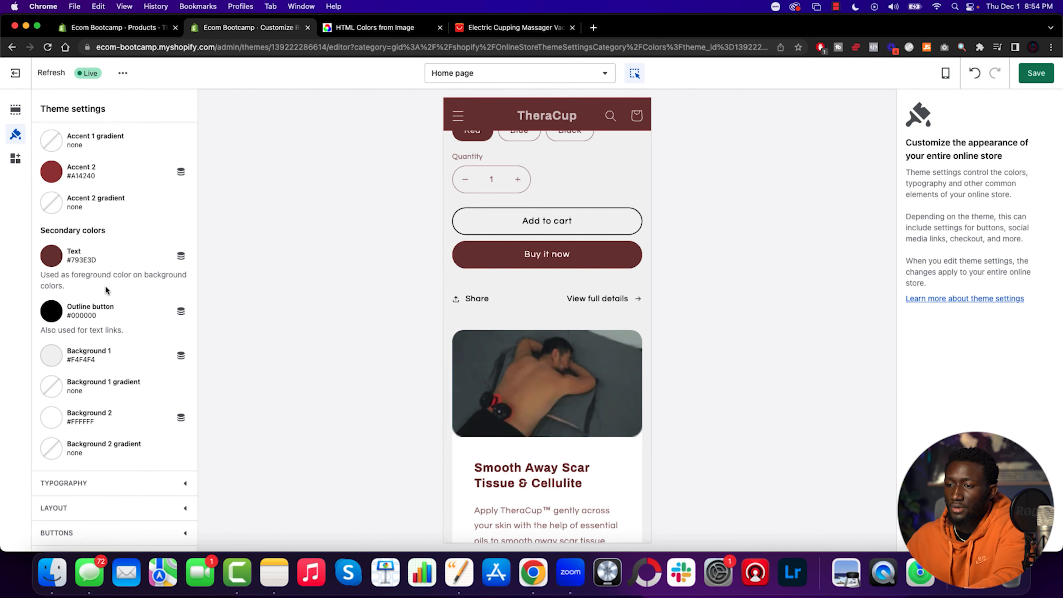
Set the color scheme of the TheraCup™ Benefits Rich text section to Background 1.
scroll(80, 296, "down", 5)
scroll(577, 307, "up", 8)
scroll(577, 308, "down", 20)
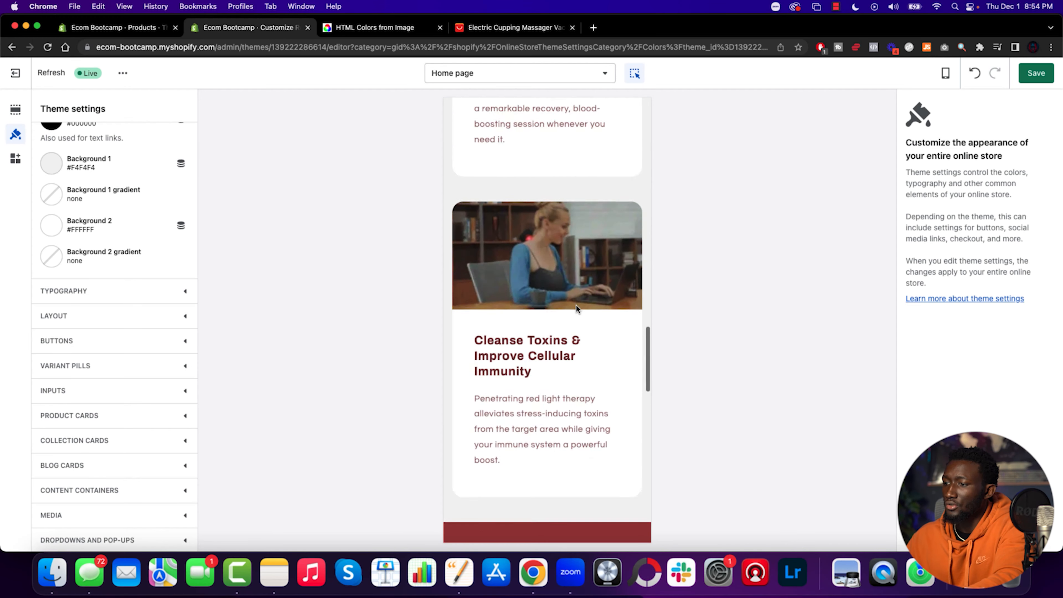
scroll(577, 309, "down", 3)
left_click(482, 228)
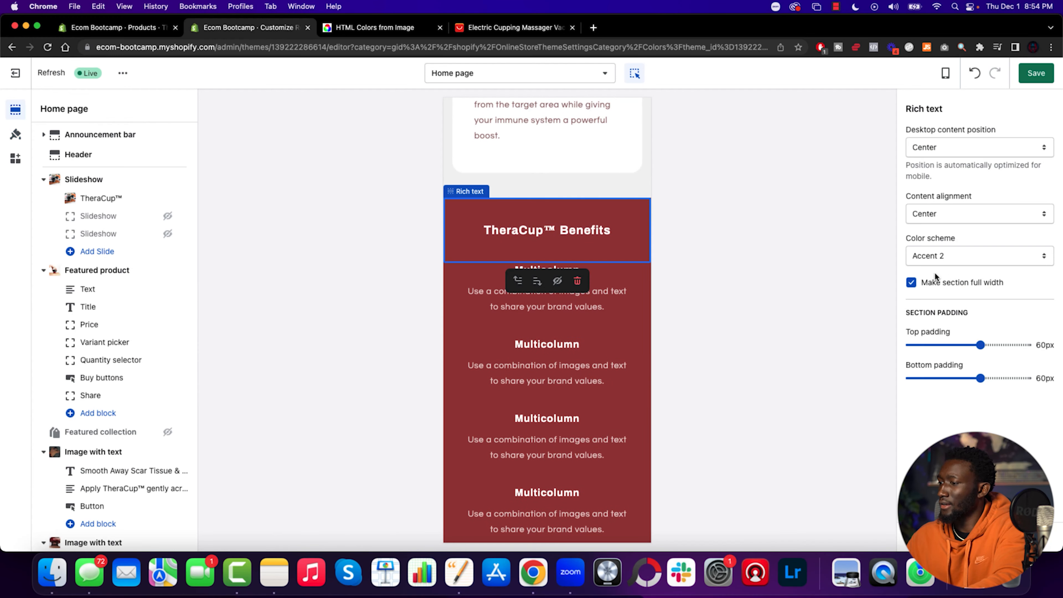
left_click(971, 256)
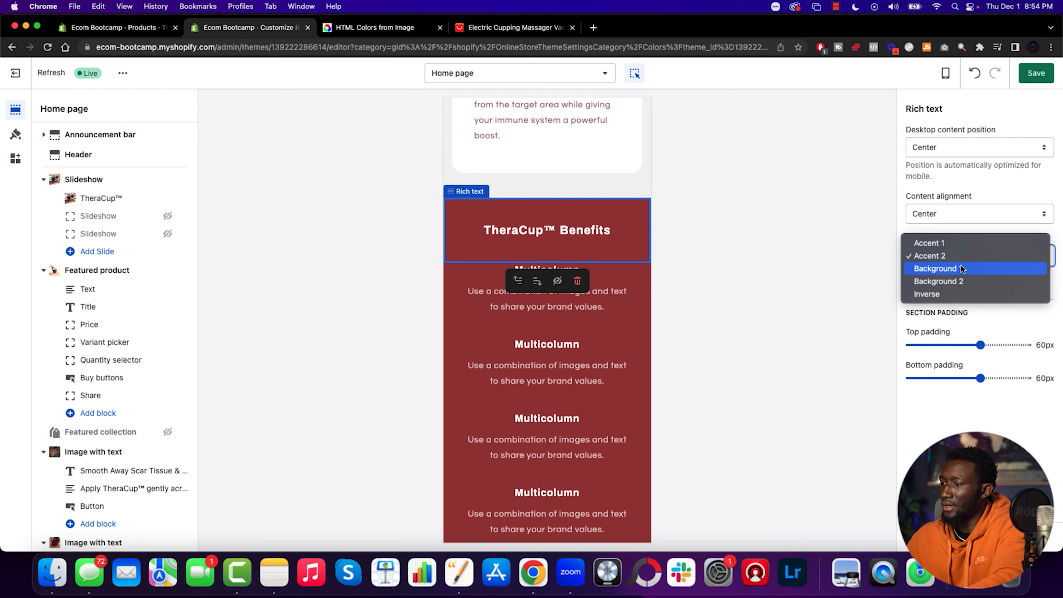
left_click(959, 268)
left_click(967, 254)
left_click(965, 267)
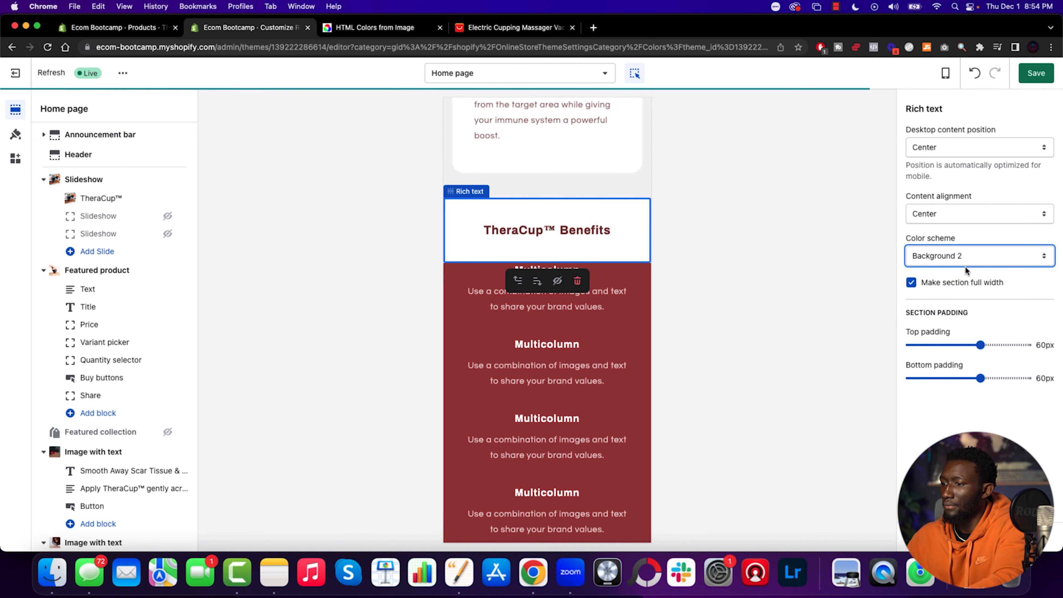
left_click(964, 252)
left_click(963, 241)
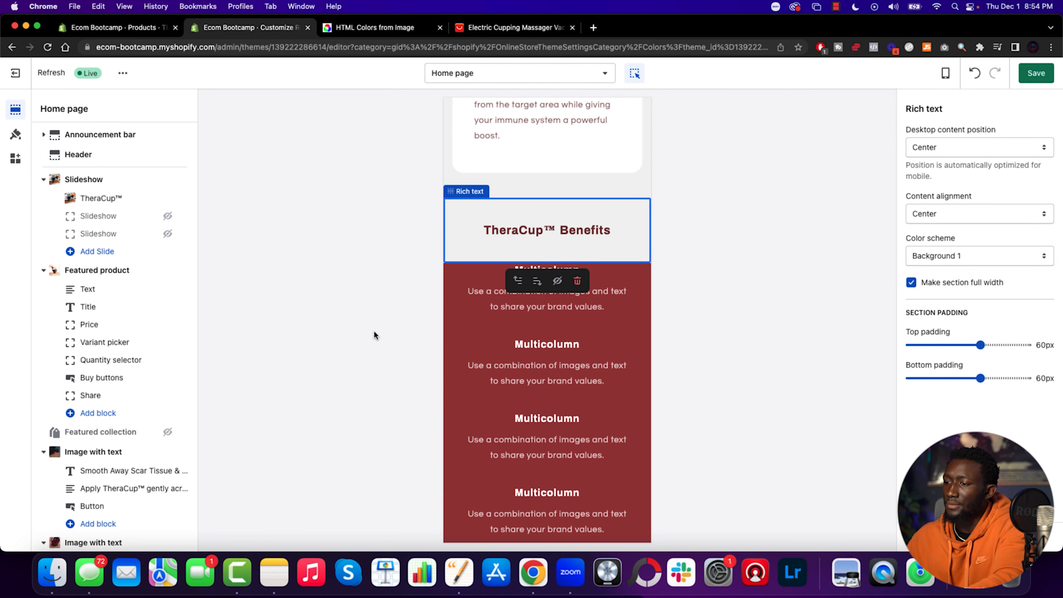
Set the color scheme of the Multicolumn section below TheraCup™ Benefits to Background 1.
left_click(458, 285)
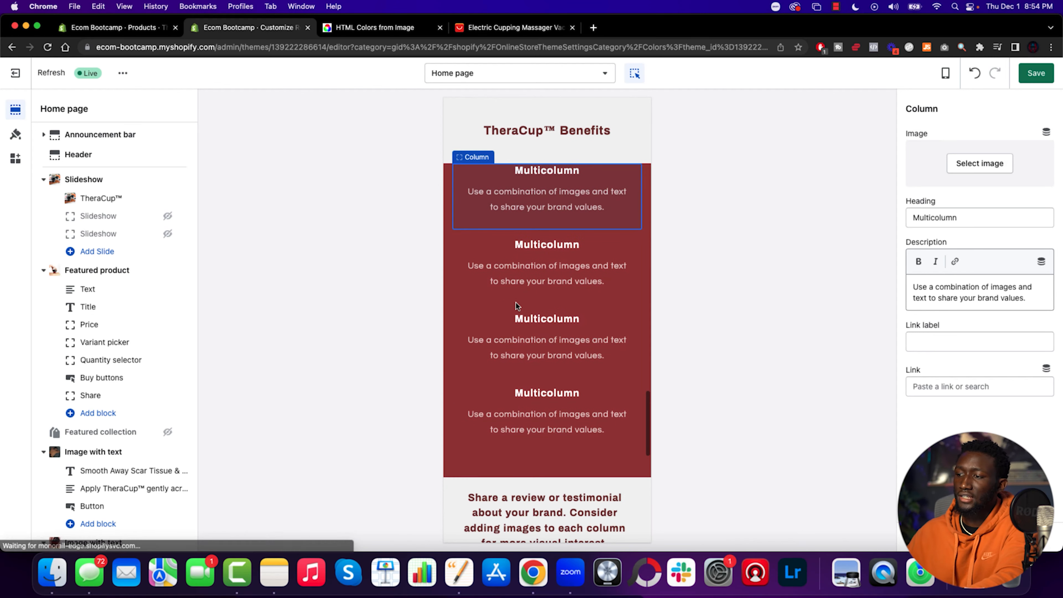
scroll(555, 199, "down", 1)
scroll(555, 199, "up", 1)
scroll(100, 375, "down", 10)
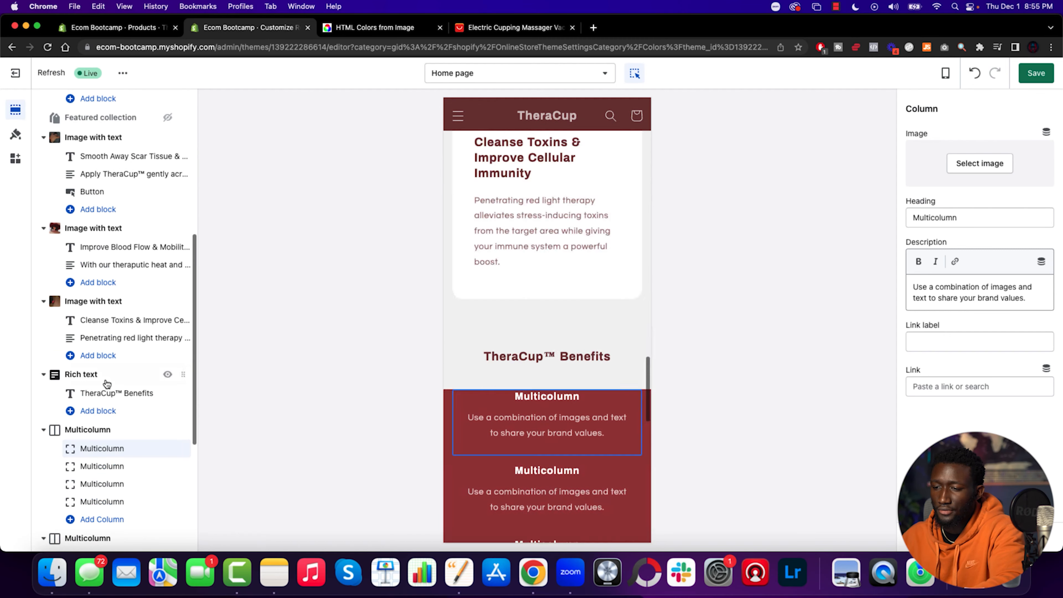
scroll(569, 346, "down", 2)
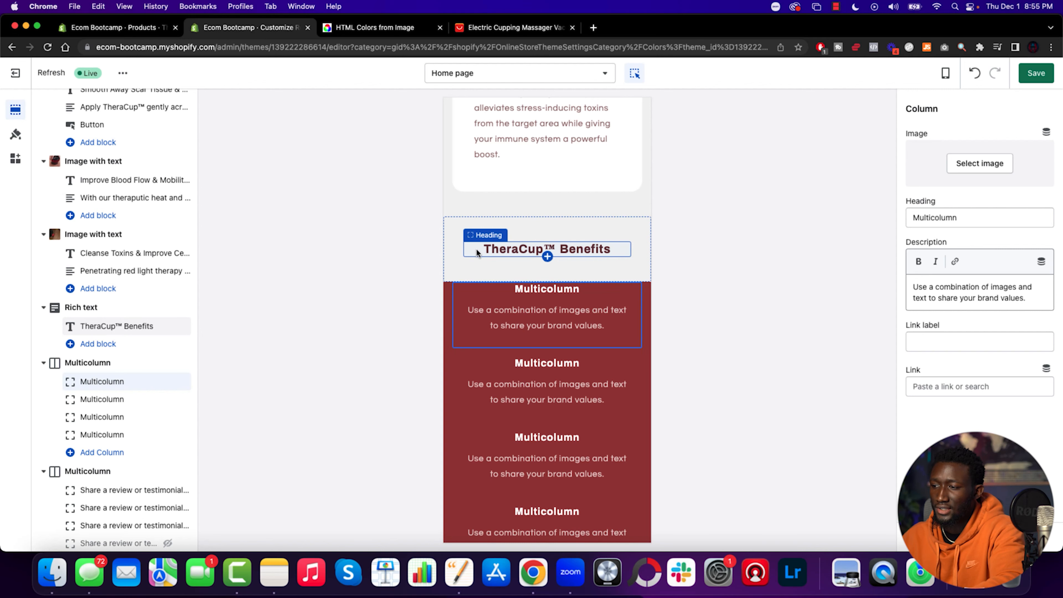
left_click(457, 366)
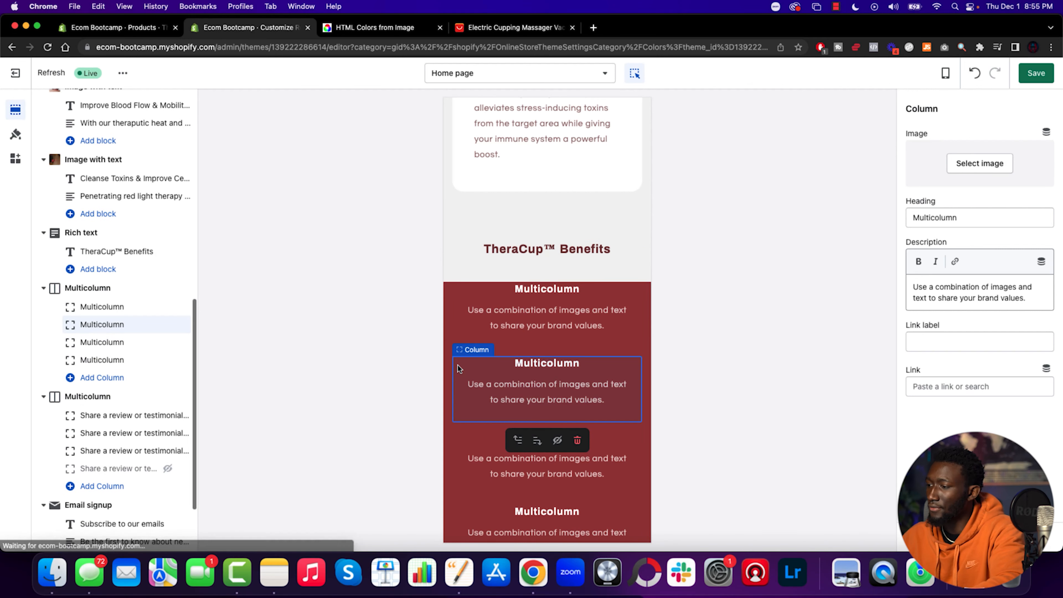
left_click(456, 332)
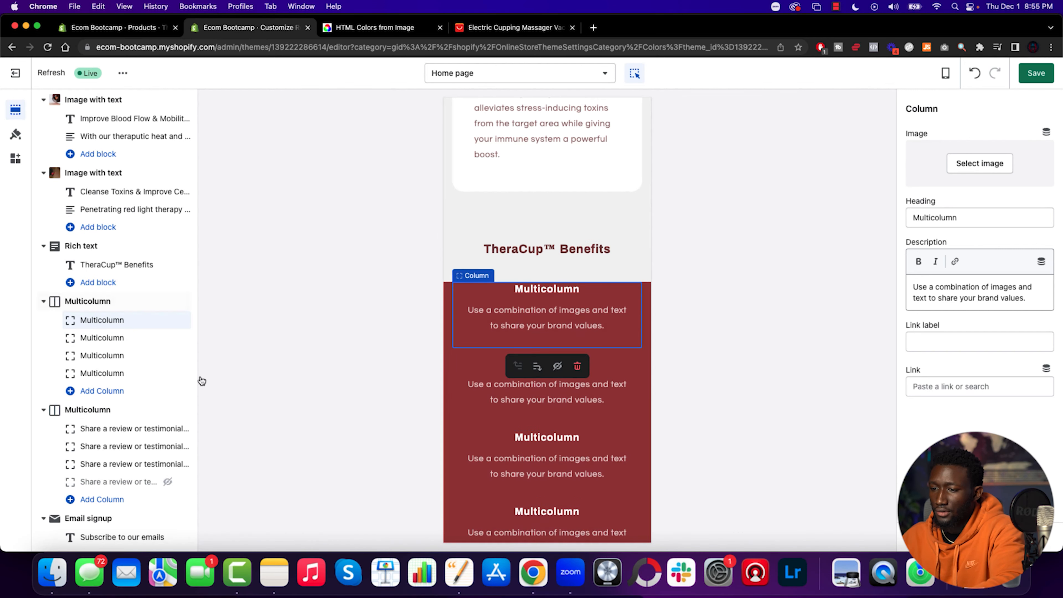
left_click(102, 266)
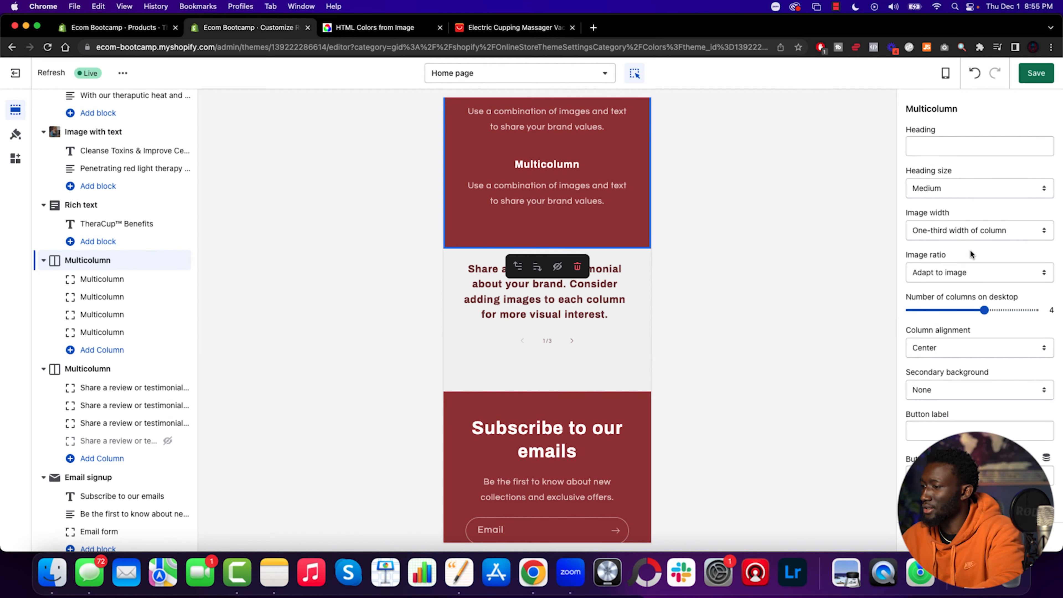
scroll(971, 243, "down", 5)
left_click(962, 379)
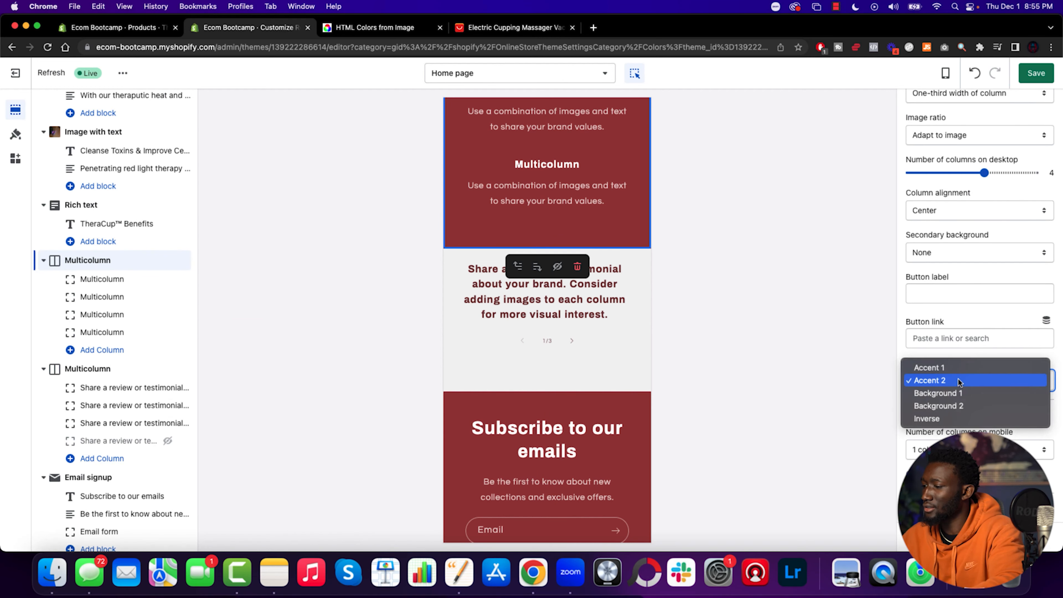
left_click(958, 393)
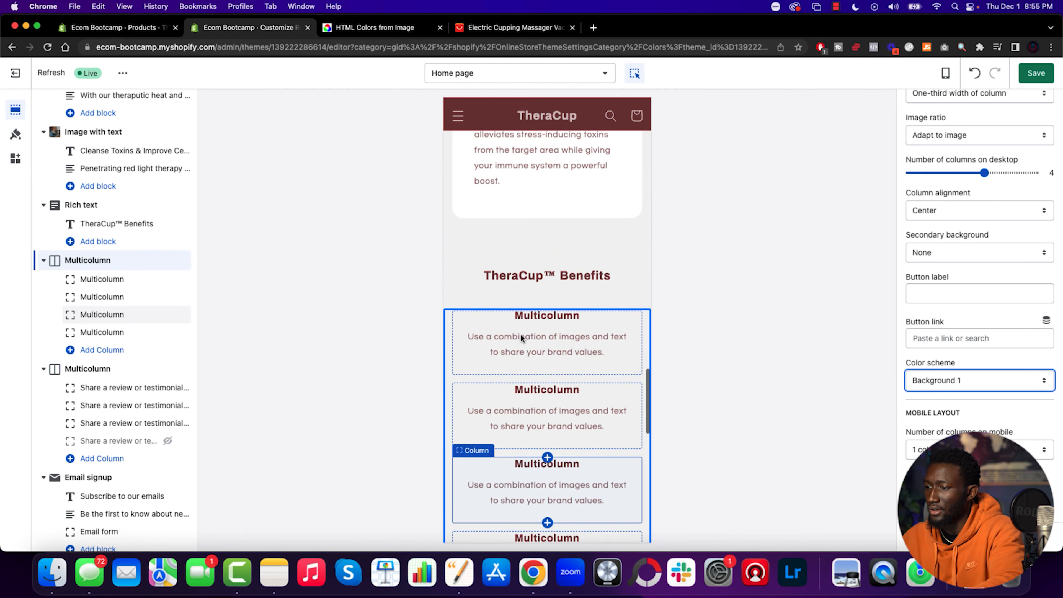
Set the first benefits column's heading to "✓ Reduce headaches" from the Pages copy document and clear its description.
left_click(540, 314)
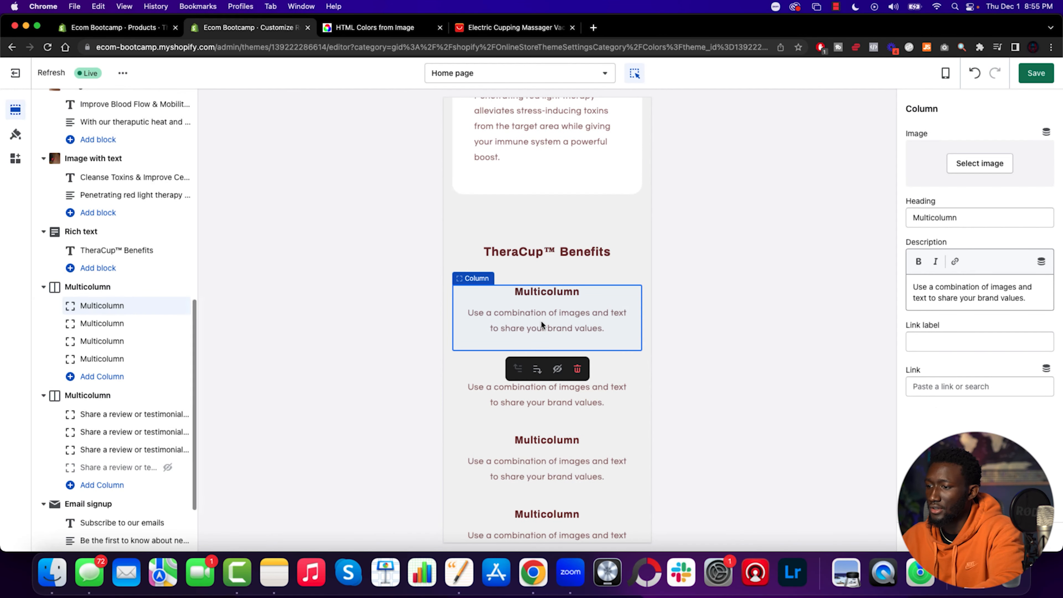
key("ctrl+Up")
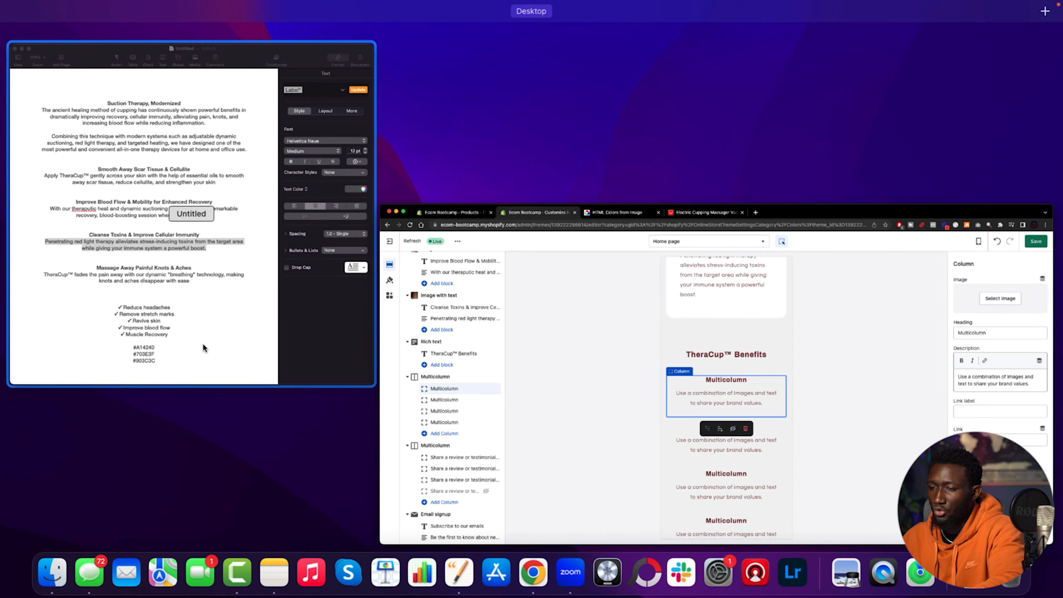
left_click(203, 343)
left_click_drag(502, 425, 452, 430)
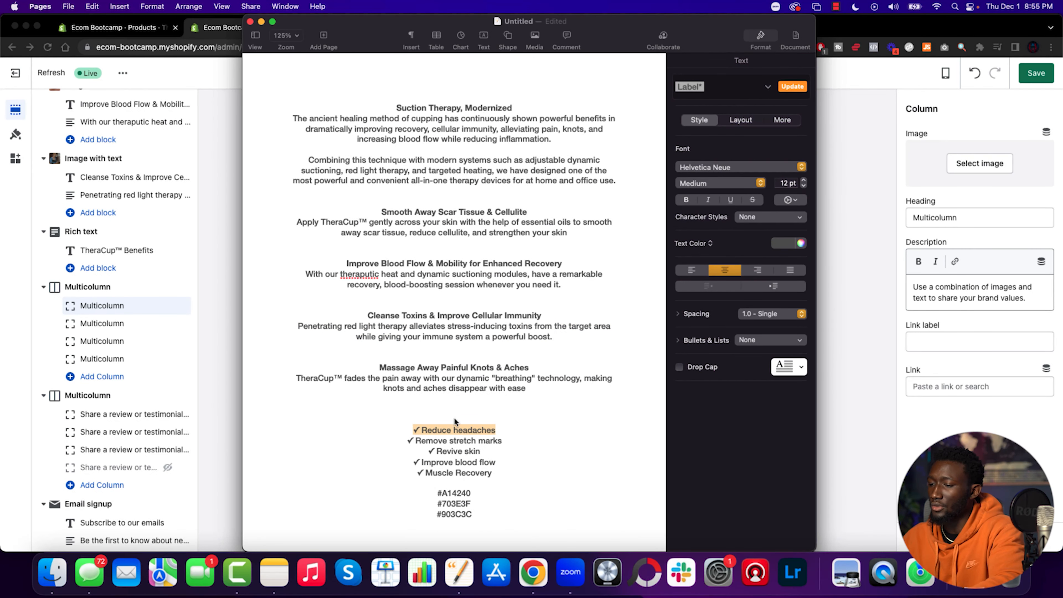
left_click(863, 382)
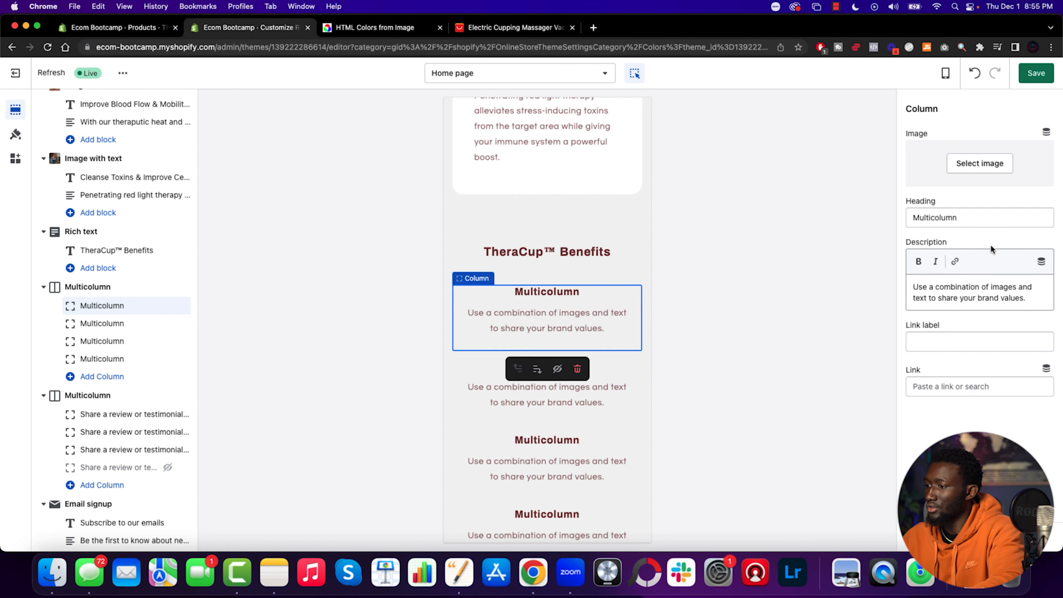
type("✓ Reduce headaches")
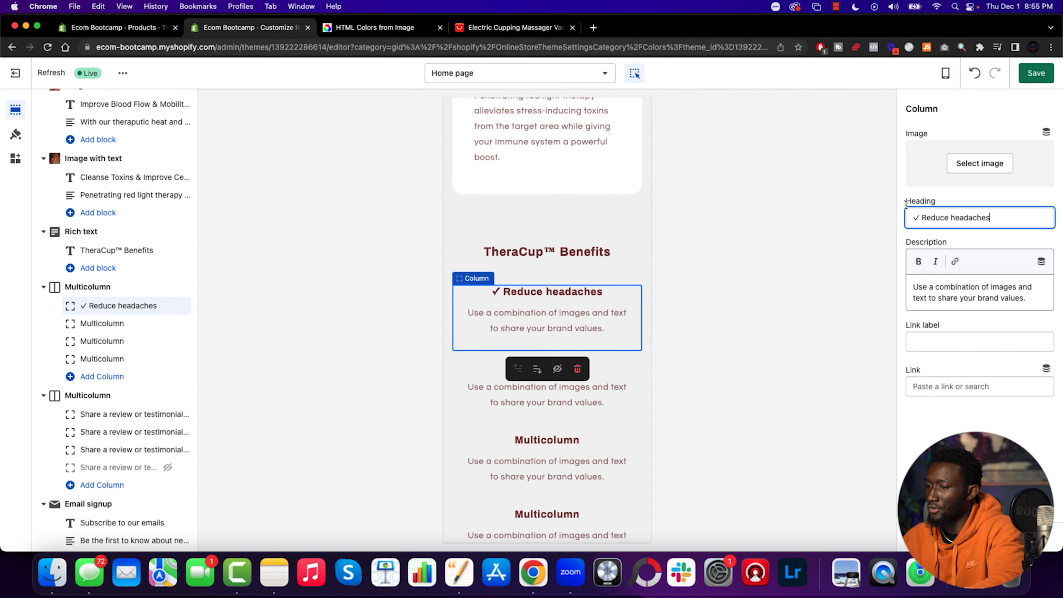
left_click_drag(1034, 301, 879, 276)
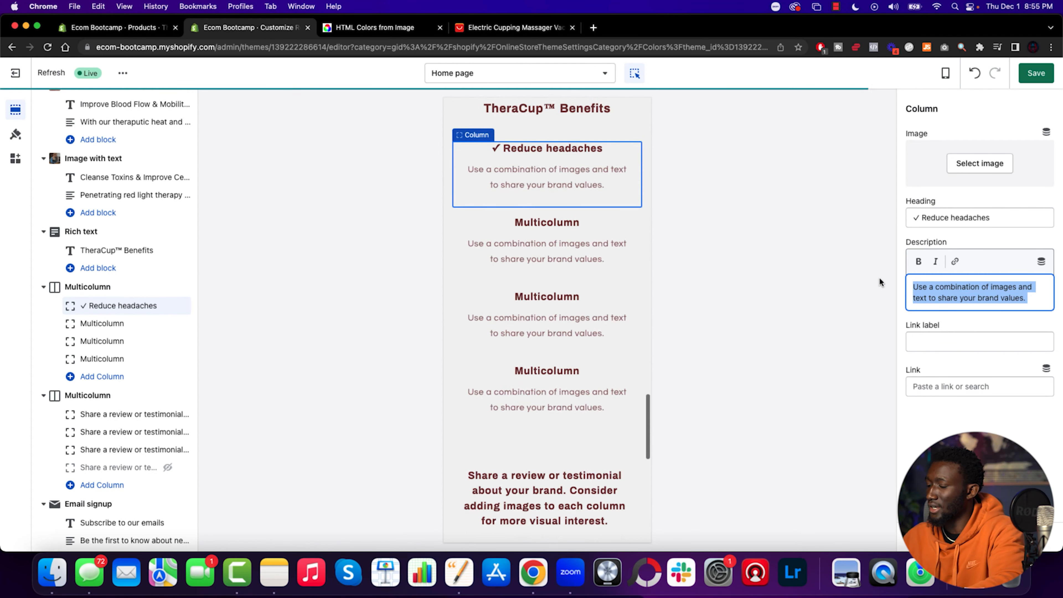
key("BackSpace")
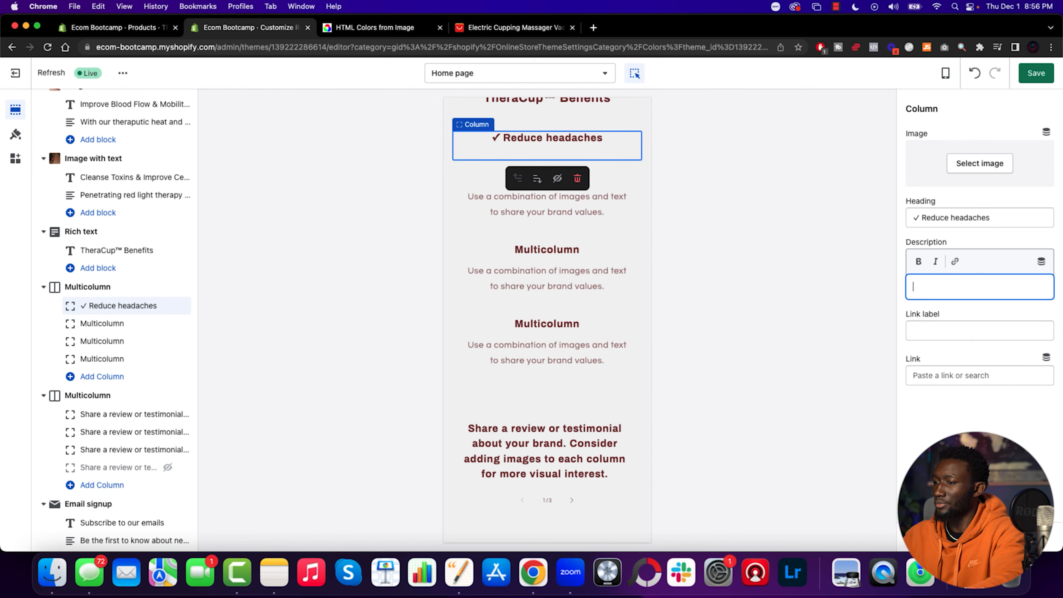
Clear the second benefits column's description and set its heading to "✓ Remove stretch marks" from the copy document.
left_click(590, 213)
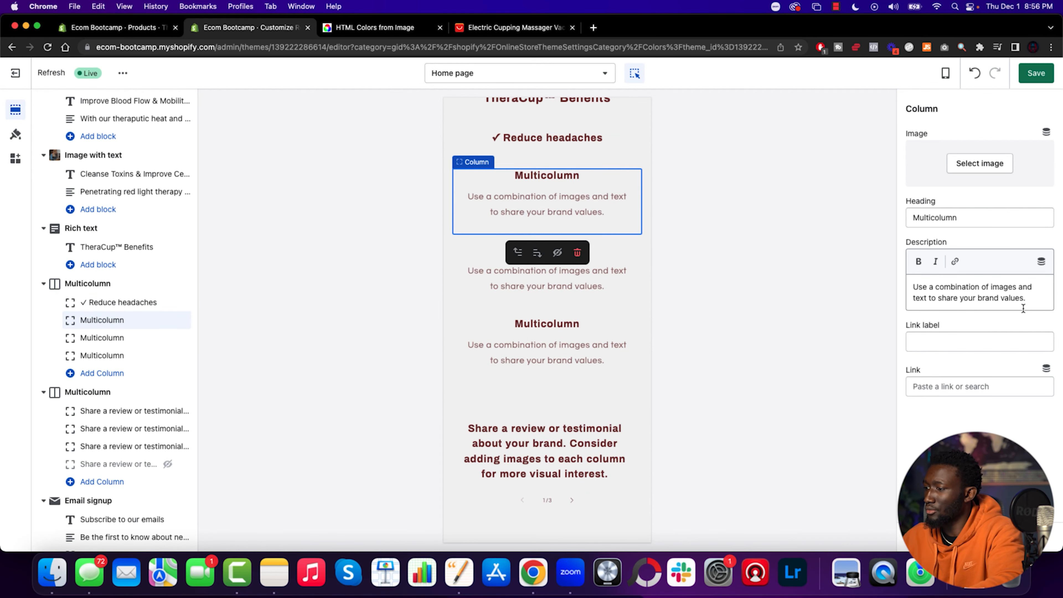
left_click_drag(1023, 309, 869, 272)
key("BackSpace")
key("ctrl+Up")
left_click(191, 295)
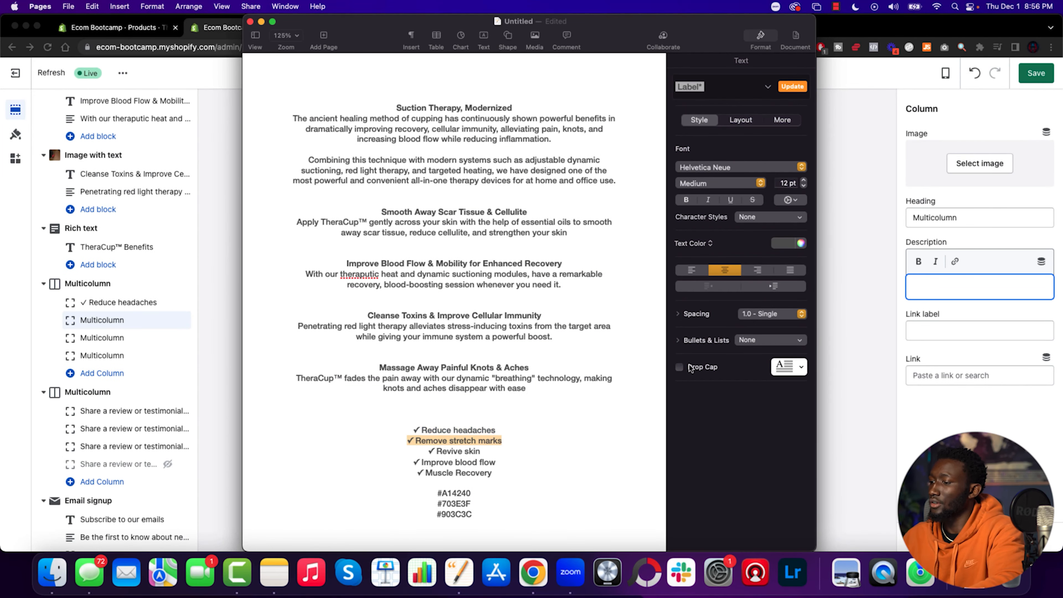
key("super+Tab")
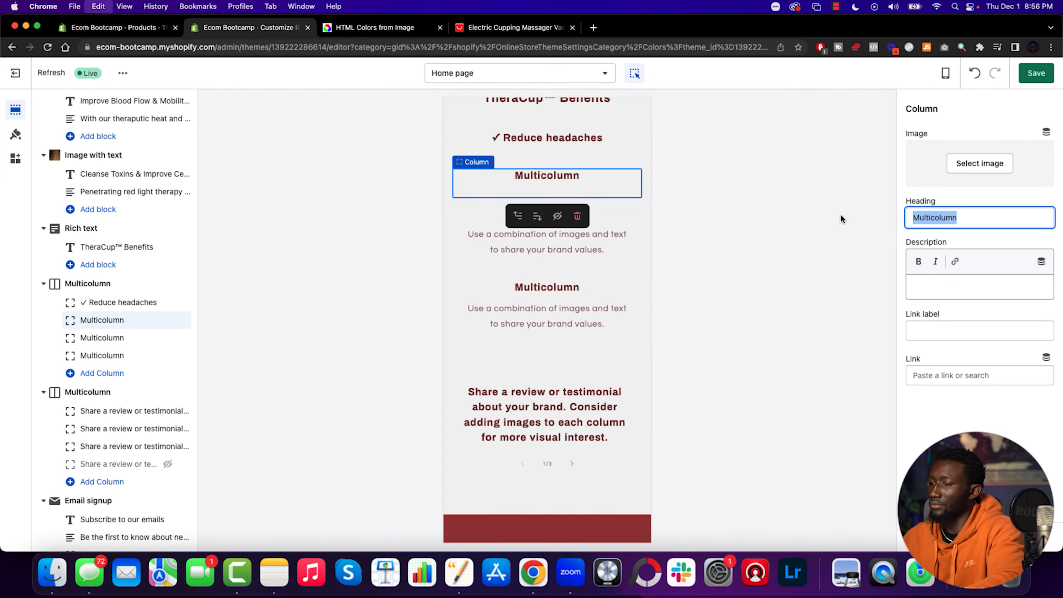
type("✓ Remove stretch marks")
Clear the third benefits column's description and set its heading to "✓ Revives skin", based on the copy document.
left_click(527, 248)
key("ctrl+Up")
left_click(209, 344)
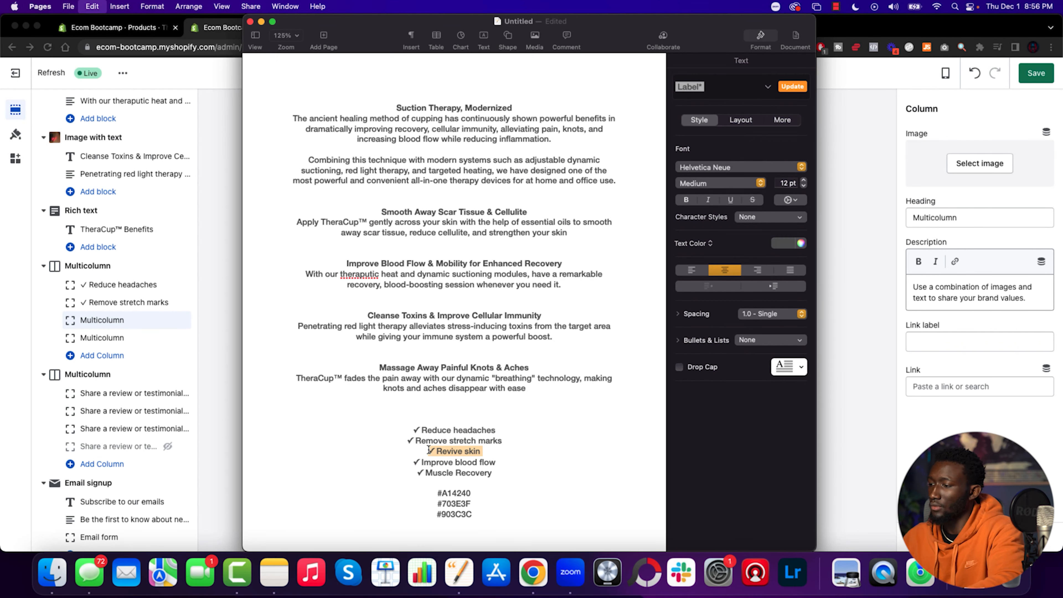
left_click(874, 293)
key("BackSpace")
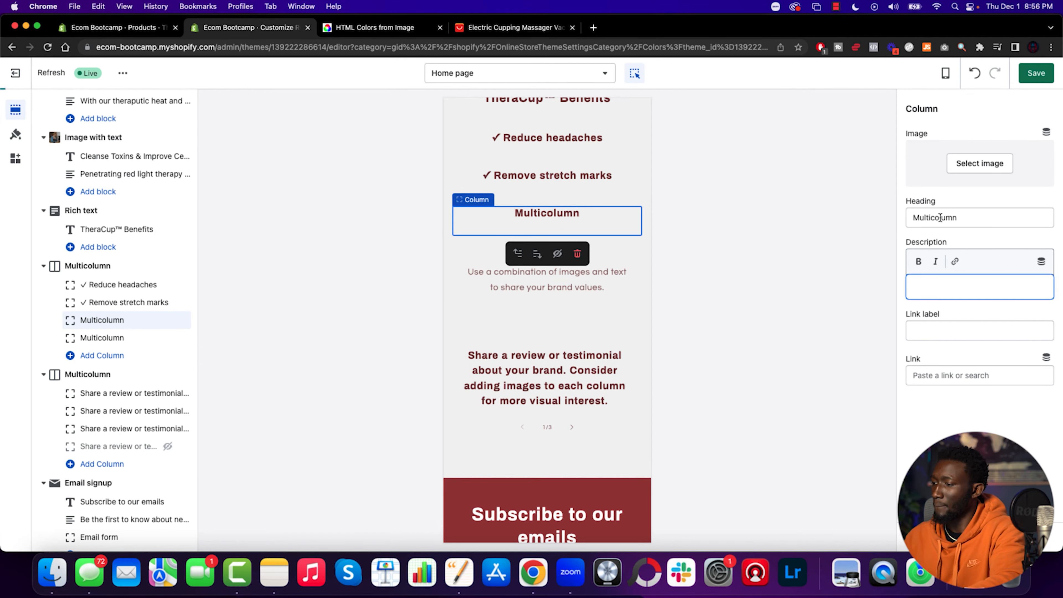
left_click(942, 218)
type("✓ Revive skin")
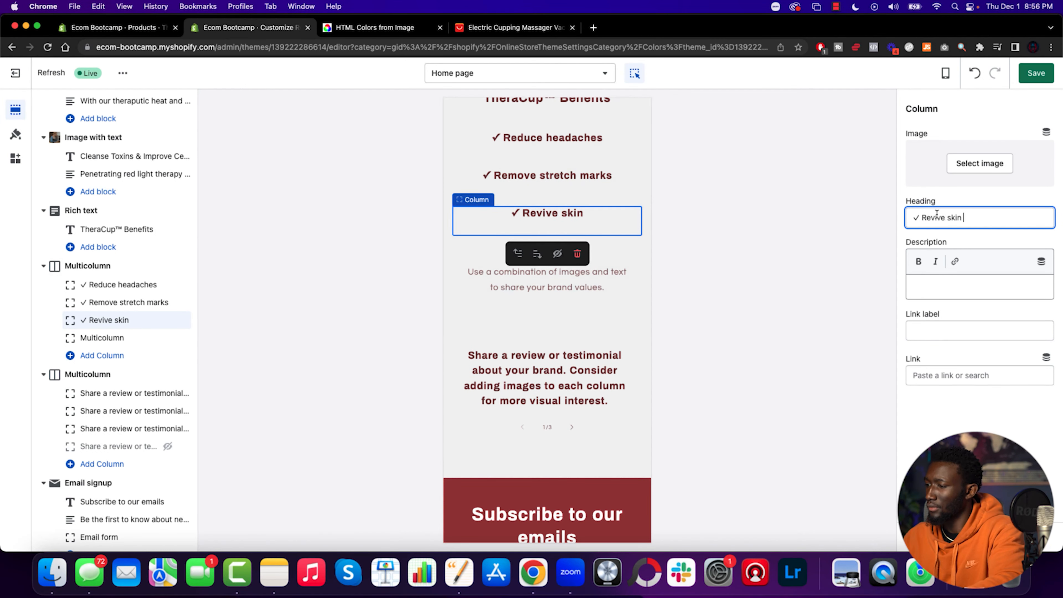
Replace the fourth benefits column's content with only the heading "✓ Improves blood flow" and save the theme.
left_click(598, 285)
left_click(598, 285)
left_click_drag(1034, 297, 912, 286)
key("BackSpace")
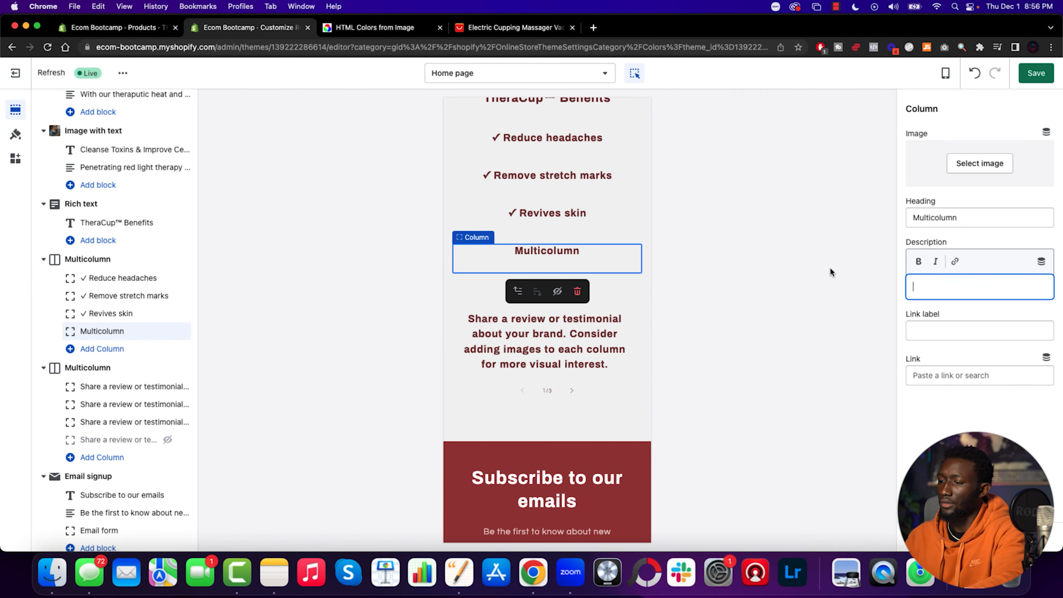
key("ctrl+Up")
left_click(205, 277)
left_click(831, 311)
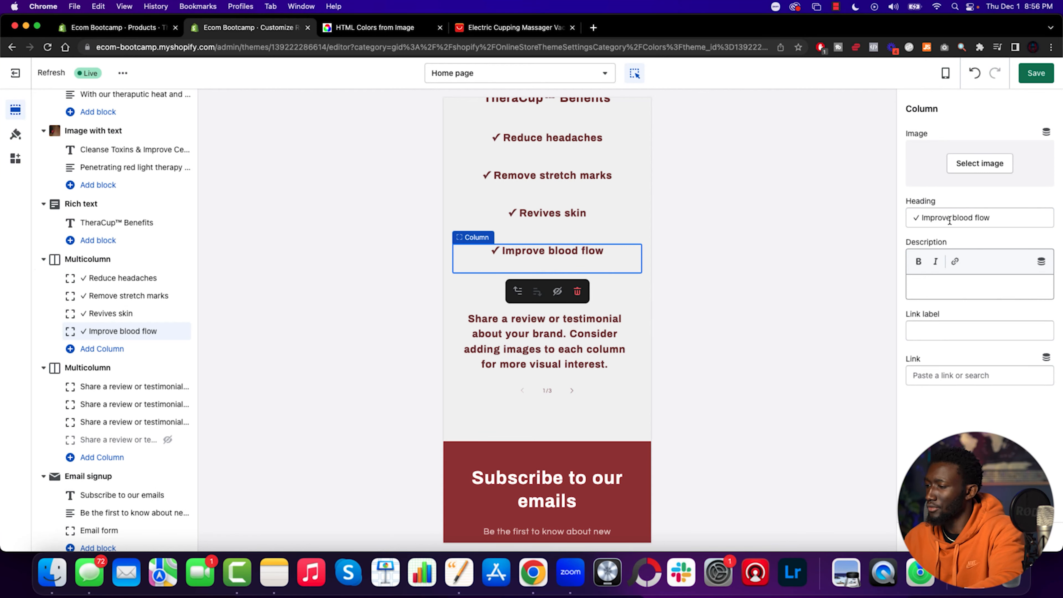
scroll(612, 349, "down", 7)
key("super+s")
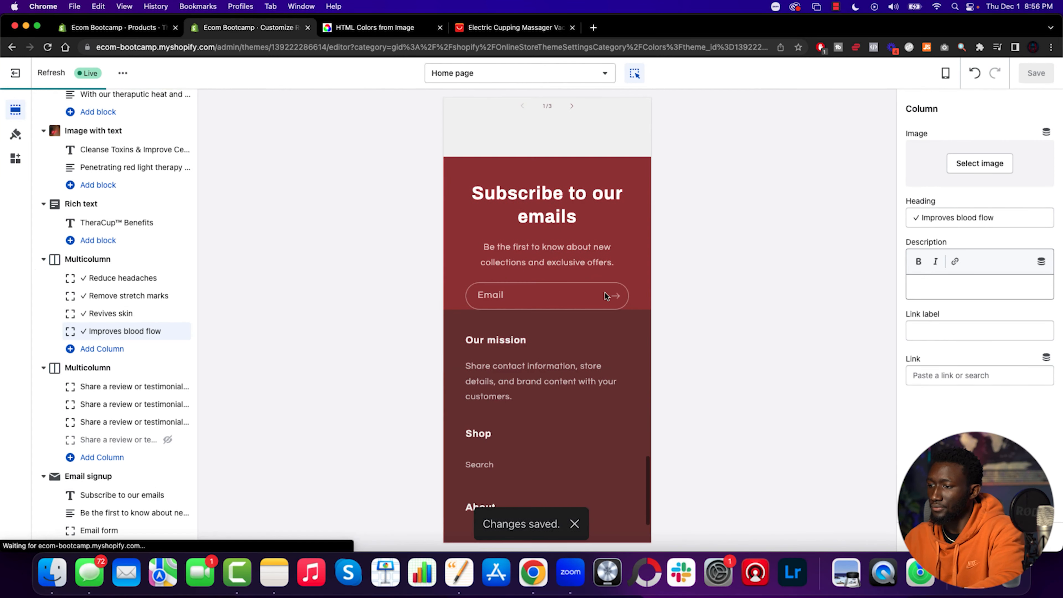
Set the Email signup section's color scheme to Background 1.
left_click(492, 189)
left_click(640, 187)
left_click(980, 147)
left_click(985, 171)
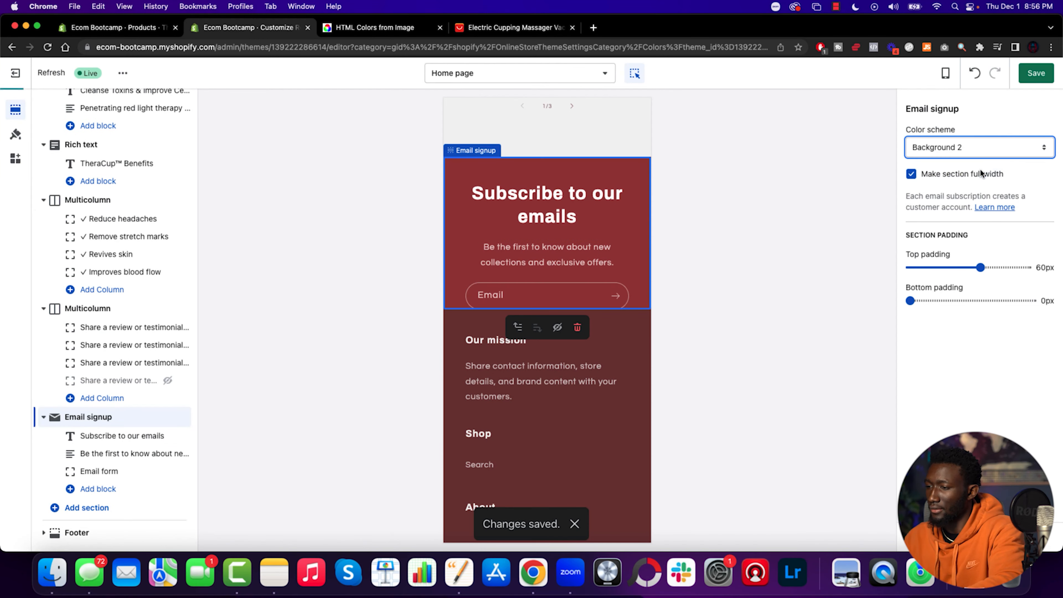
left_click(980, 147)
left_click(962, 136)
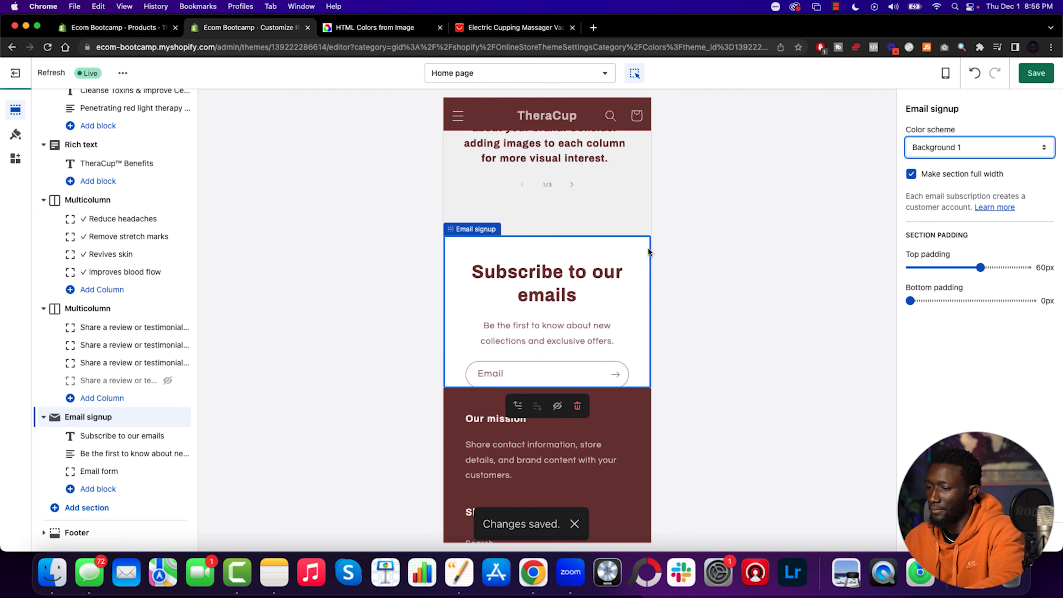
Review the benefits, testimonial and email signup sections in the home page's mobile preview.
scroll(588, 286, "down", 4)
scroll(587, 317, "up", 10)
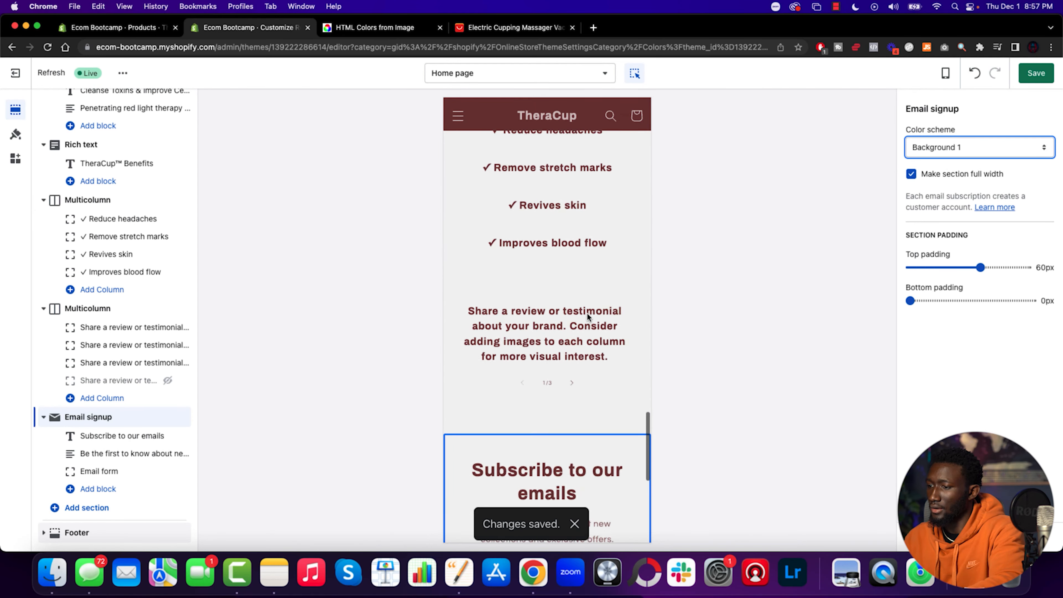
scroll(564, 376, "up", 7)
scroll(563, 376, "down", 9)
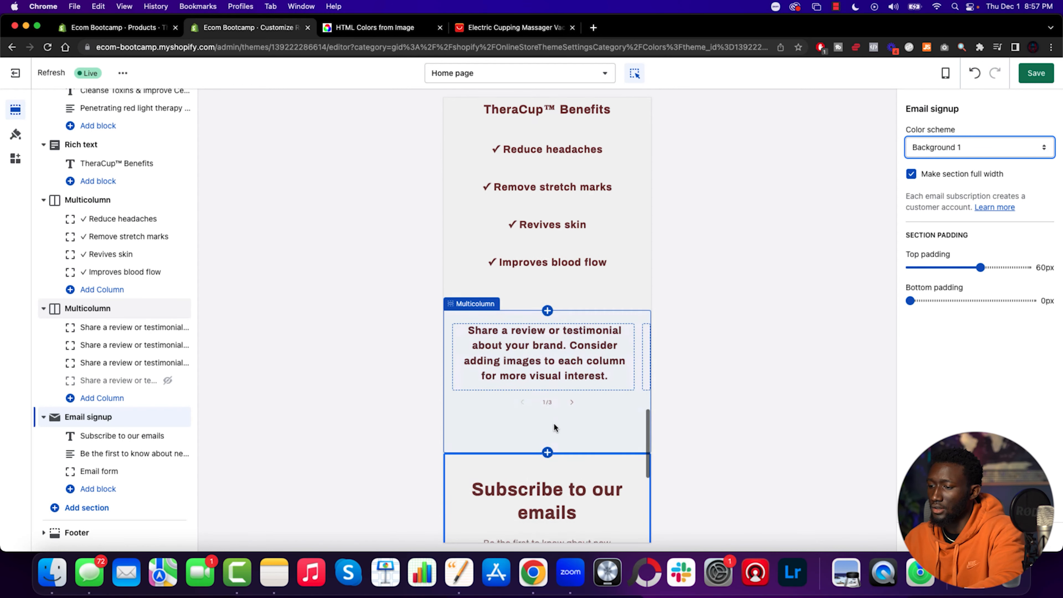
scroll(554, 423, "down", 8)
scroll(554, 424, "up", 2)
scroll(554, 424, "down", 4)
scroll(554, 423, "up", 8)
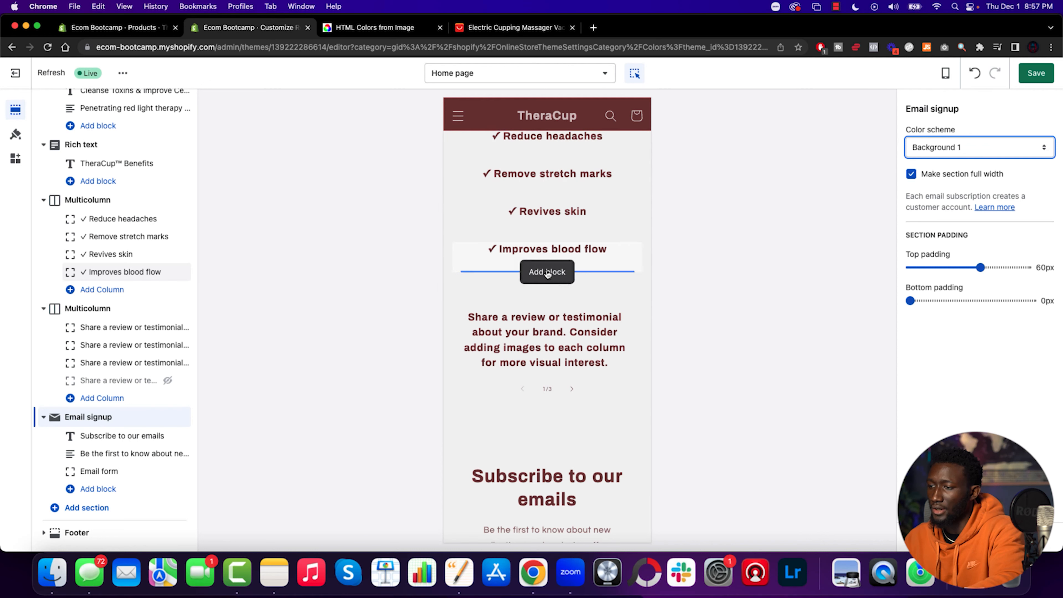
left_click(548, 271)
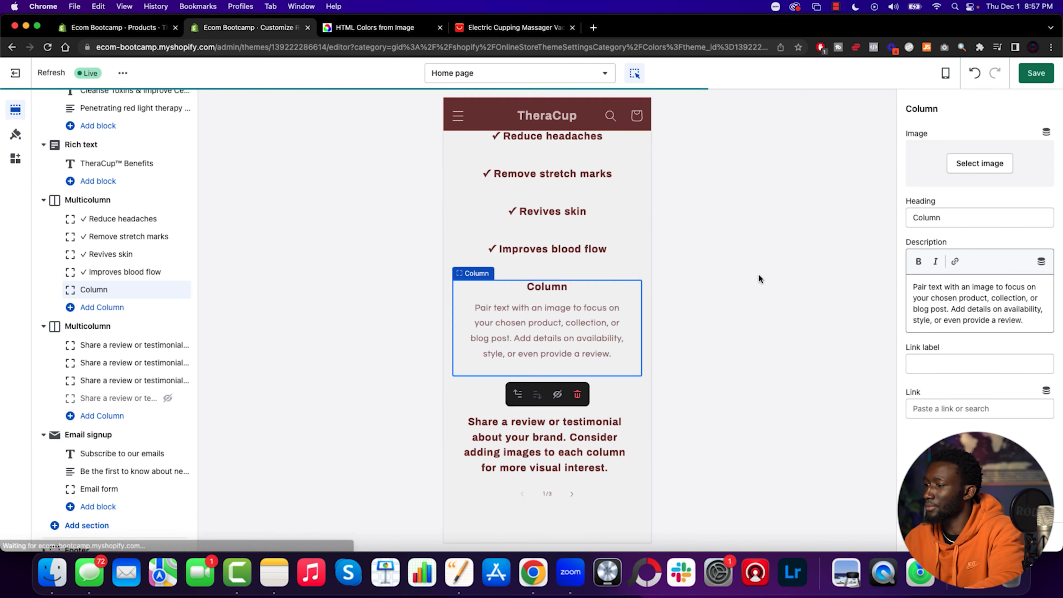
left_click(578, 393)
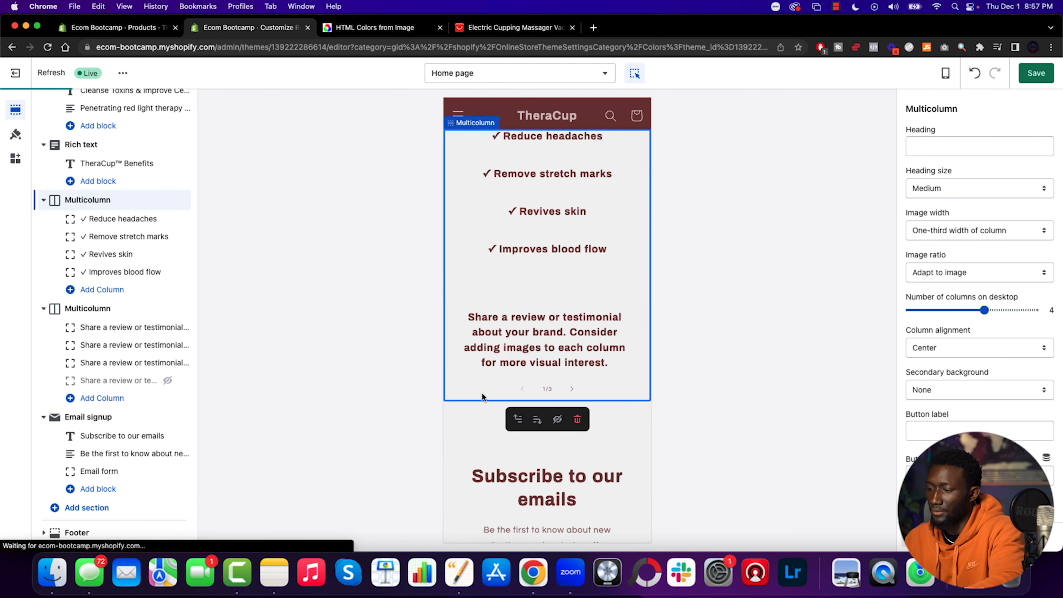
Add a Rich text section below the Email signup section of the home page.
left_click(83, 513)
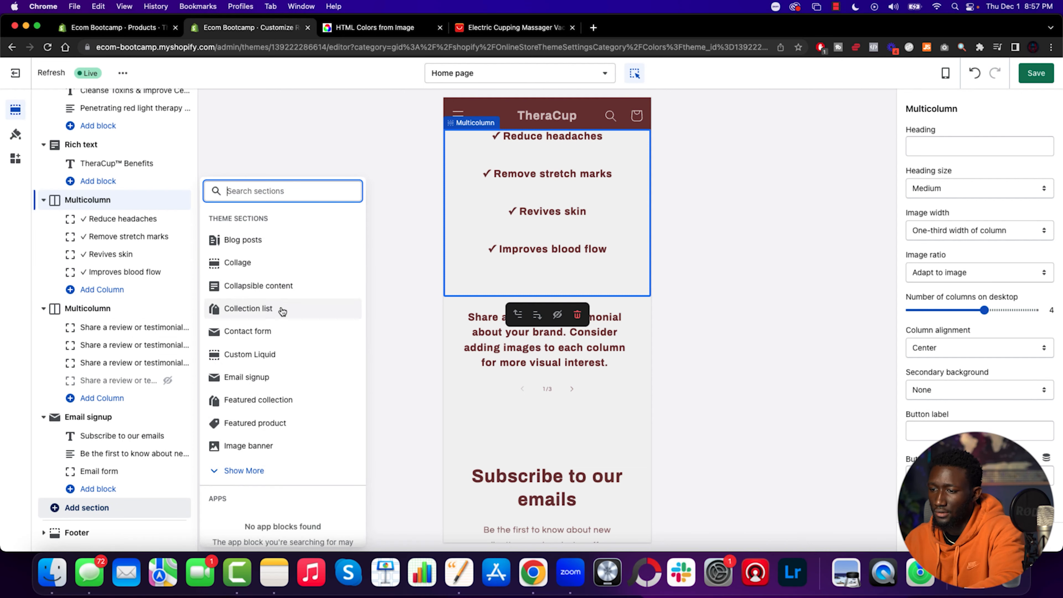
left_click(269, 470)
scroll(283, 438, "down", 2)
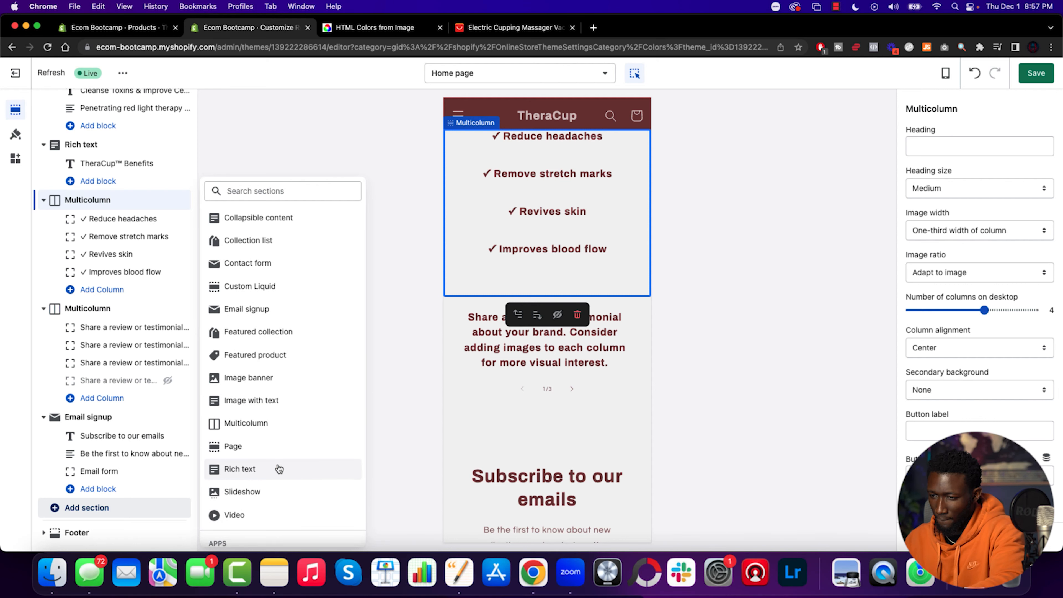
left_click(277, 469)
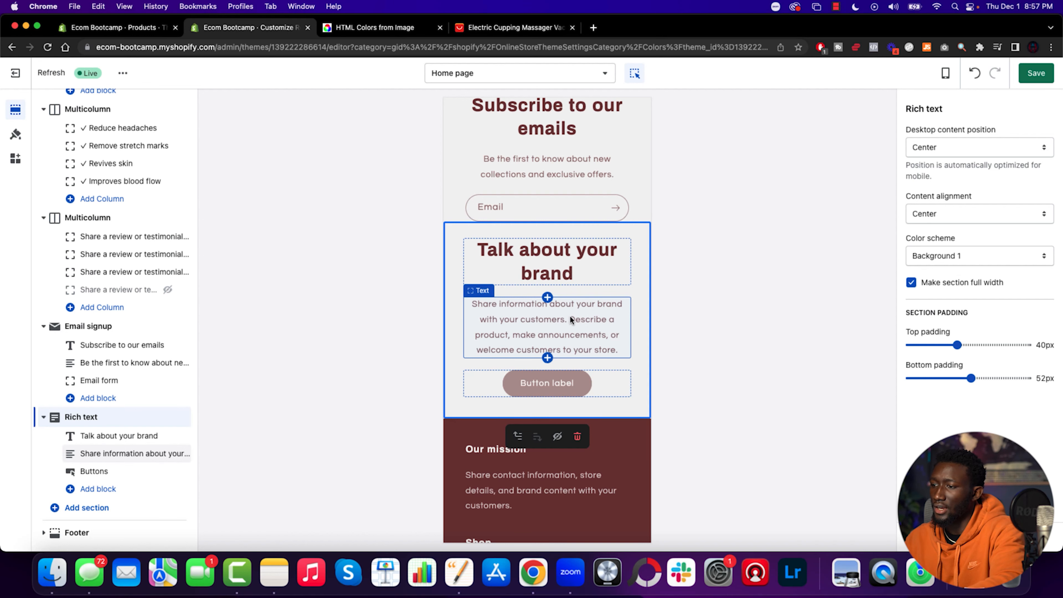
Remove the heading and text blocks from the new Rich text section, keeping only its button block.
left_click(607, 272)
left_click(580, 303)
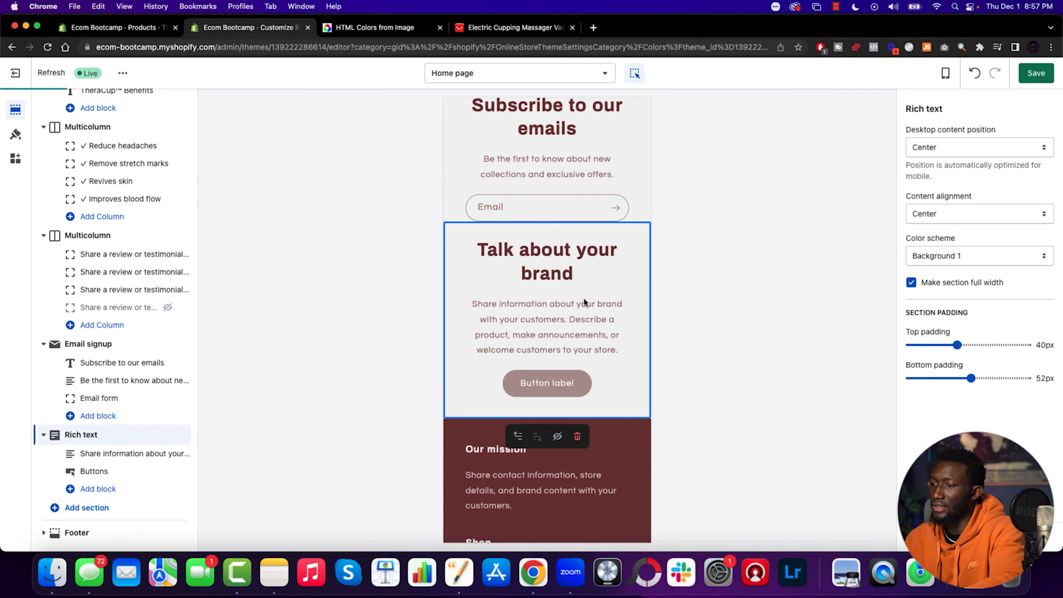
left_click(593, 275)
left_click(575, 318)
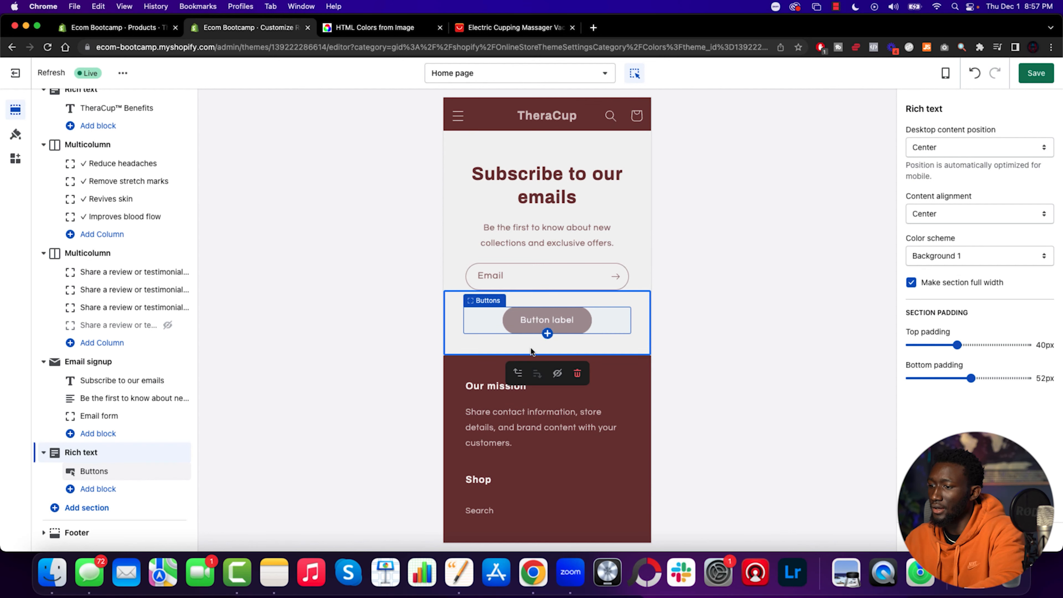
Move the button-only Rich text section up to directly below the benefits Multicolumn, above the testimonials.
left_click(518, 373)
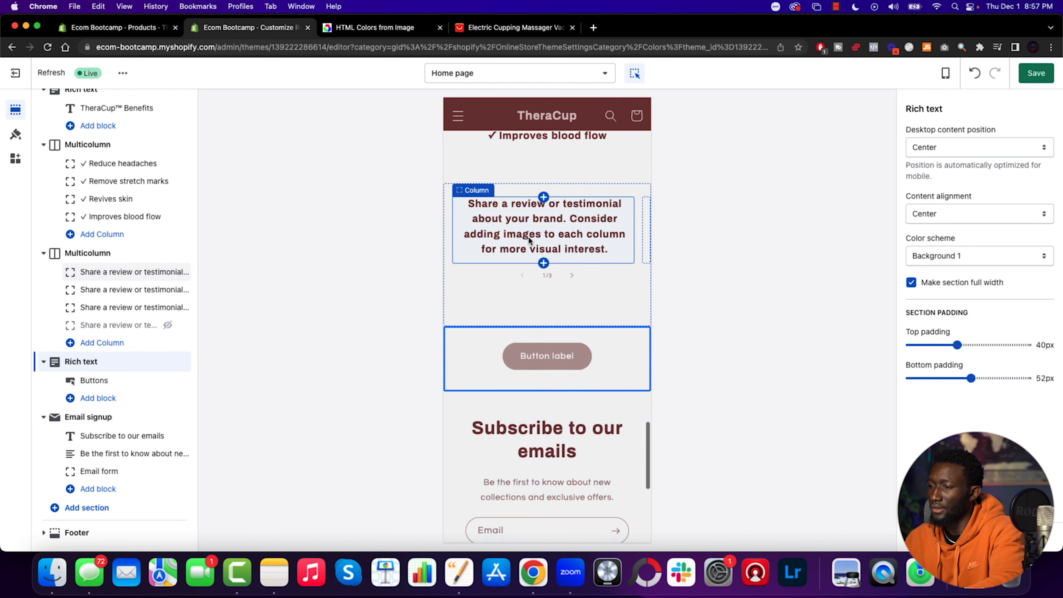
left_click(519, 410)
scroll(547, 235, "up", 3)
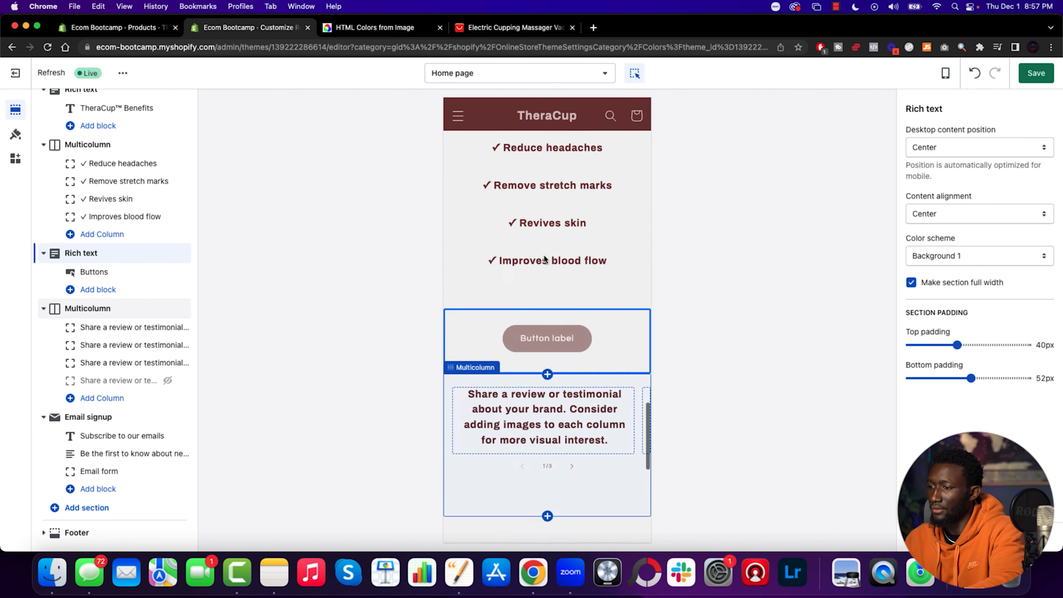
scroll(545, 262, "up", 3)
Label the Rich text section's first button "SHOP NOW", link it to the TheraCup™ product, and save the theme.
left_click(541, 454)
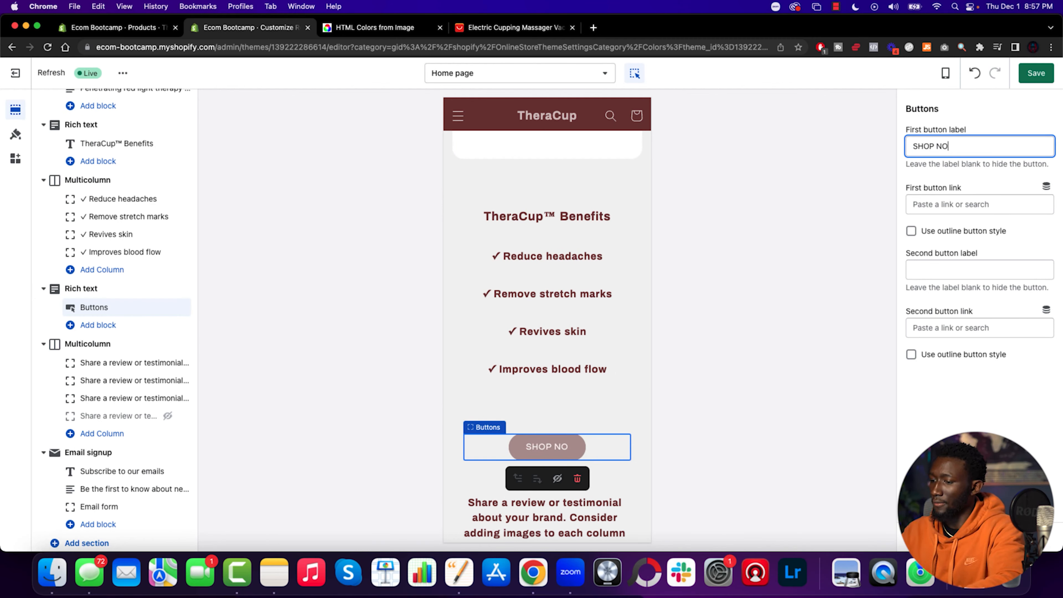
left_click(945, 205)
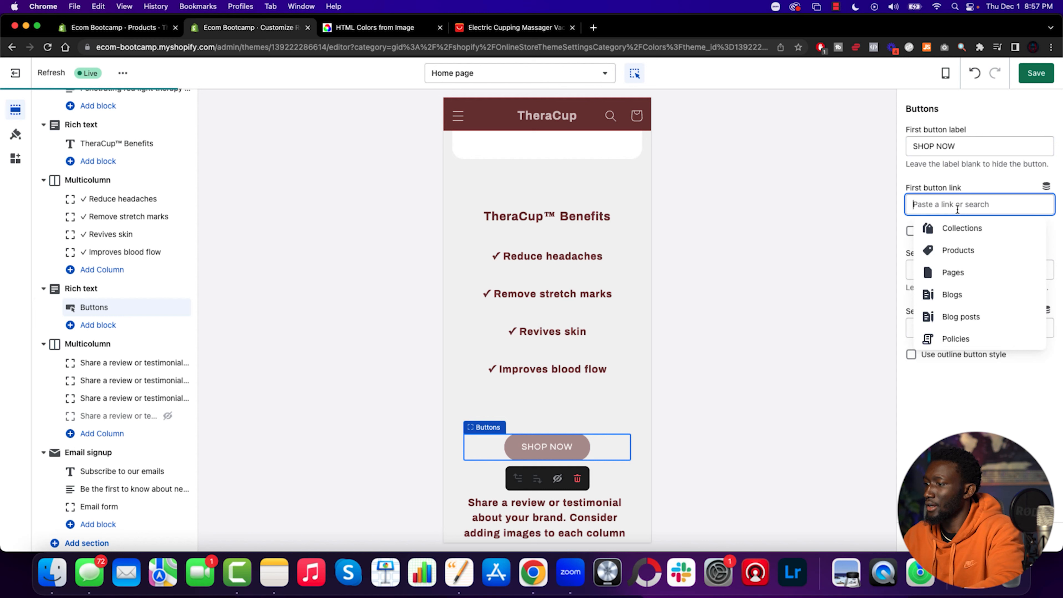
left_click(958, 250)
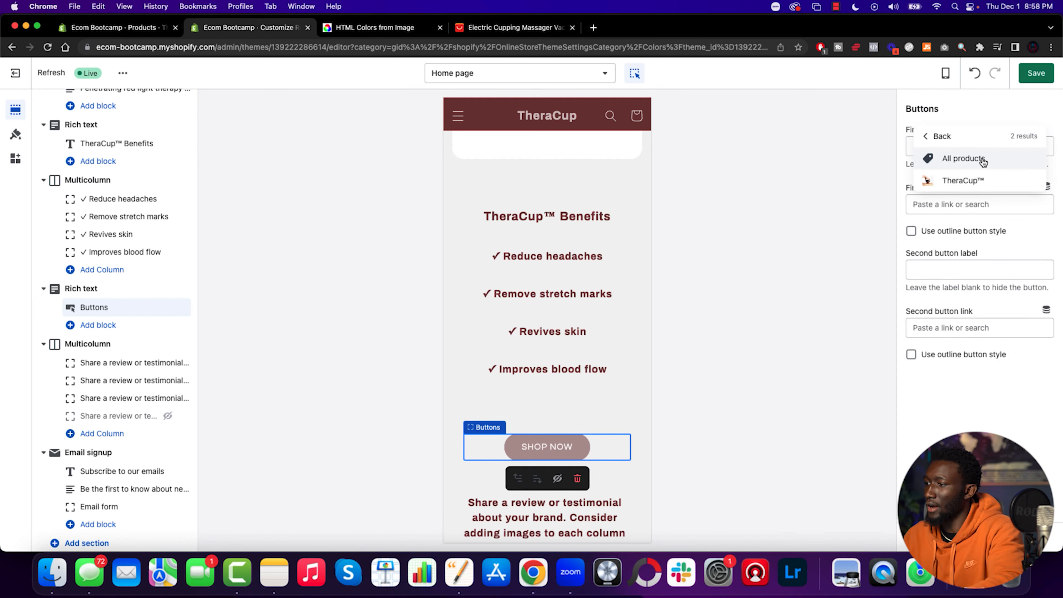
left_click(962, 181)
left_click(1033, 81)
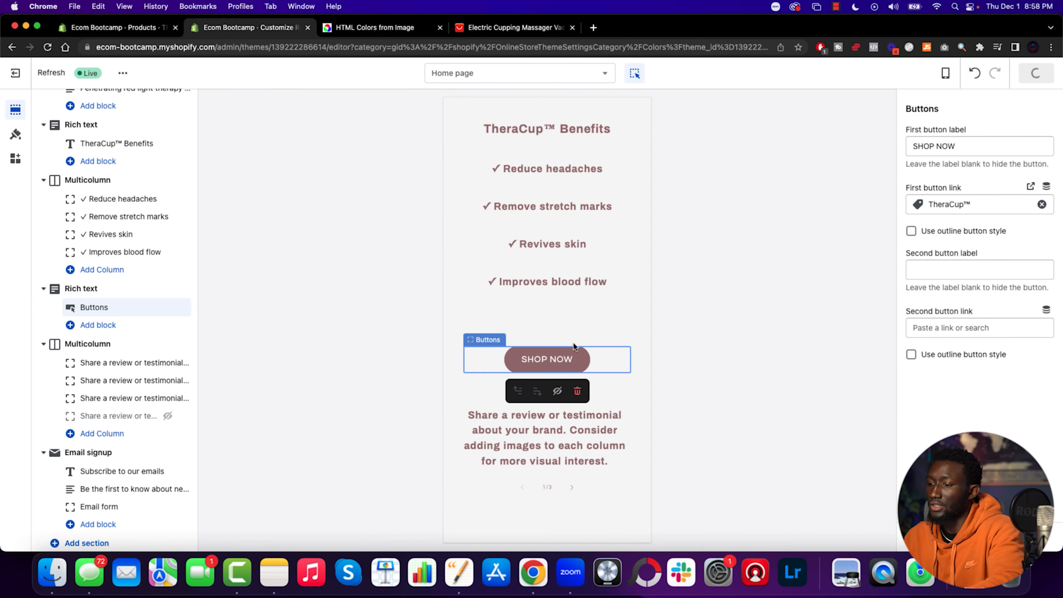
scroll(573, 346, "down", 3)
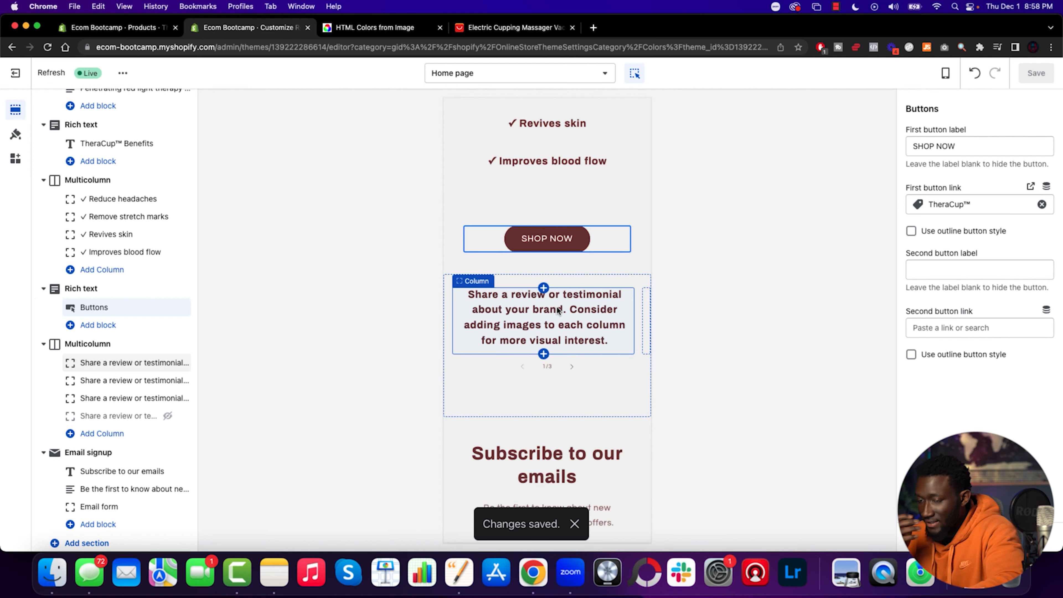
Select the first testimonial column for editing, check the home page preview, and save the theme.
double_click(564, 331)
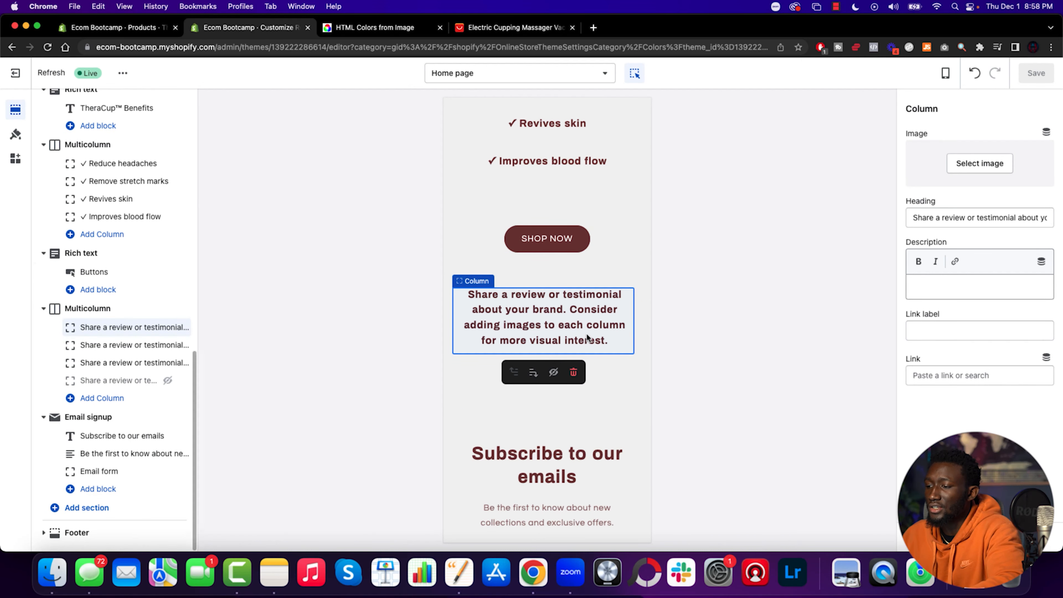
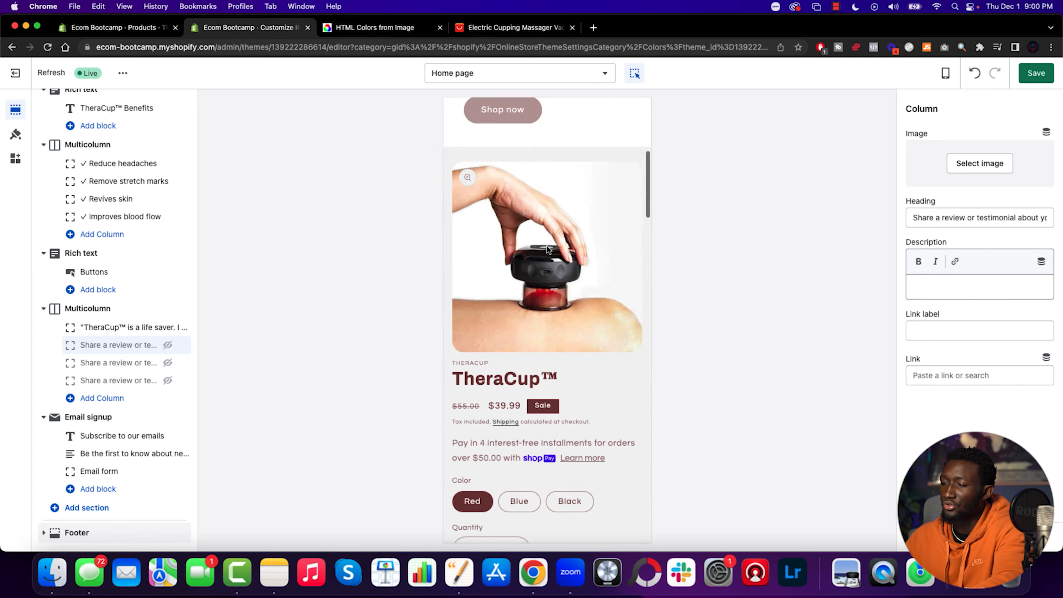
scroll(546, 248, "down", 15)
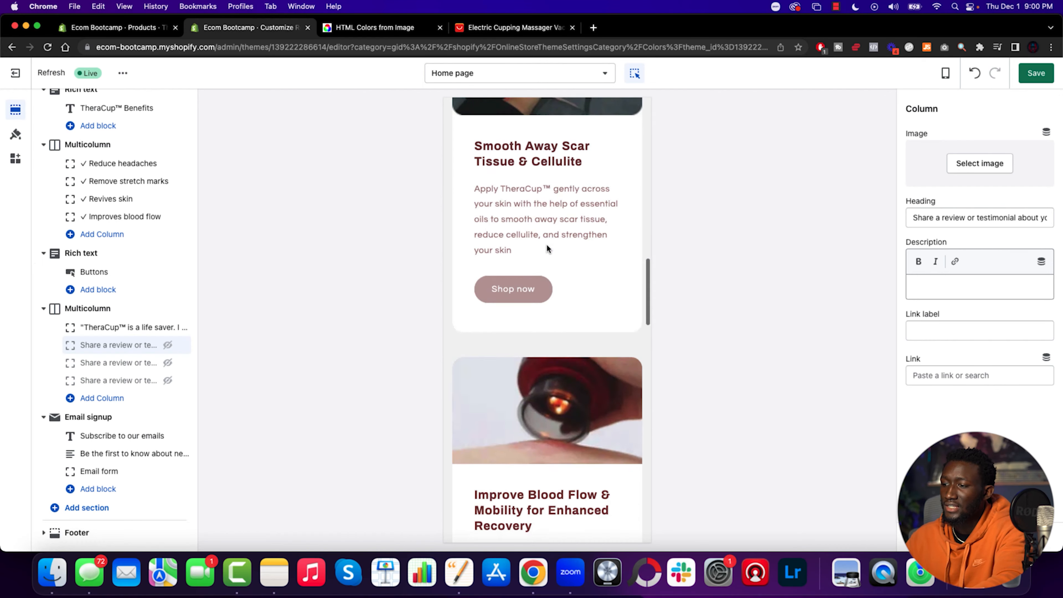
scroll(547, 245, "down", 10)
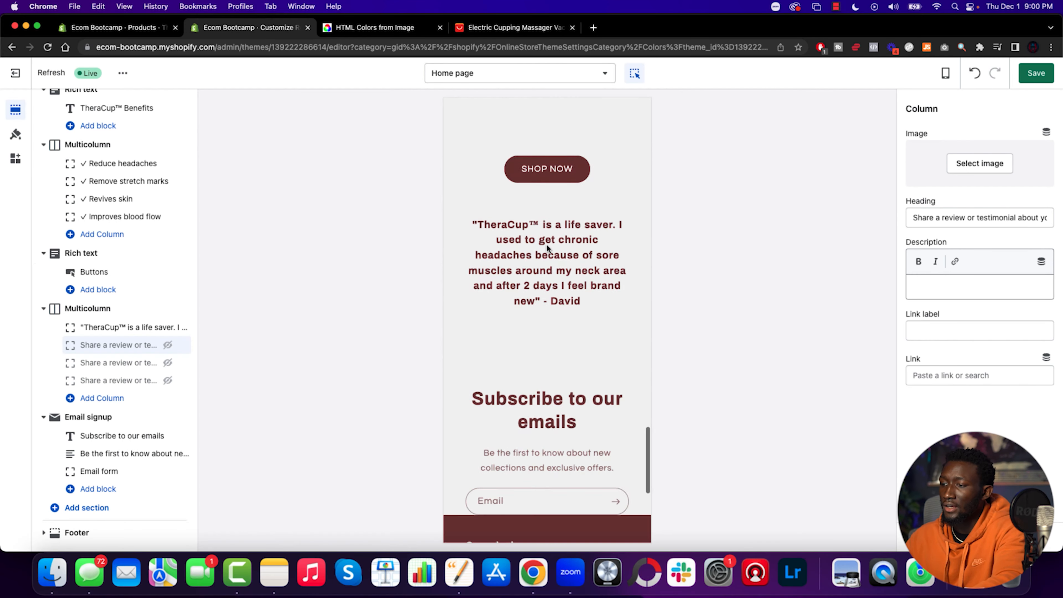
scroll(546, 245, "up", 20)
scroll(591, 284, "up", 5)
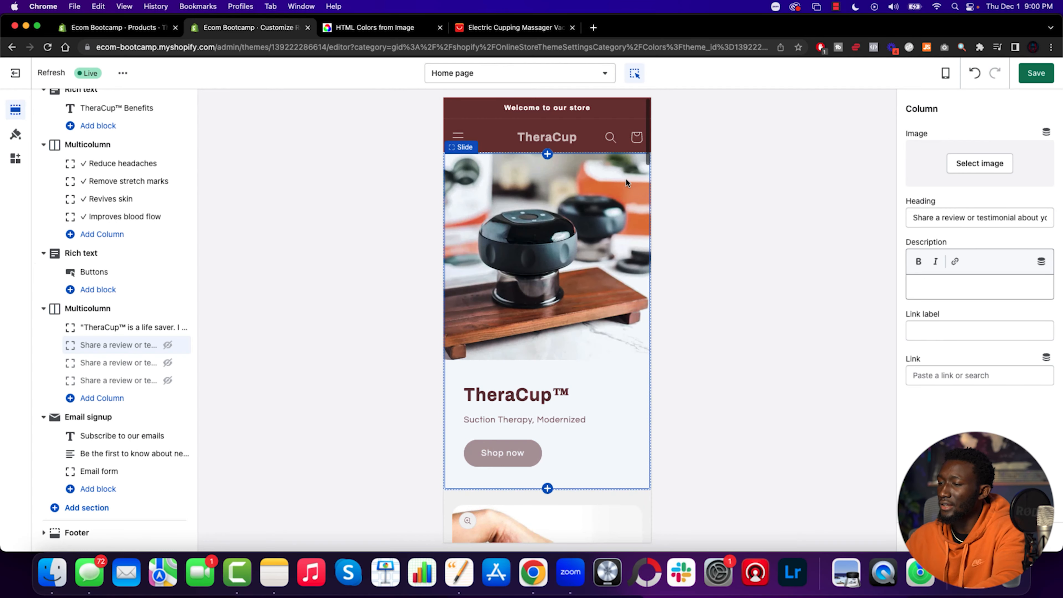
left_click(1036, 74)
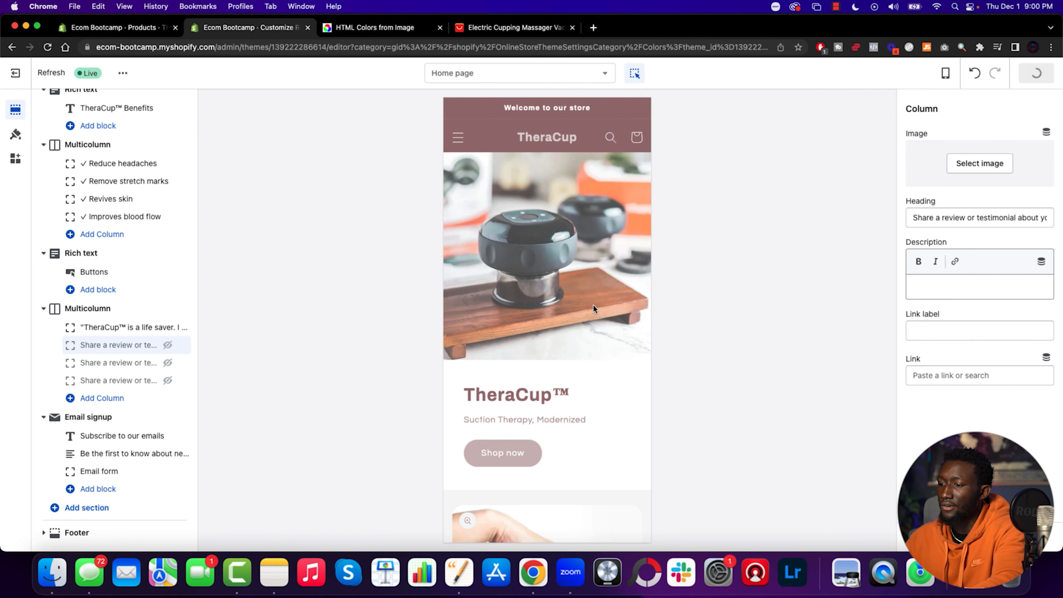
Switch the theme editor from the home page to the Default product template.
left_click(517, 77)
left_click(463, 159)
left_click(490, 156)
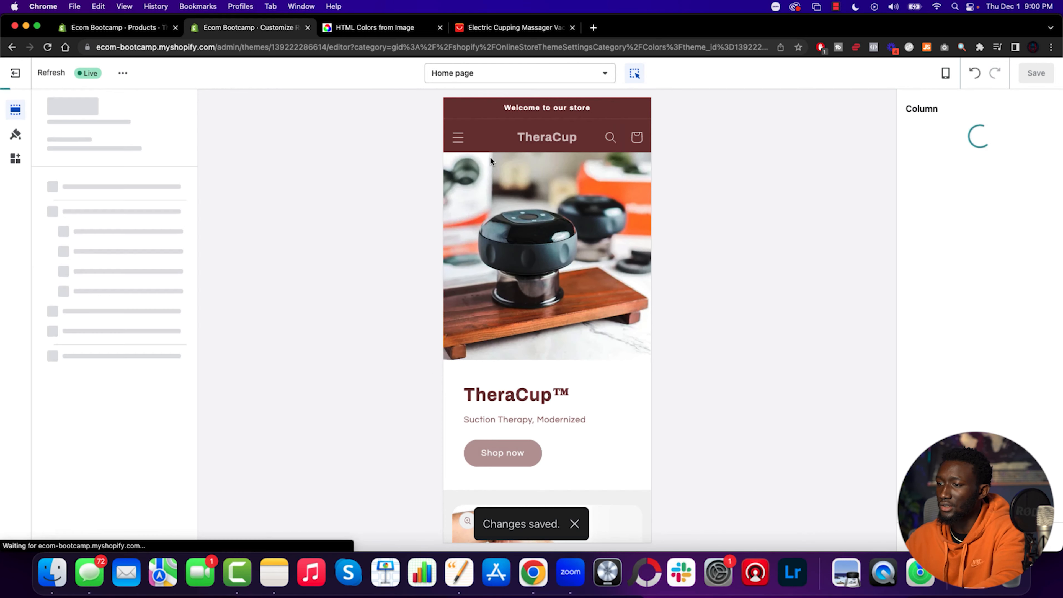
Examine the product page preview, including the image gallery, price, color options, purchase buttons, description and the section below them.
scroll(566, 329, "down", 2)
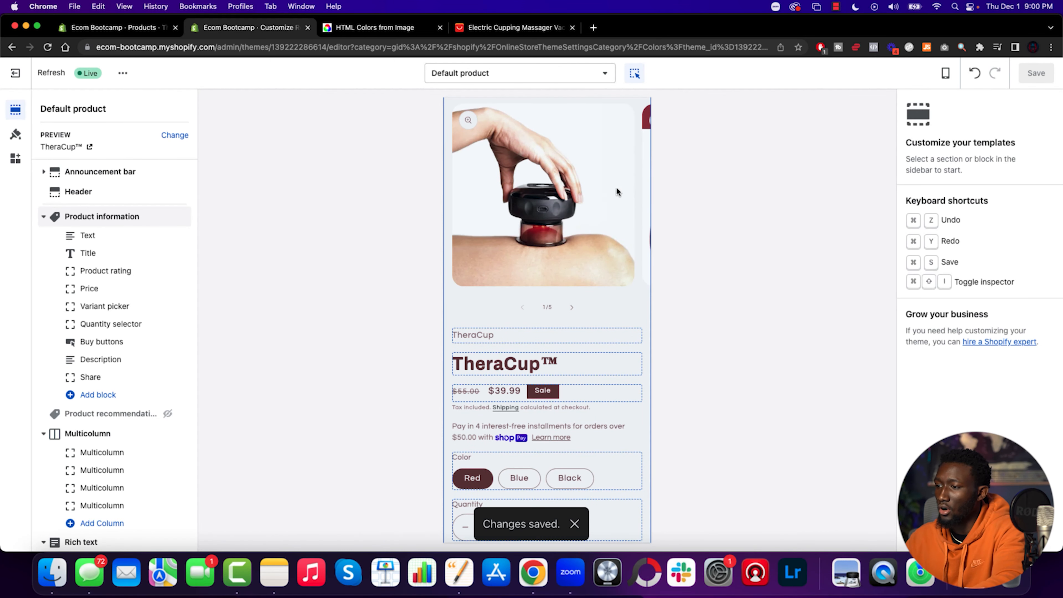
scroll(577, 262, "down", 2)
left_click(575, 196)
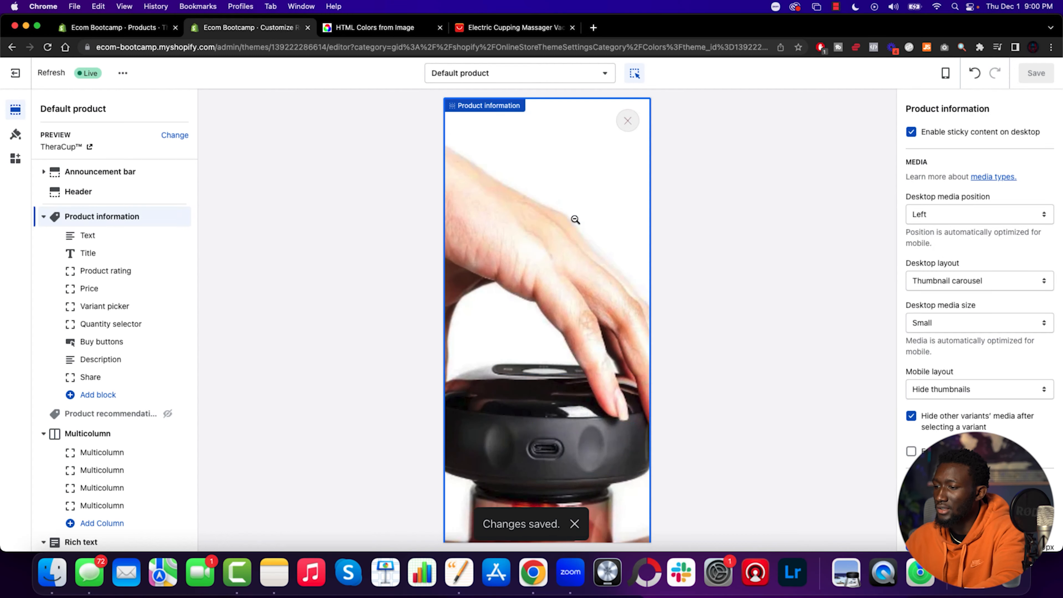
left_click(566, 383)
left_click(571, 329)
left_click(570, 331)
scroll(571, 333, "up", 1)
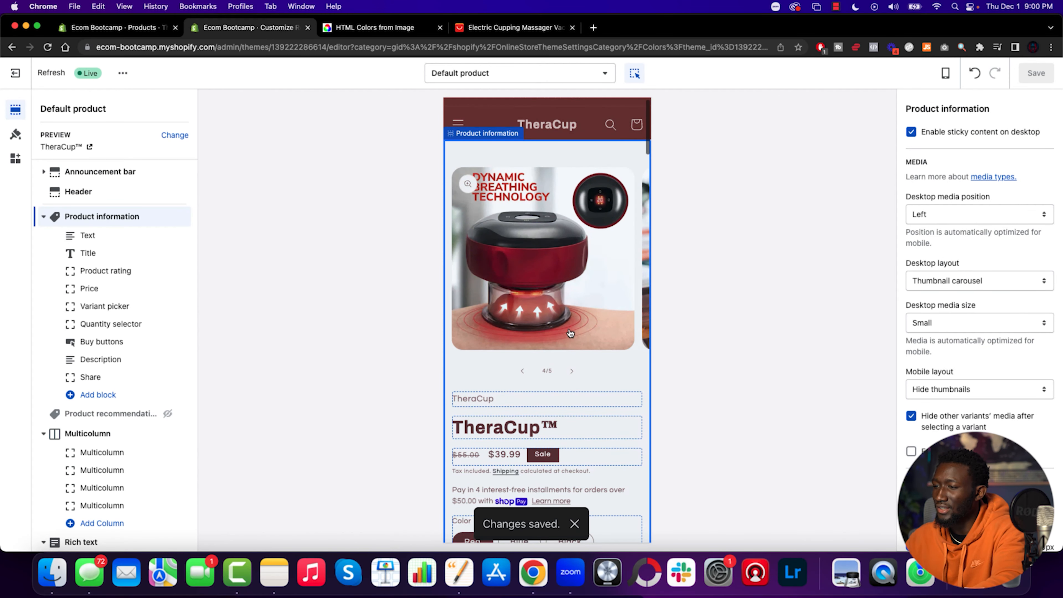
left_click(573, 372)
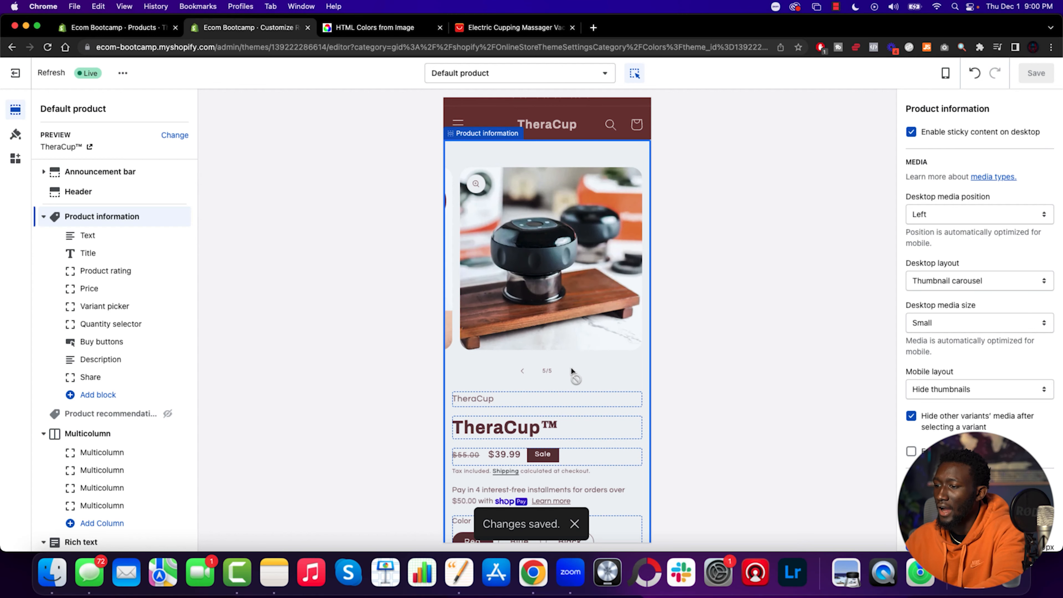
scroll(572, 398, "down", 5)
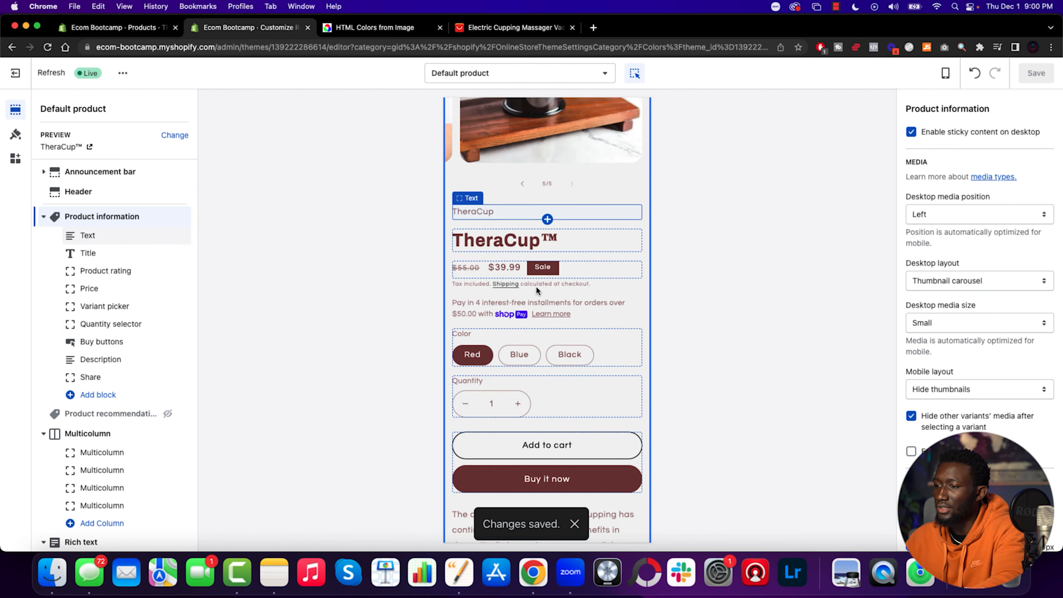
scroll(523, 323, "down", 3)
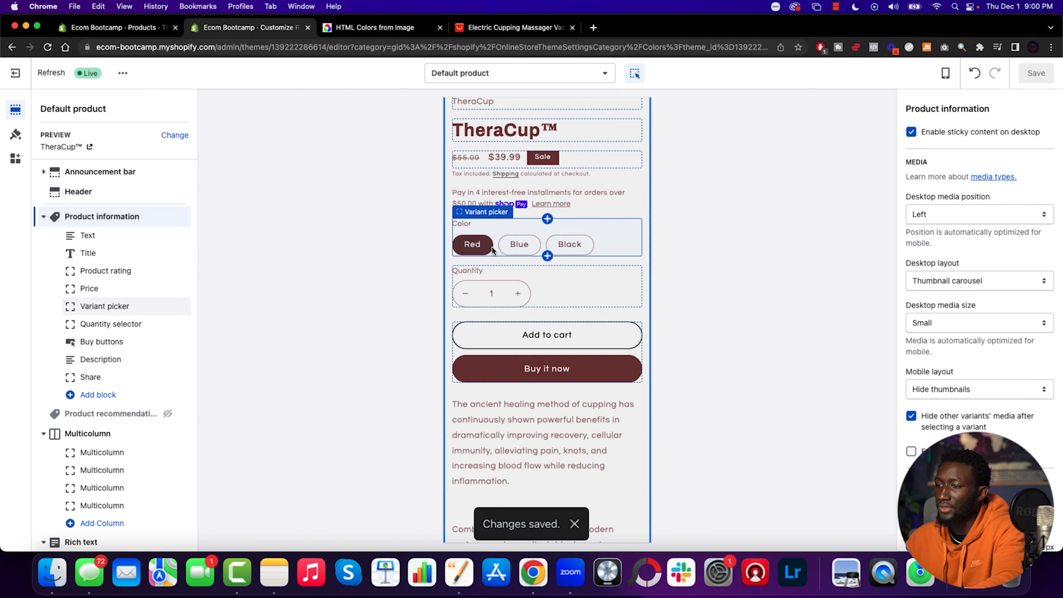
scroll(527, 302, "down", 6)
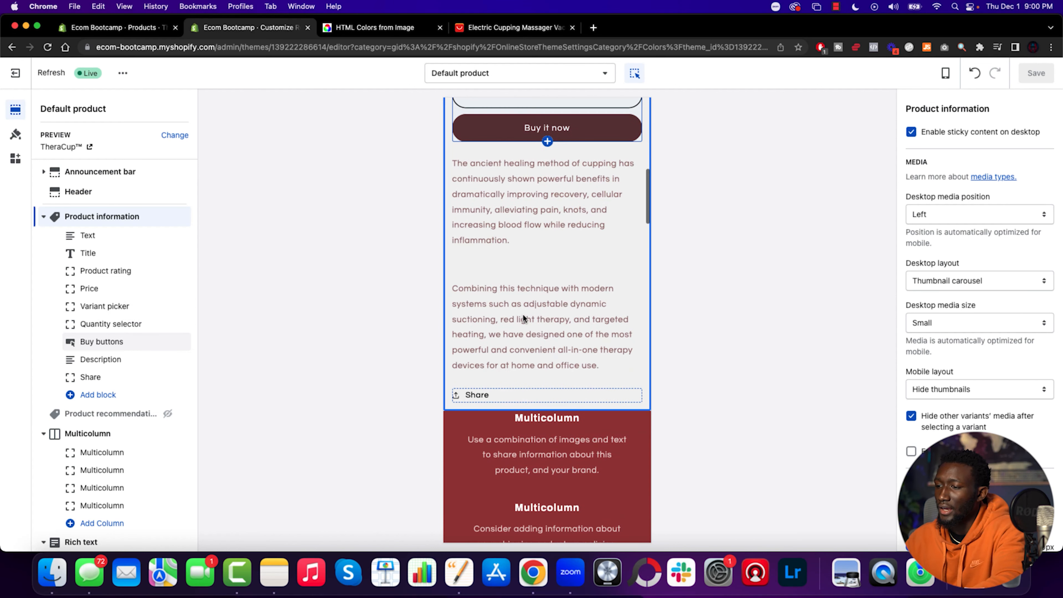
scroll(523, 336, "down", 6)
Move the product page's red Multicolumn section down to directly below the second Image with text section.
left_click(477, 228)
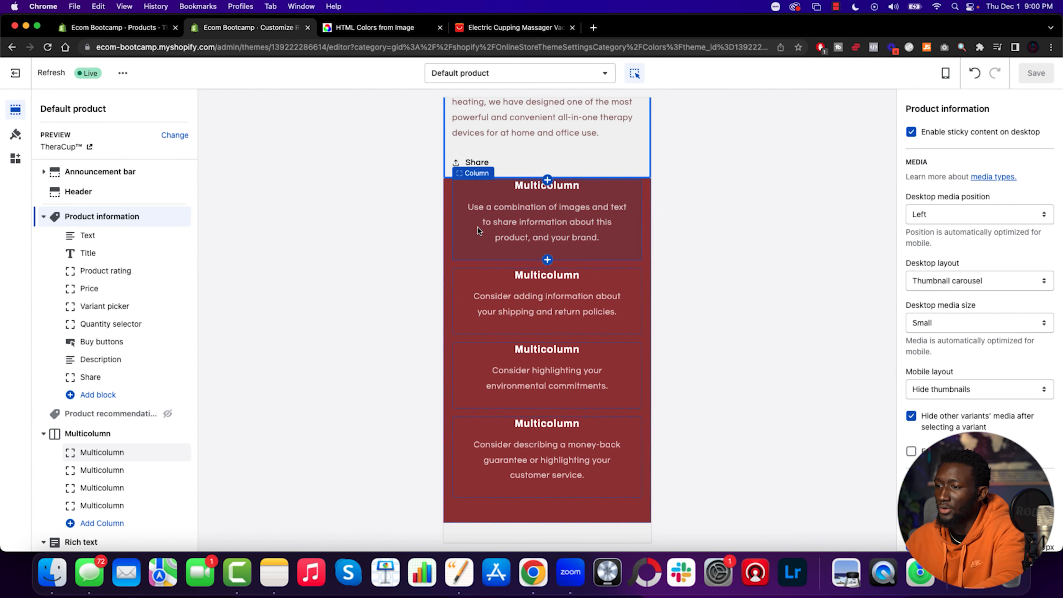
scroll(465, 293, "down", 1)
left_click(464, 304)
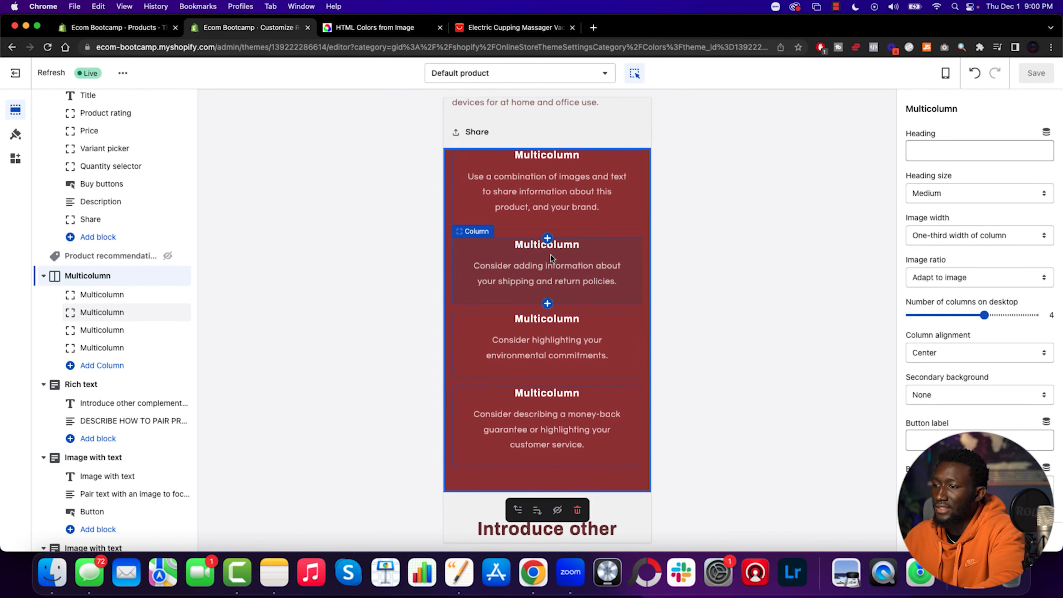
scroll(551, 255, "up", 10)
scroll(551, 254, "down", 5)
scroll(551, 341, "down", 10)
scroll(528, 219, "up", 10)
left_click_drag(178, 276, 161, 462)
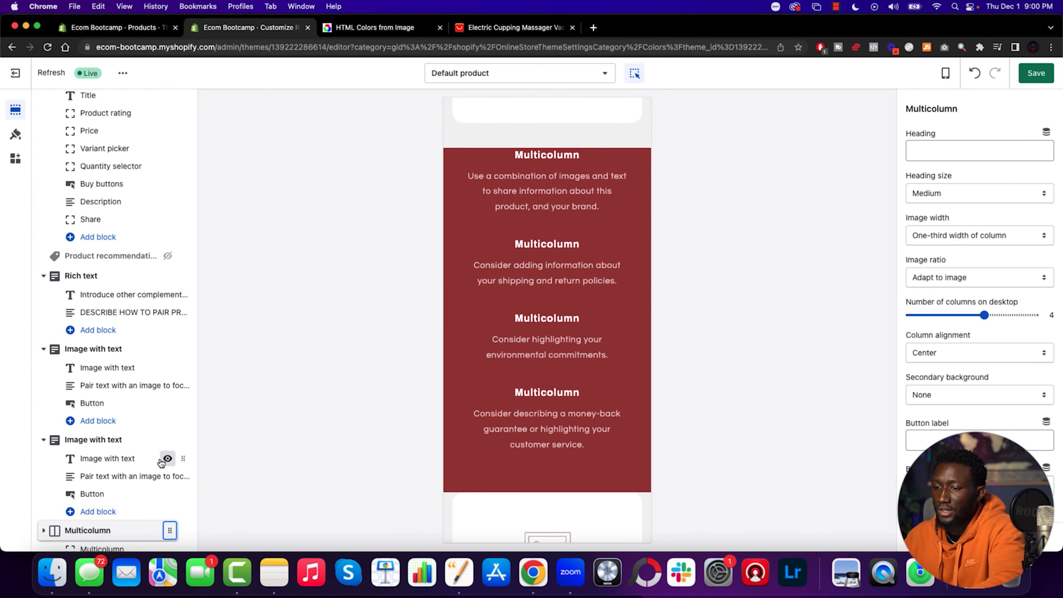
Move the Collapsible content section up to directly below Product information, above the hidden Product recommendations.
scroll(545, 302, "up", 10)
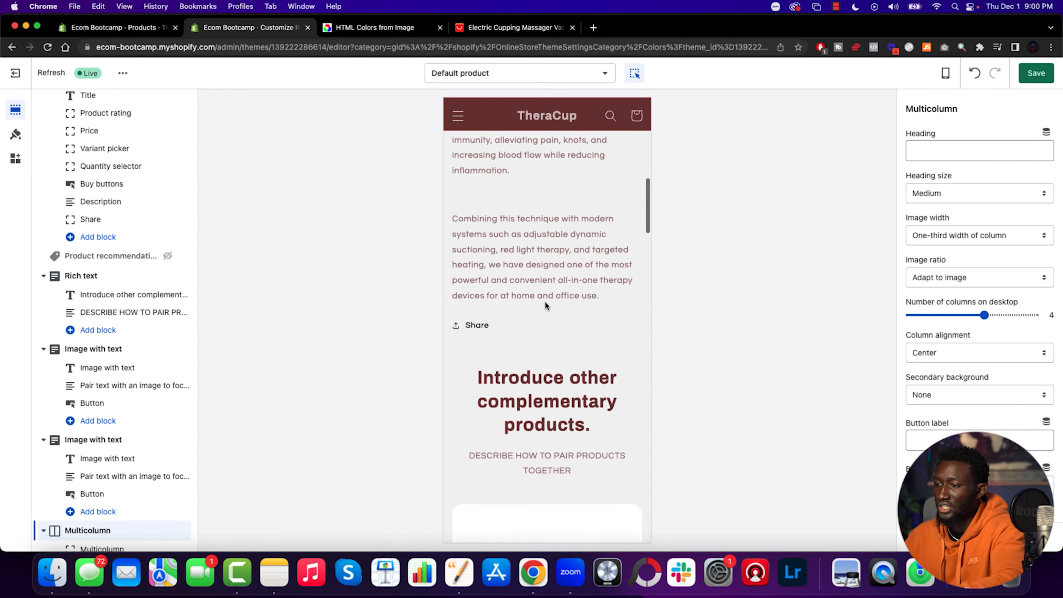
scroll(545, 300, "up", 3)
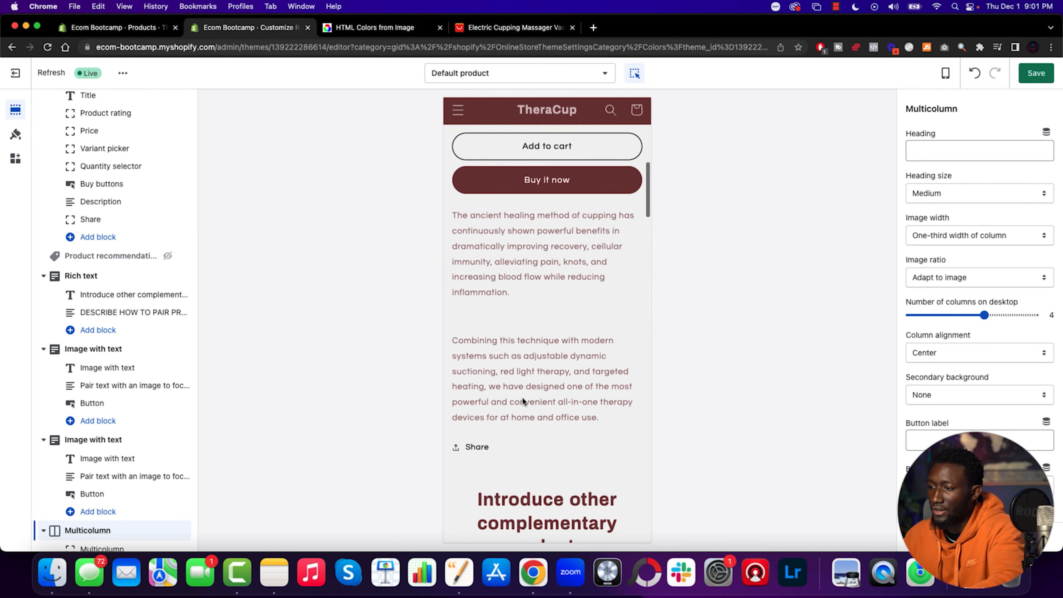
scroll(523, 396, "down", 7)
scroll(107, 381, "down", 4)
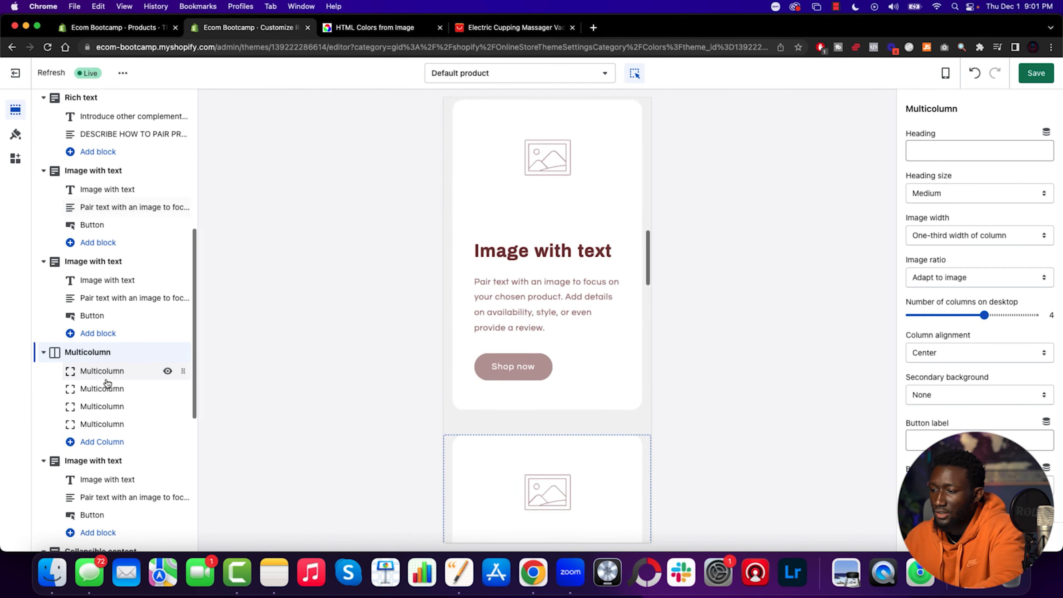
scroll(512, 290, "down", 20)
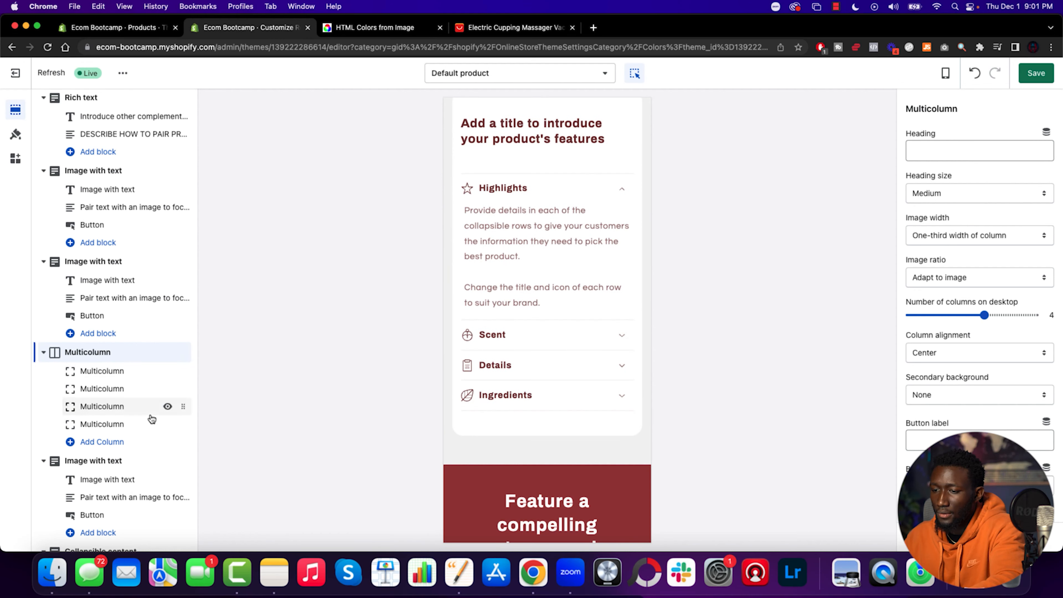
scroll(152, 460, "down", 8)
left_click_drag(178, 343, 145, 440)
scroll(126, 431, "down", 5)
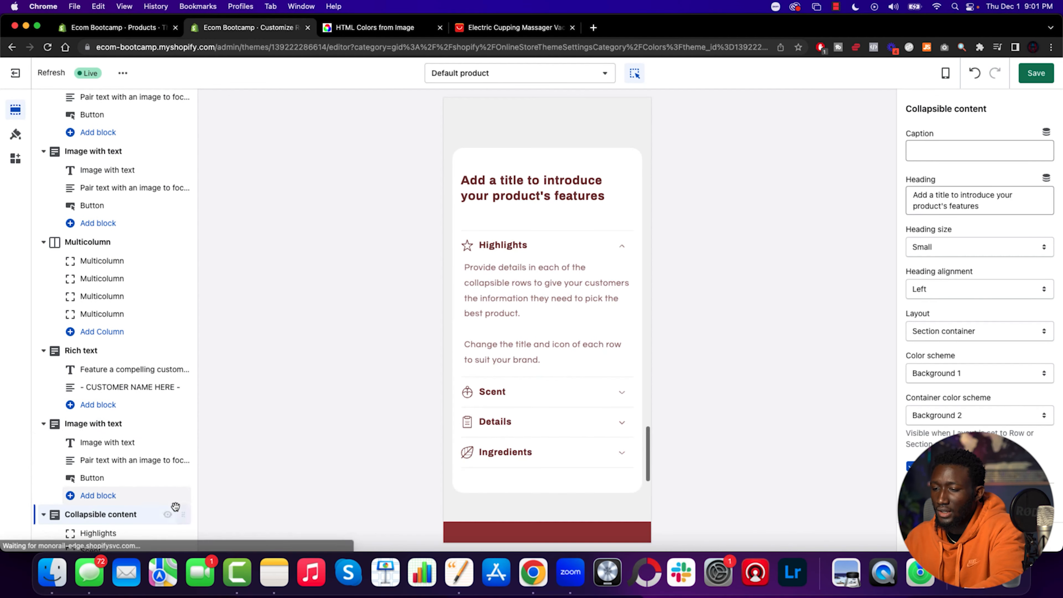
left_click_drag(183, 515, 147, 417)
scroll(513, 314, "up", 5)
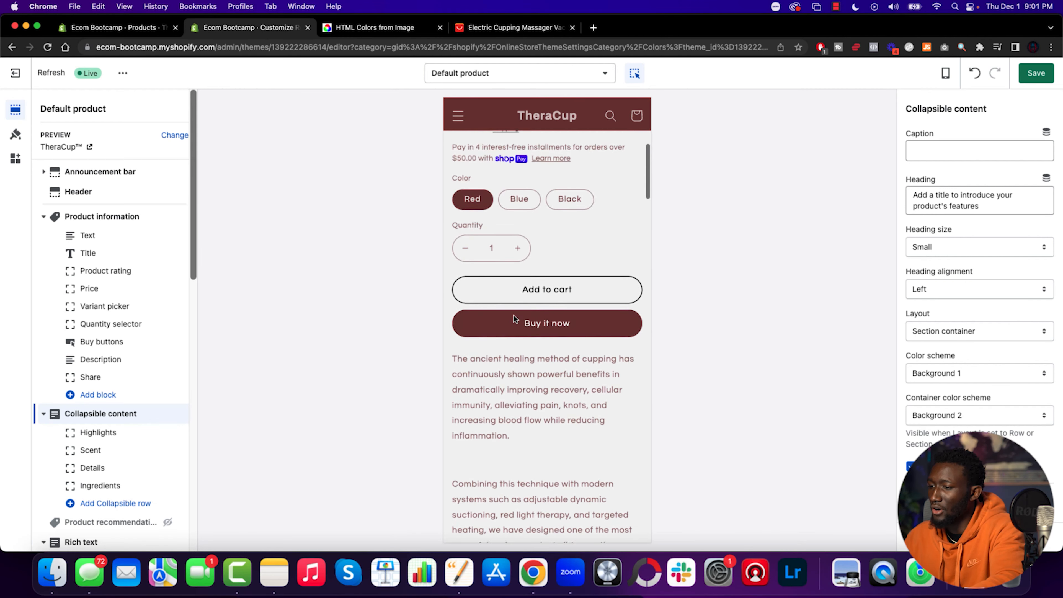
Hide the Description and Quantity selector blocks in the Product information section.
scroll(535, 328, "up", 3)
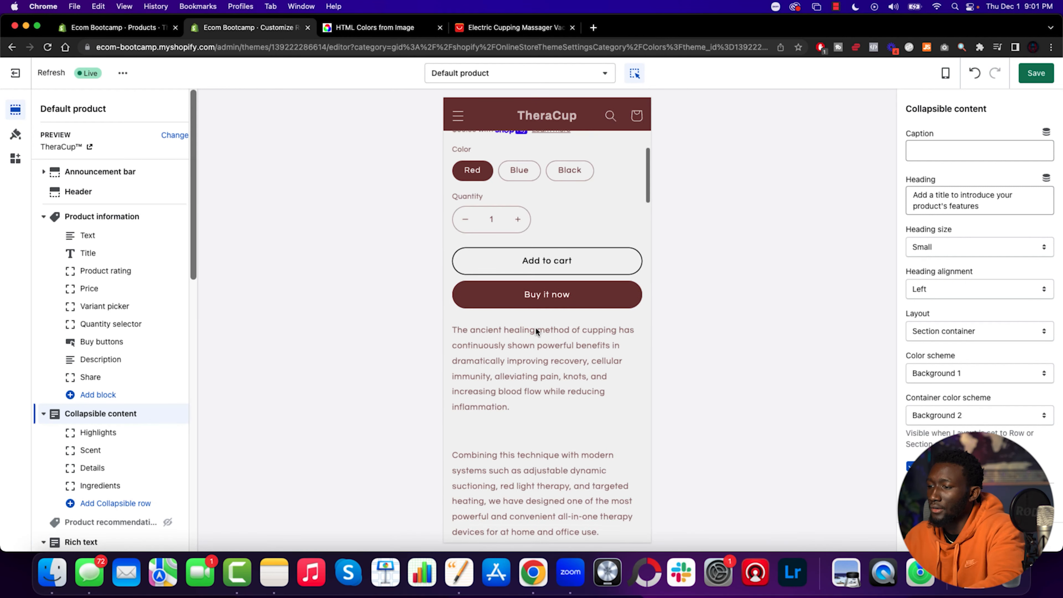
scroll(537, 269, "up", 5)
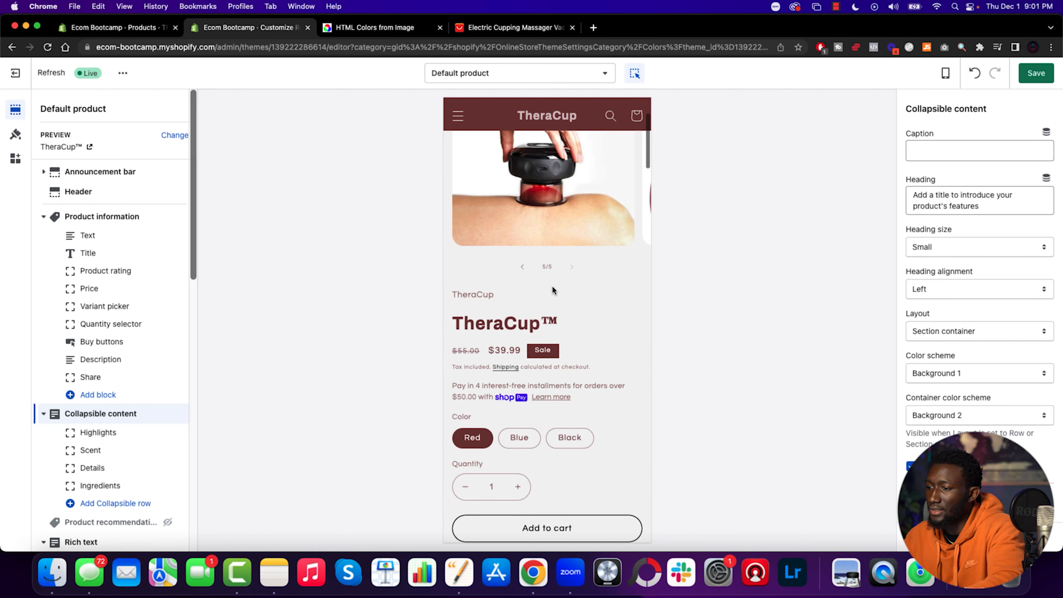
left_click(139, 361)
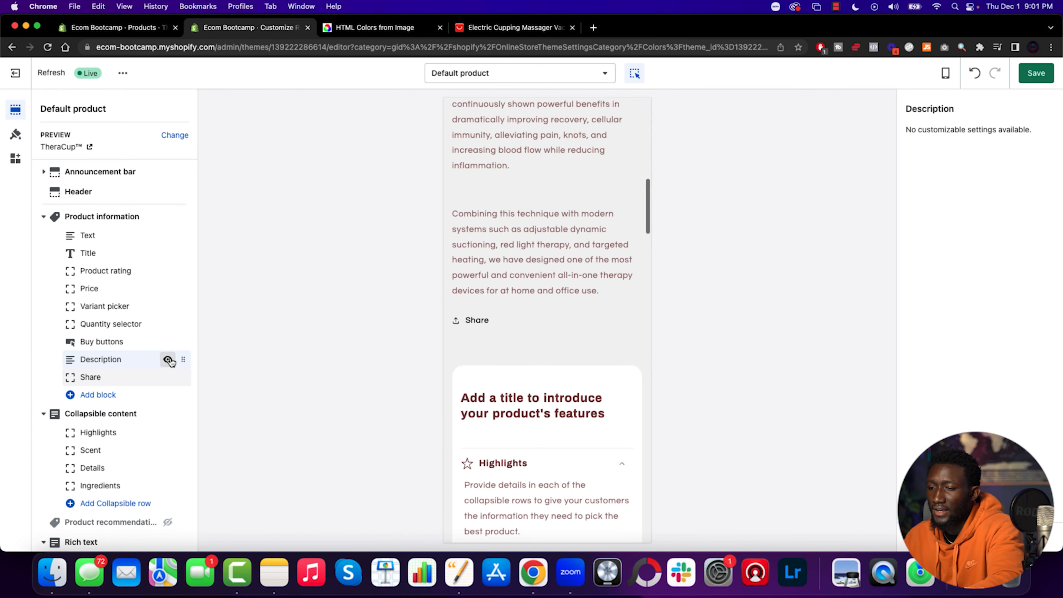
left_click(168, 361)
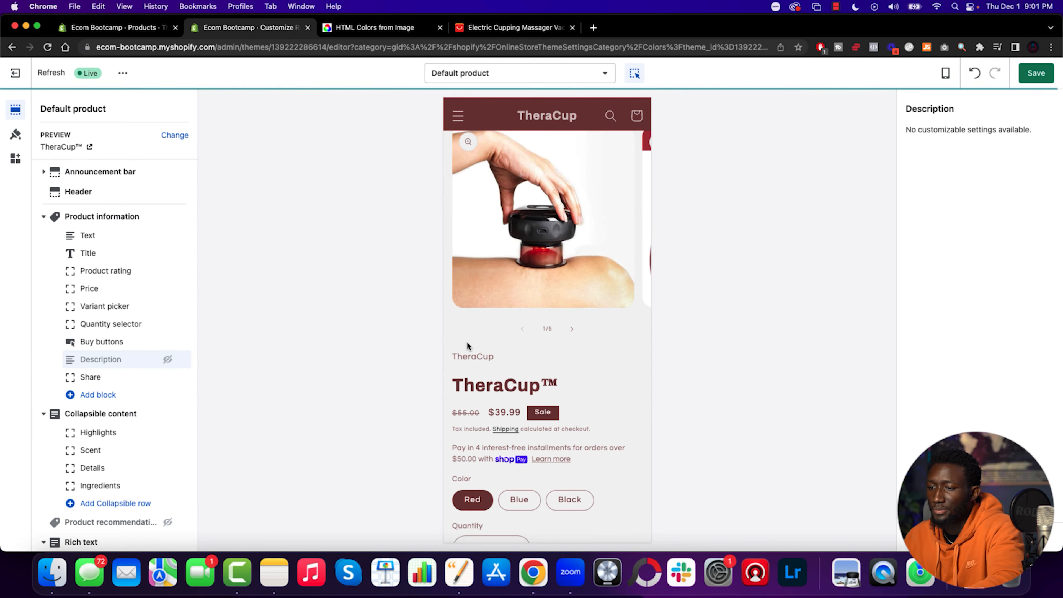
scroll(528, 364, "down", 6)
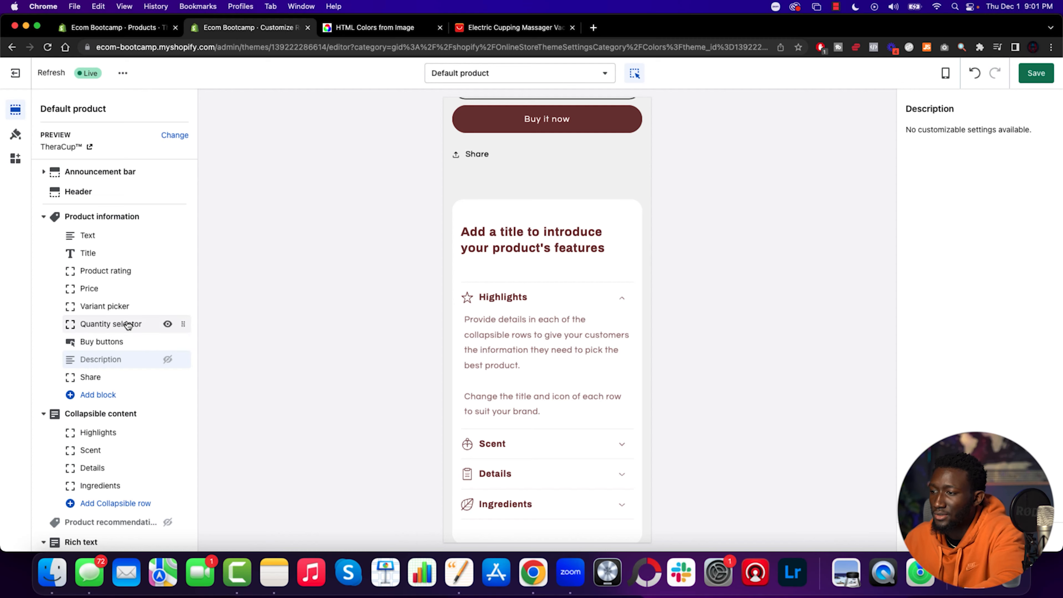
mouse_move(129, 325)
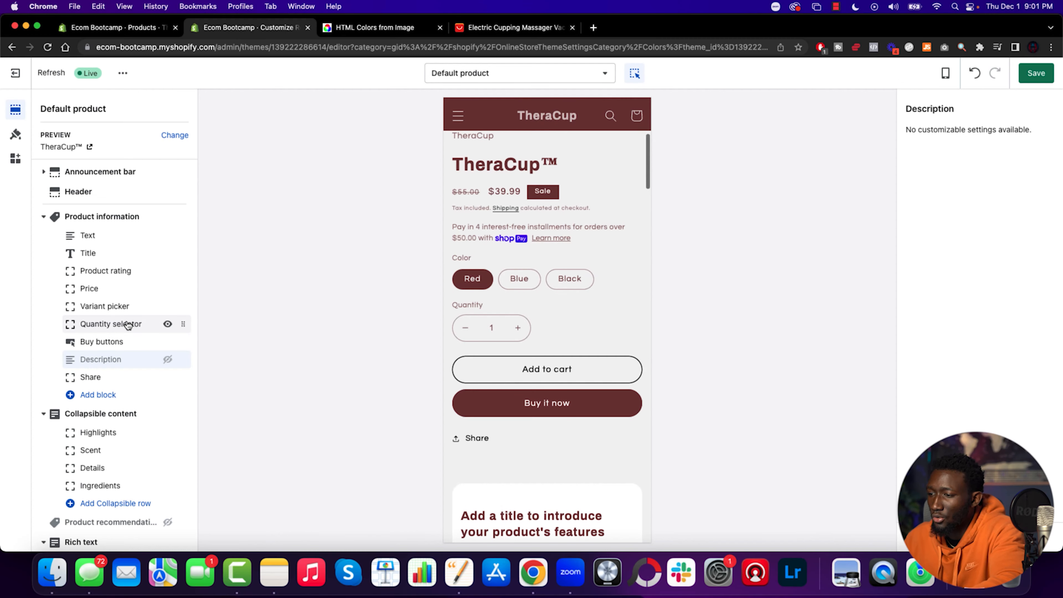
left_click(167, 325)
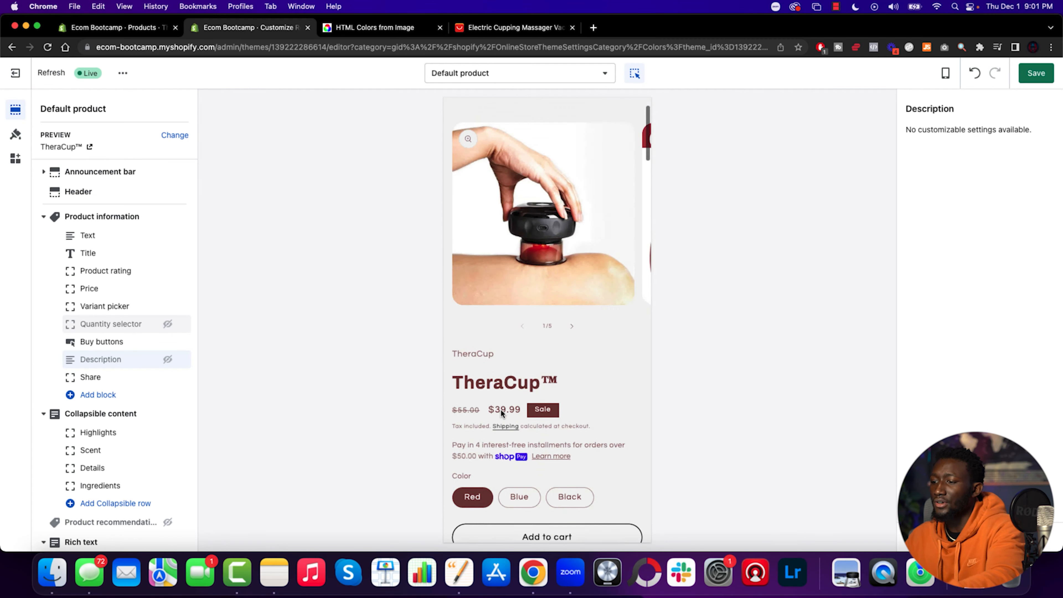
Copy the entire TheraCup™ description from the product's admin page and return to the Collapsible content section in the theme editor.
scroll(501, 409, "down", 3)
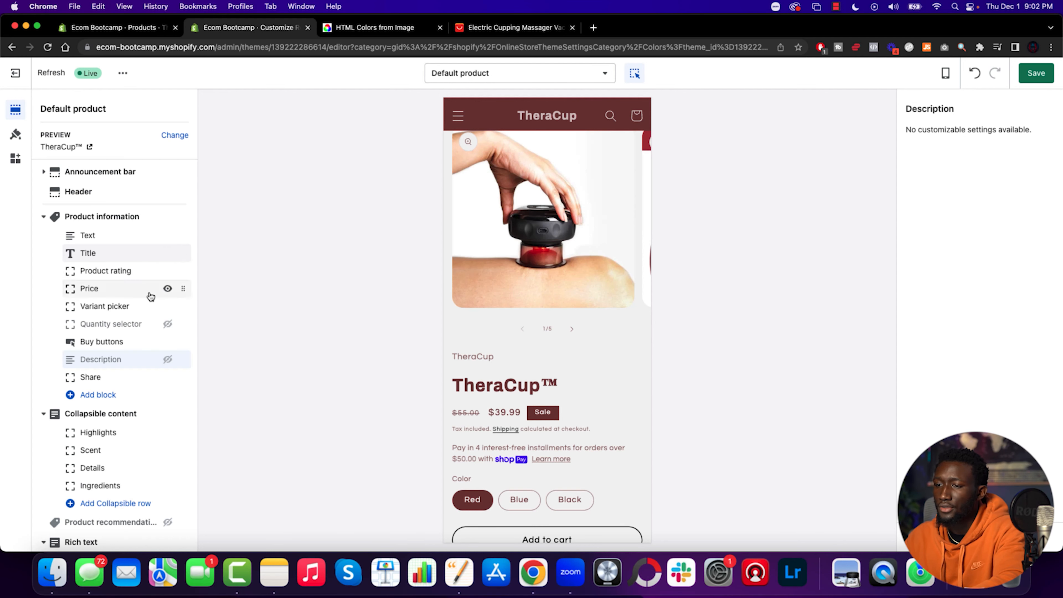
scroll(149, 294, "down", 3)
left_click(112, 297)
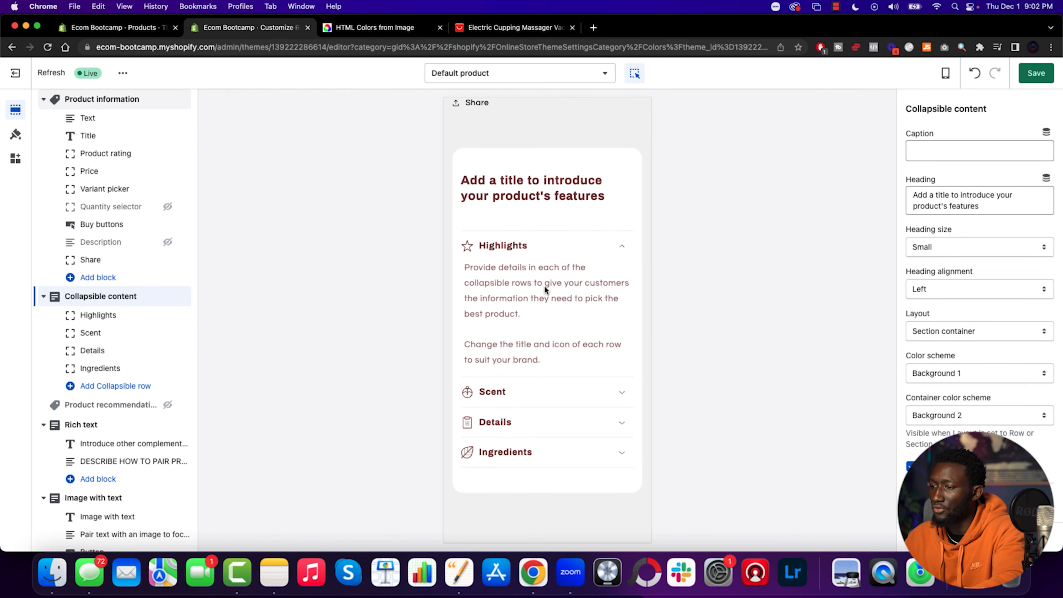
left_click(113, 27)
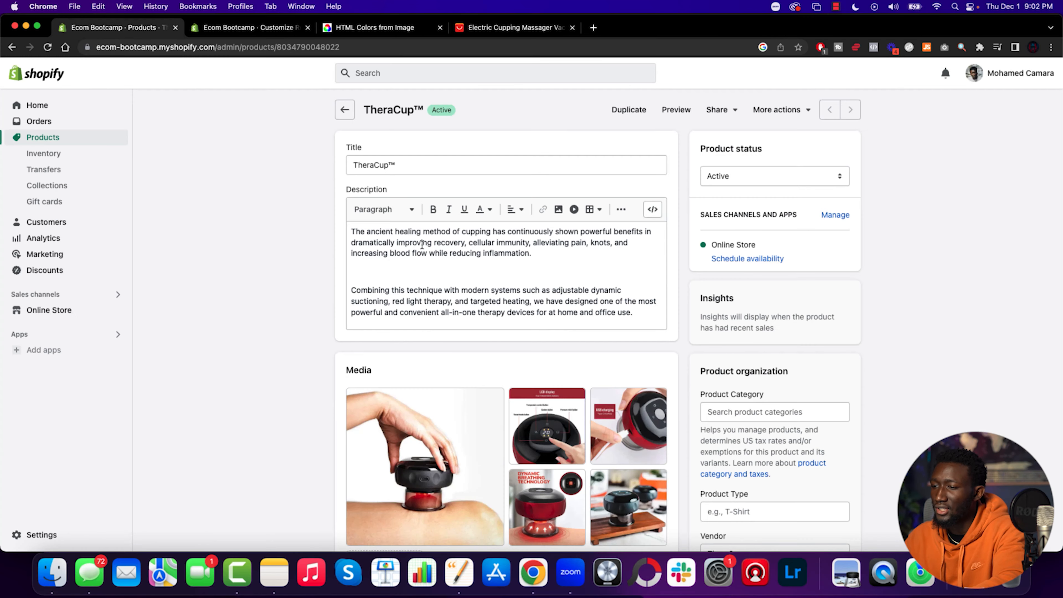
left_click(470, 276)
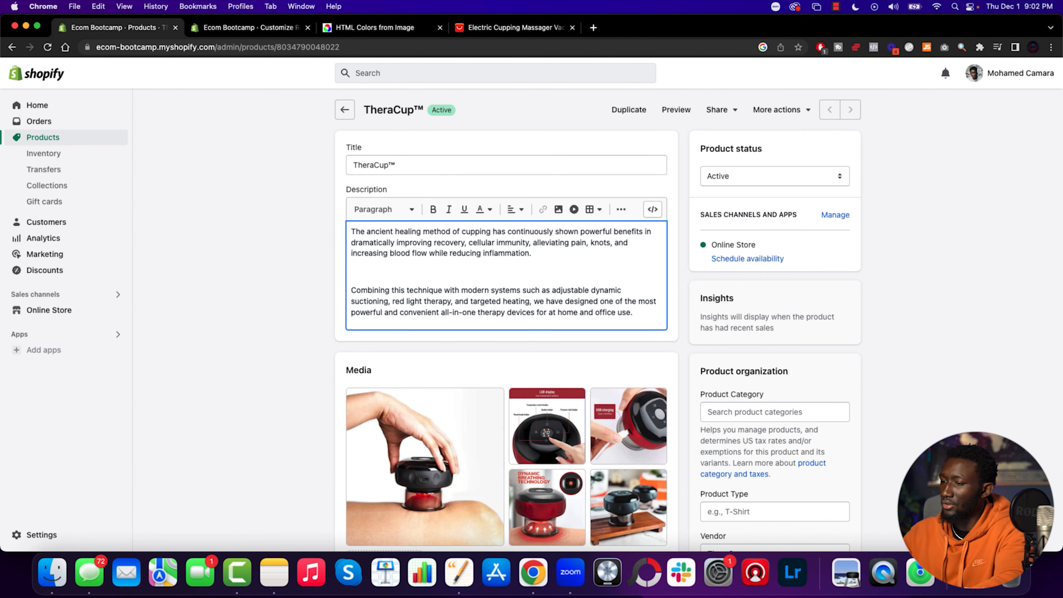
key("cmd+a")
key("super+c")
left_click(268, 27)
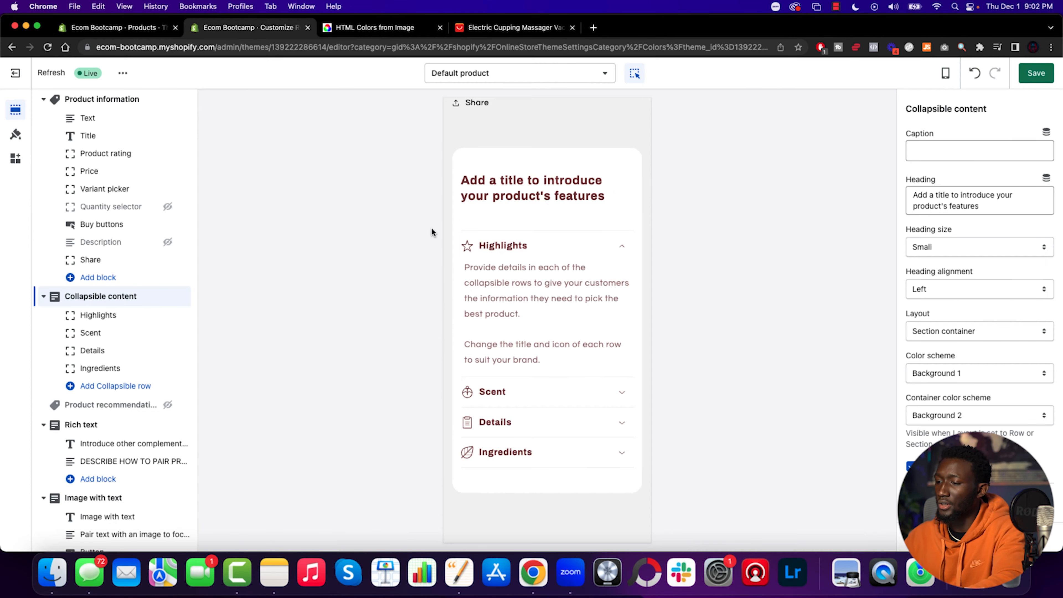
Clear the placeholder heading of the Collapsible content section.
left_click(978, 206)
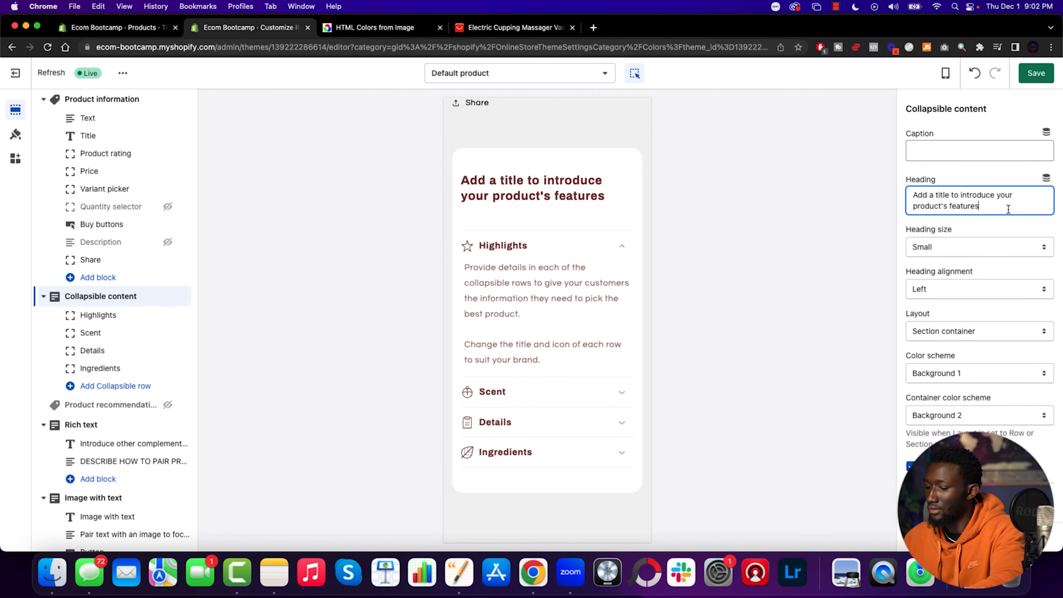
key("cmd+a")
type("The ancient healing method of cupping has continuously shown powerful benefits in dramatically improving recovery, cellular immunity, alleviating pain, knots, and increasing blood flow while reducing inflammation.Combining this technique with modern systems such as adjustable dynamic suctioning, red light therapy, and targeted heating, we have designed one of the most powerful and convenient all-in-one therapy devices for at home and office use.")
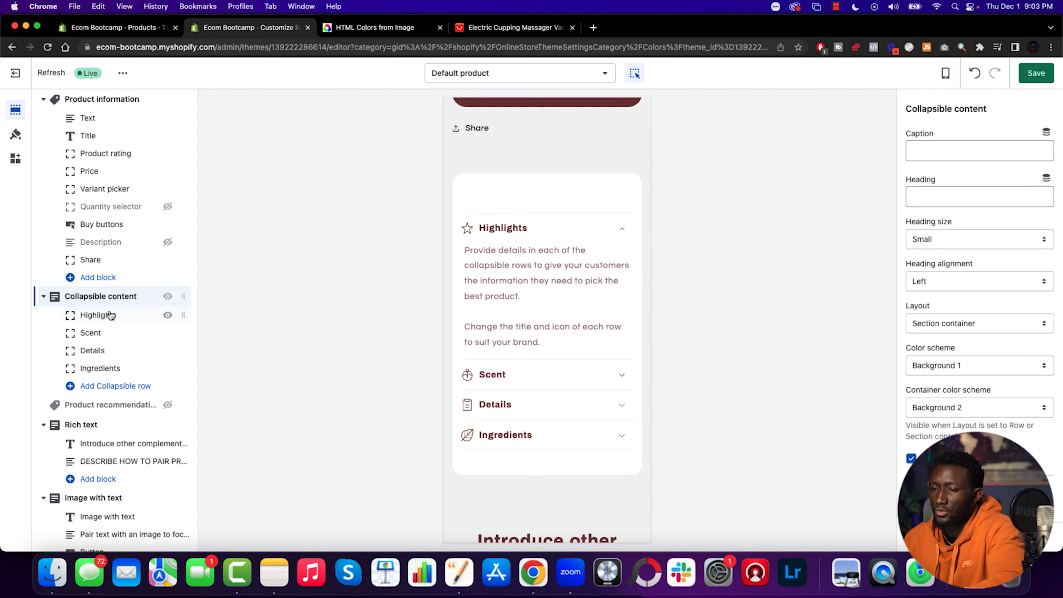
Replace the Highlights row's placeholder content with the copied TheraCup™ description and check it in the preview.
left_click(108, 318)
left_click(959, 149)
key("super+a")
left_click(990, 352)
key("super+a")
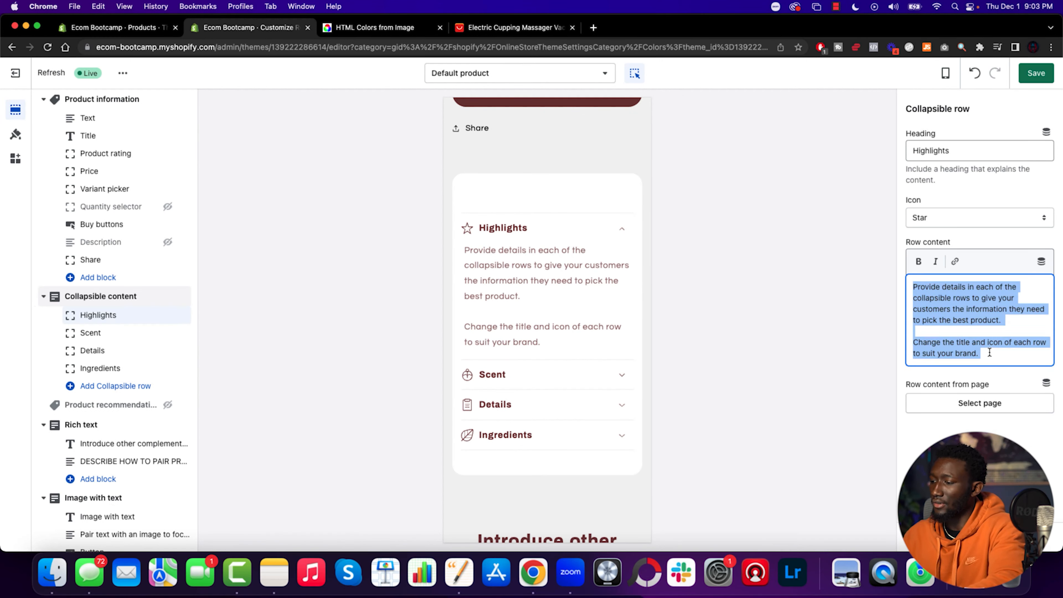
key("super+v")
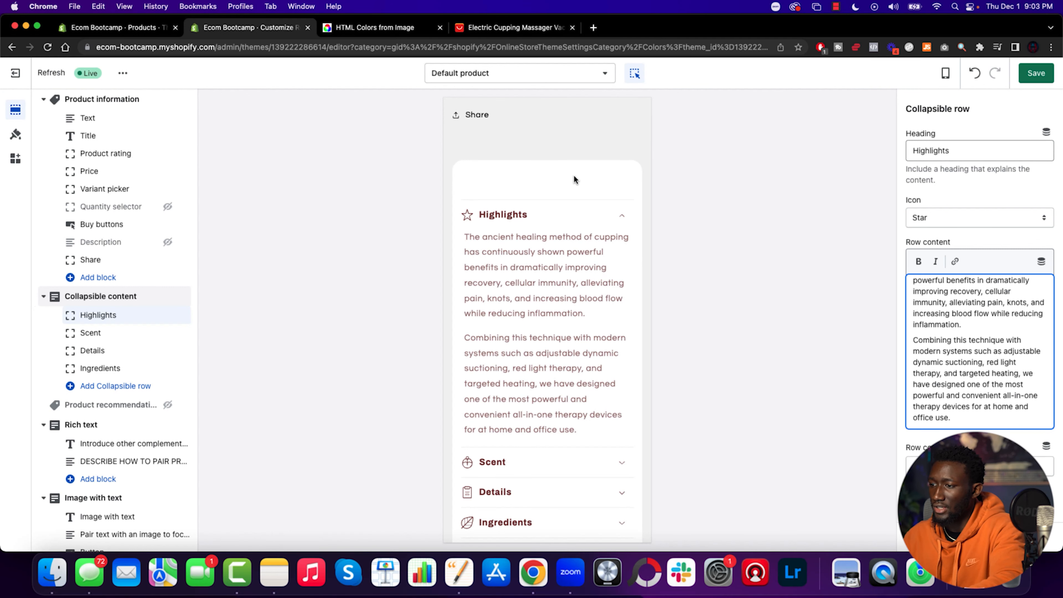
scroll(562, 275, "down", 3)
left_click(627, 330)
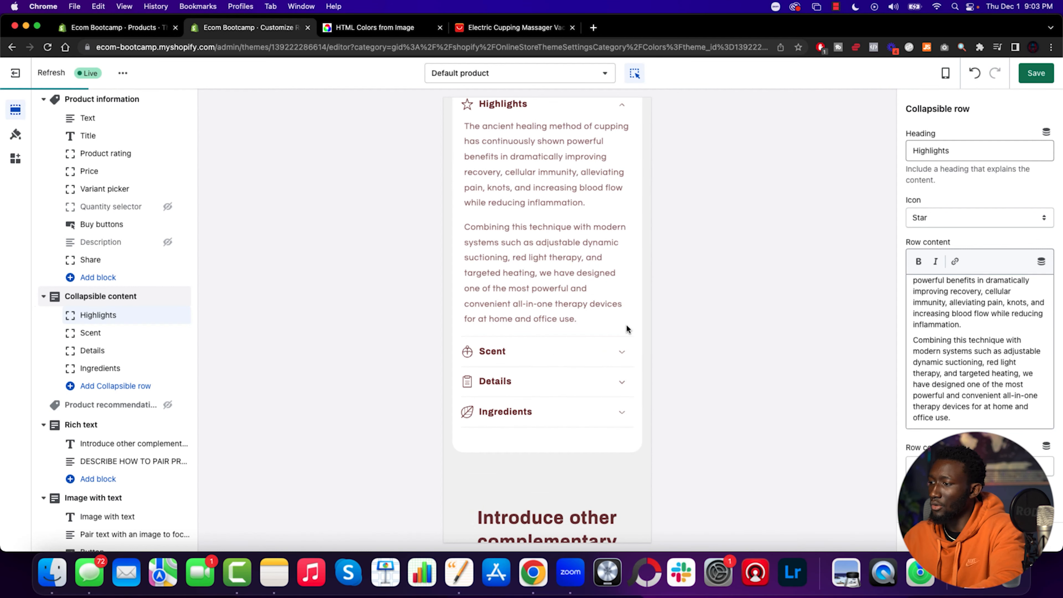
scroll(960, 319, "down", 1)
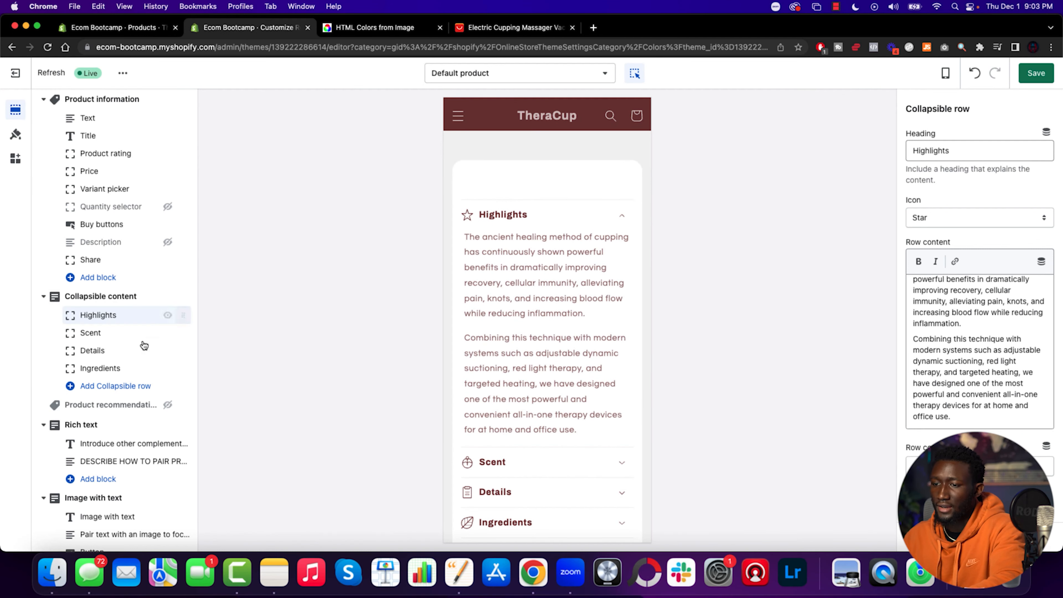
Change the Scent row's heading to "Specs" in the Collapsible content section.
left_click(118, 334)
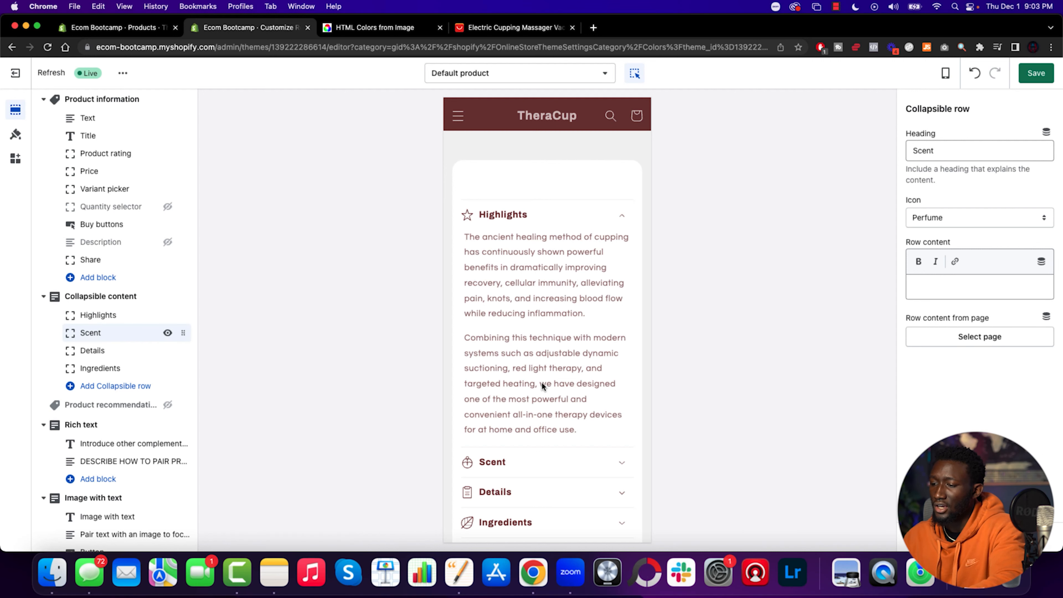
scroll(542, 382, "down", 2)
double_click(944, 151)
type("Specs")
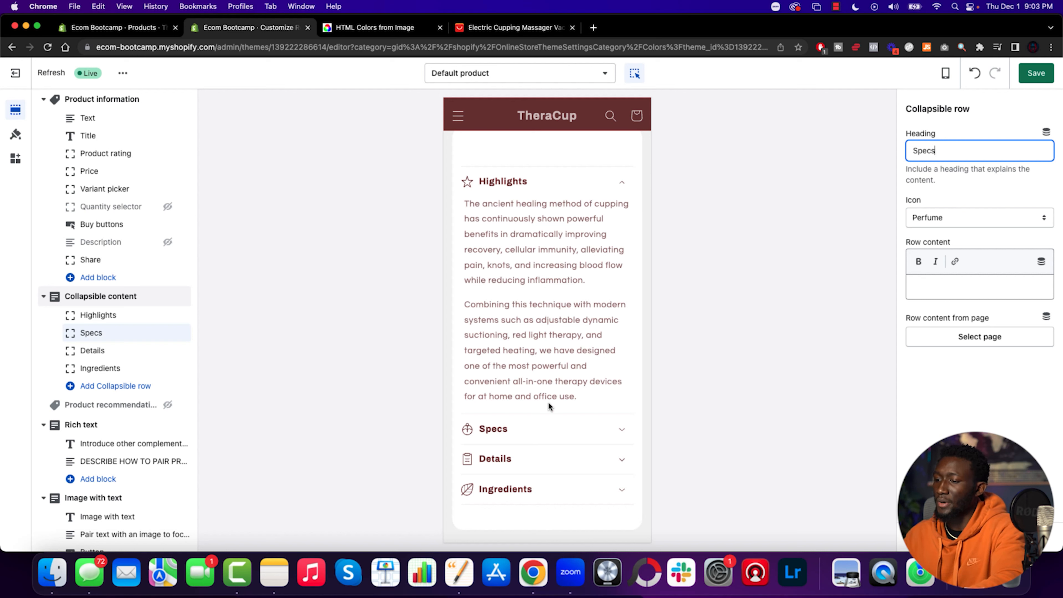
left_click(563, 433)
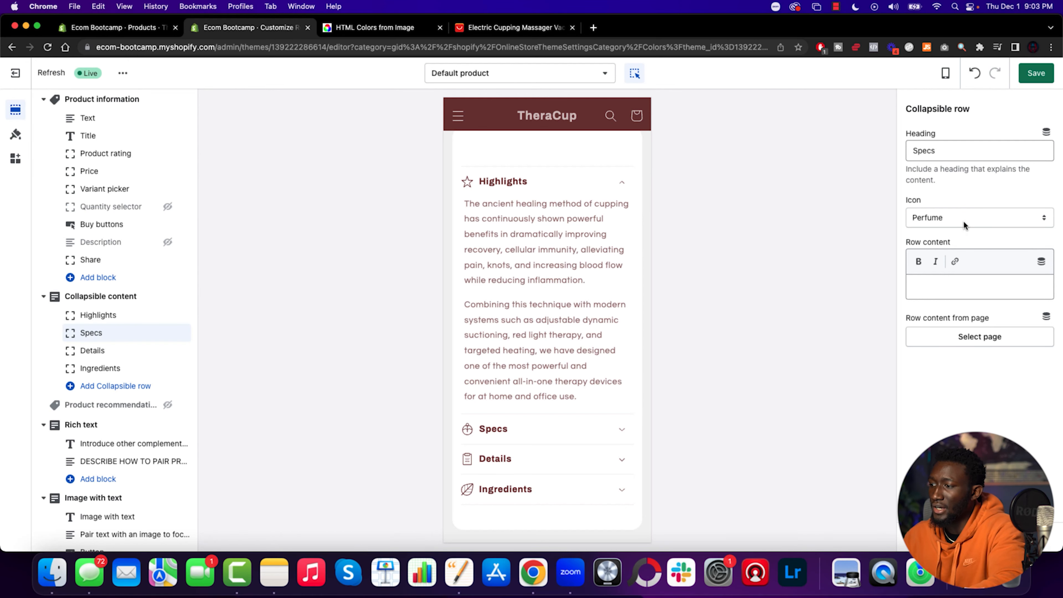
Enter "12 Speed Massaging" and "30 minutes" as separate lines in the Specs row's content.
left_click(943, 285)
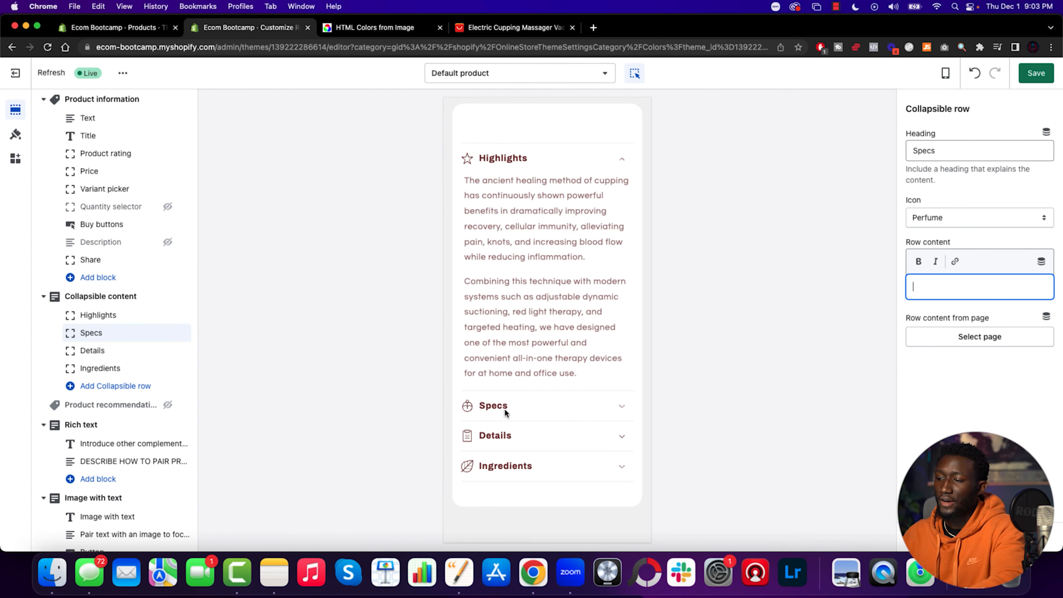
left_click(623, 409)
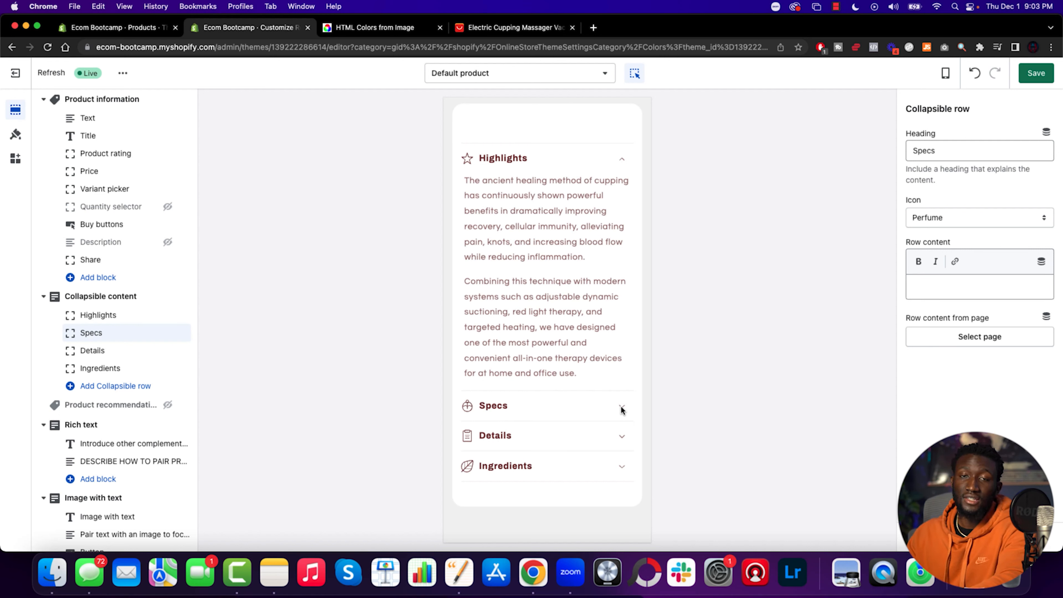
left_click(952, 285)
type("12 in !")
key("Return")
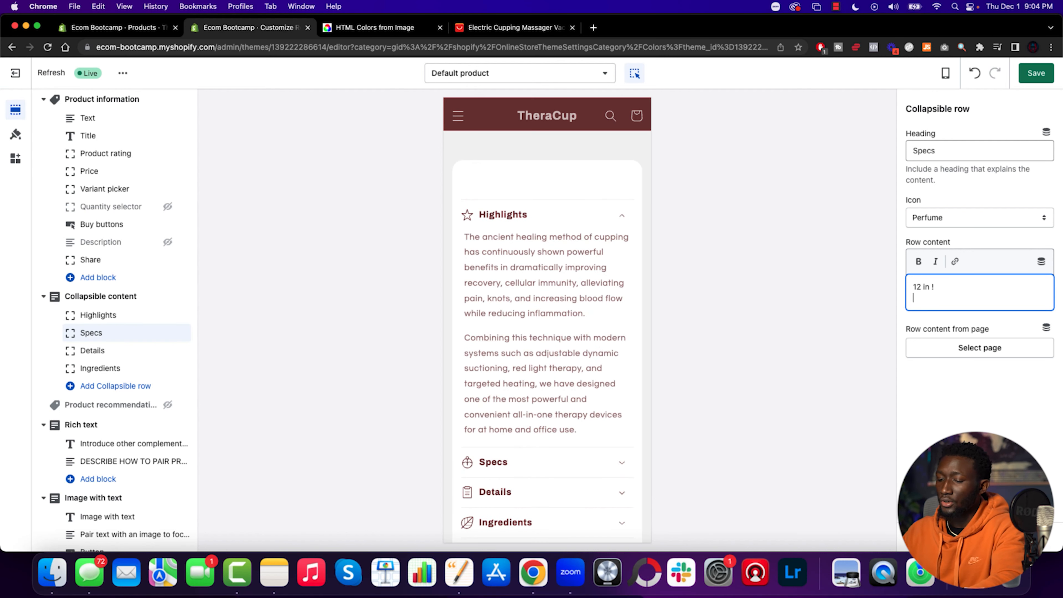
type("30 minutes ")
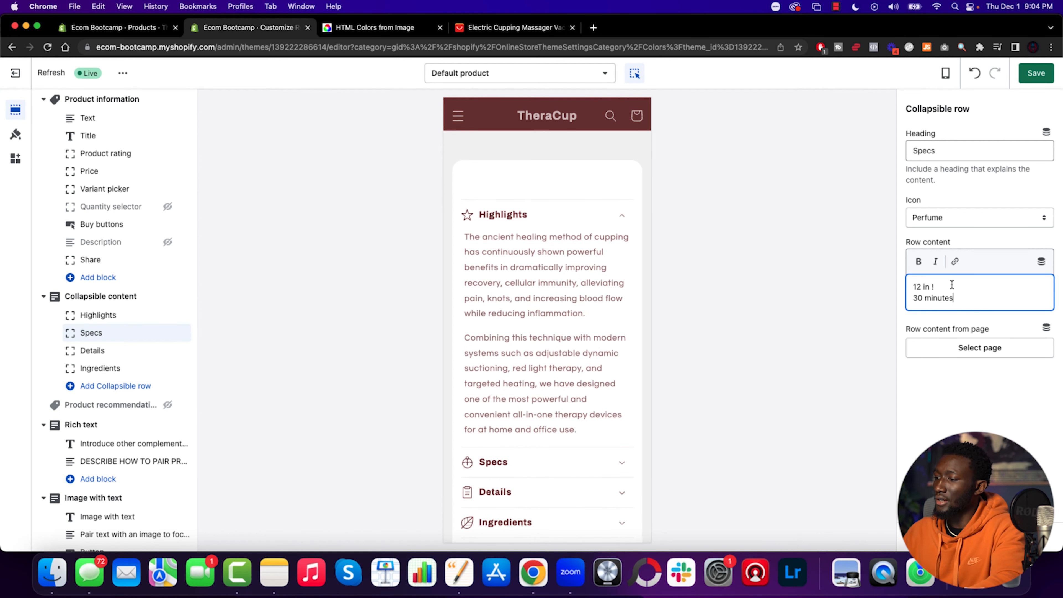
type("1")
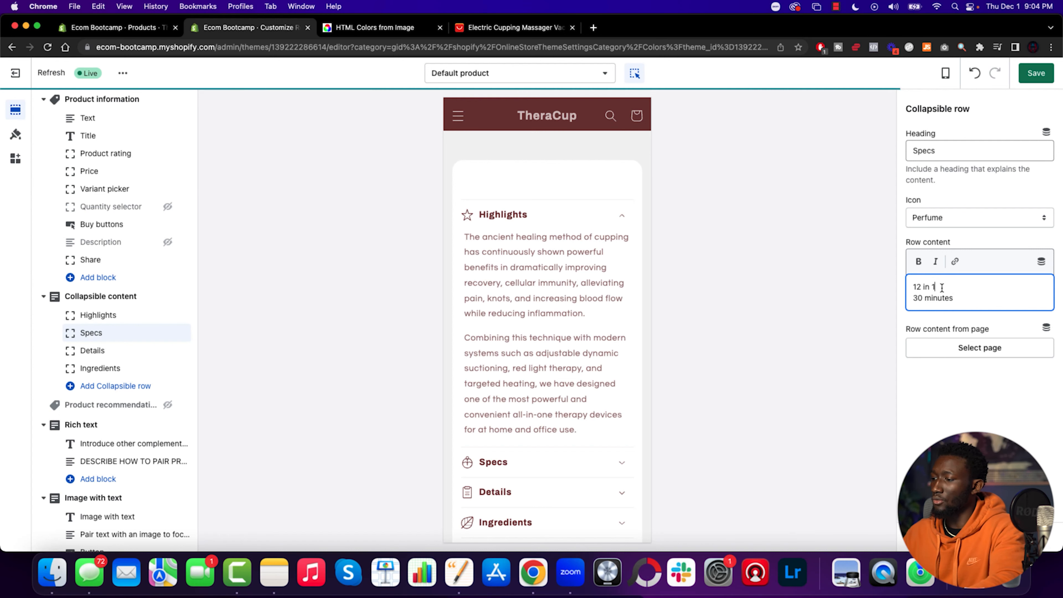
type(" Mas")
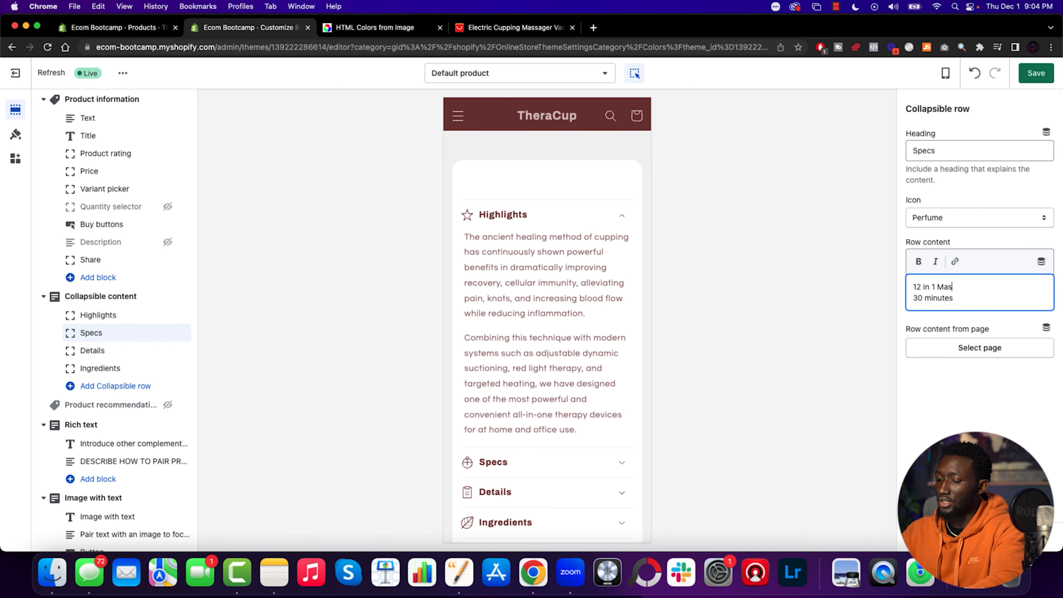
key("BackSpace")
key("BackSpace")
key("BackSpace")
key("BackSpace")
key("BackSpace")
key("BackSpace")
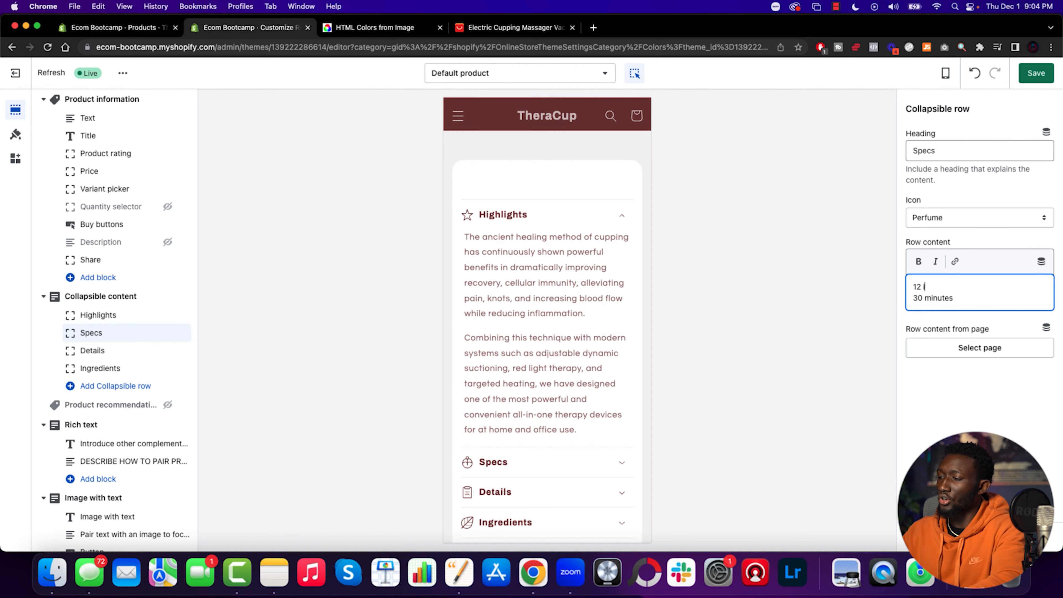
type("2 Speed Massaging")
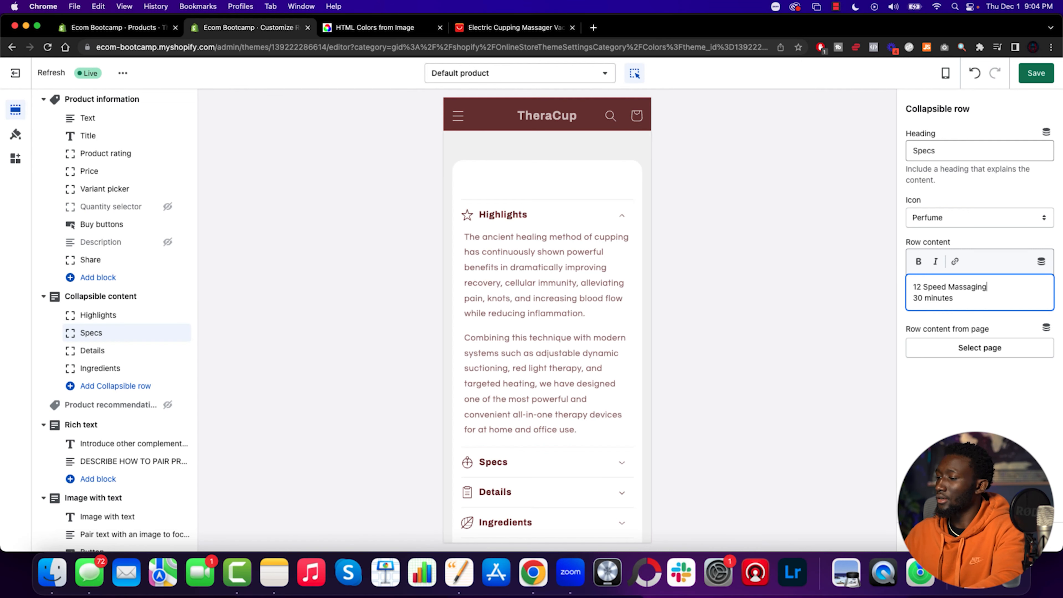
Add a third line, "USB C Rechargeable", to the Specs row's content.
key("Return")
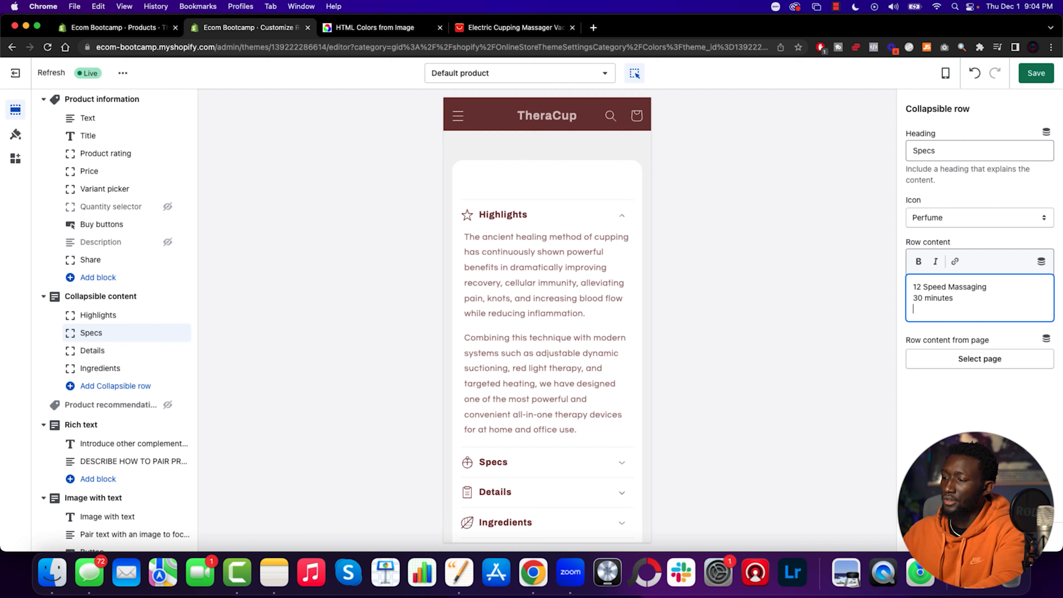
type("USB C C")
key("BackSpace")
type("R")
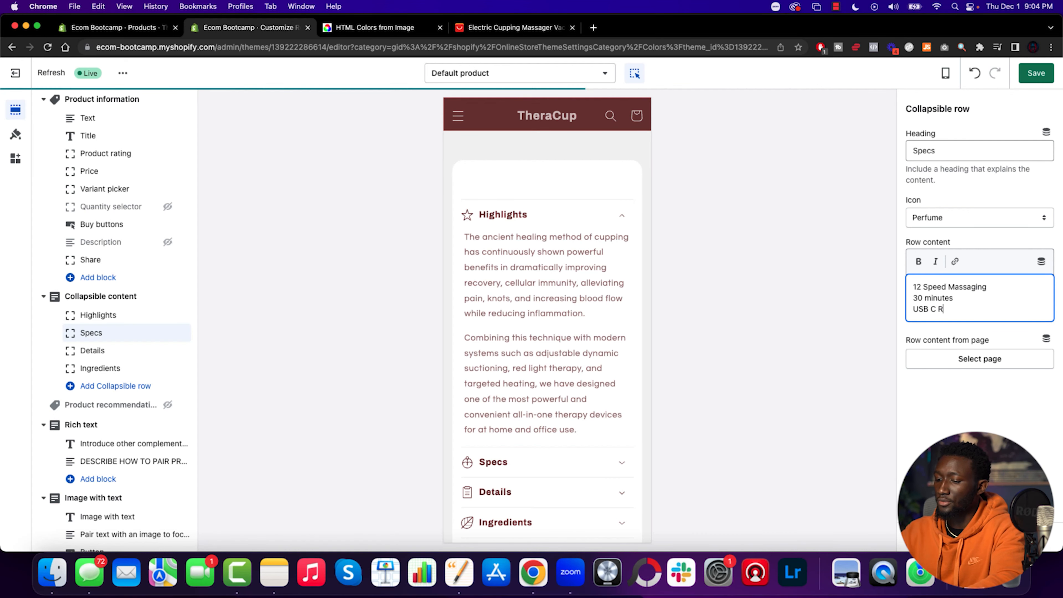
type("echargeable")
key("Return")
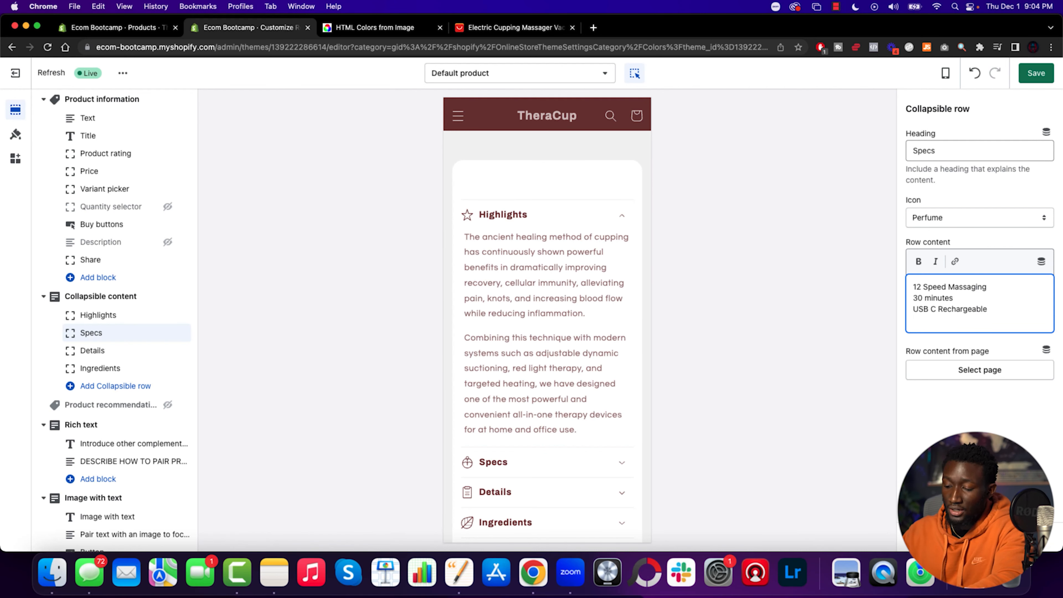
Add a fourth line, "1 hour Batery life", to the Specs row's content and save the theme changes.
type("! hou")
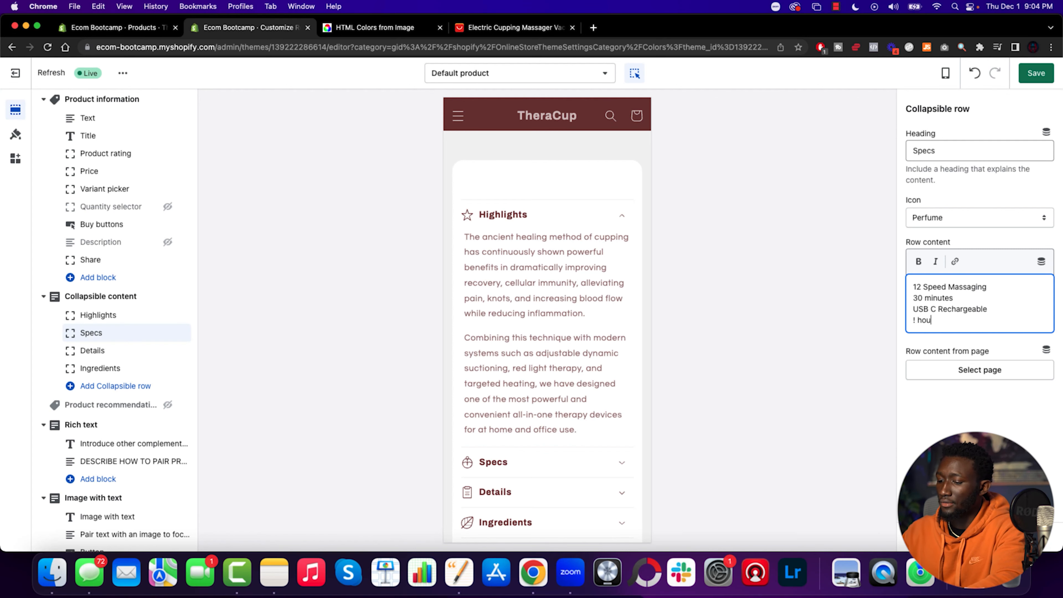
type("r Batery life")
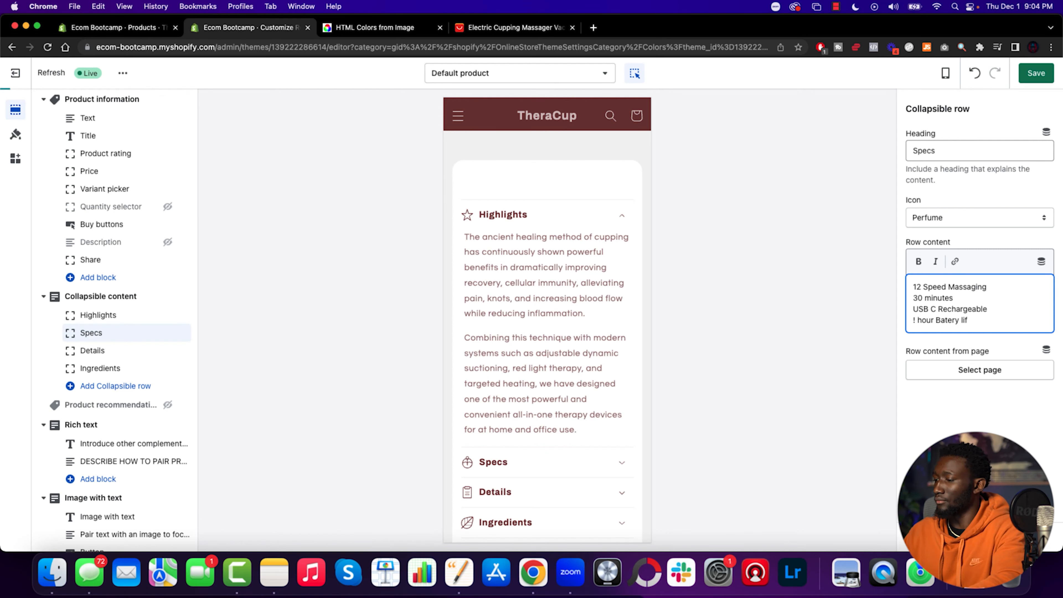
left_click(918, 320)
key("BackSpace")
key("BackSpace")
type("1")
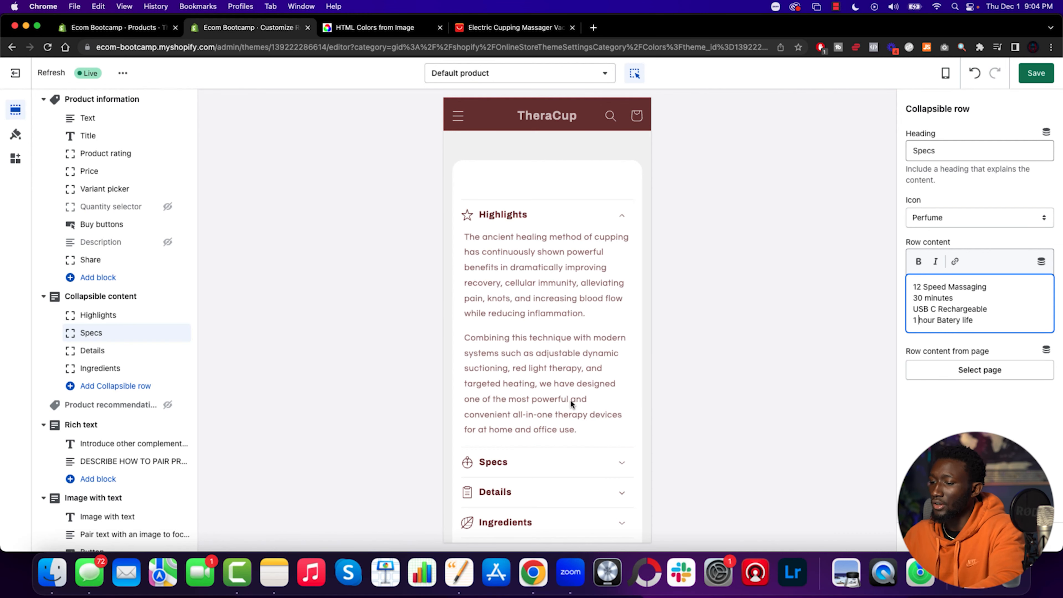
scroll(615, 461, "down", 3)
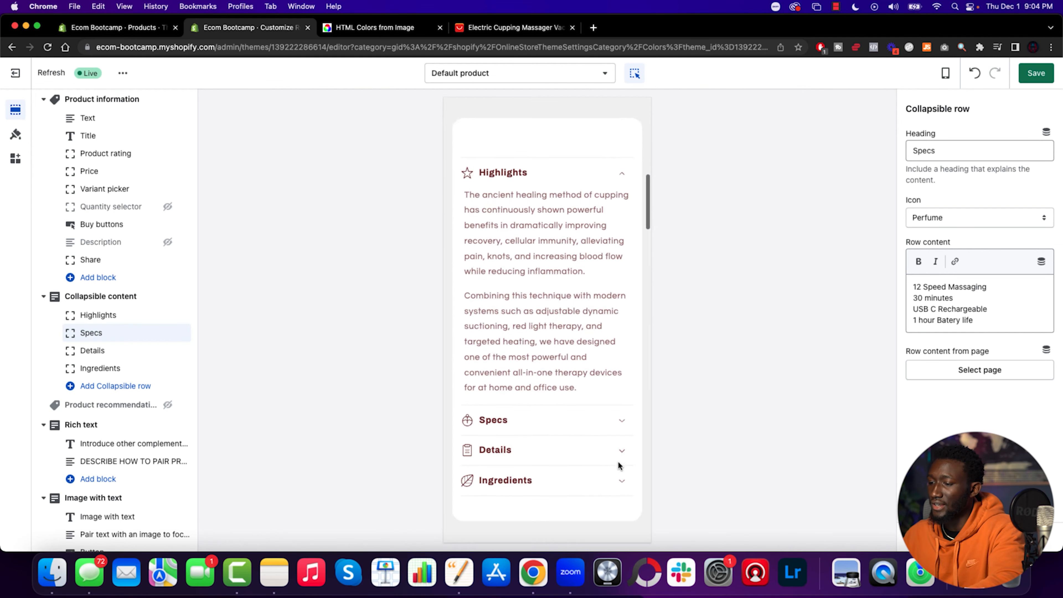
left_click(1037, 75)
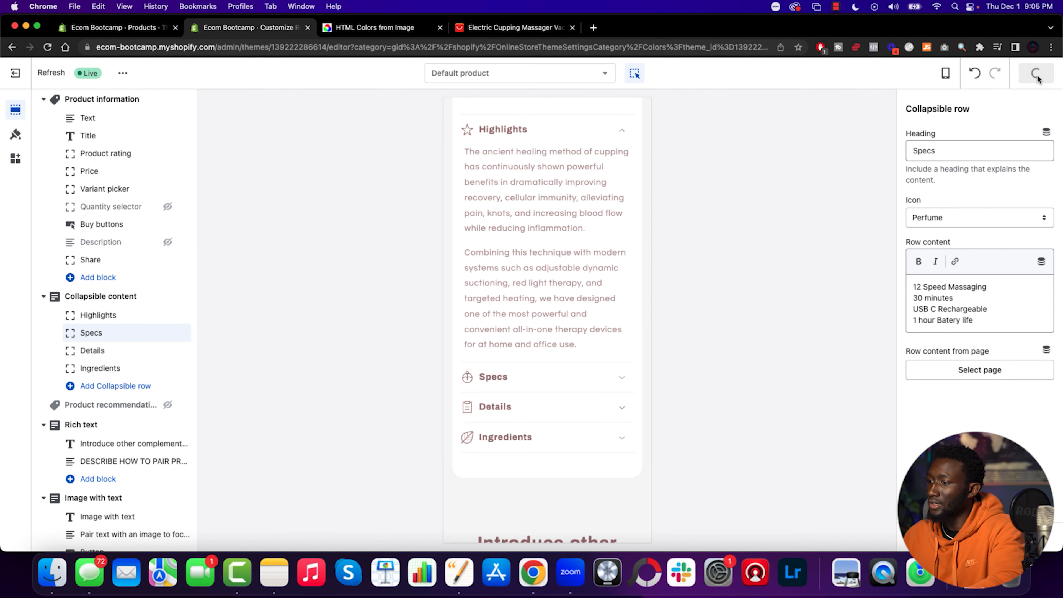
Set the Specs row's icon to Lightning bolt.
left_click(941, 219)
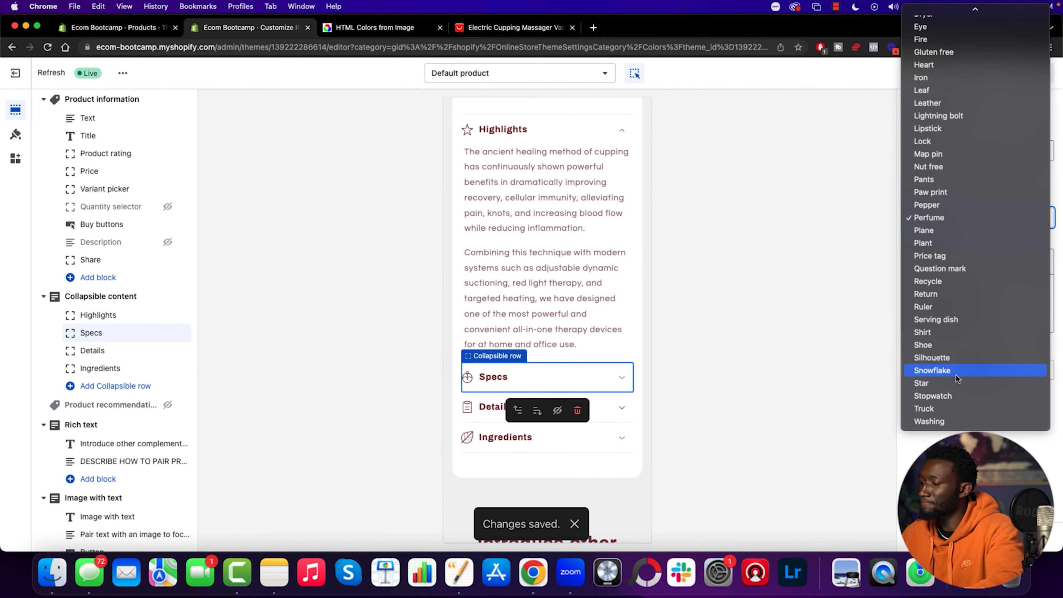
scroll(951, 78, "up", 5)
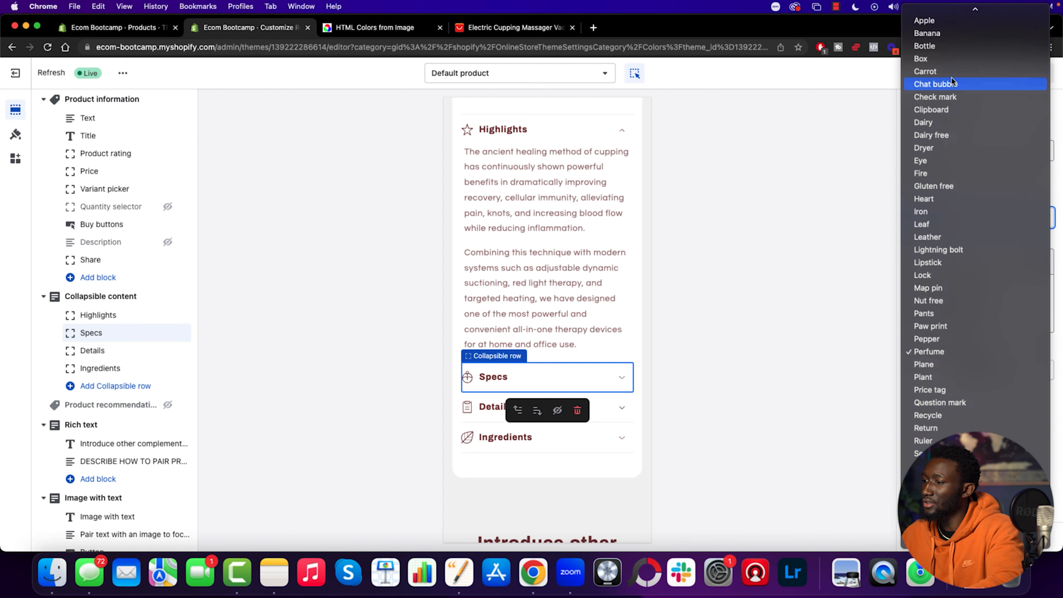
left_click(957, 255)
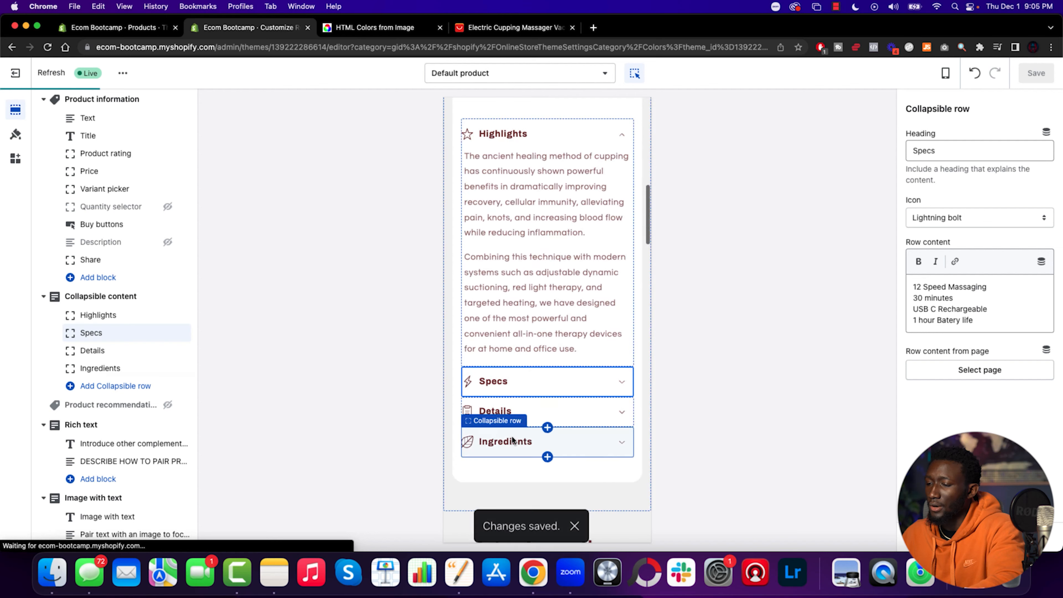
Change the Details row's heading to "What You Get" and set its icon to Box.
left_click(520, 413)
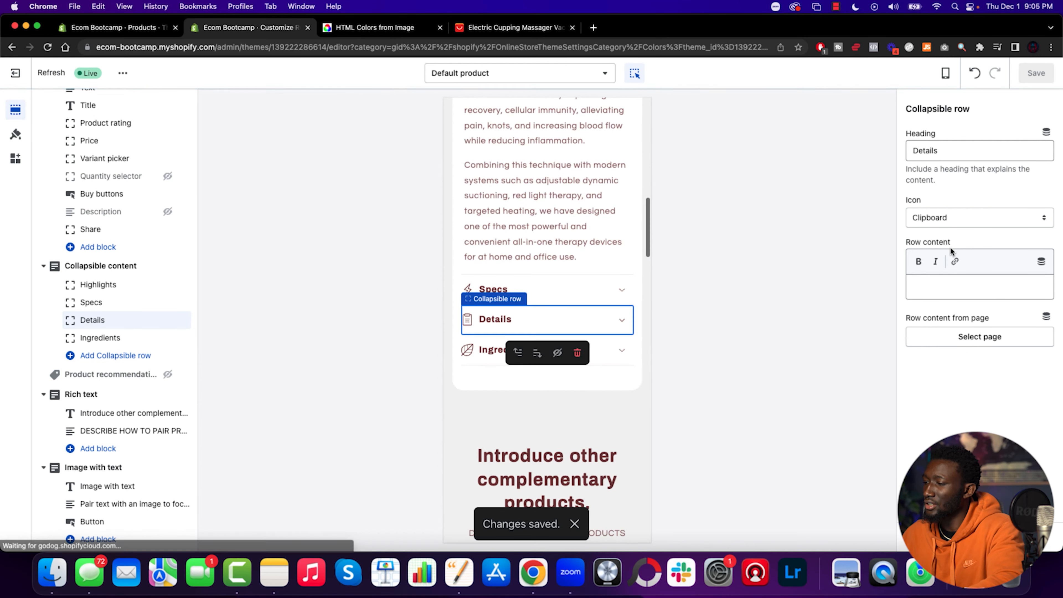
left_click_drag(946, 153, 889, 148)
type("Wha")
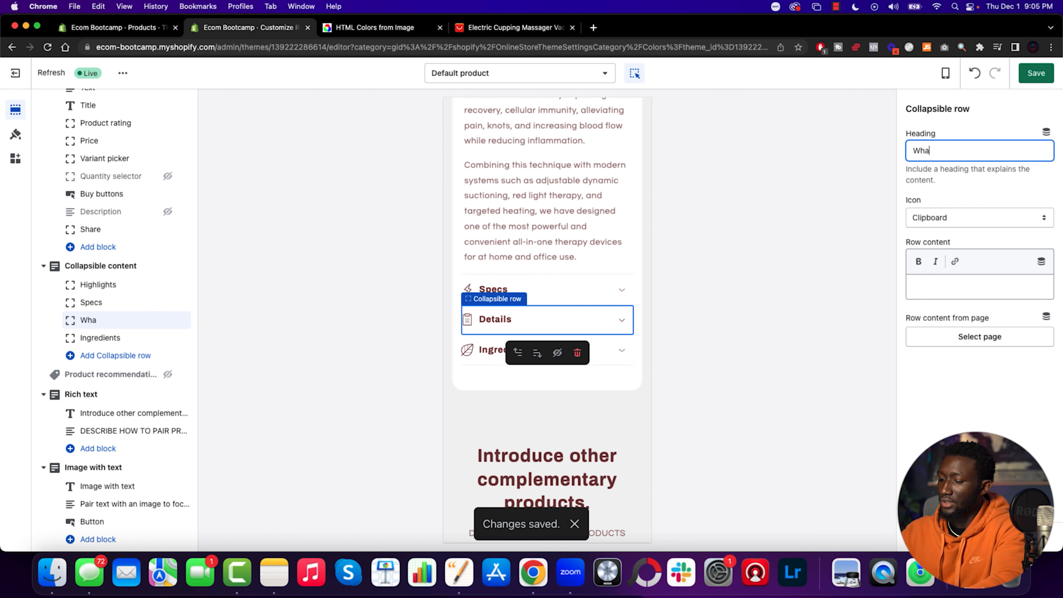
type("ts")
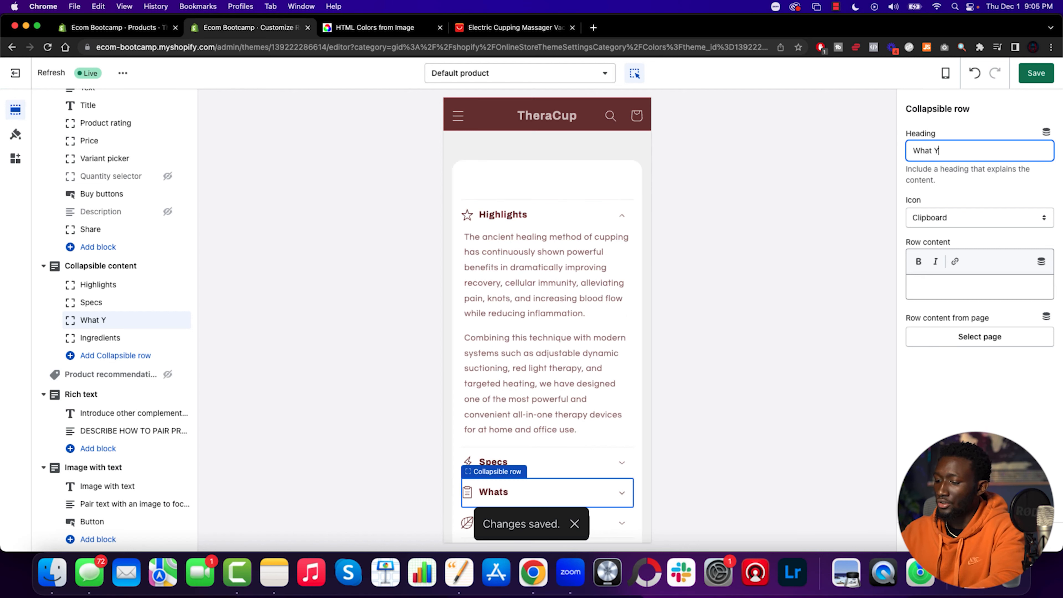
type("ou Get")
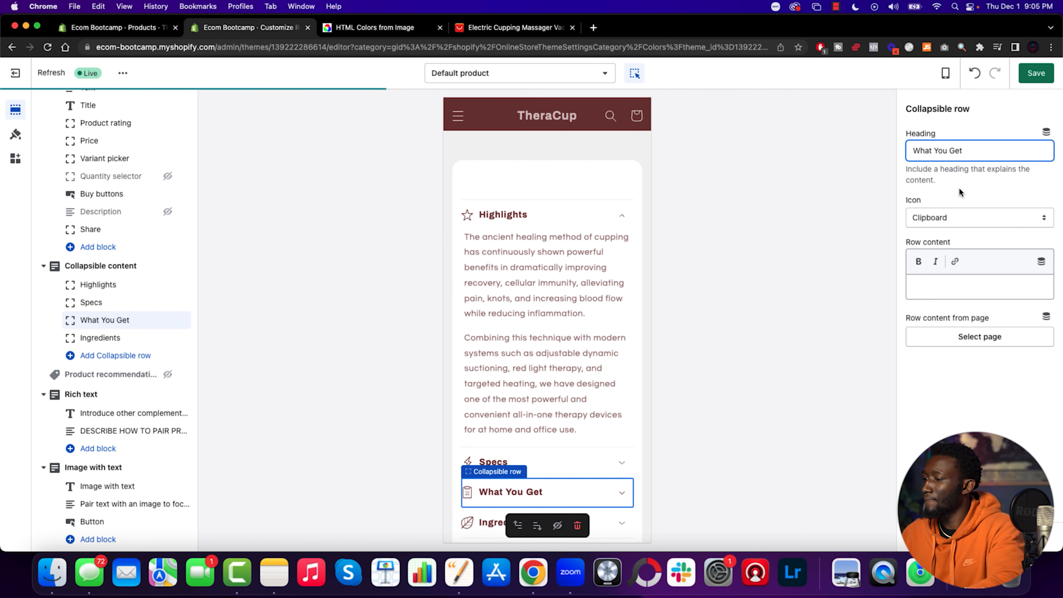
left_click(959, 222)
left_click(966, 167)
Enter "12 Speed TheraCup™" as the first line of the What You Get row's content, matching the product name in the Pages document.
left_click(951, 292)
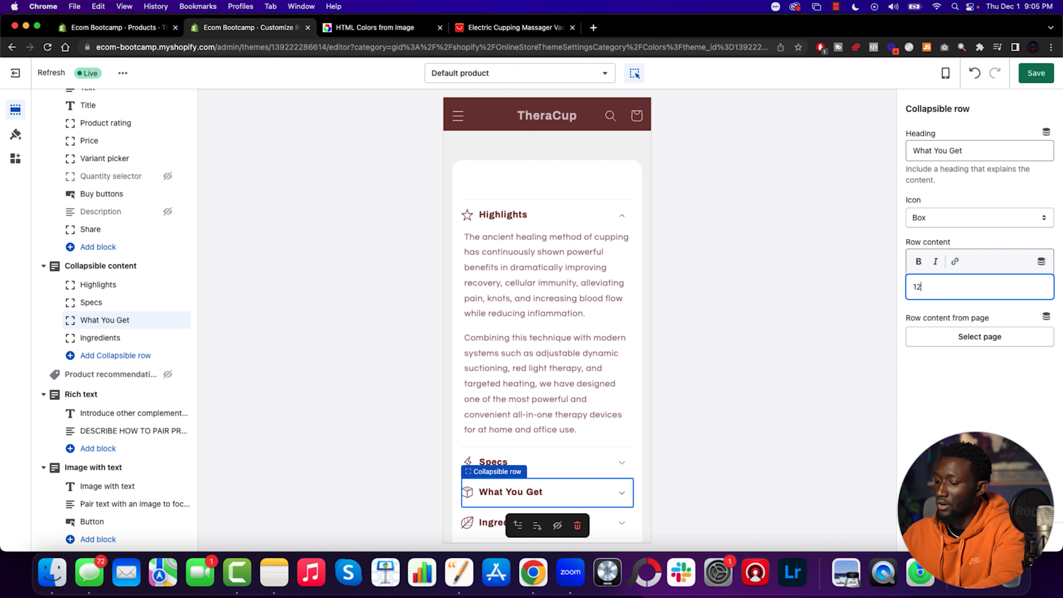
type("12 Speed Ther")
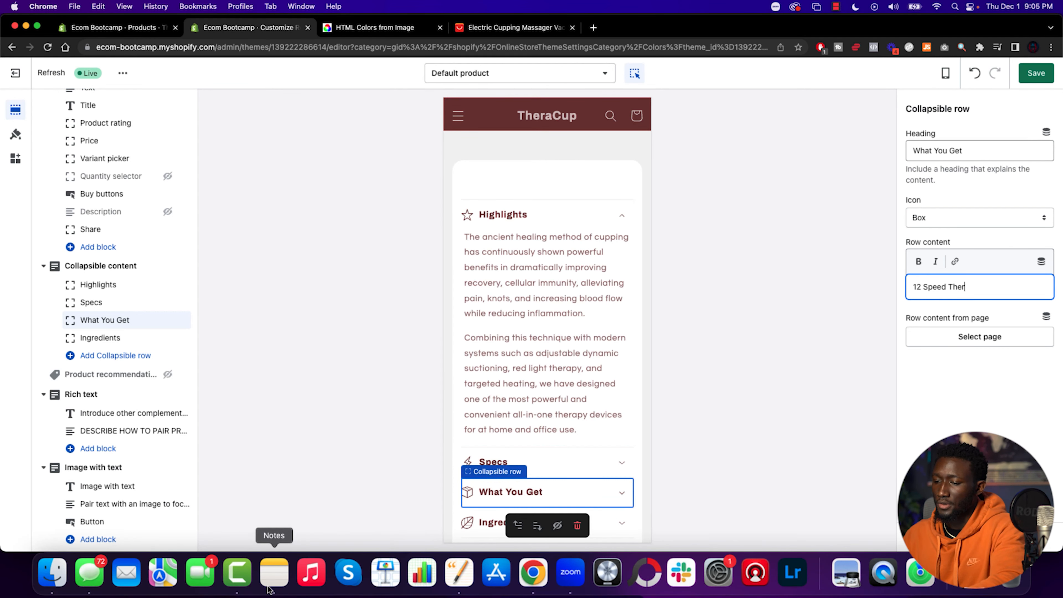
left_click(274, 572)
left_click(1028, 417)
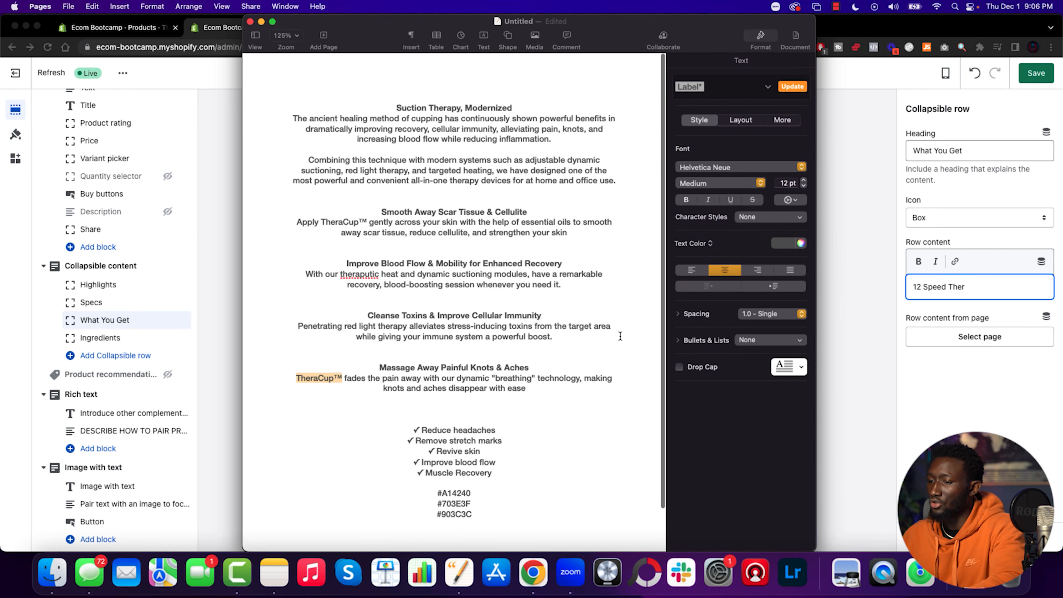
key("super+Tab")
key("BackSpace")
key("BackSpace")
key("BackSpace")
key("BackSpace")
type("TheraCup™")
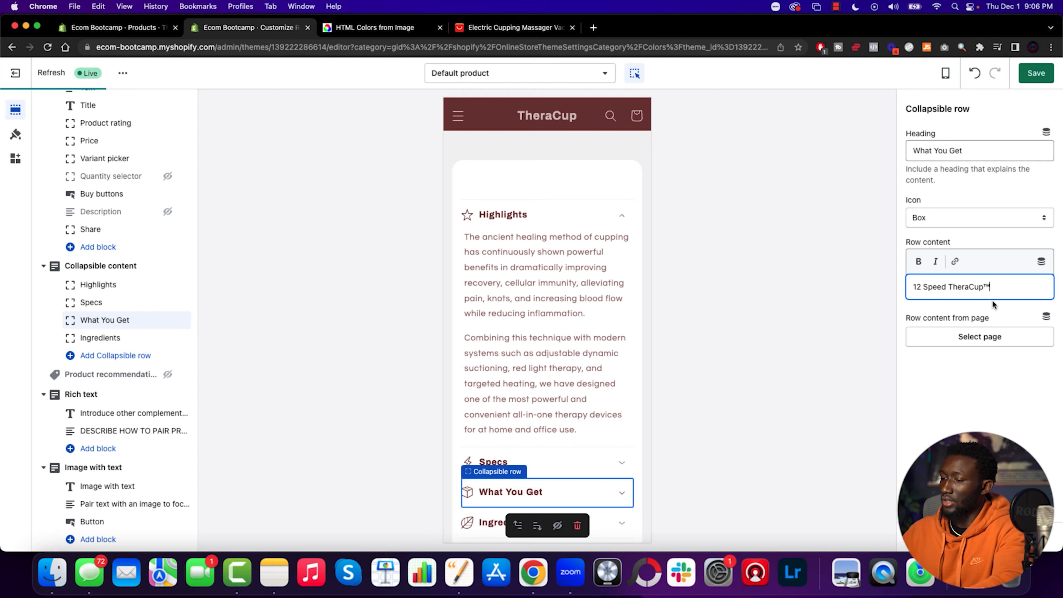
Add the lines "USB C Charging Cable" and "30 Day Money Back Guaruntee" to the What You Get row's content and save the theme.
key("Return")
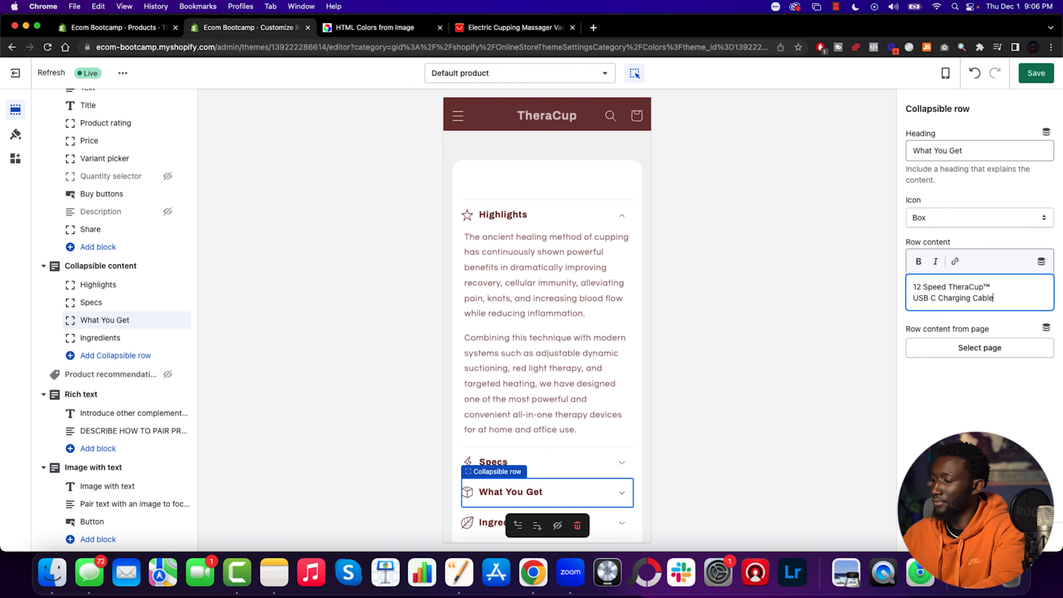
key("Return")
type("30 Day")
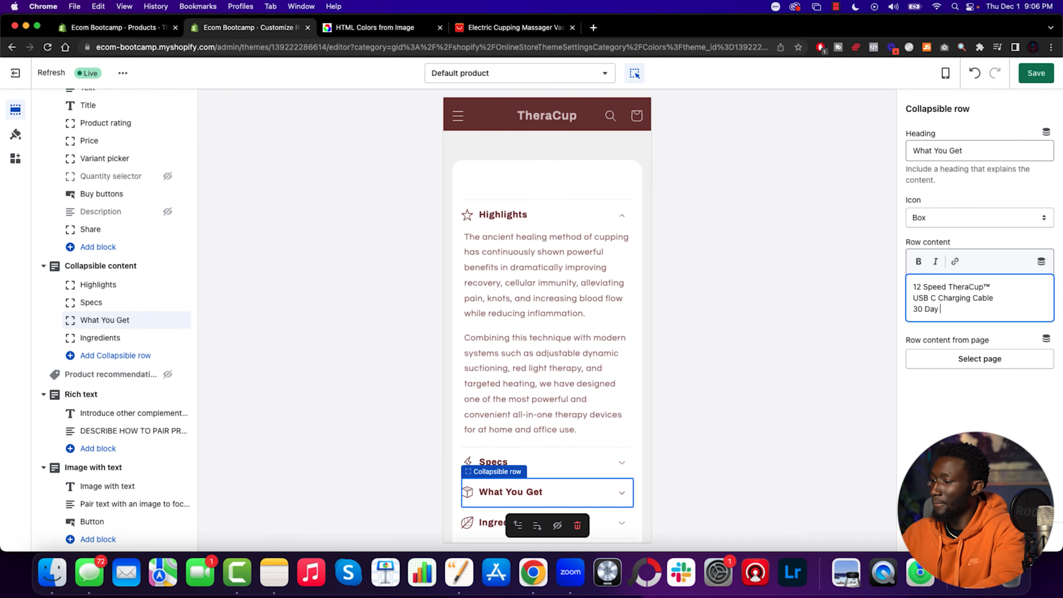
type(" Monety")
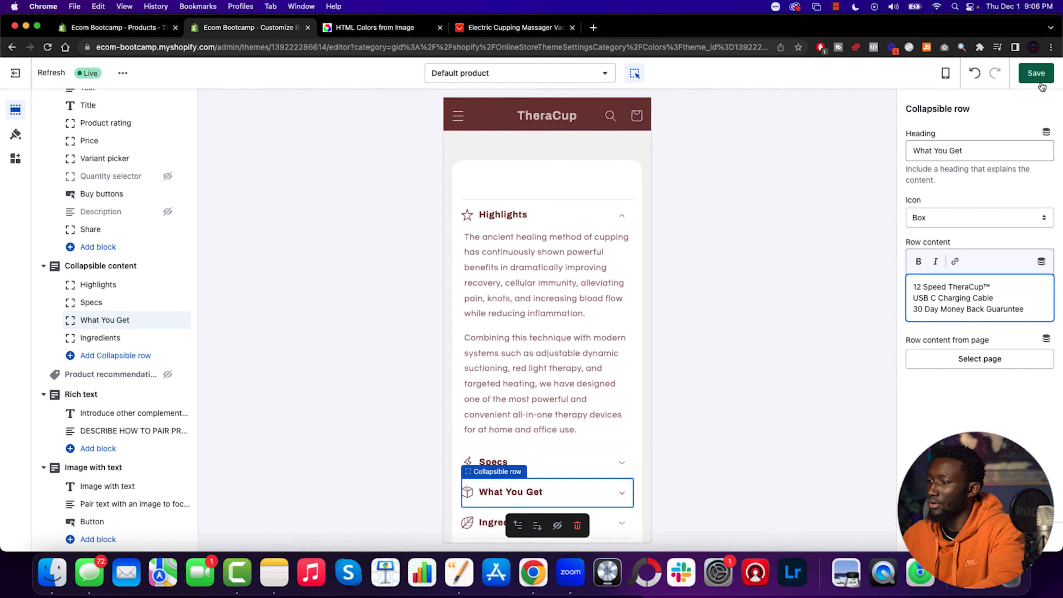
Change the Ingredients row's heading to "Shipping".
scroll(545, 417, "down", 2)
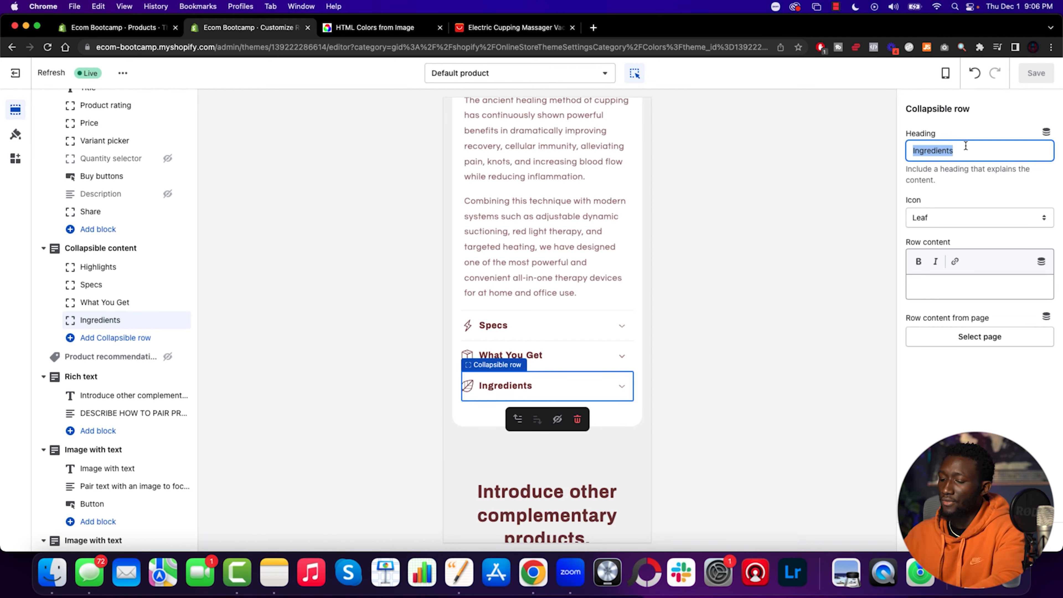
type("Shipping")
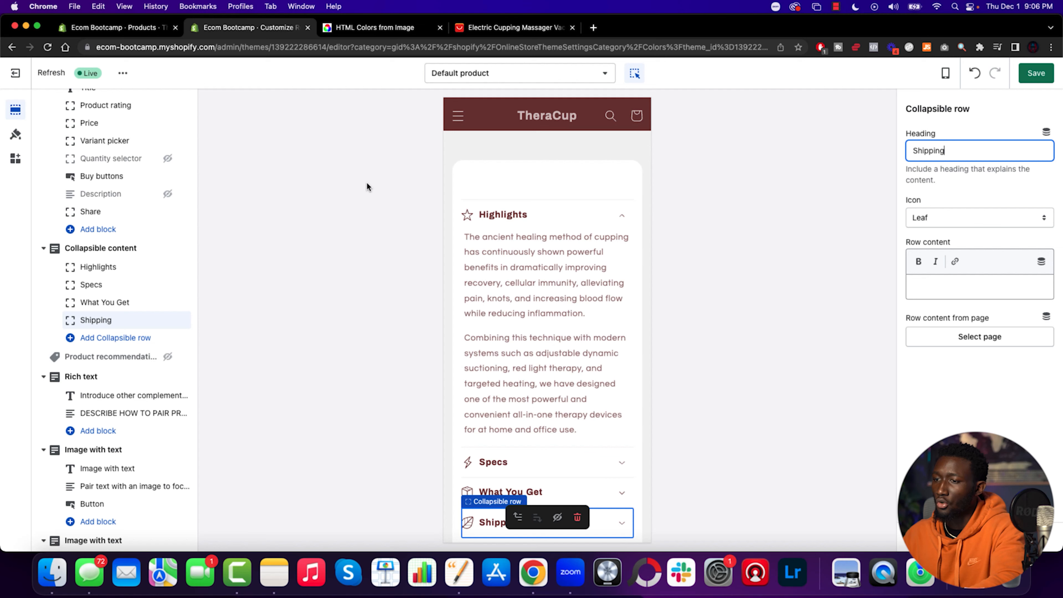
Switch to the store admin and open the Policies settings.
left_click(118, 27)
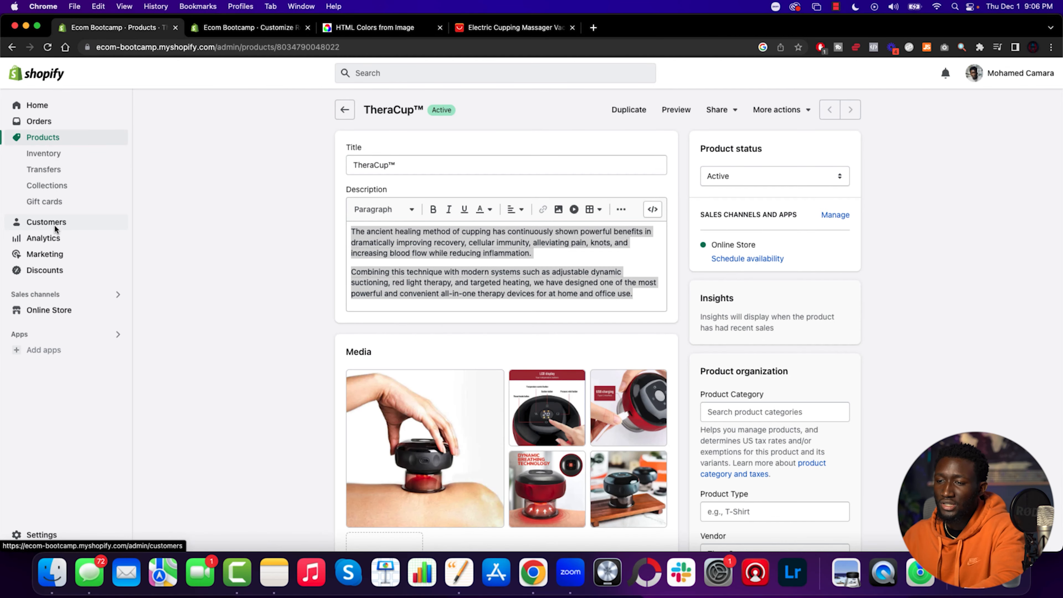
left_click(40, 535)
scroll(494, 398, "down", 10)
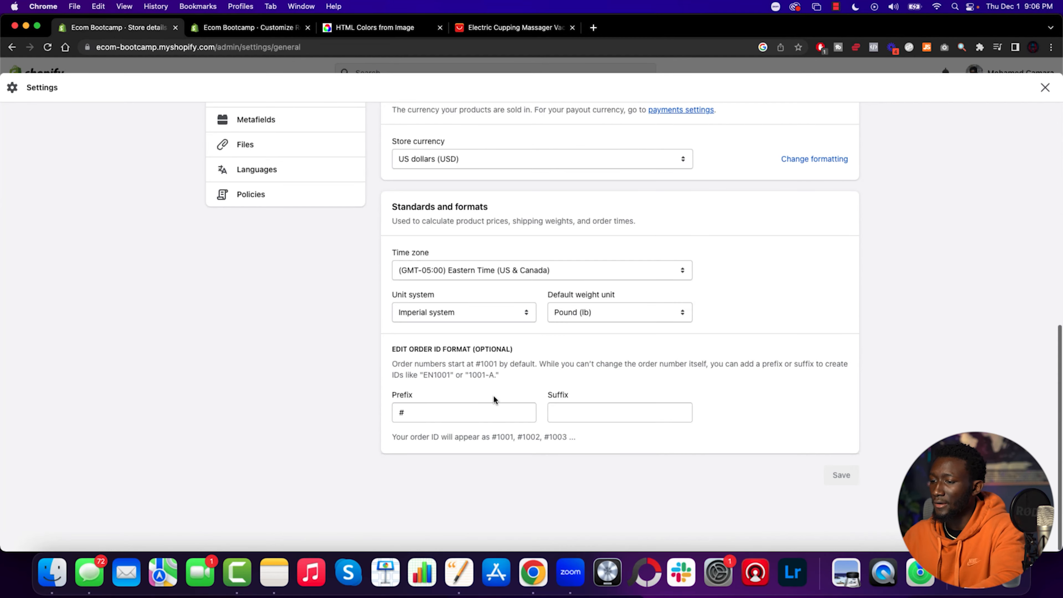
scroll(280, 225, "up", 6)
scroll(268, 397, "down", 3)
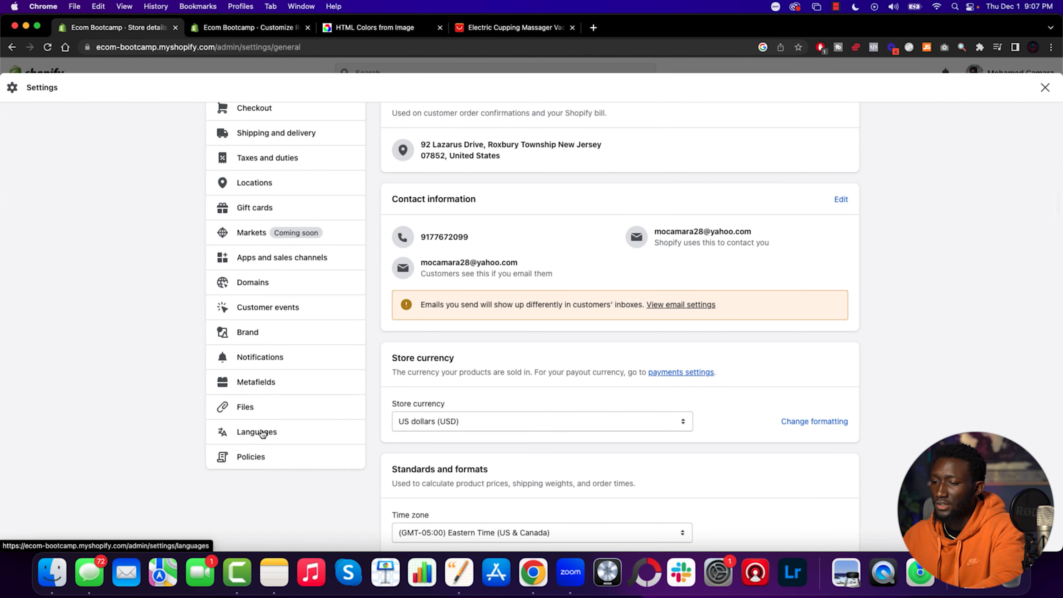
scroll(268, 263, "up", 2)
left_click(270, 206)
scroll(268, 293, "down", 5)
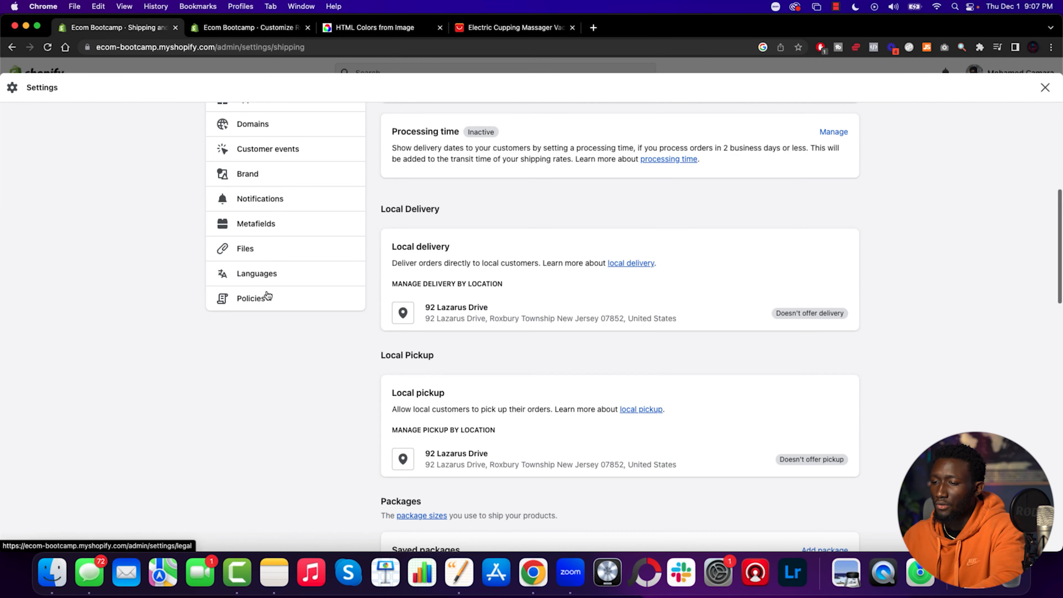
left_click(254, 299)
scroll(537, 362, "down", 3)
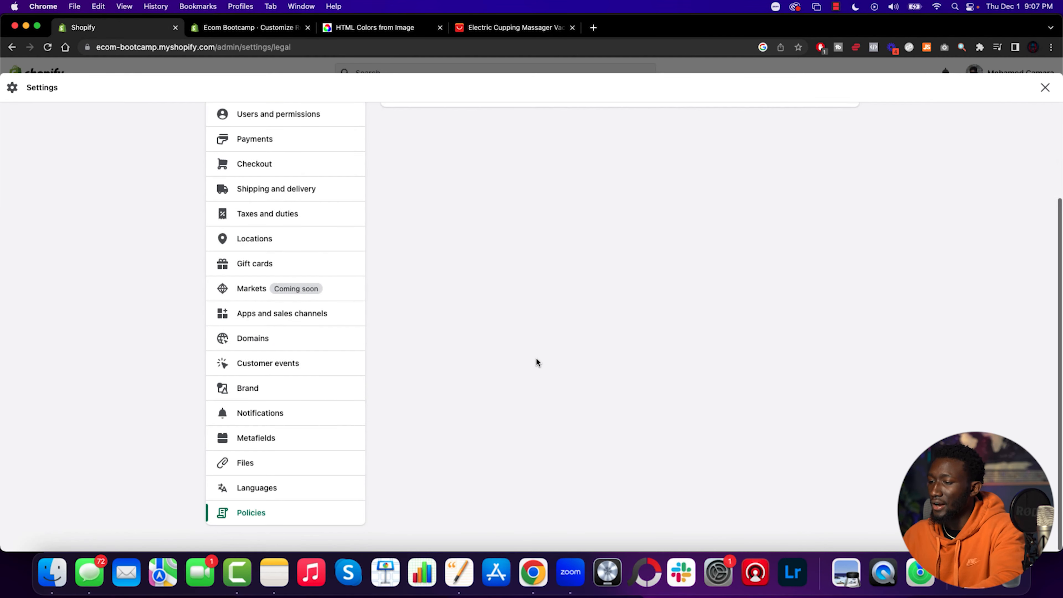
Select the shipping policy text from the Customs heading through the maximum delivery time line.
scroll(510, 423, "down", 10)
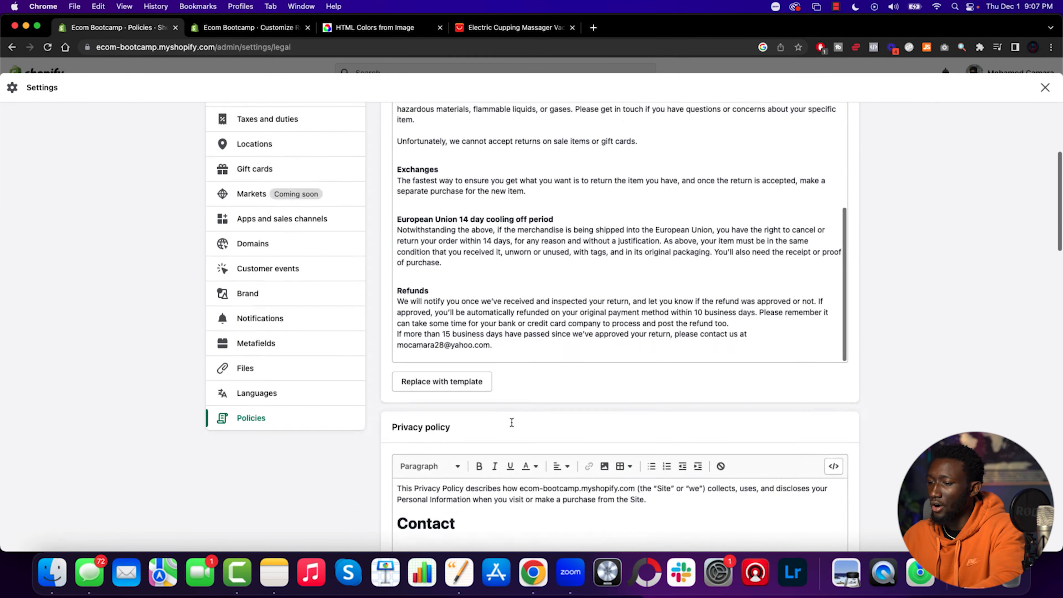
scroll(510, 426, "down", 15)
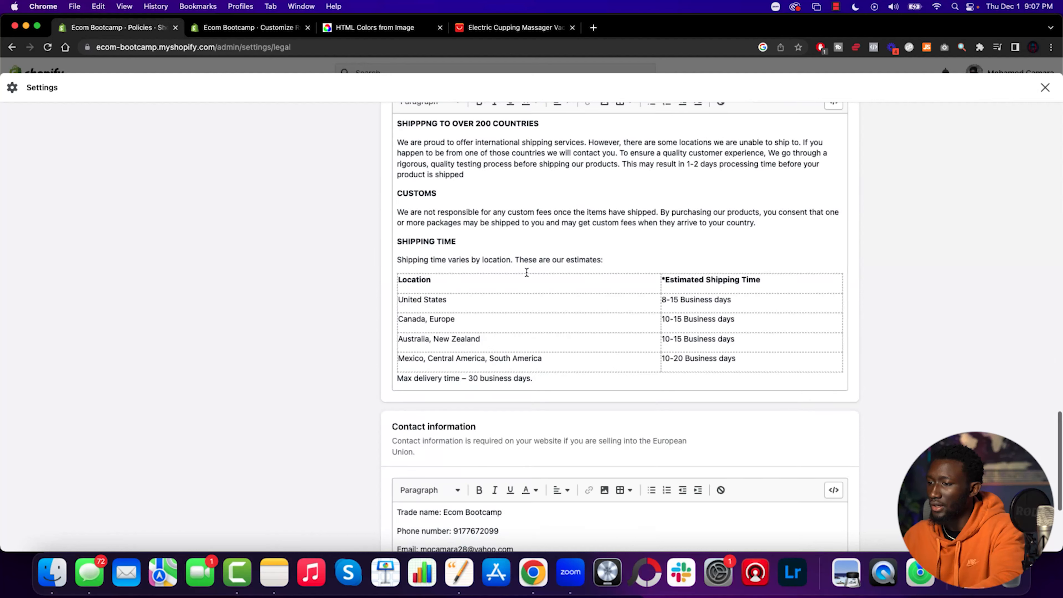
scroll(579, 249, "down", 3)
scroll(580, 248, "up", 3)
left_click_drag(397, 210, 775, 395)
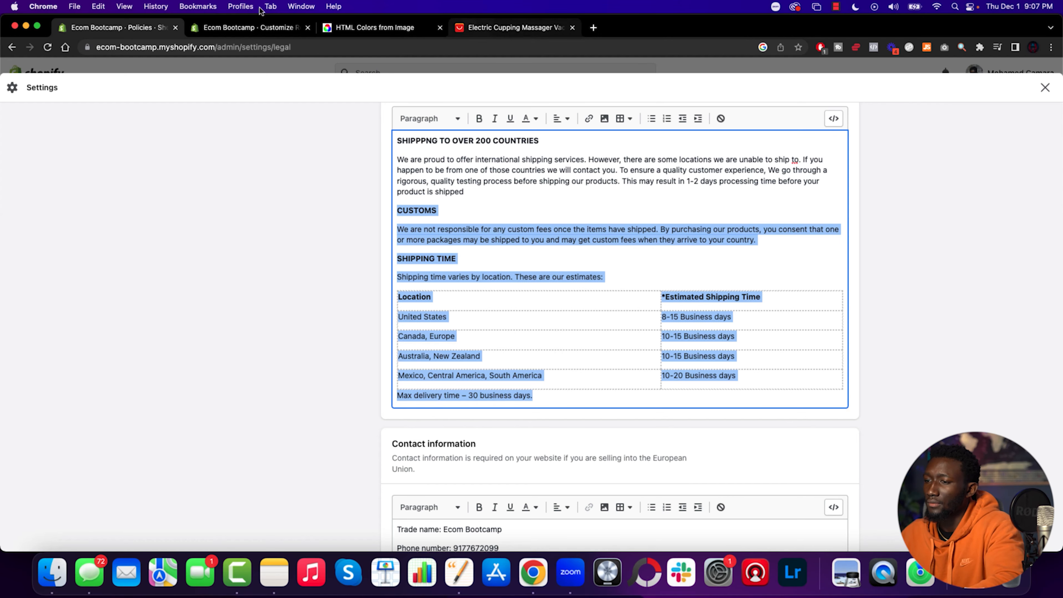
Return to the theme editor and start creating a new page from the Shipping row's page selection.
left_click(249, 27)
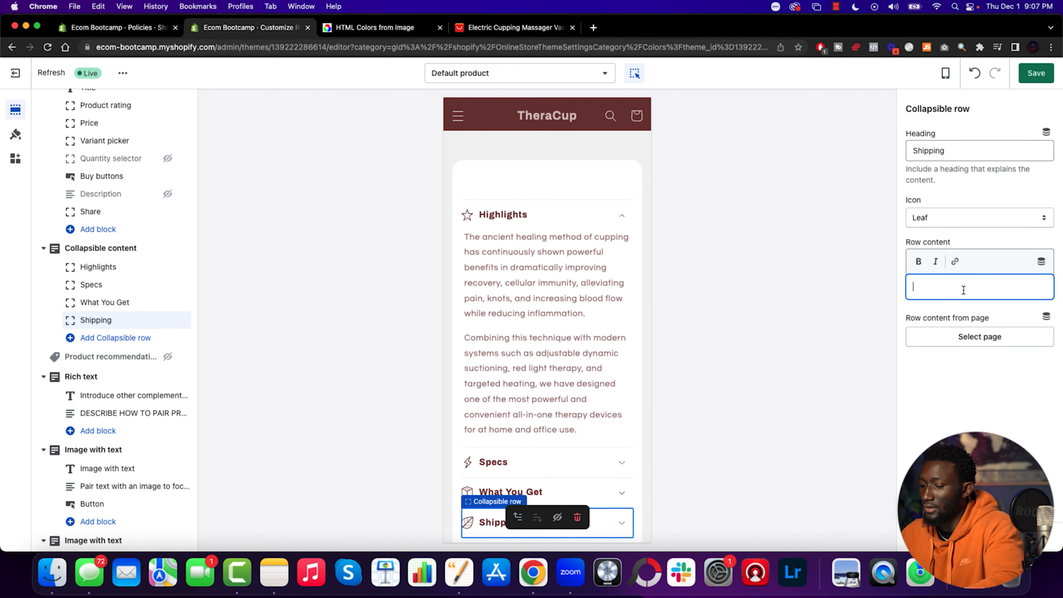
left_click(966, 333)
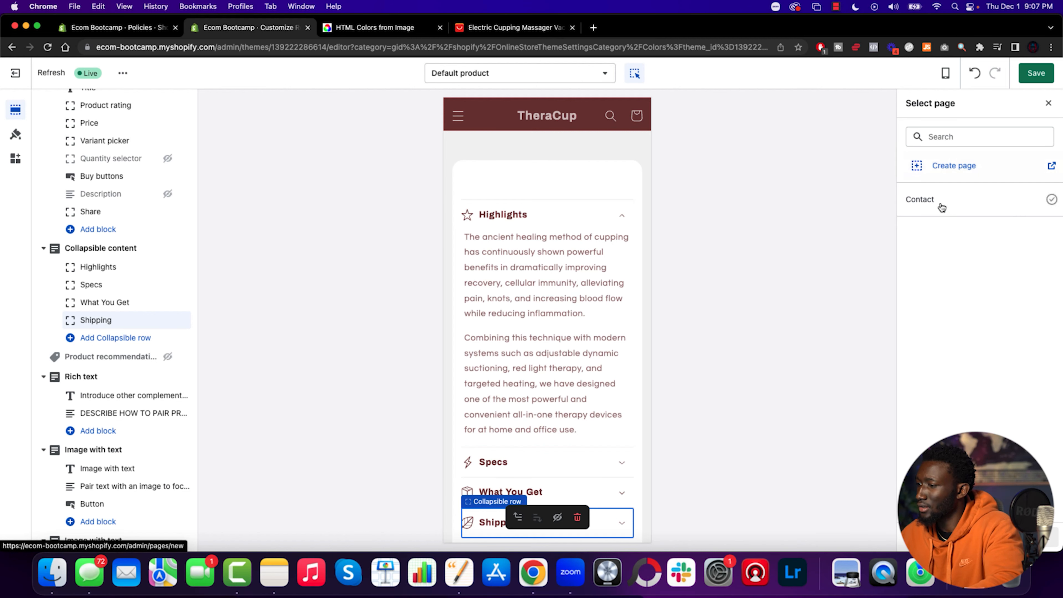
left_click(1048, 103)
left_click(948, 337)
left_click(950, 171)
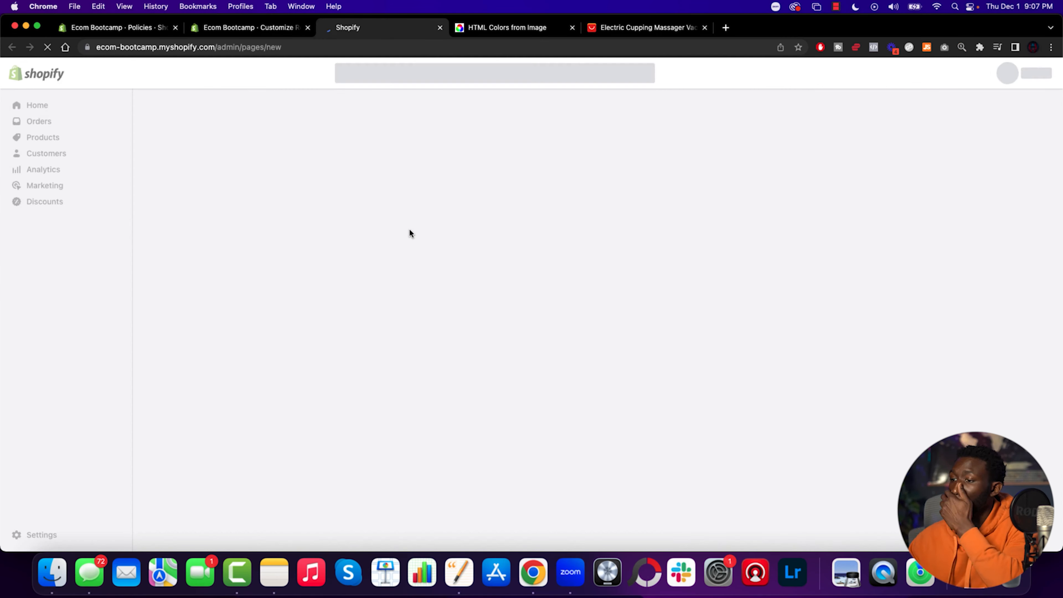
Title the new page "Shipping" and keep the Default page template.
type("Shipping")
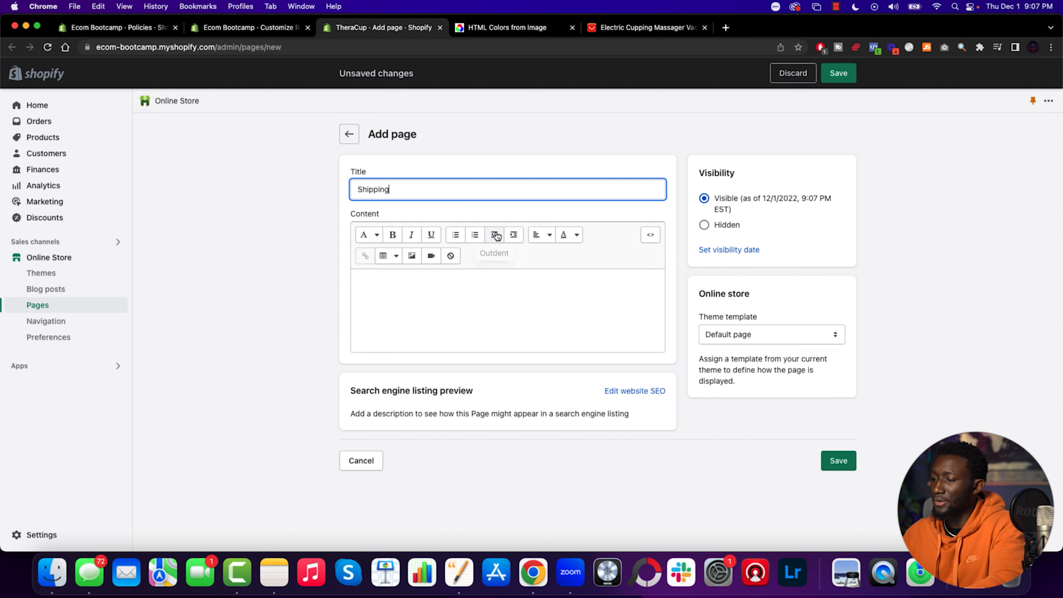
left_click(484, 313)
left_click(766, 327)
left_click(721, 284)
key("ctrl+Up")
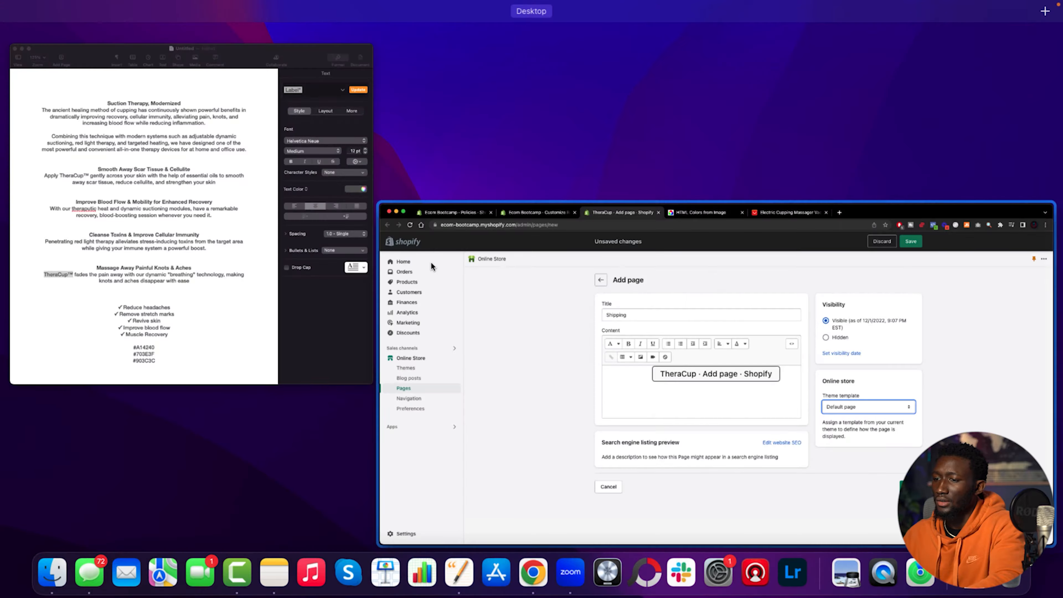
left_click(538, 299)
Select and copy the entire shipping policy text in the store's Policies settings.
left_click(241, 27)
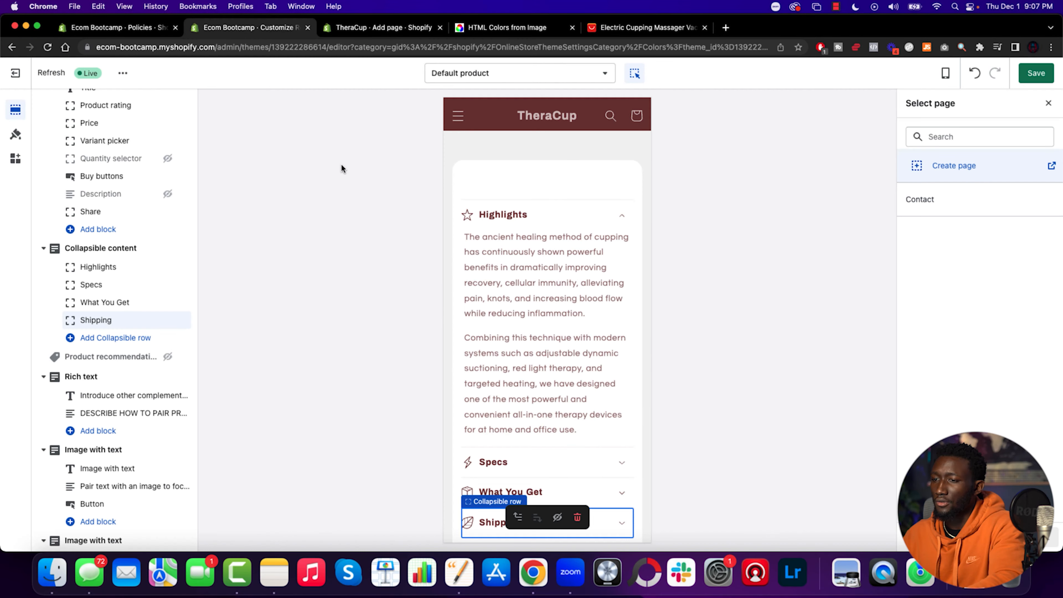
left_click(117, 27)
scroll(576, 399, "up", 15)
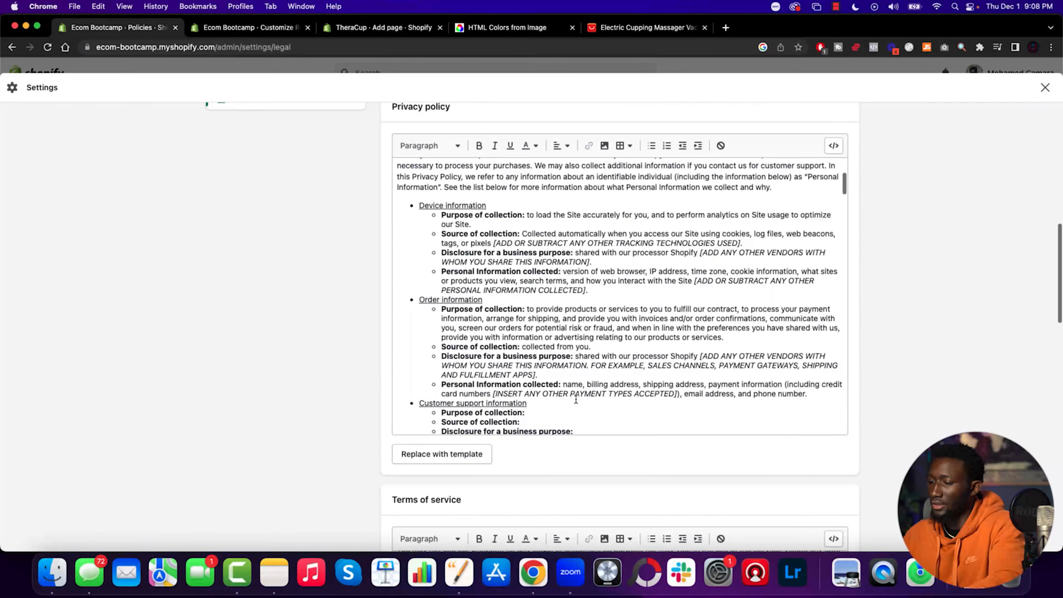
scroll(576, 399, "down", 20)
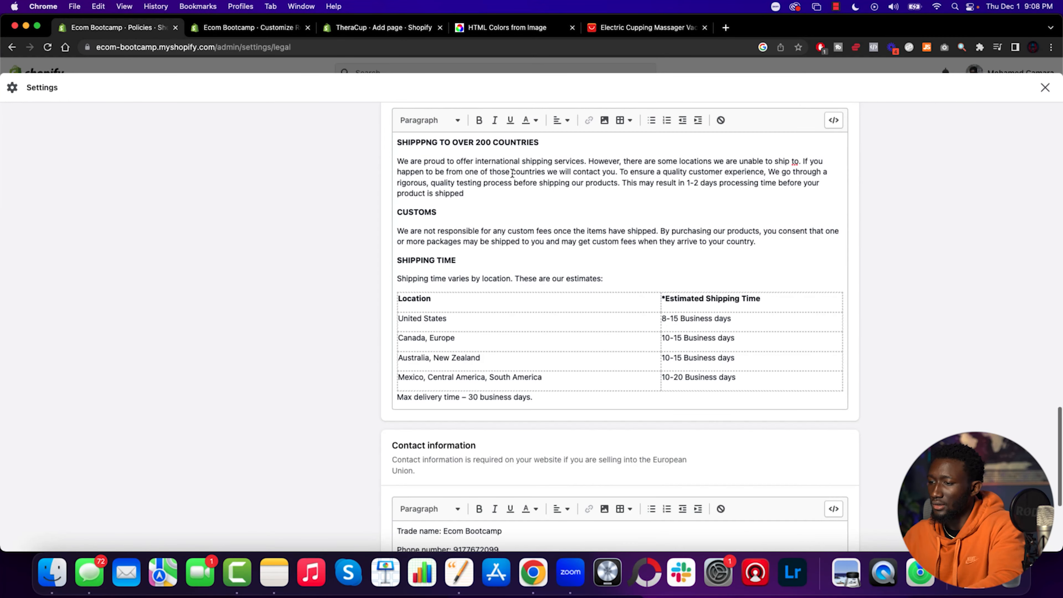
left_click(512, 173)
key("super+a")
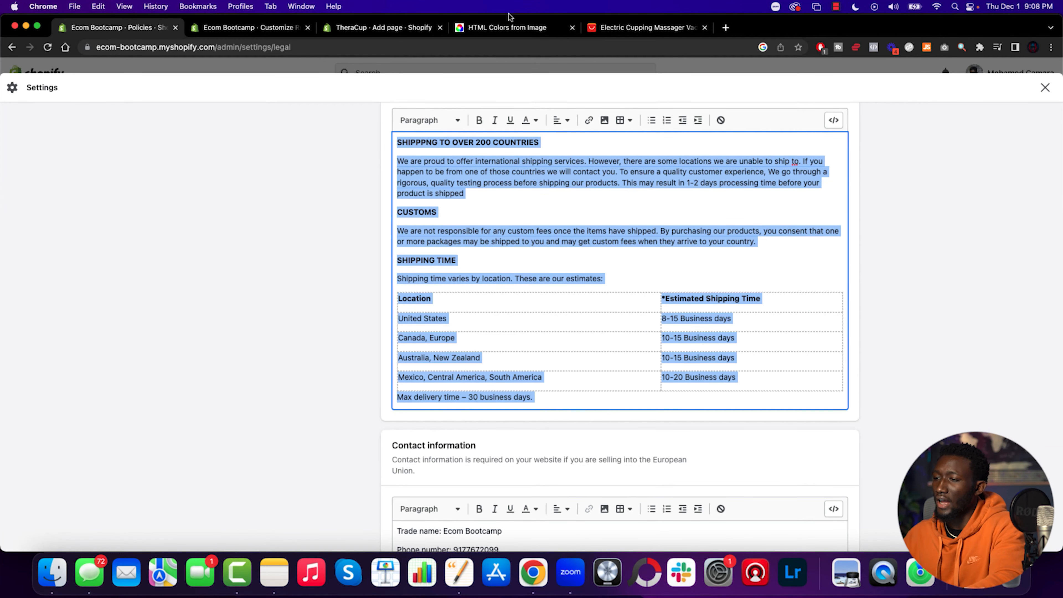
Paste the copied shipping policy into the Shipping page's content and save the page.
left_click(339, 29)
left_click(450, 300)
type("Shipping time varies by location. These are our estimates: Location\t*Estimated Shipping Time United States\t8-15 Business days Canada, Europe\t10-15 Business days Australia, New Zealand\t10-15 Business days Mexico, Central America, South America\t10-20 Business days Max delivery time – 30 business days. *This doesn’t include our 2-5 day processing time. TRACKING INFORMATION You will receive an email with a tracking number once your order is shipped but sometimes due to free shipping tracking is not available. For logistical reasons, items in the same purchase may be sent in separate packages even if you’ve specified combined shipping. If you have any other questions, please contact us and we will do our best to help you")
left_click(842, 74)
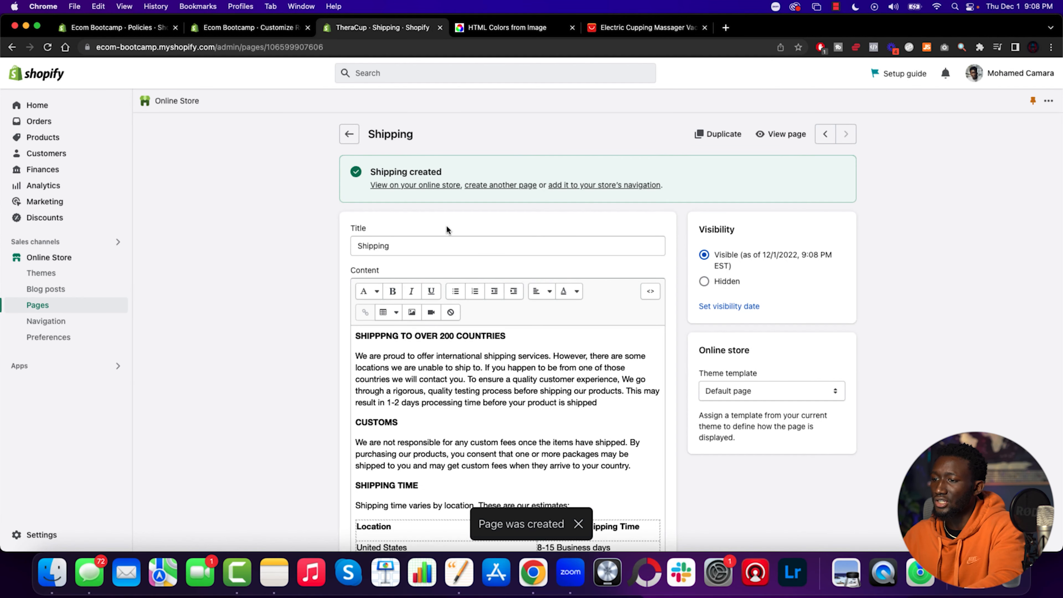
Save the theme changes in the theme editor and reload it.
left_click(269, 28)
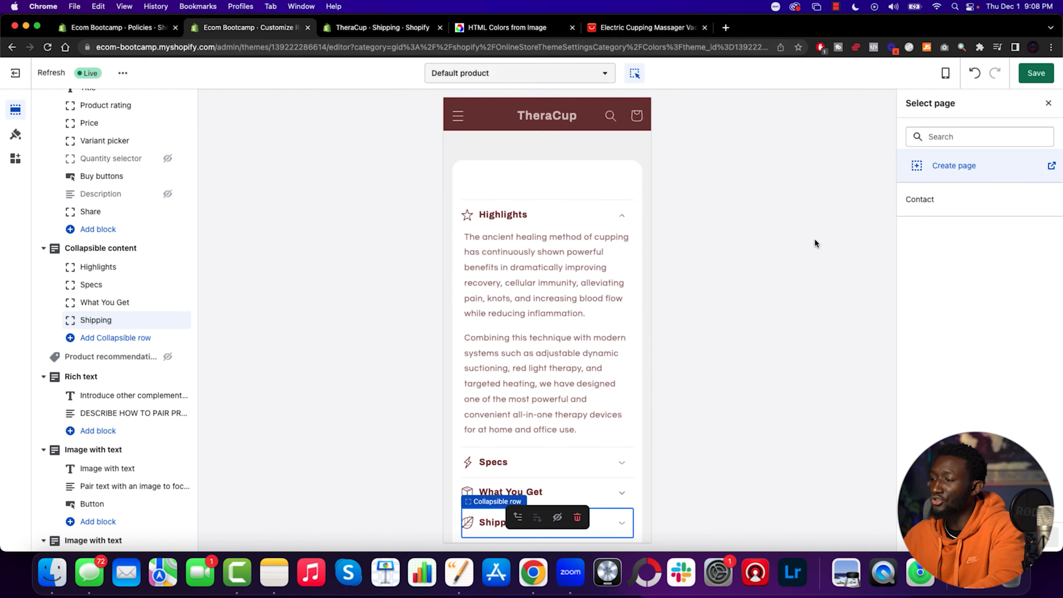
left_click(1049, 76)
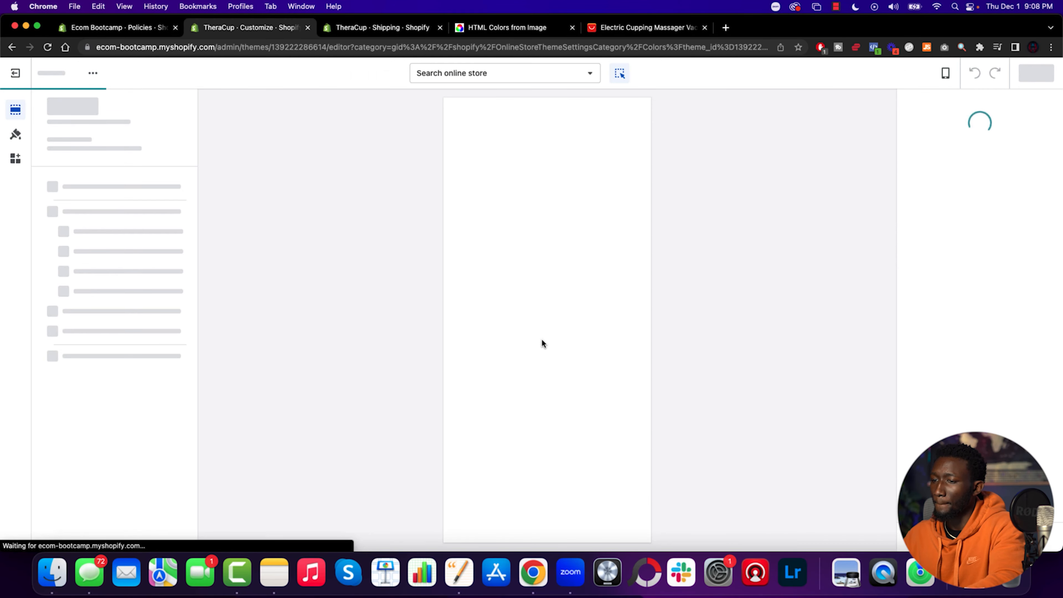
Set the Shipping row's page content to the Shipping page and check the policy text in the product page preview.
scroll(542, 340, "down", 12)
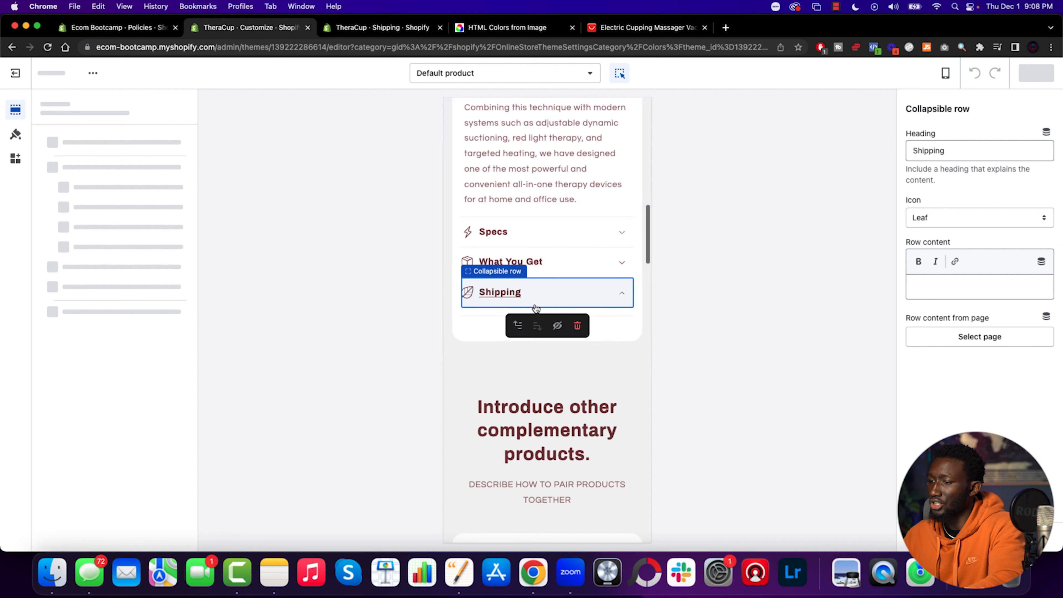
left_click(1017, 336)
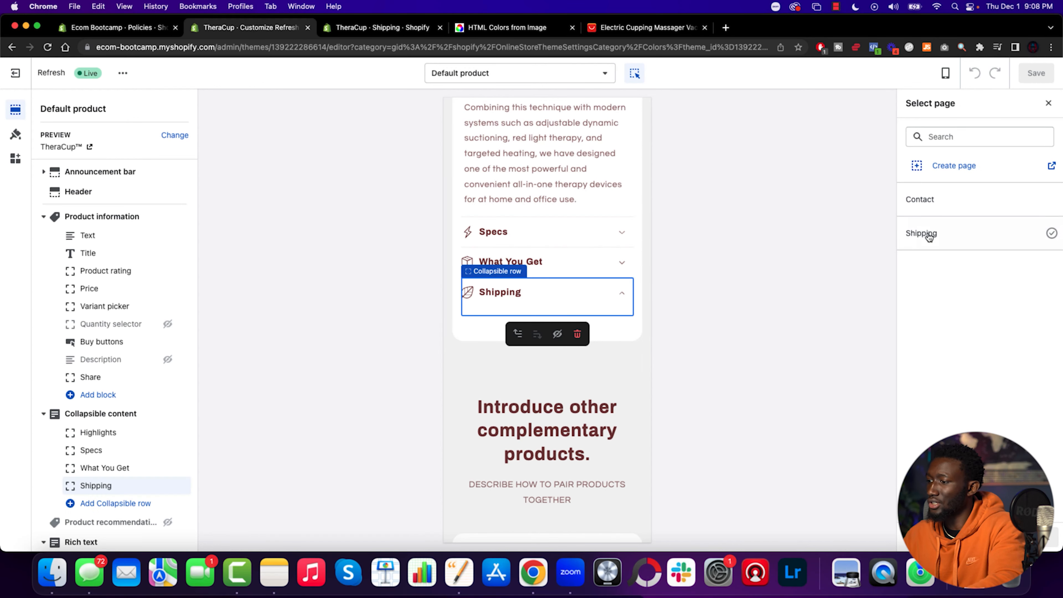
left_click(928, 235)
scroll(585, 393, "down", 15)
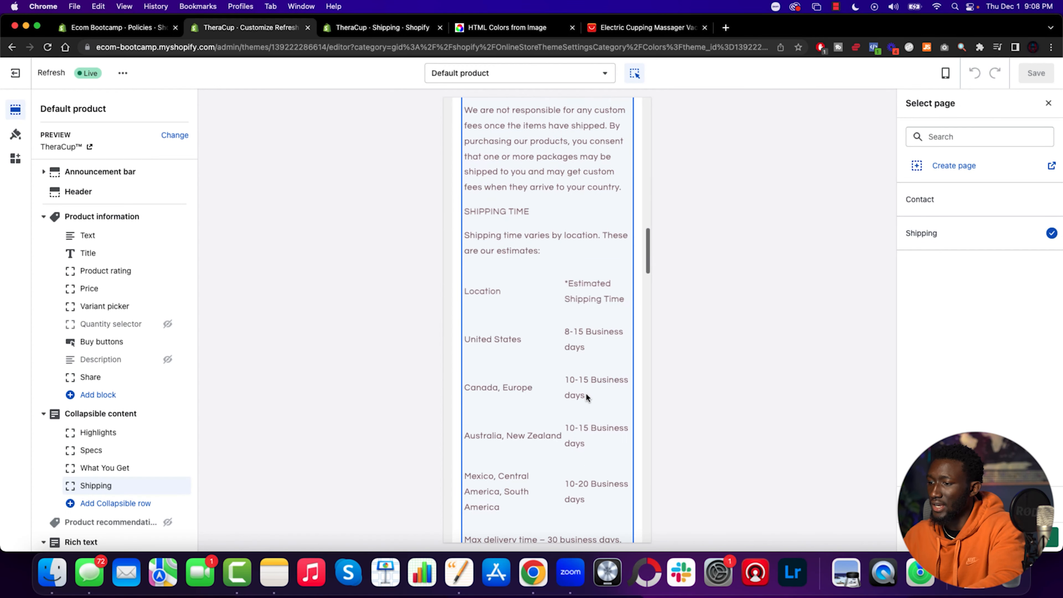
scroll(586, 393, "down", 6)
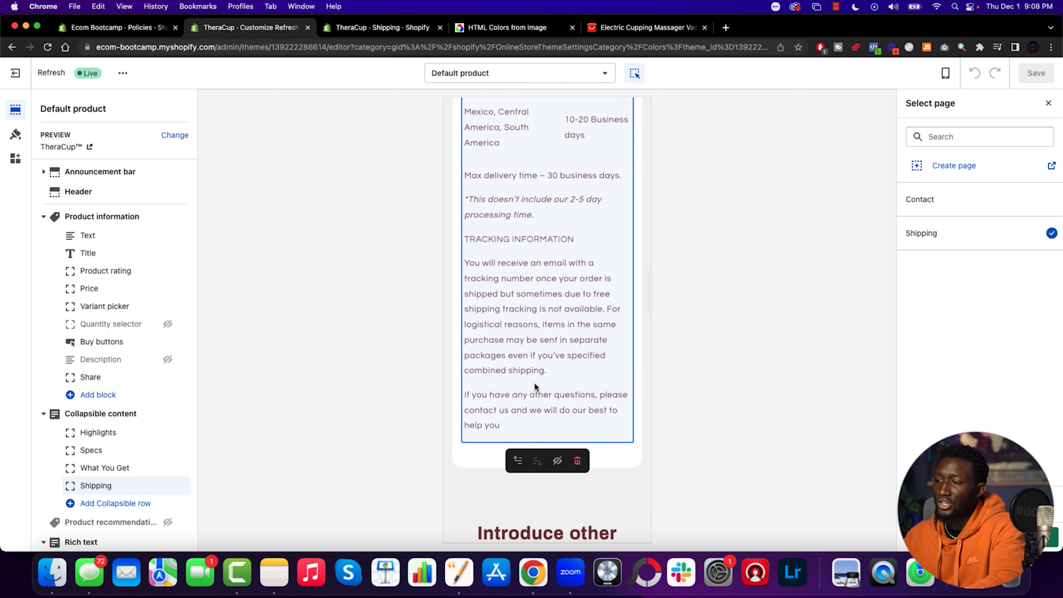
scroll(540, 203, "up", 20)
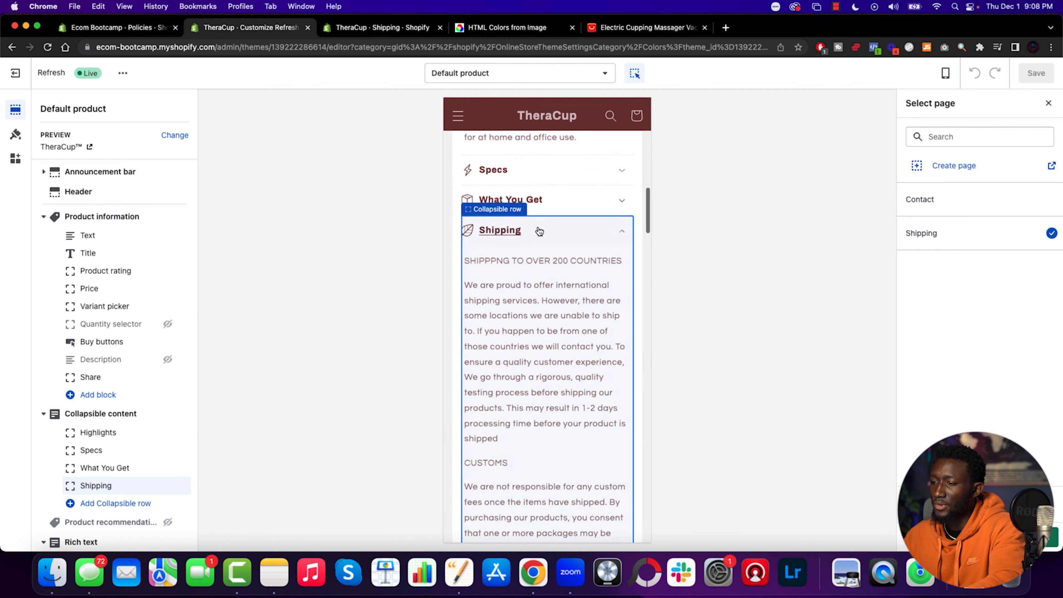
scroll(537, 226, "down", 5)
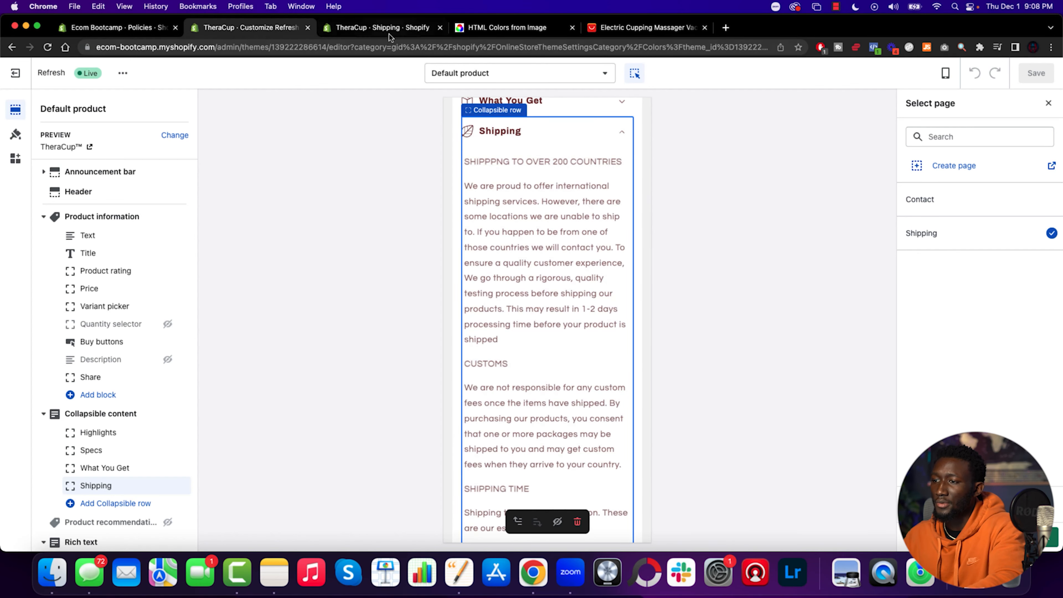
Delete everything above the SHIPPING TIME heading, including the CUSTOMS section, from the Shipping page's content.
left_click(387, 28)
scroll(441, 368, "down", 3)
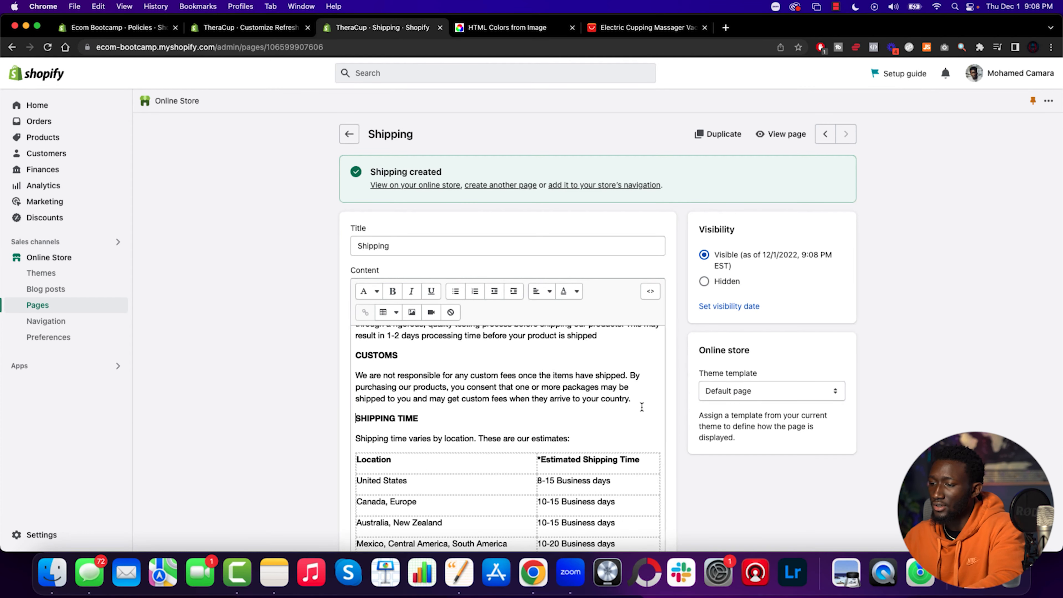
left_click_drag(642, 406, 370, 275)
key("BackSpace")
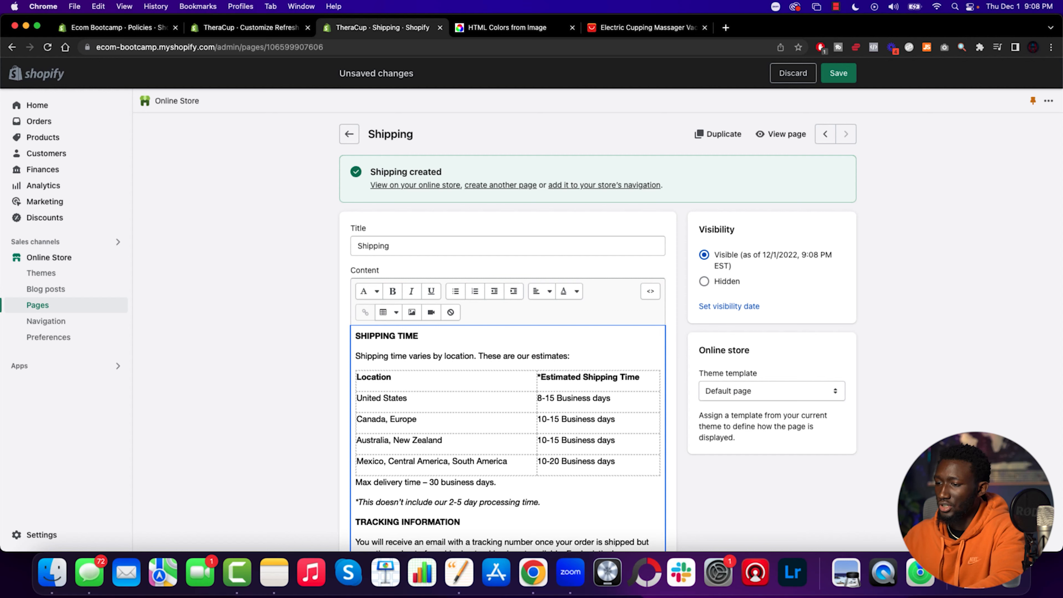
Delete the Shipping page's text from TRACKING INFORMATION to the end and save the page.
scroll(557, 516, "down", 1)
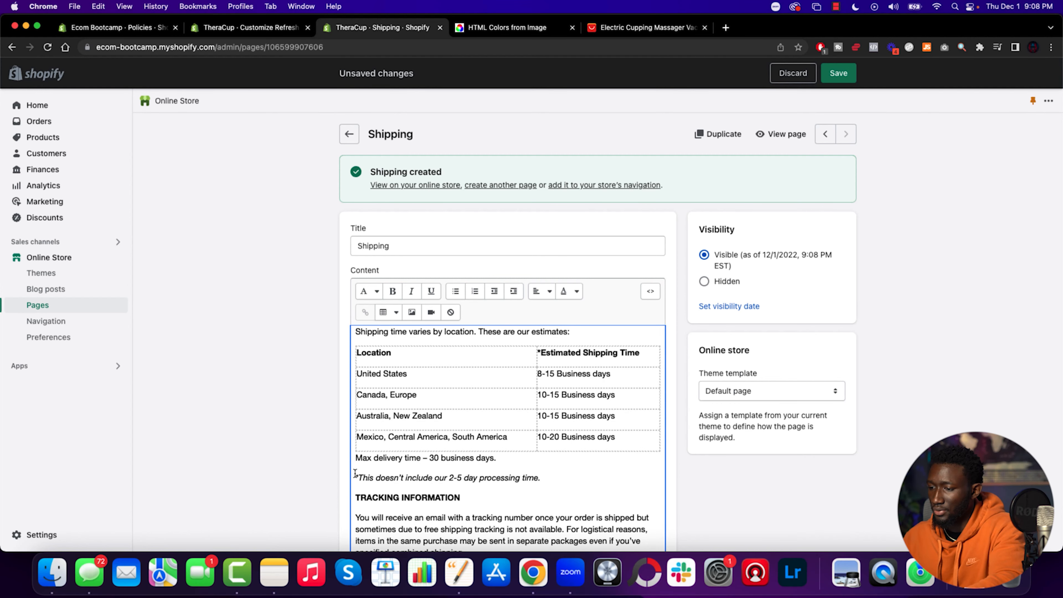
left_click(356, 496)
scroll(518, 352, "down", 5)
left_click(517, 351, "shift")
key("BackSpace")
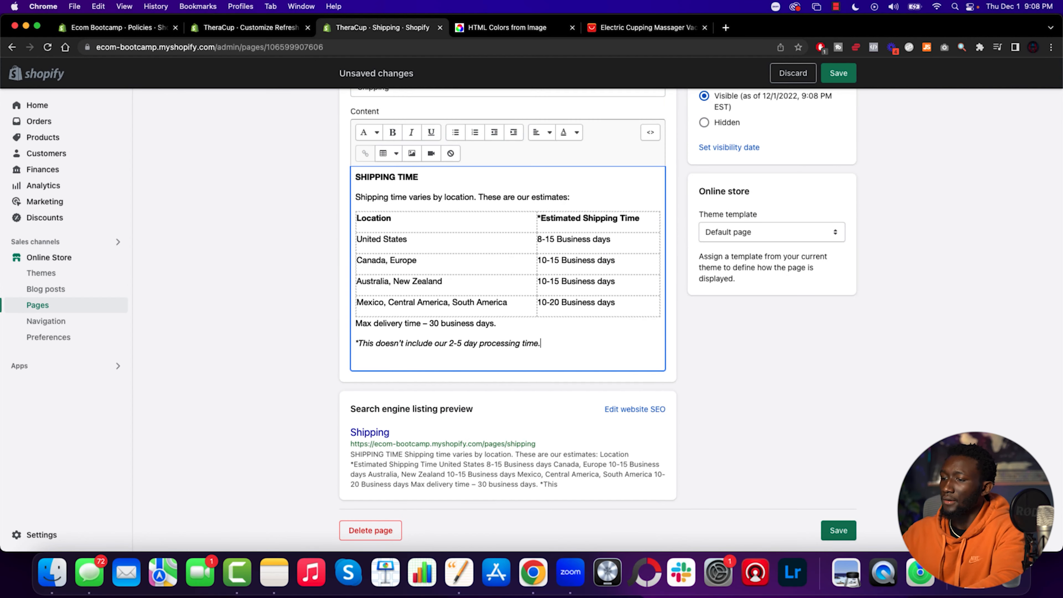
left_click(840, 75)
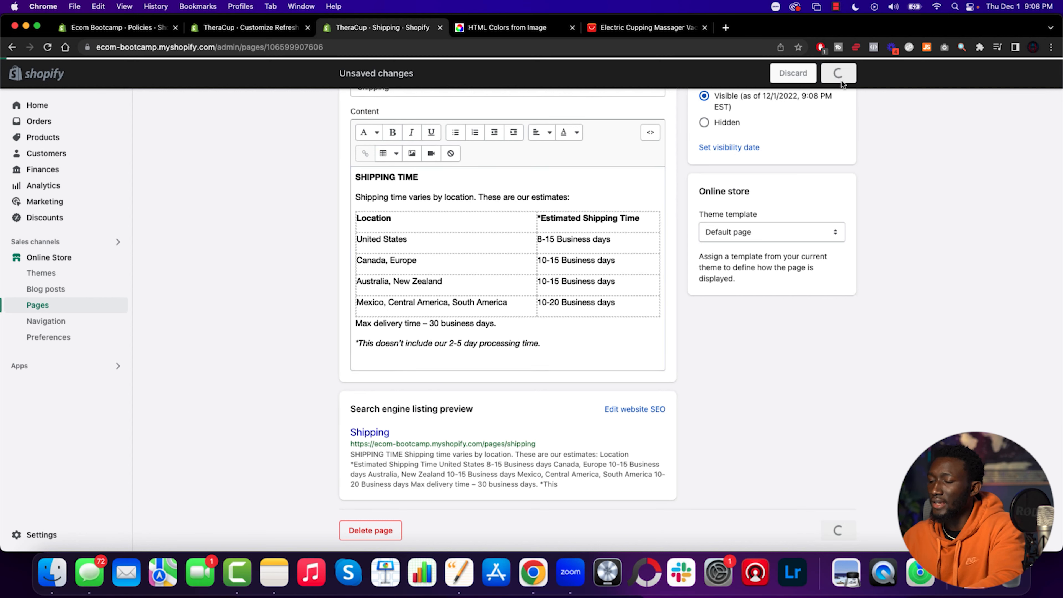
Save the theme changes in the theme editor and check the Shipping row's text in the product page preview.
left_click(240, 28)
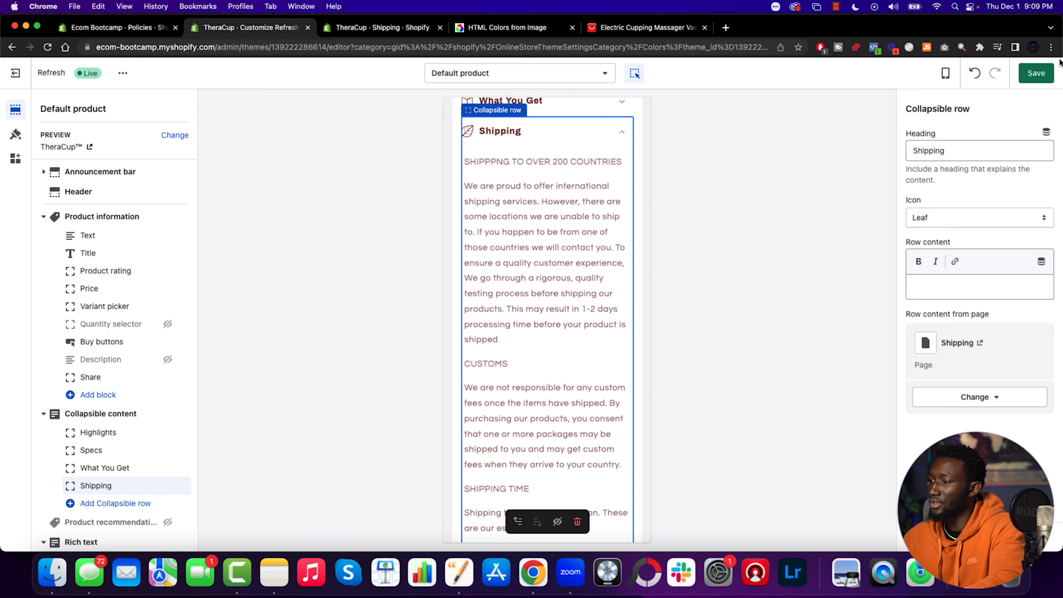
left_click(1042, 75)
scroll(558, 408, "down", 8)
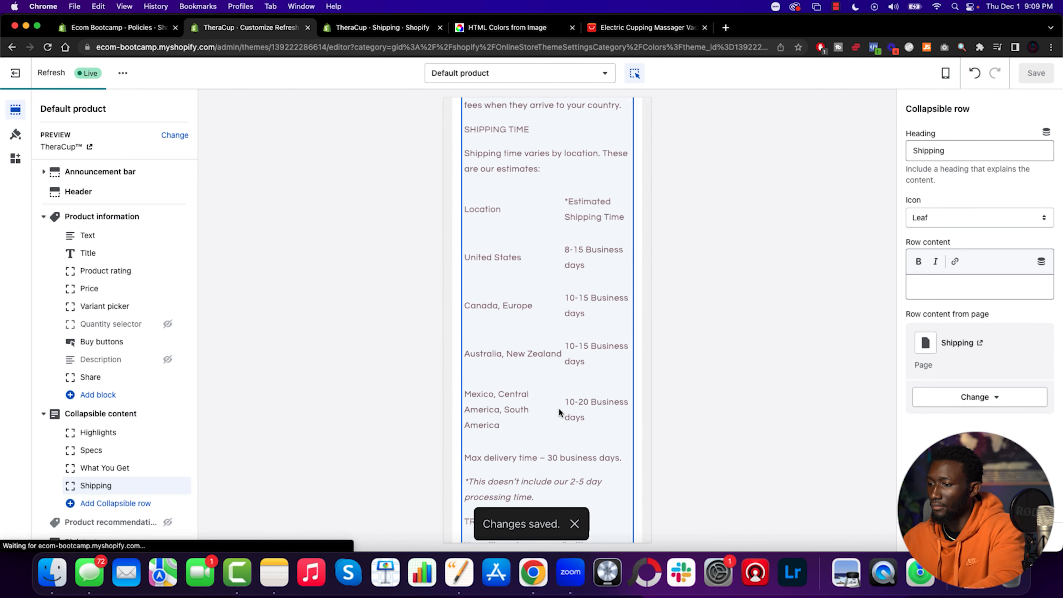
scroll(558, 408, "up", 7)
left_click(577, 284)
scroll(582, 360, "down", 6)
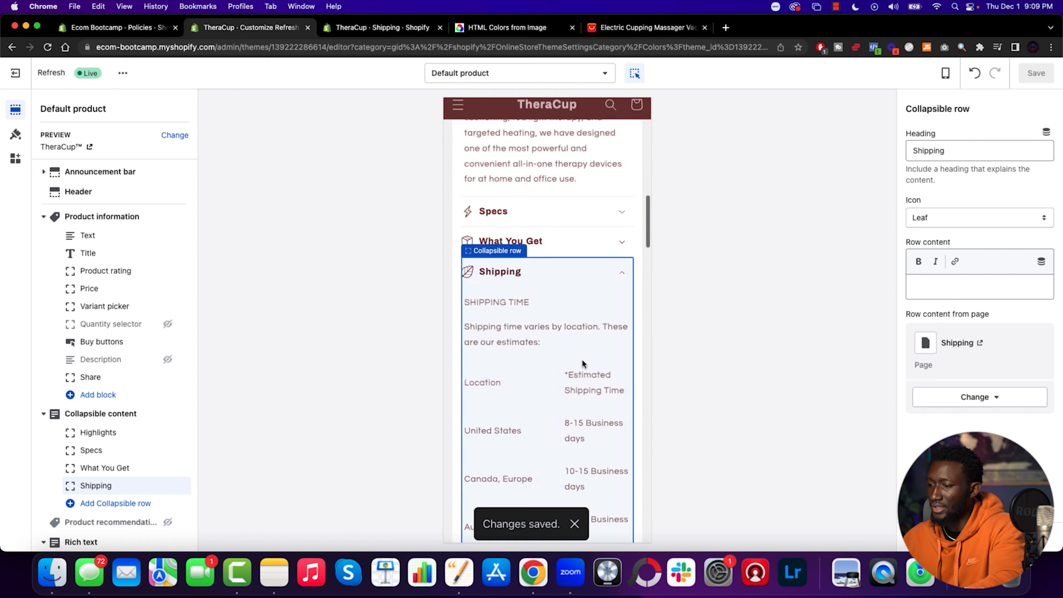
scroll(582, 360, "up", 4)
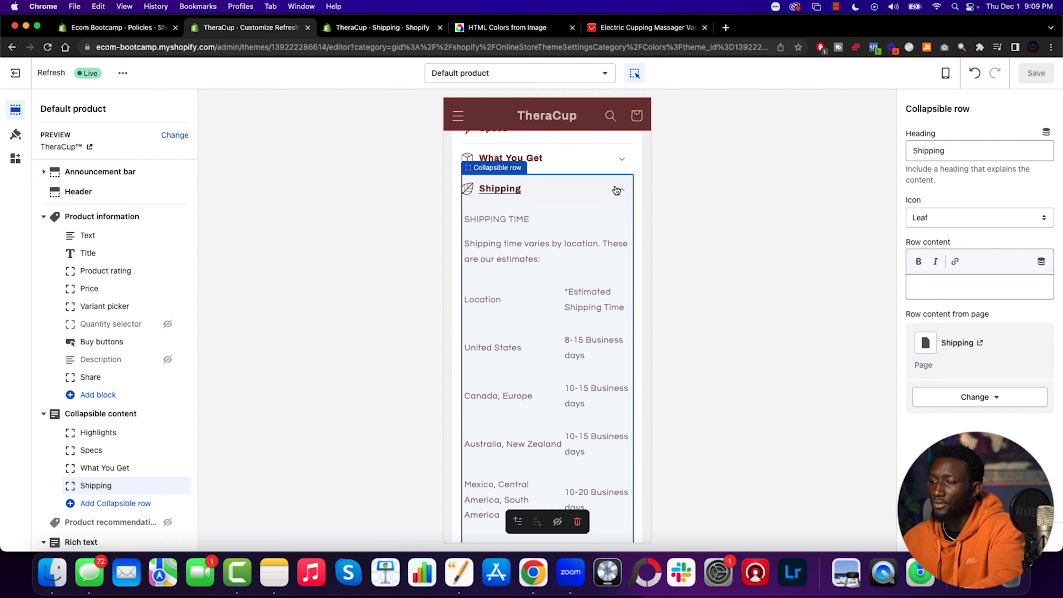
Set the Shipping row's icon to Plane.
left_click(971, 218)
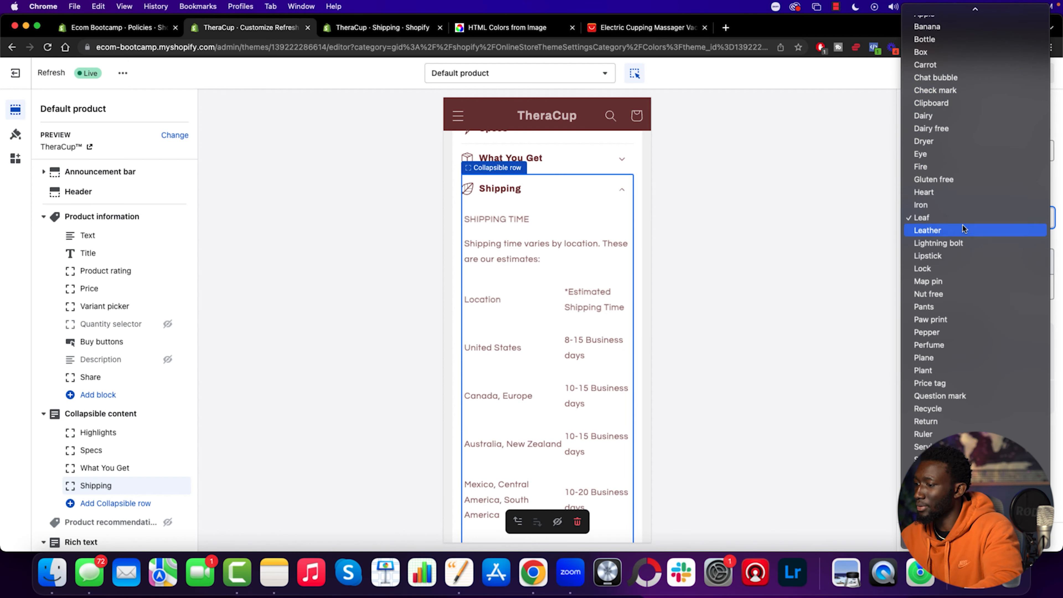
scroll(962, 225, "up", 1)
left_click(962, 371)
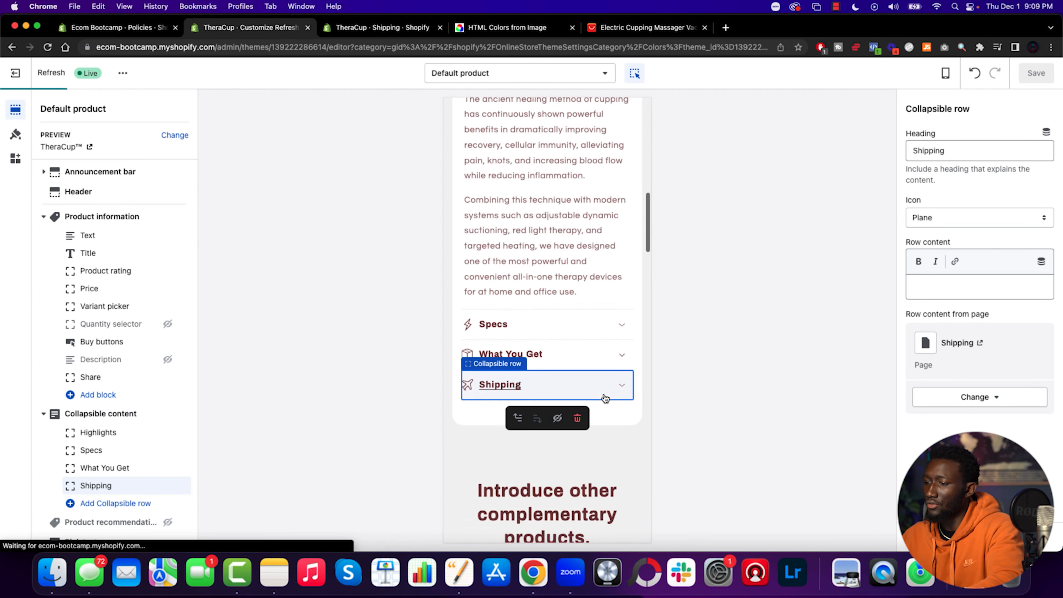
Replace the rich text section's heading with "Suction Therapy, Modernized" from the notes document and delete the description block below it.
scroll(591, 342, "down", 10)
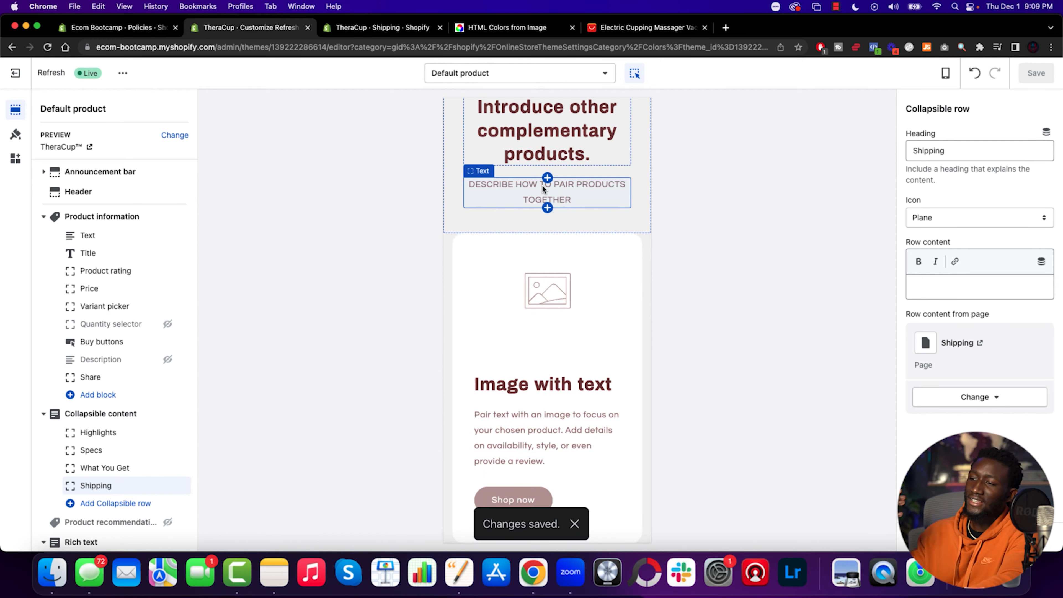
key("ctrl+Up")
left_click(205, 214)
left_click_drag(526, 117, 513, 112)
left_click(515, 107)
left_click(870, 242)
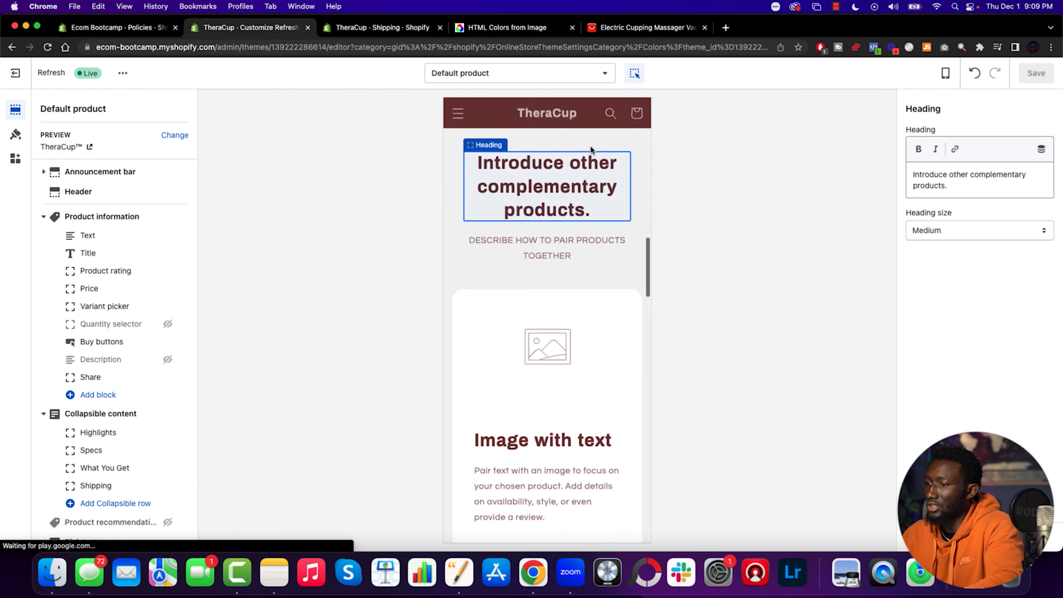
left_click_drag(977, 188, 854, 168)
type("Suction Therapy, Modernized")
left_click(602, 352)
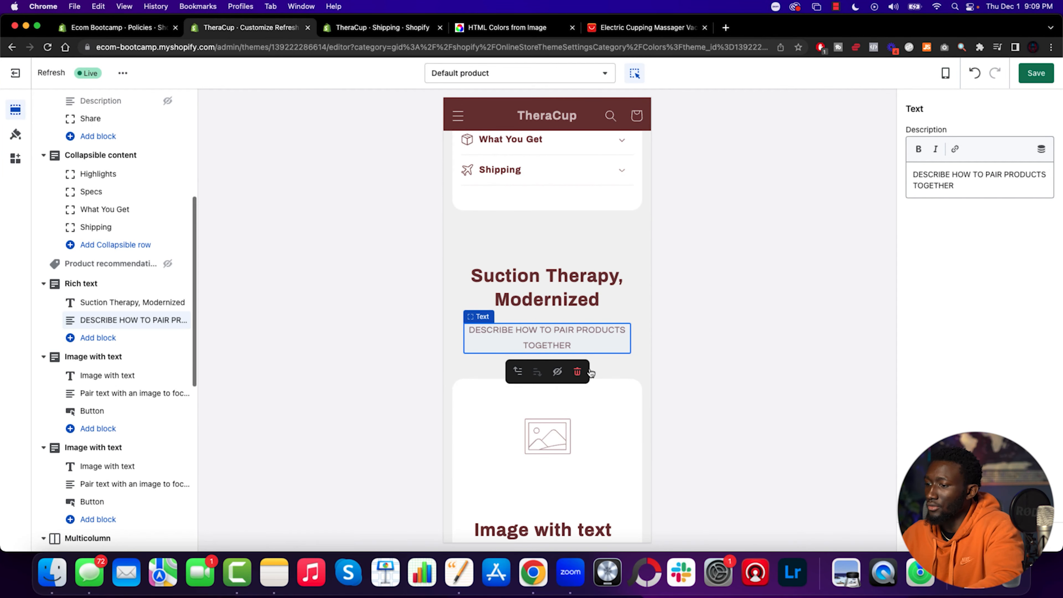
left_click(577, 371)
Set the first Image with text section's image to gif_1 from the image library.
scroll(581, 380, "down", 1)
scroll(581, 384, "down", 3)
left_click(559, 240)
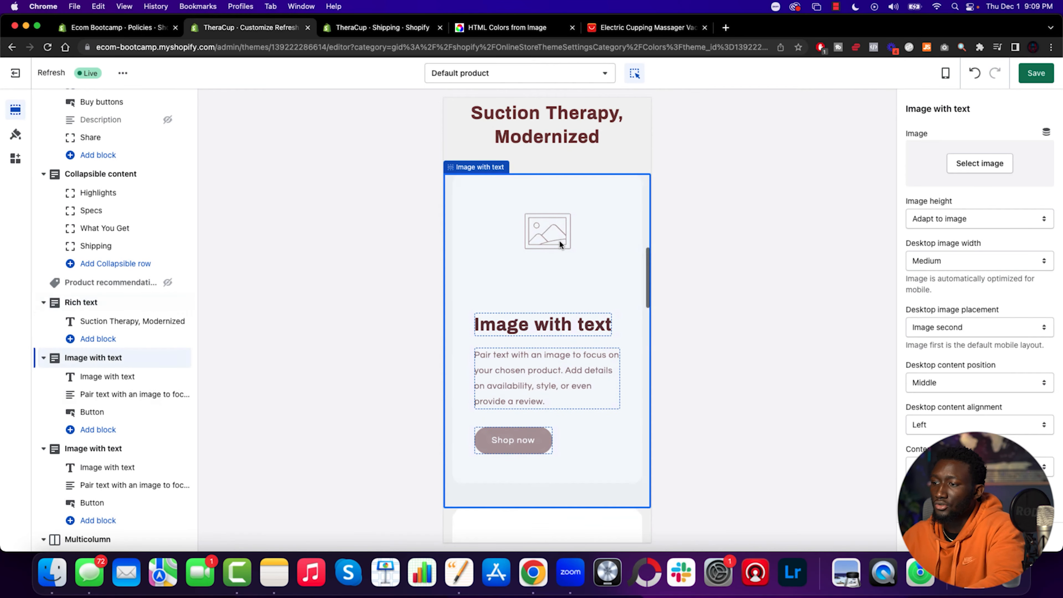
left_click(982, 164)
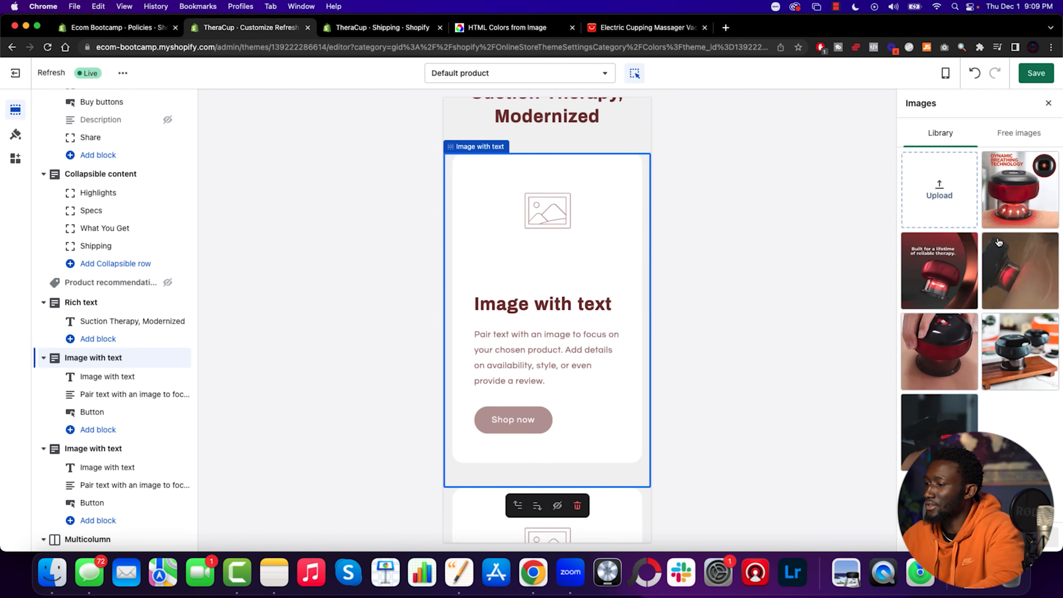
left_click(1020, 271)
left_click(932, 536)
Replace the first Image with text heading with "Smooth Away Scar Tissue & Cellulite" from the notes document and set its size to Small.
key("ctrl+Up")
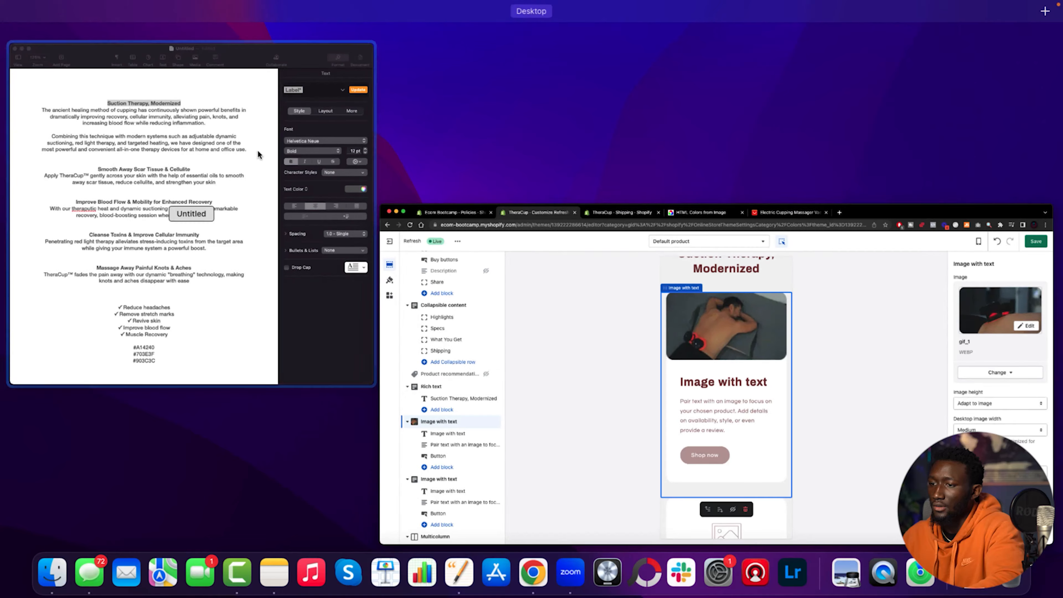
left_click(261, 156)
left_click_drag(529, 212, 379, 211)
key("super+c")
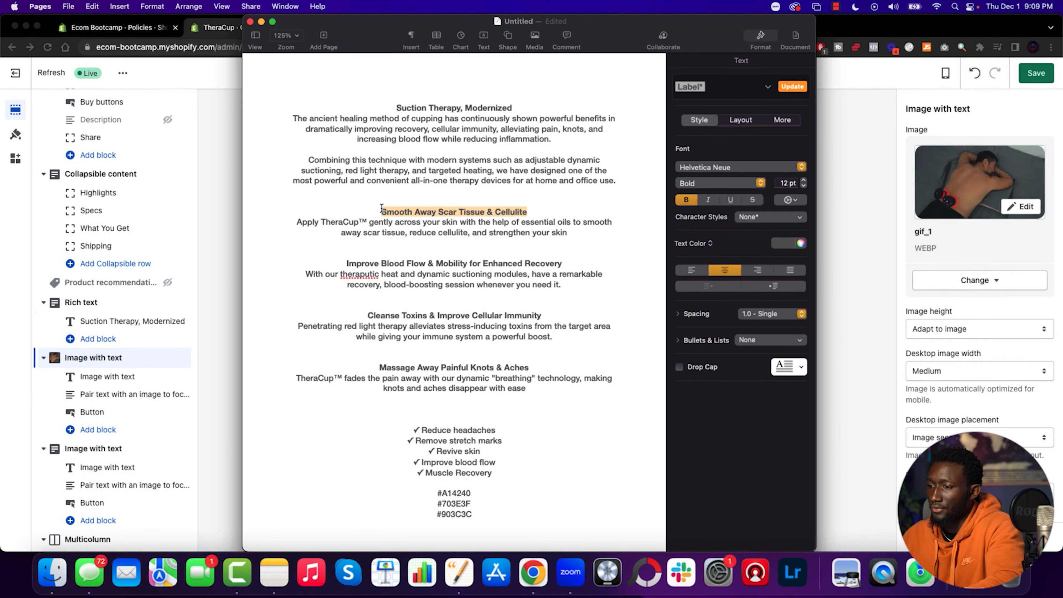
key("super+Tab")
left_click(580, 299)
left_click(942, 151)
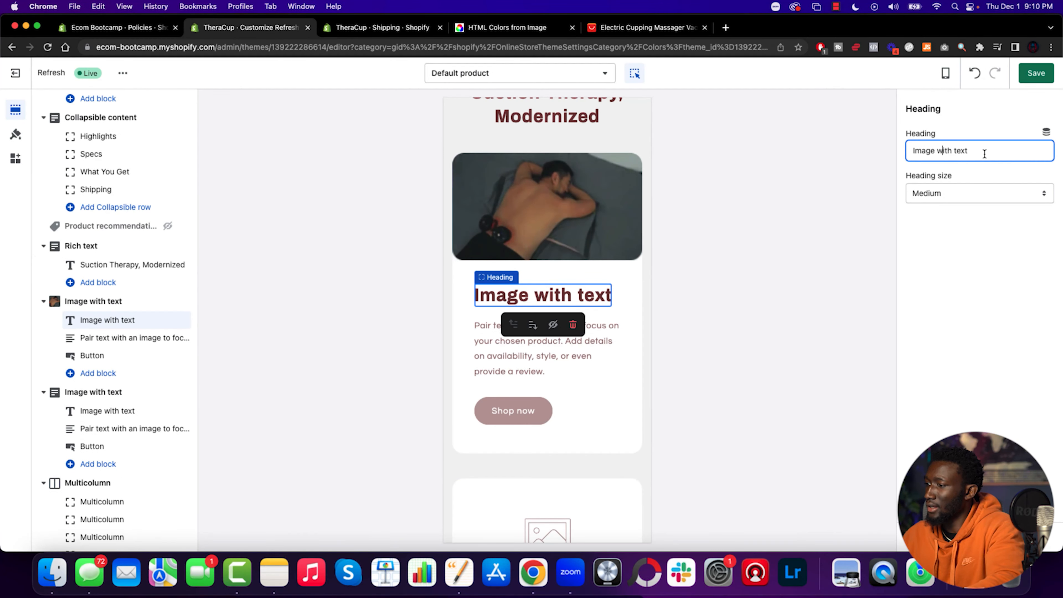
key("super+v")
left_click(947, 192)
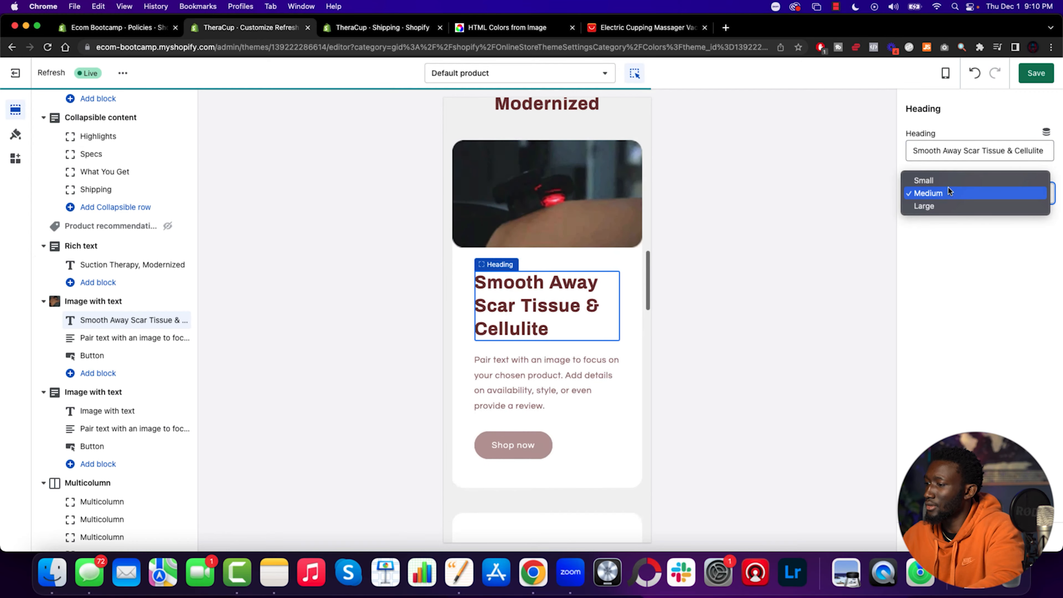
Replace the first Image with text section's body with the notes paragraph starting "Apply TheraCup™ gently across your skin".
key("ctrl+Up")
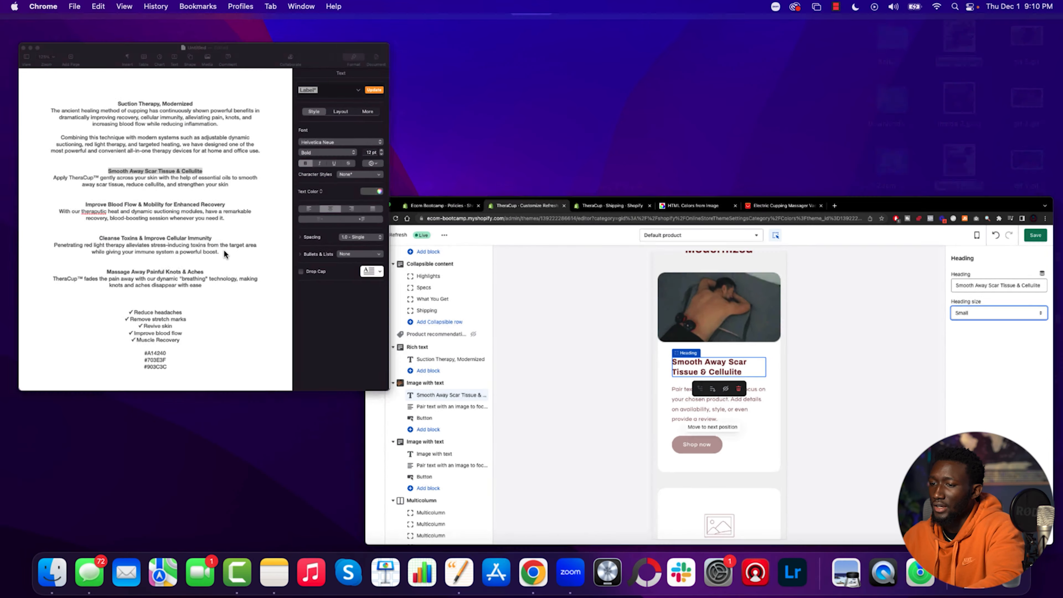
left_click(224, 250)
left_click_drag(571, 237, 294, 221)
key("super+c")
left_click(853, 243)
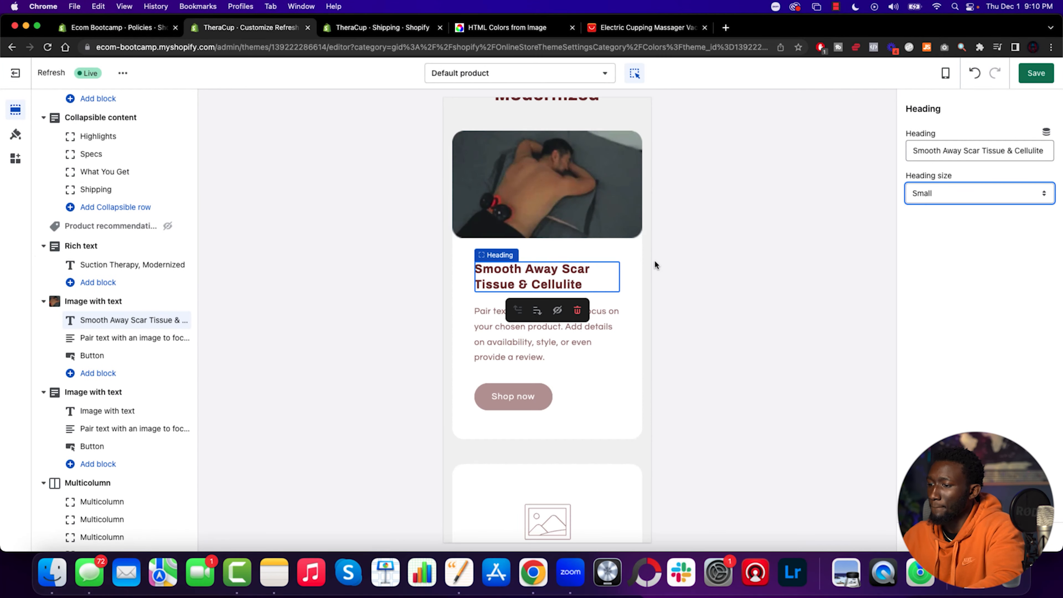
left_click(534, 343)
left_click(968, 196)
key("super+a")
key("super+v")
scroll(648, 338, "down", 3)
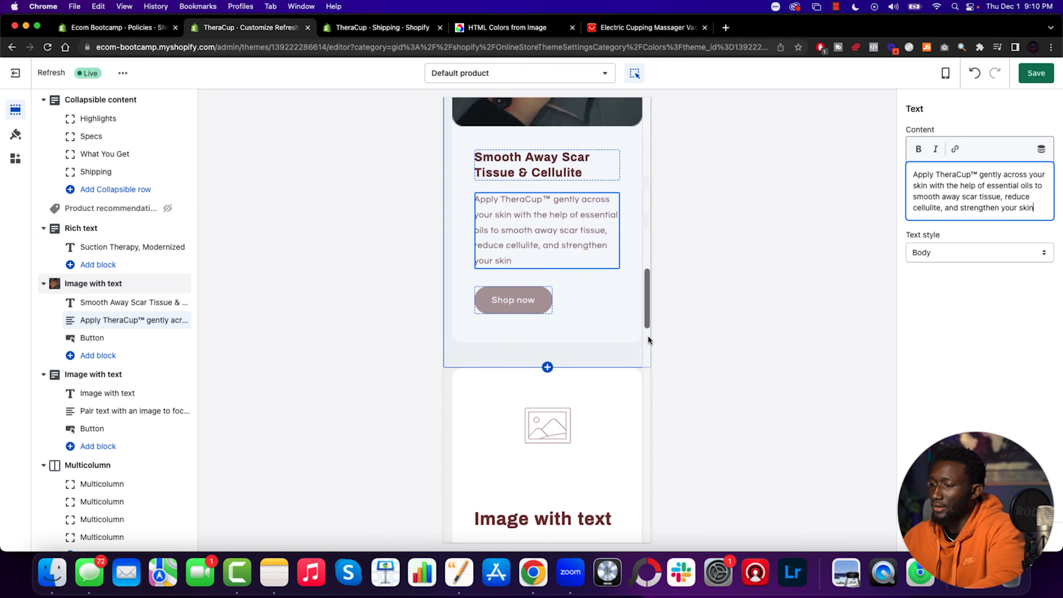
left_click(508, 307)
left_click(942, 209)
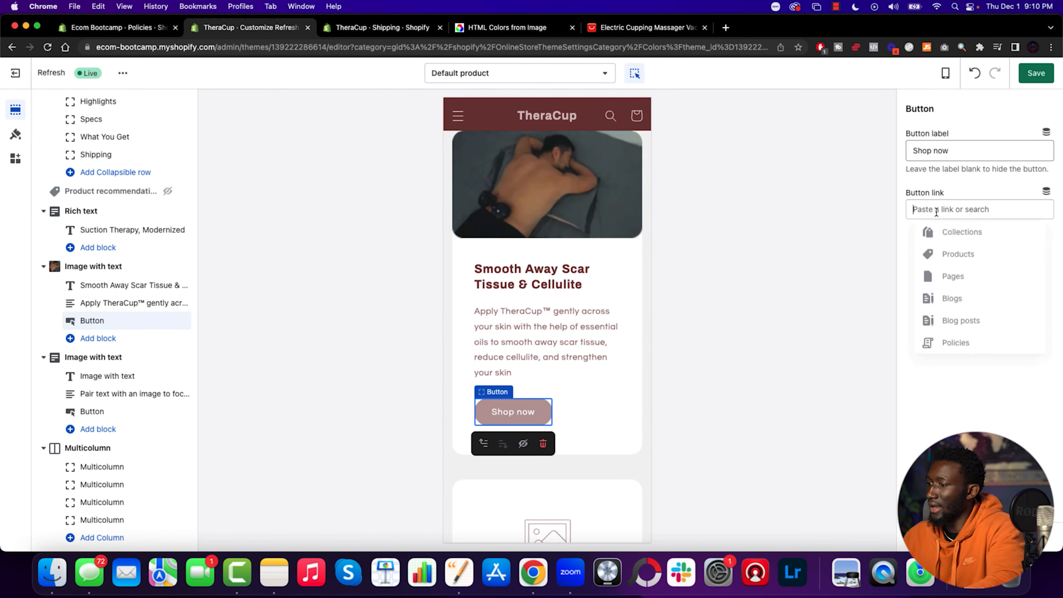
left_click(945, 238)
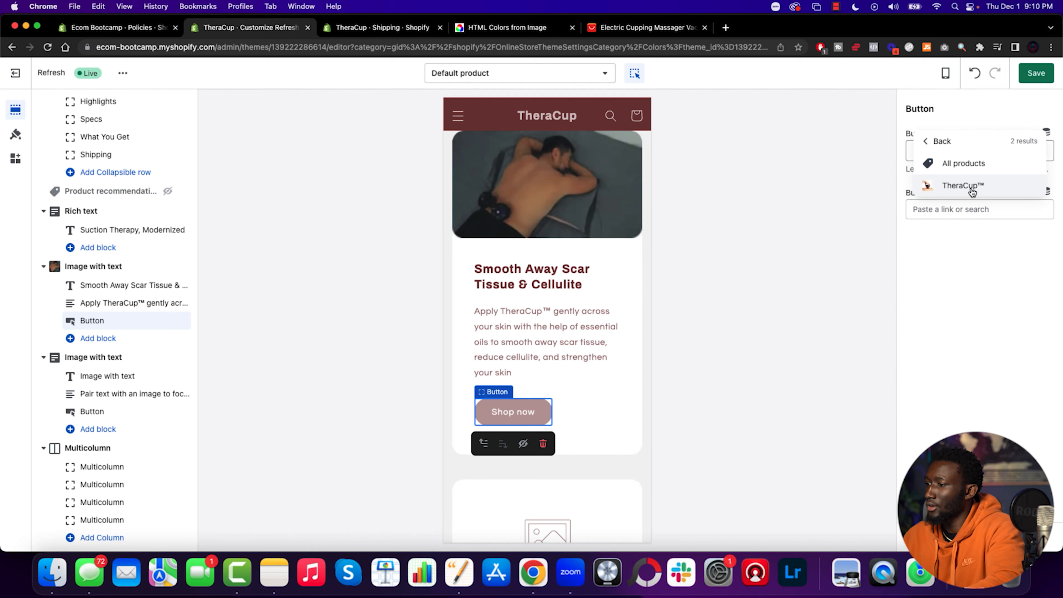
Delete the Shop now button from the first Image with text section.
left_click(540, 410)
left_click(543, 443)
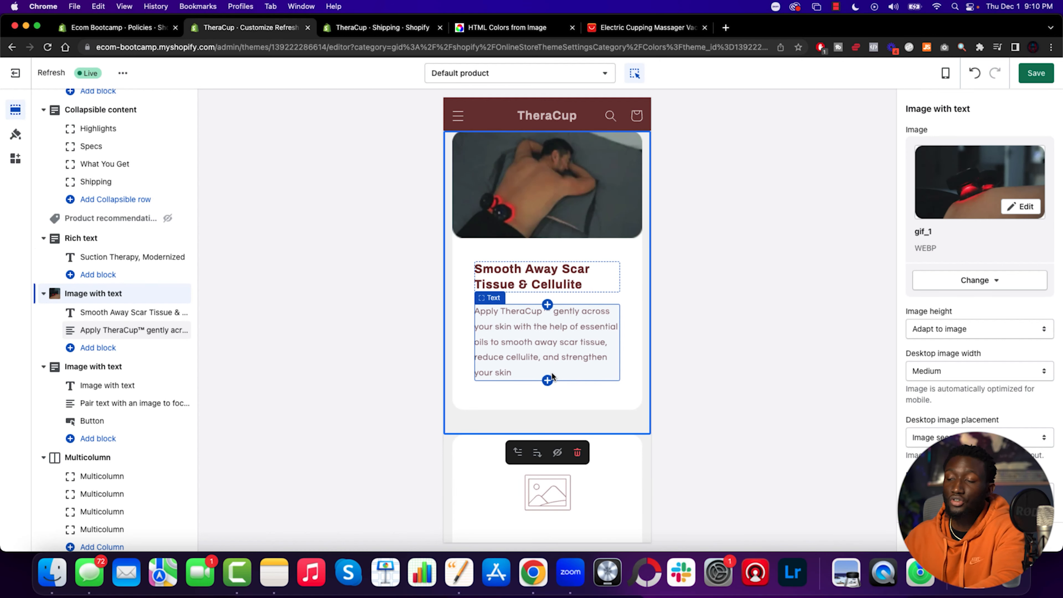
Set the second Image with text section's image to the library picture of a hand holding the cupping device on skin.
scroll(552, 375, "down", 6)
left_click(593, 298)
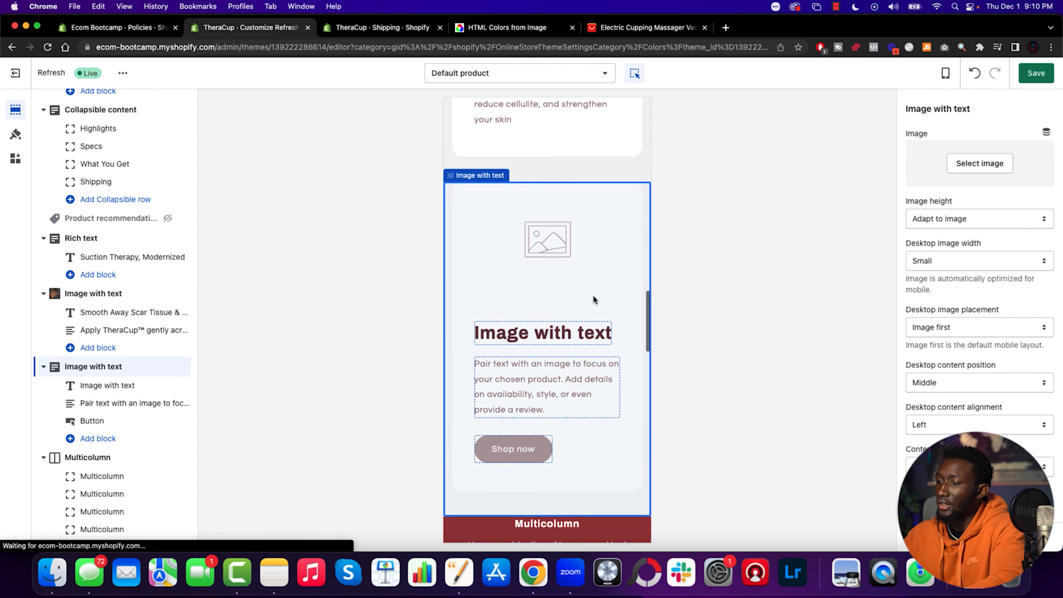
left_click(989, 169)
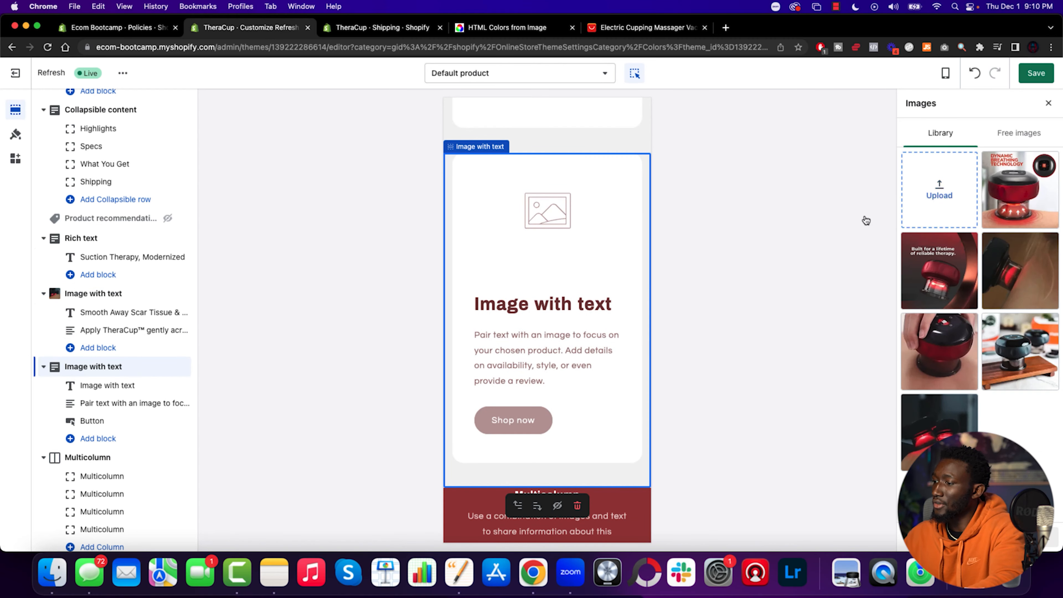
left_click(1024, 273)
left_click(1038, 537)
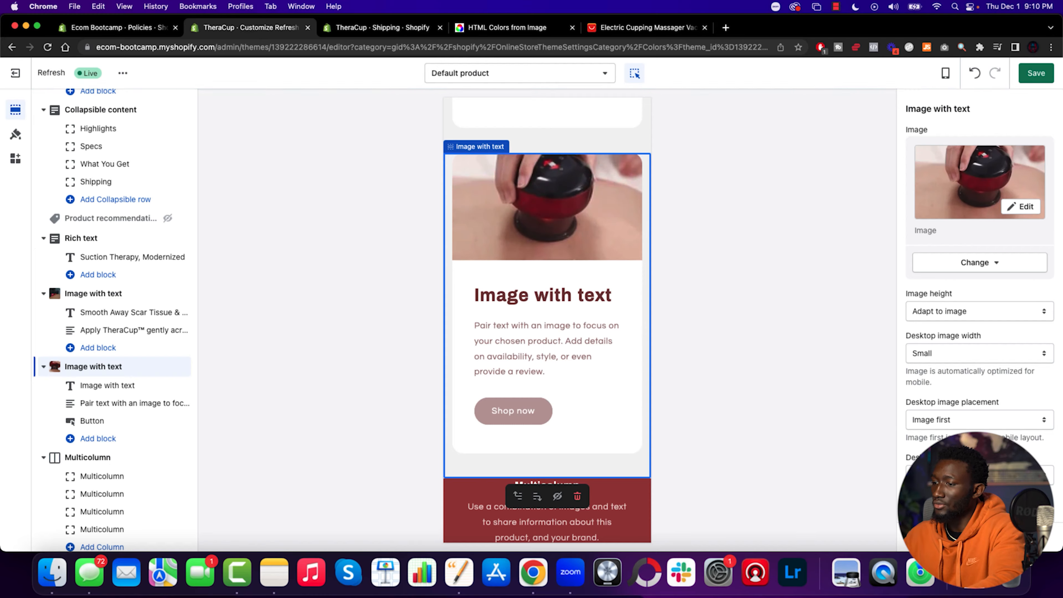
Replace the second Image with text heading with "Improve Blood Flow & Mobility for Enhanced Recovery" from the notes document and set its size to Small.
left_click(543, 295)
key("ctrl+Up")
left_click(281, 231)
left_click_drag(563, 263, 367, 258)
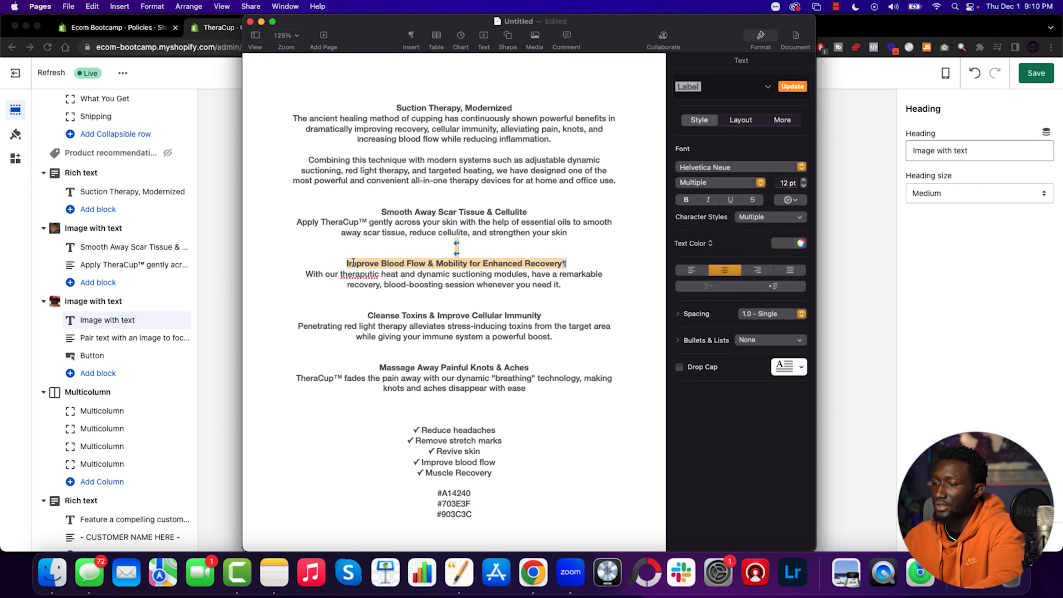
key("super+c")
key("super+Tab")
triple_click(980, 151)
key("super+v")
left_click(979, 201)
left_click(929, 186)
Replace the second Image with text section's body with the notes paragraph starting "With our theraputic heat and dynamic suctioning modules".
key("ctrl+Up")
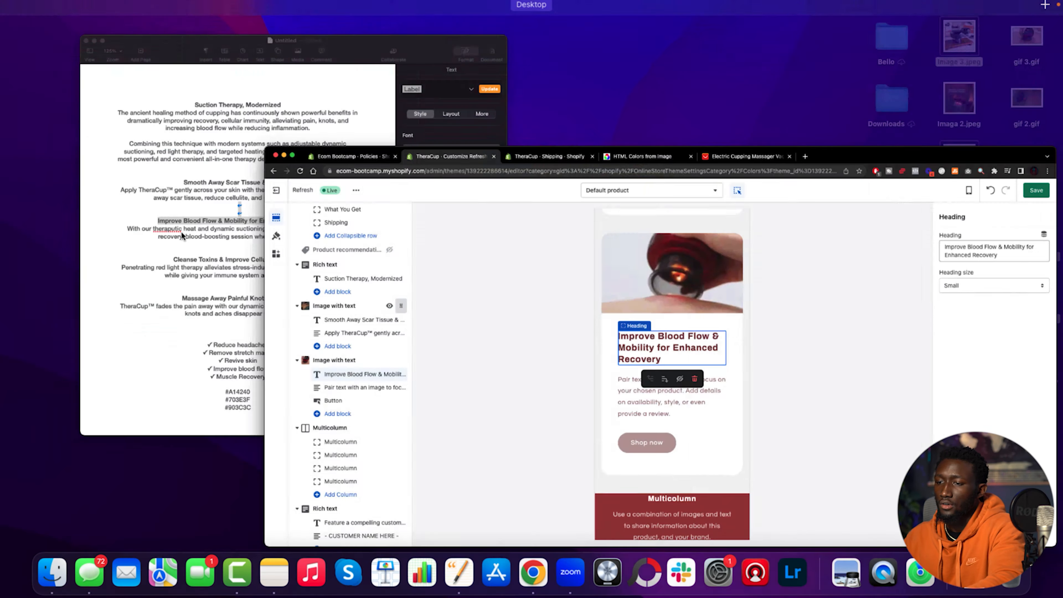
left_click(251, 210)
left_click_drag(562, 285, 309, 276)
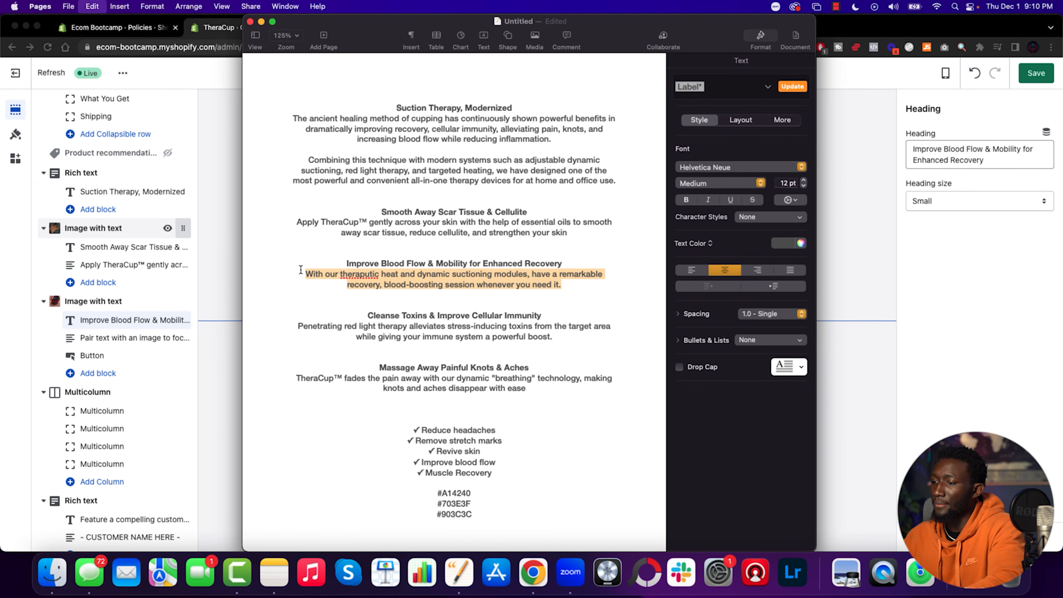
left_click(880, 272)
left_click(542, 381)
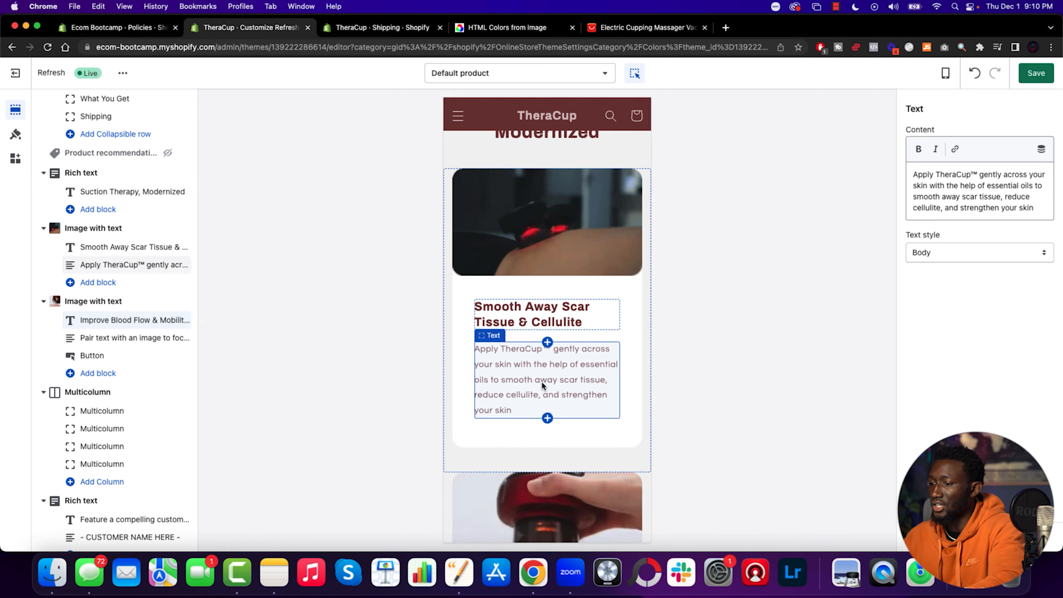
triple_click(976, 191)
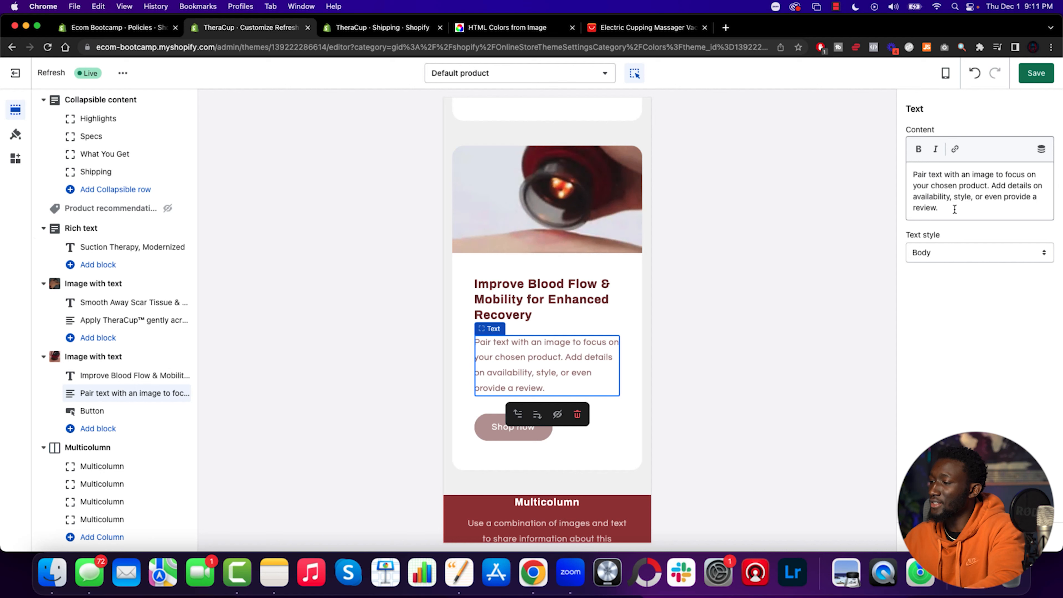
triple_click(955, 208)
key("super+v")
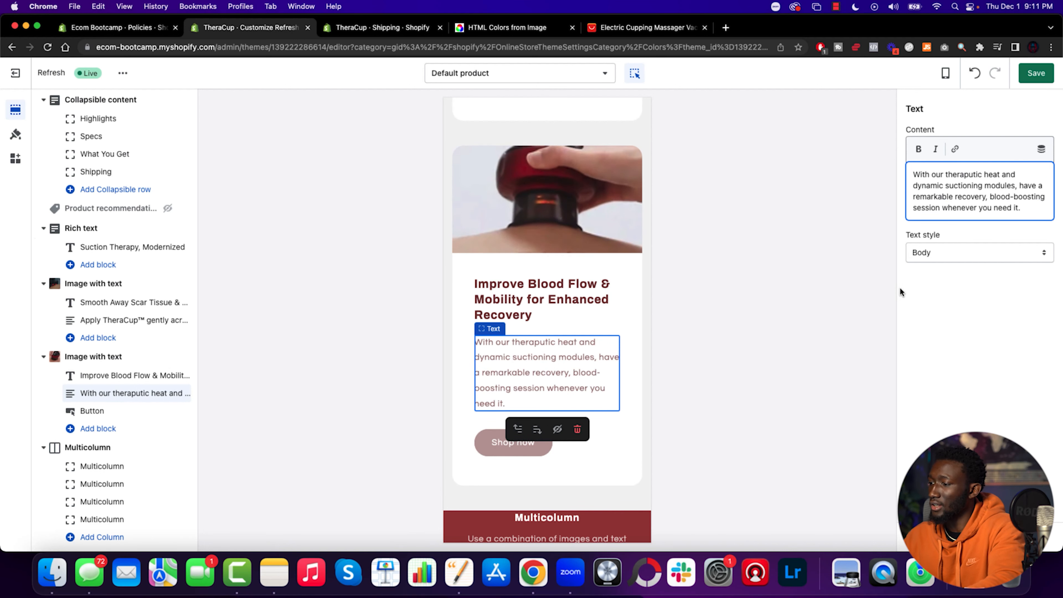
Save the changes and delete the Shop now button from the second Image with text section.
left_click(1037, 73)
scroll(592, 366, "down", 4)
left_click(526, 294)
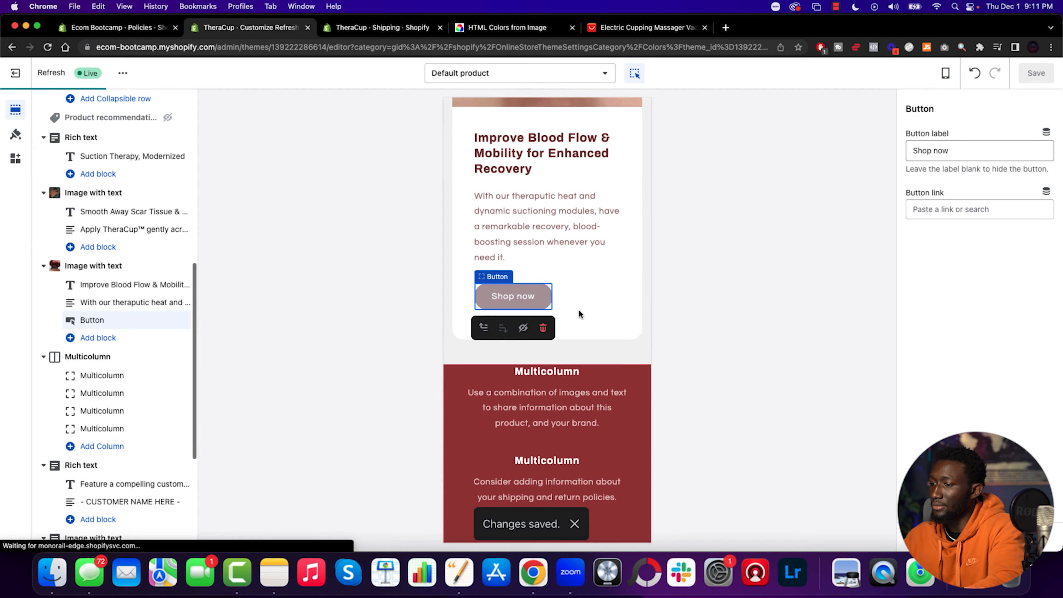
left_click(543, 351)
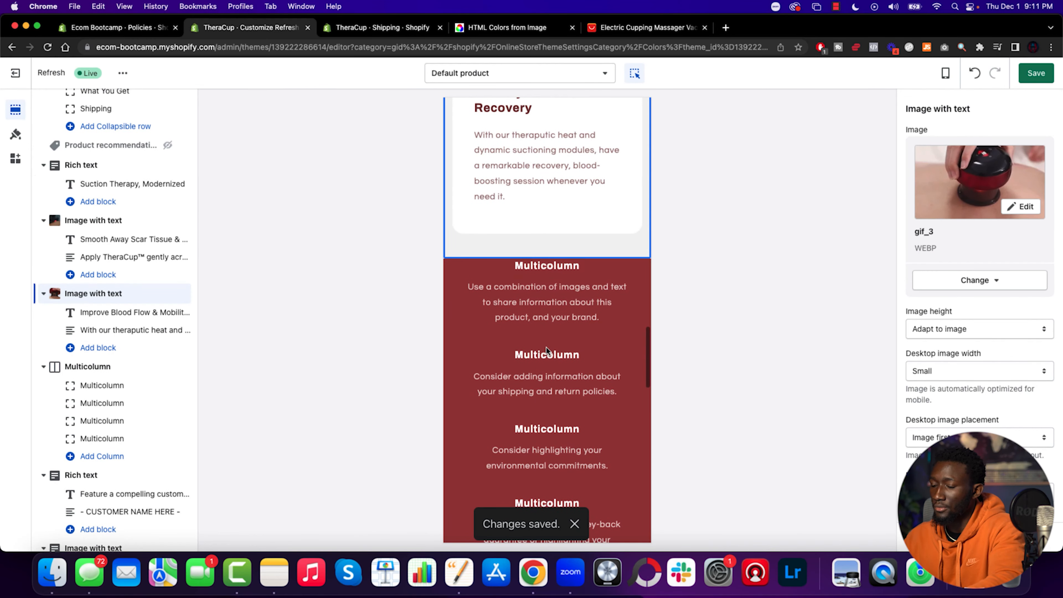
Reorder the sections so Multicolumn and the customer review Rich text come below the third Image with text section.
scroll(113, 368, "down", 4)
left_click_drag(184, 212, 158, 377)
scroll(575, 294, "up", 3)
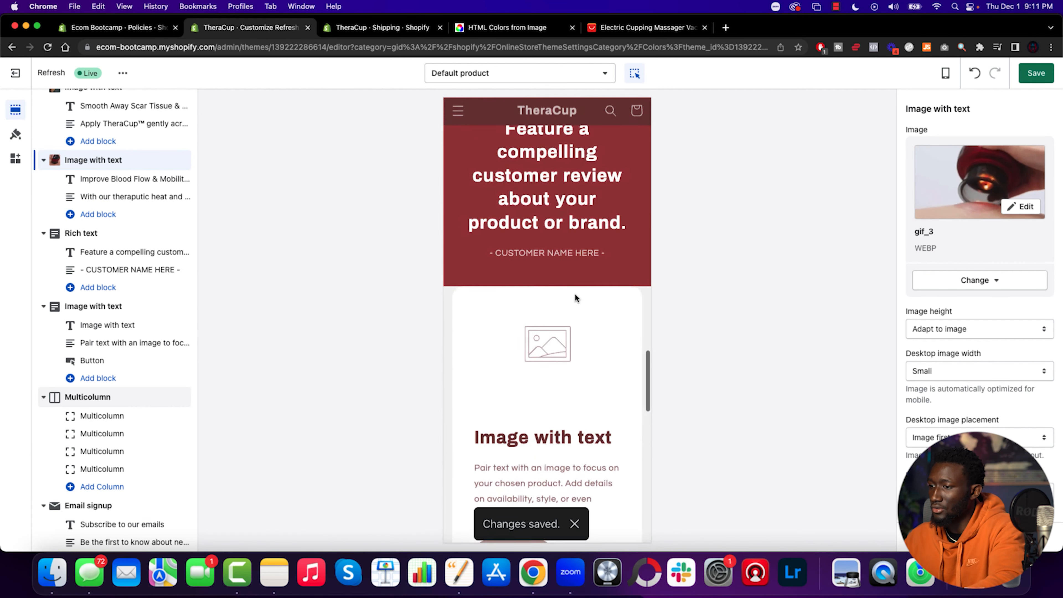
left_click_drag(184, 233, 167, 436)
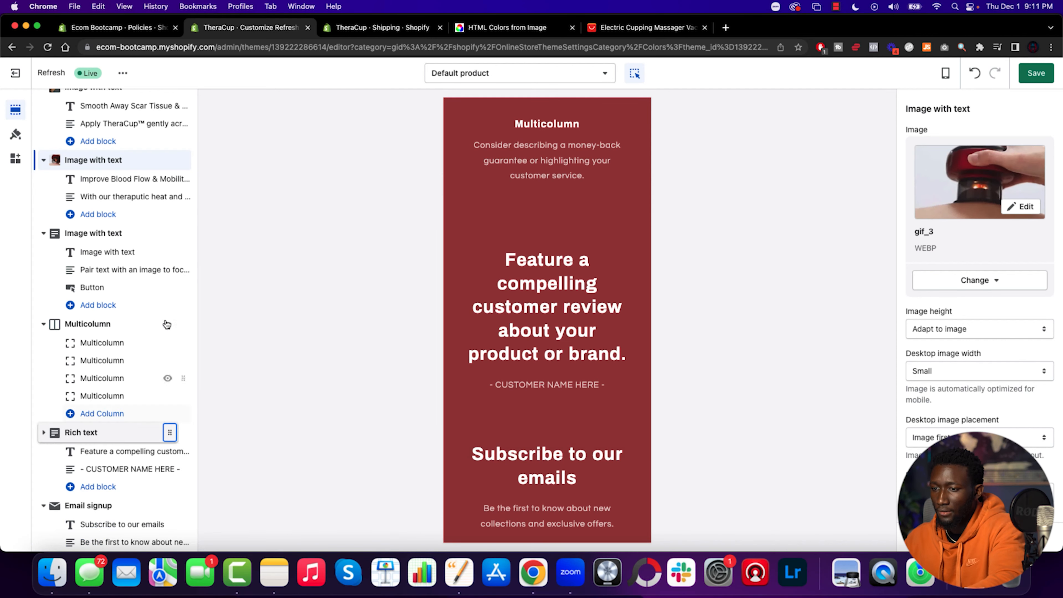
Set the third Image with text section's image to the animated library picture showing the glowing red device and a woman at a laptop.
left_click(115, 233)
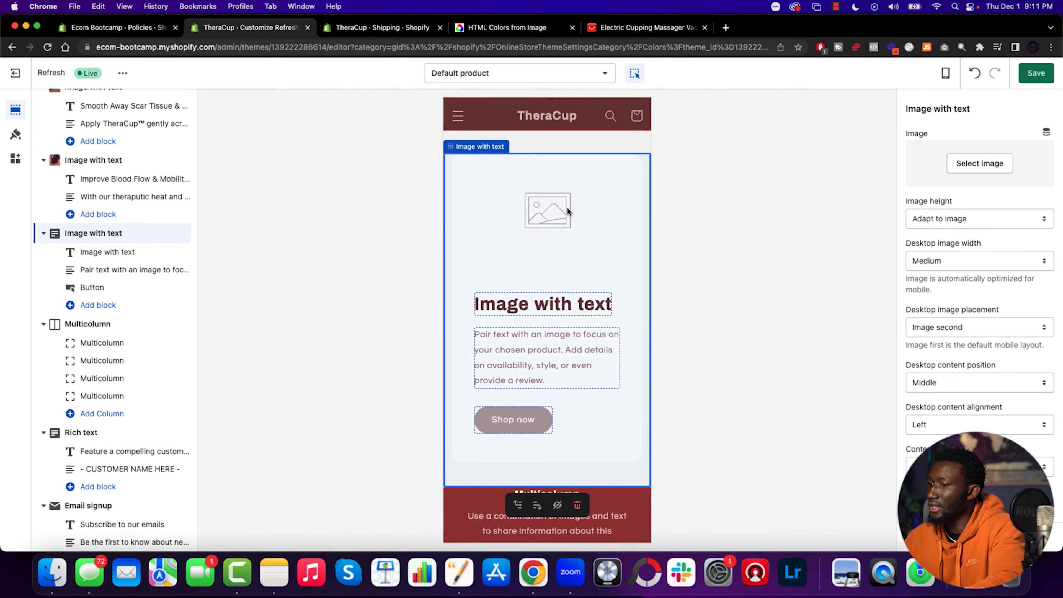
left_click(982, 164)
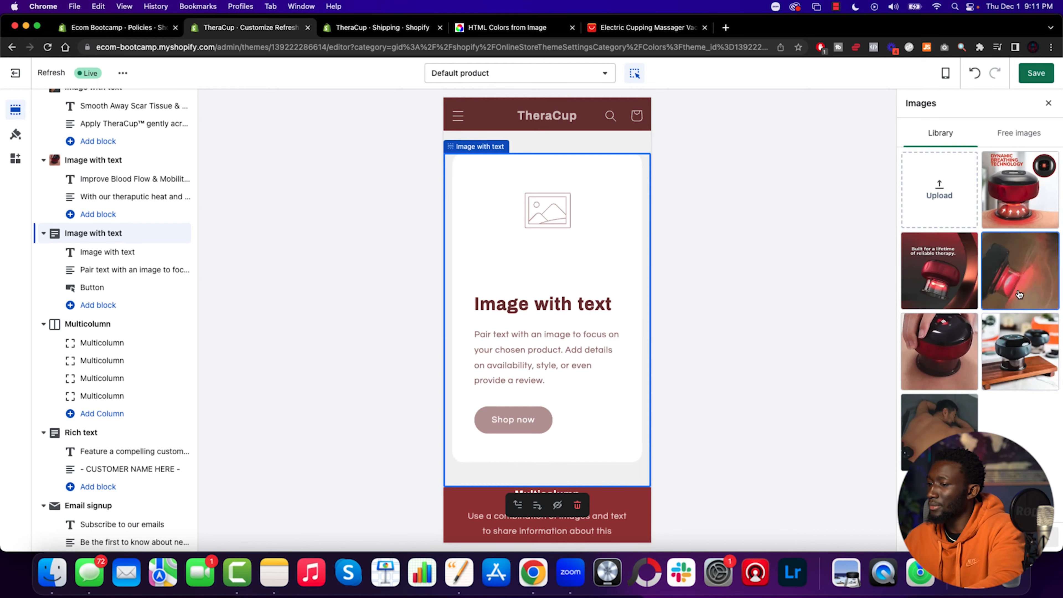
left_click(1019, 270)
Replace the third Image with text heading with "Cleanse Toxins & Improve Cellular Immunity" from the notes document and set its size to Small.
key("ctrl+Up")
left_click(544, 322)
triple_click(513, 315)
key("super+c")
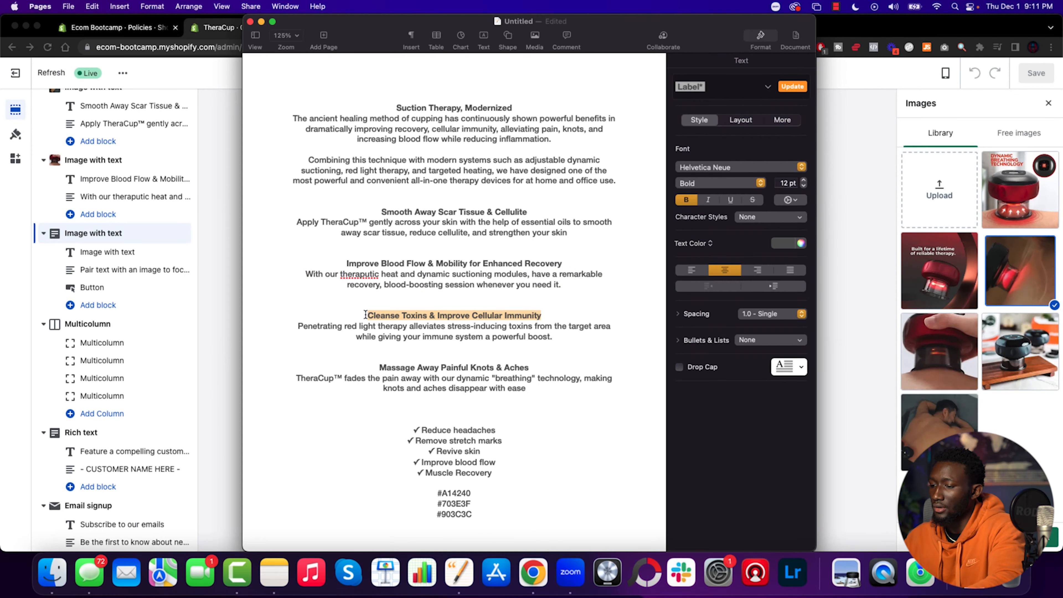
key("ctrl+Up")
left_click(744, 281)
left_click(544, 298)
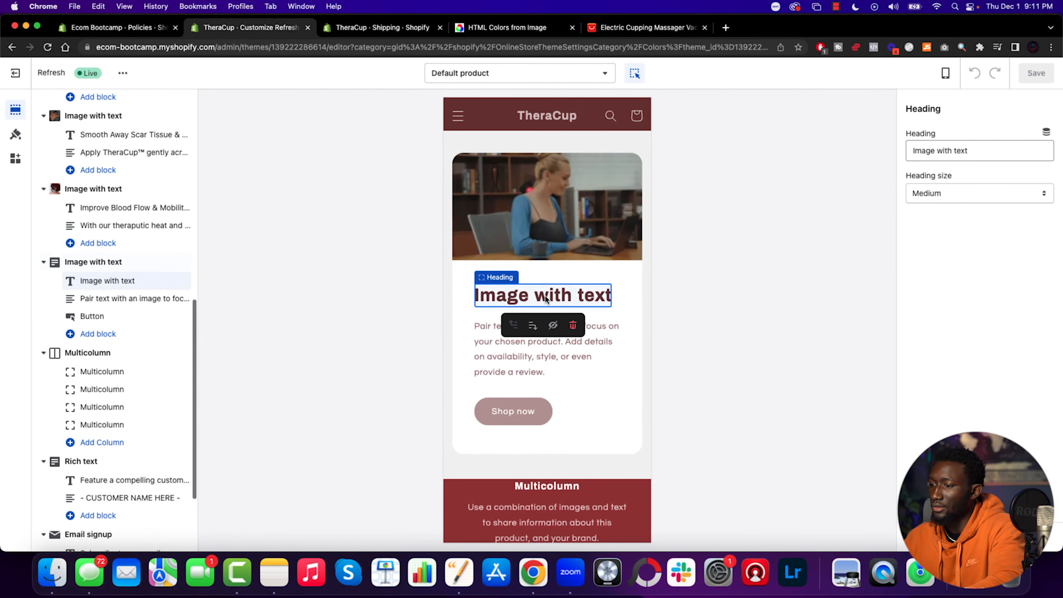
triple_click(963, 151)
key("super+v")
left_click(976, 201)
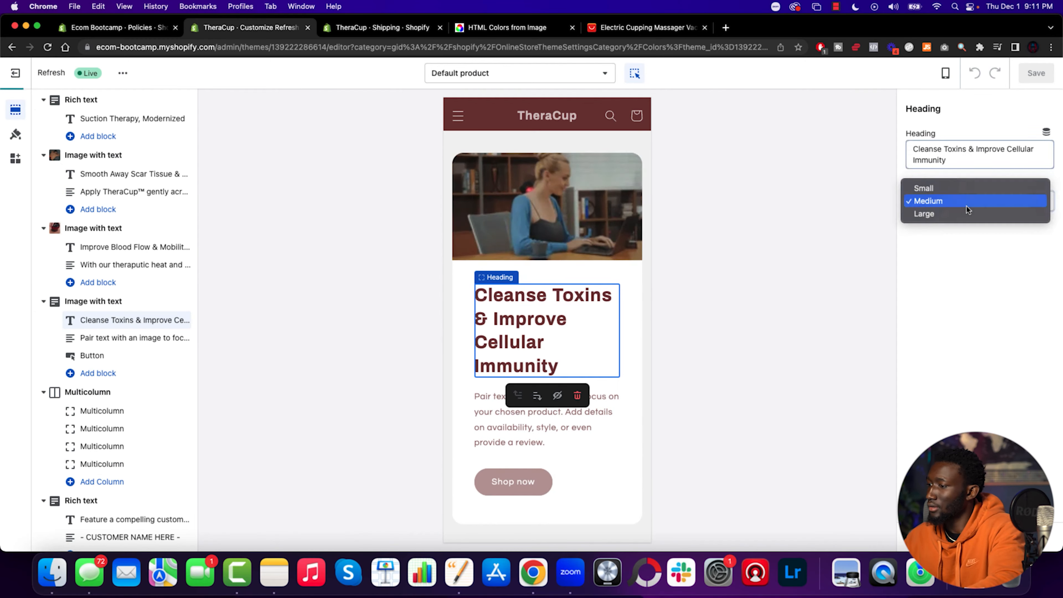
left_click(975, 186)
Replace the third Image with text section's body with the notes paragraph starting "Penetrating red light therapy alleviates stress-inducing toxins".
left_click(560, 374)
key("ctrl+Up")
left_click(554, 349)
left_click_drag(554, 339, 269, 328)
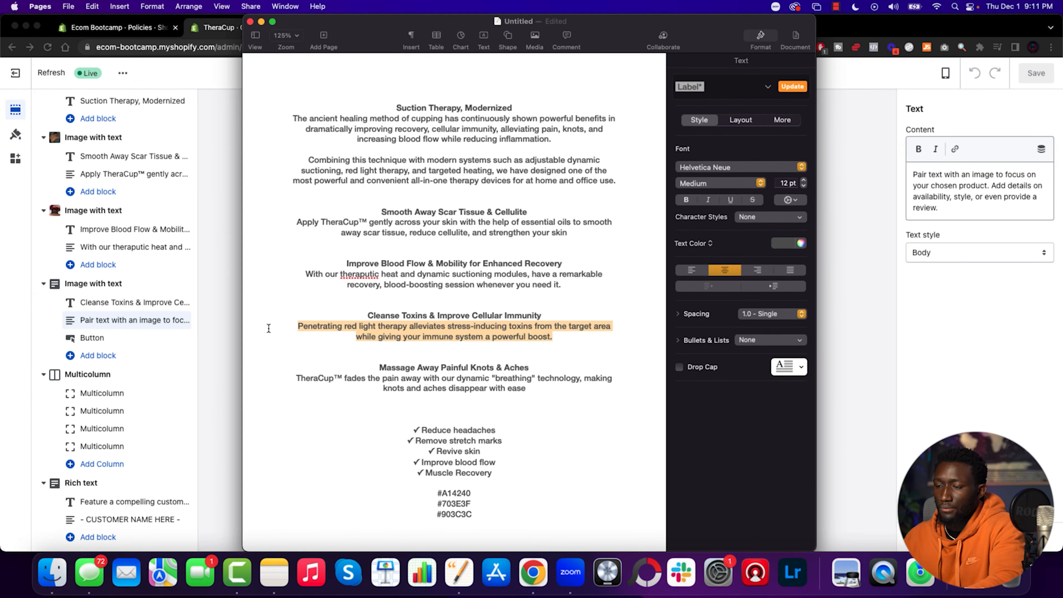
key("super+c")
key("super+Tab")
key("super+a")
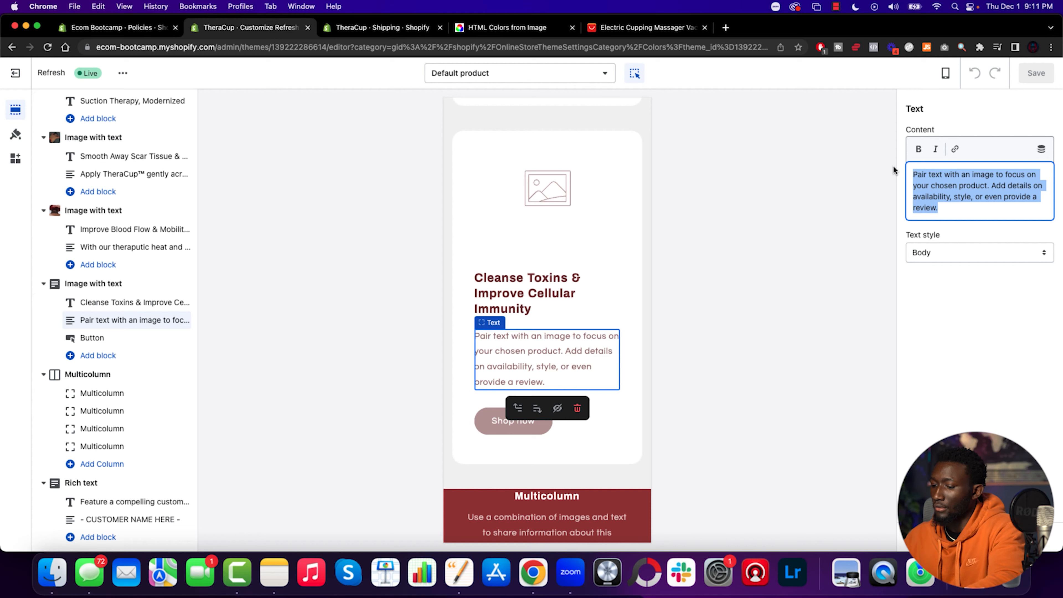
key("super+v")
Delete the third Image with text section and save the template.
left_click(553, 457)
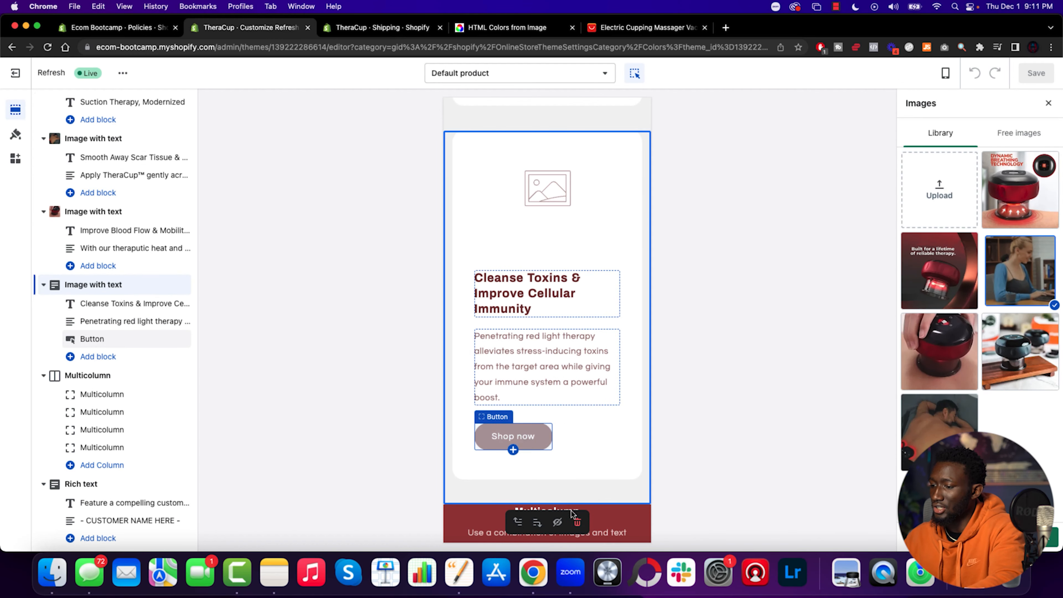
left_click(578, 522)
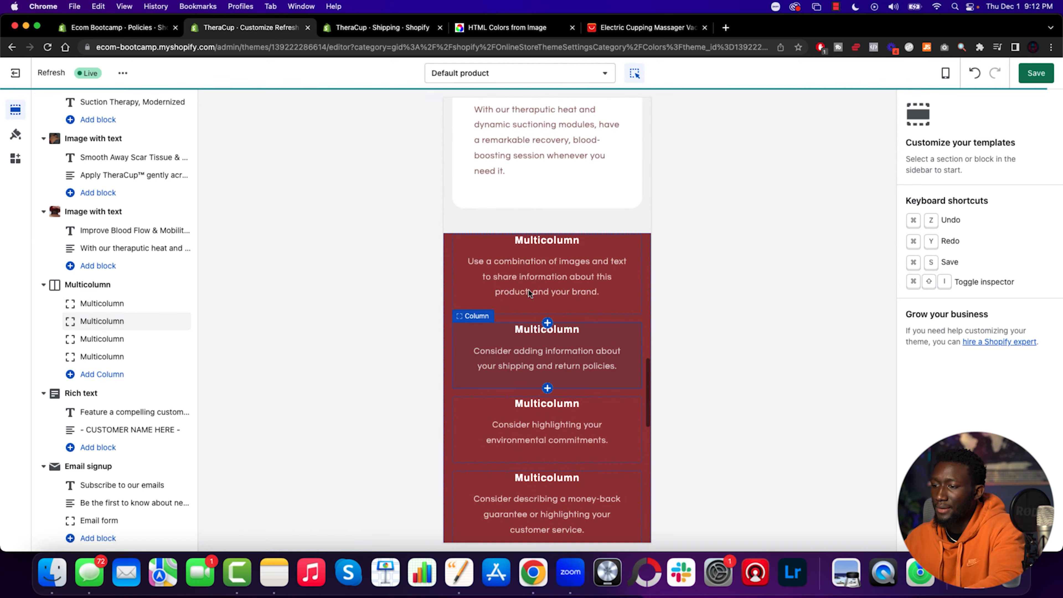
scroll(532, 287, "down", 5)
left_click(1033, 78)
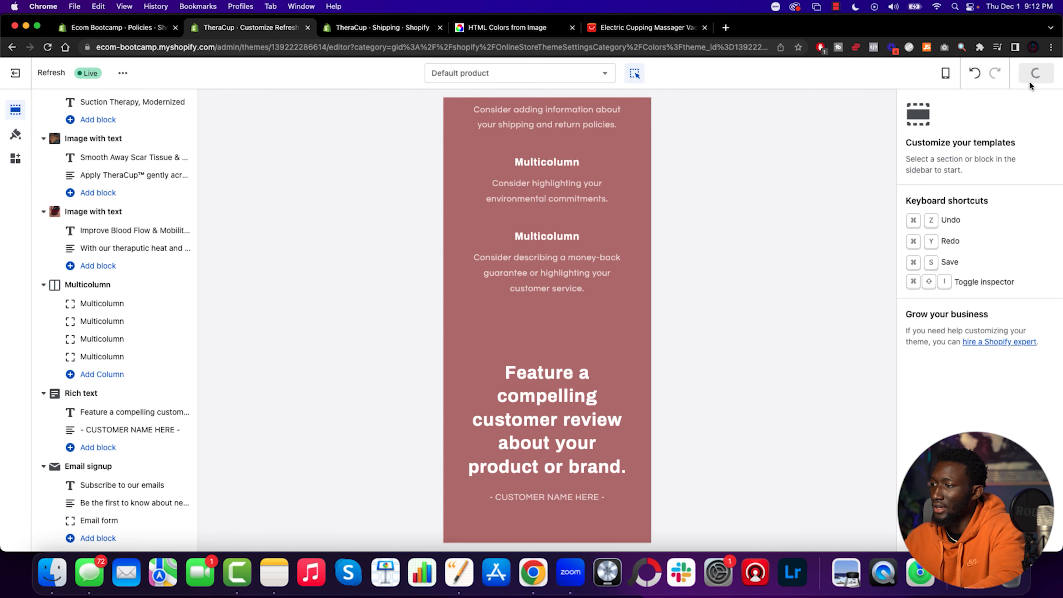
key("ctrl+Up")
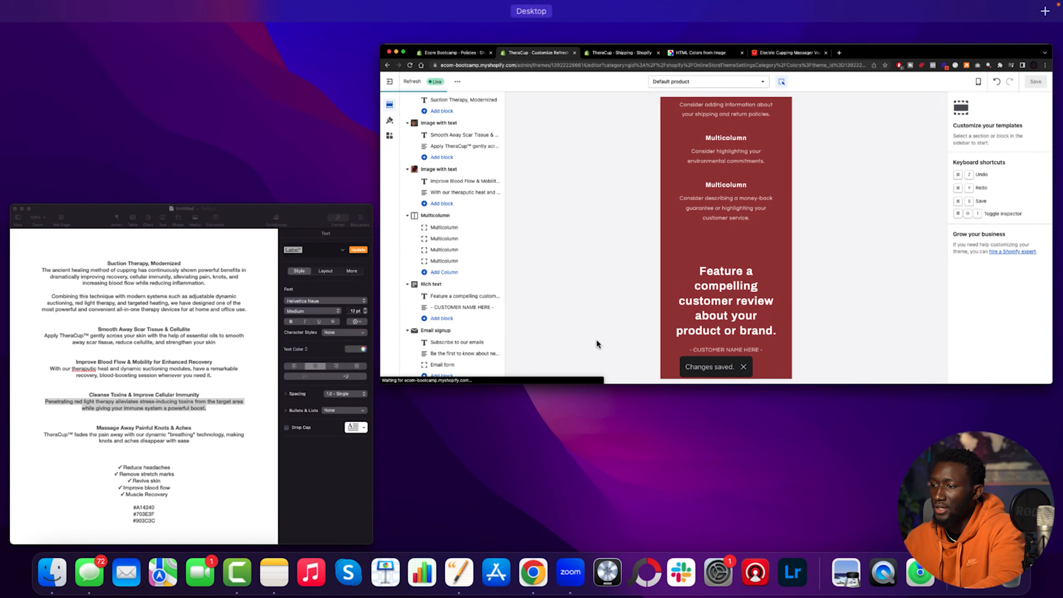
left_click(596, 339)
scroll(530, 456, "down", 10)
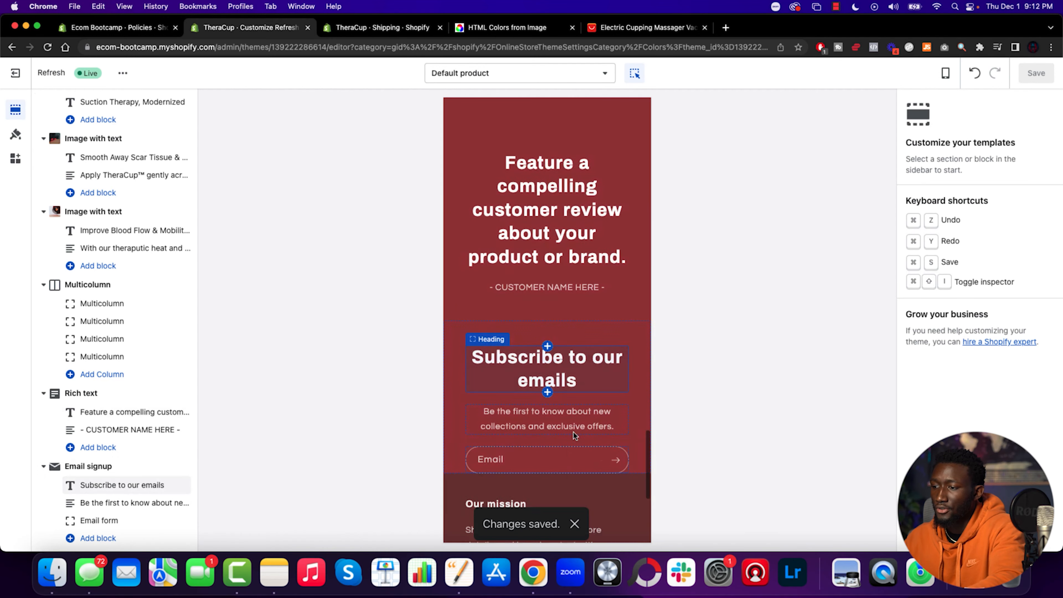
scroll(556, 227, "up", 10)
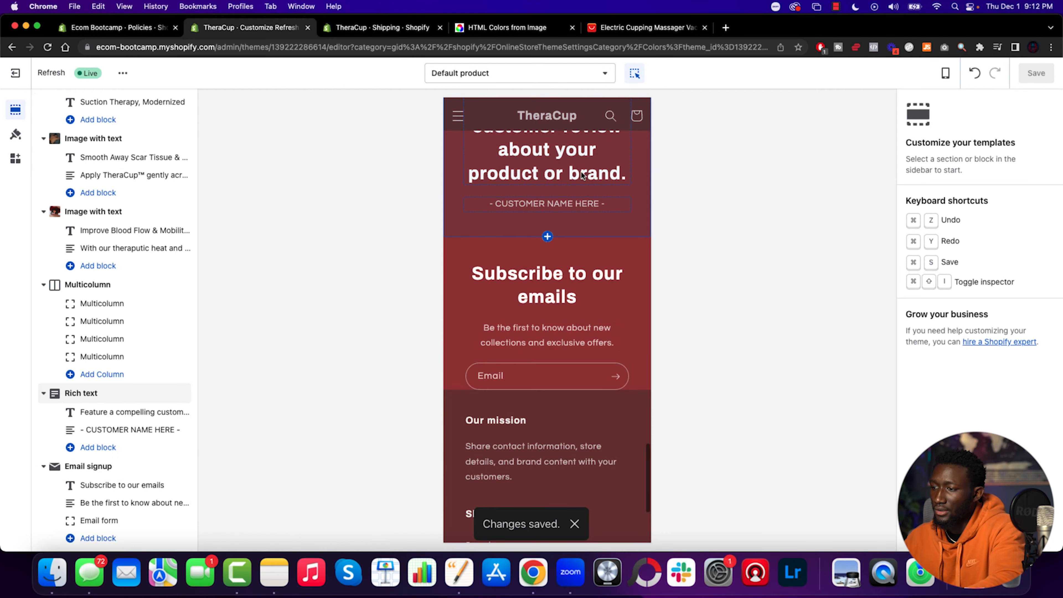
Try the Background 1 color scheme on the customer review Rich text section, and set it back to Accent 2.
scroll(582, 361, "down", 2)
left_click(636, 300)
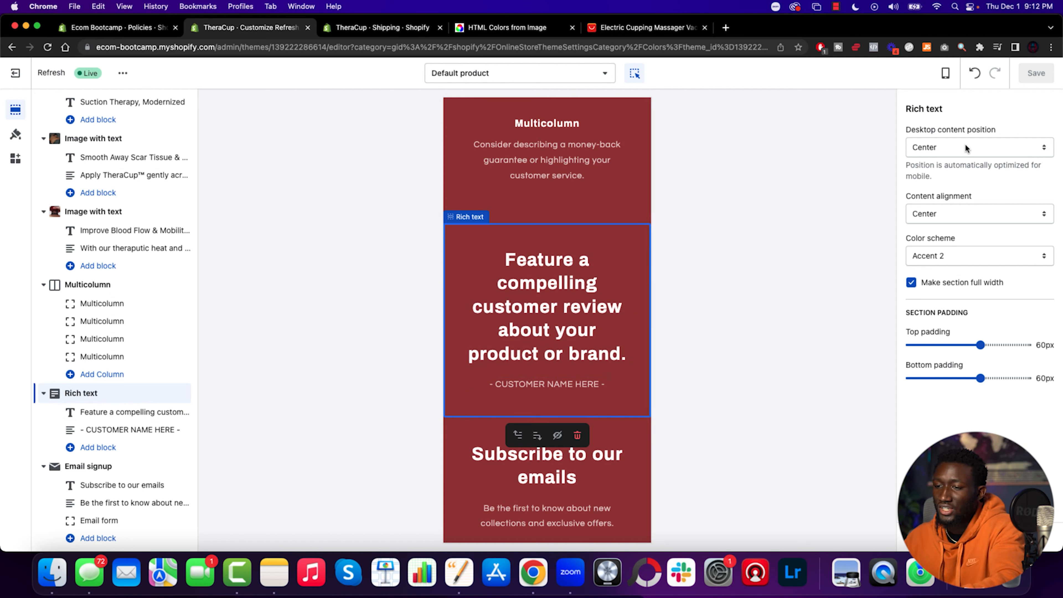
left_click(942, 255)
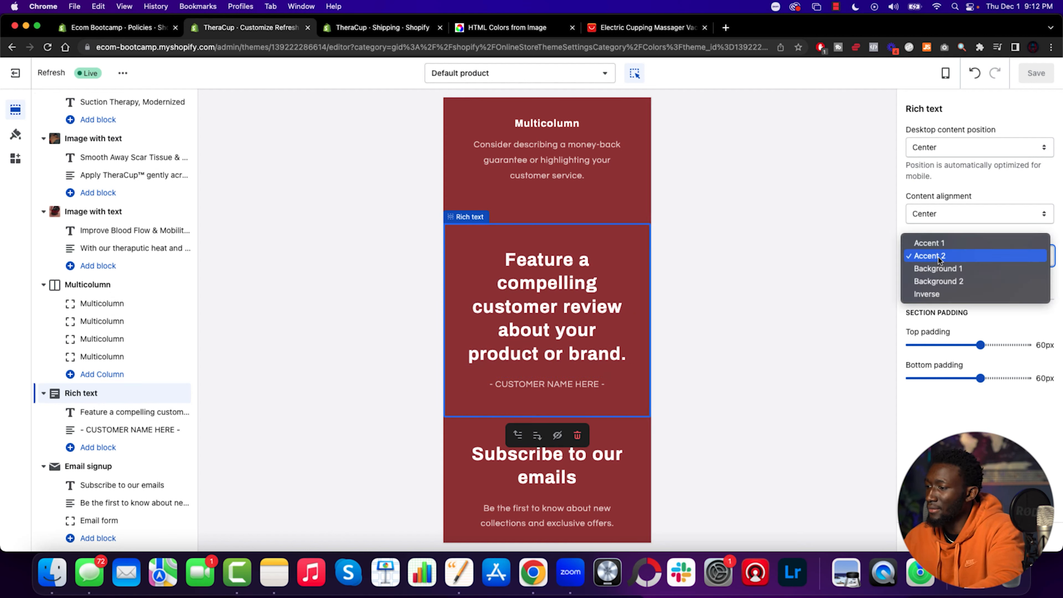
left_click(938, 270)
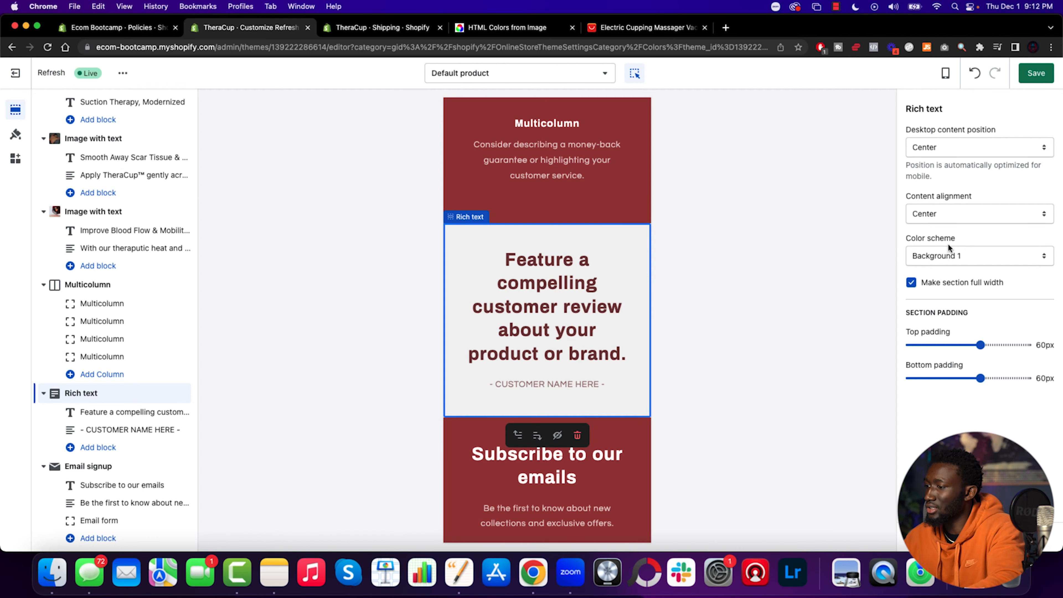
left_click(942, 256)
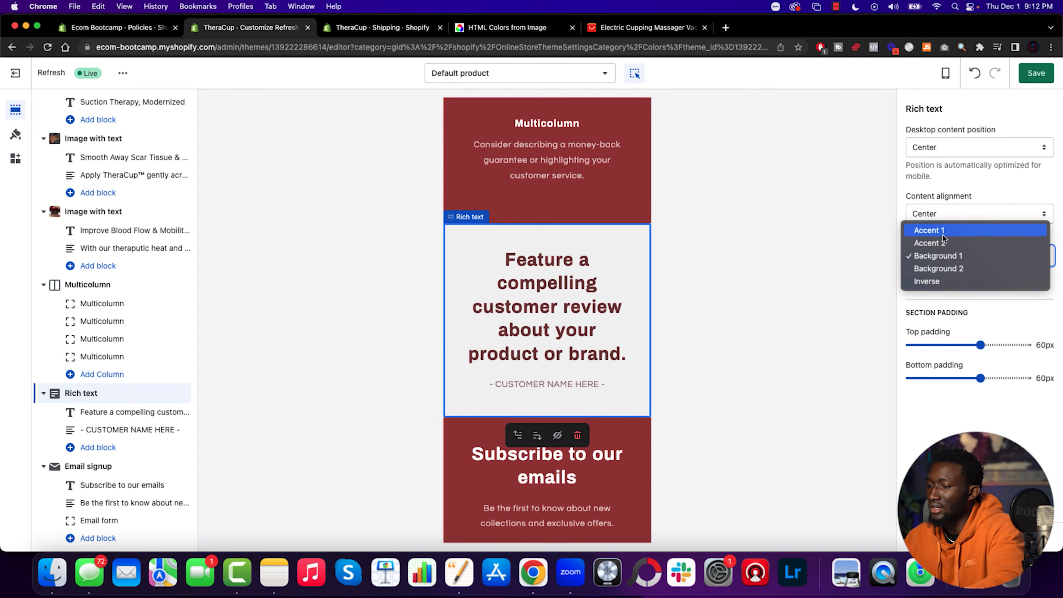
left_click(943, 237)
left_click(946, 256)
left_click(944, 273)
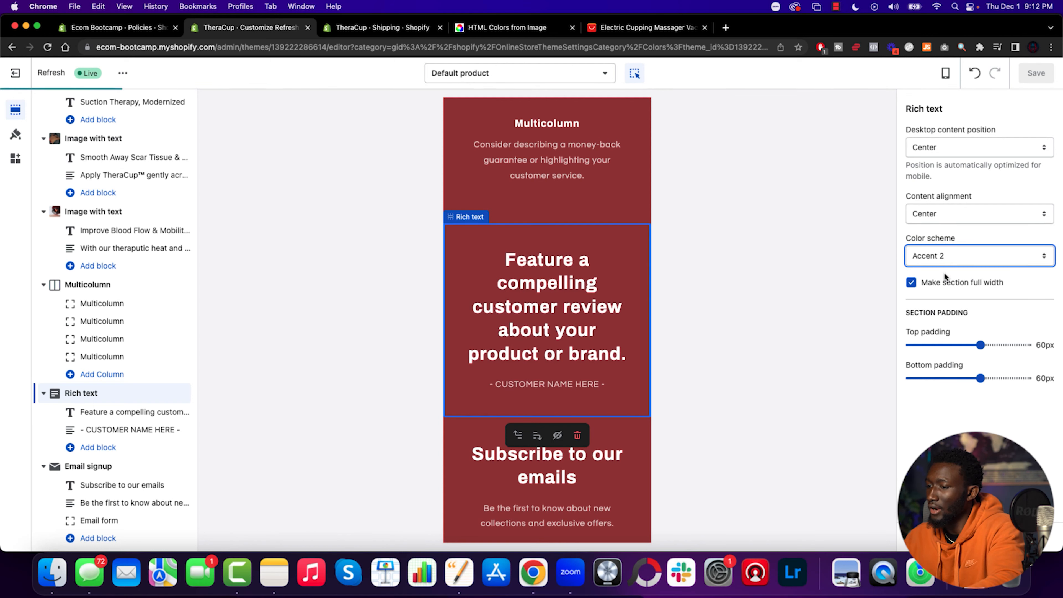
Set the Multicolumn section's color scheme to Background 1.
left_click(623, 192)
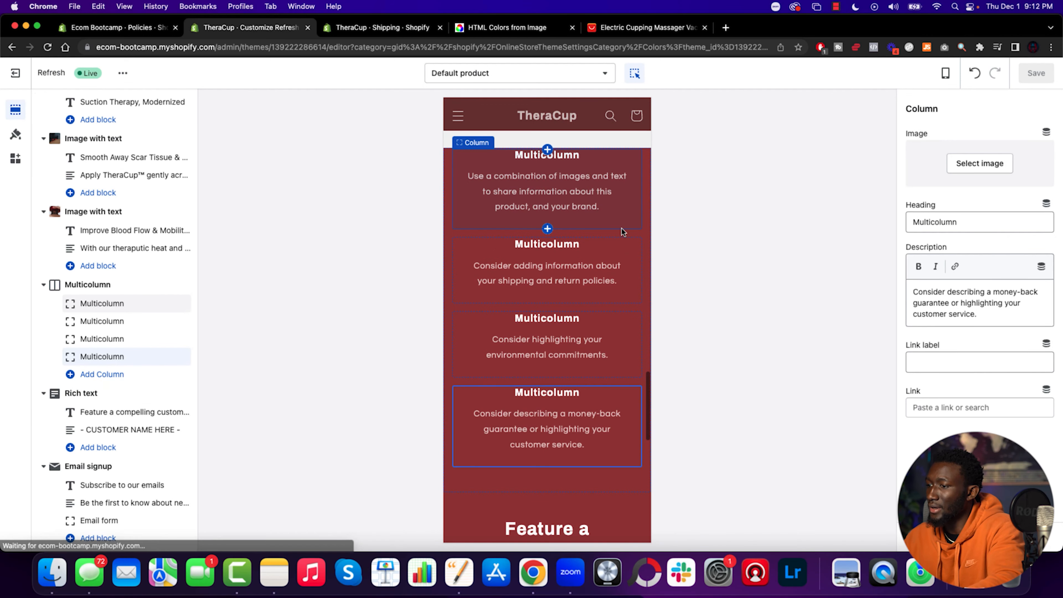
left_click(638, 250)
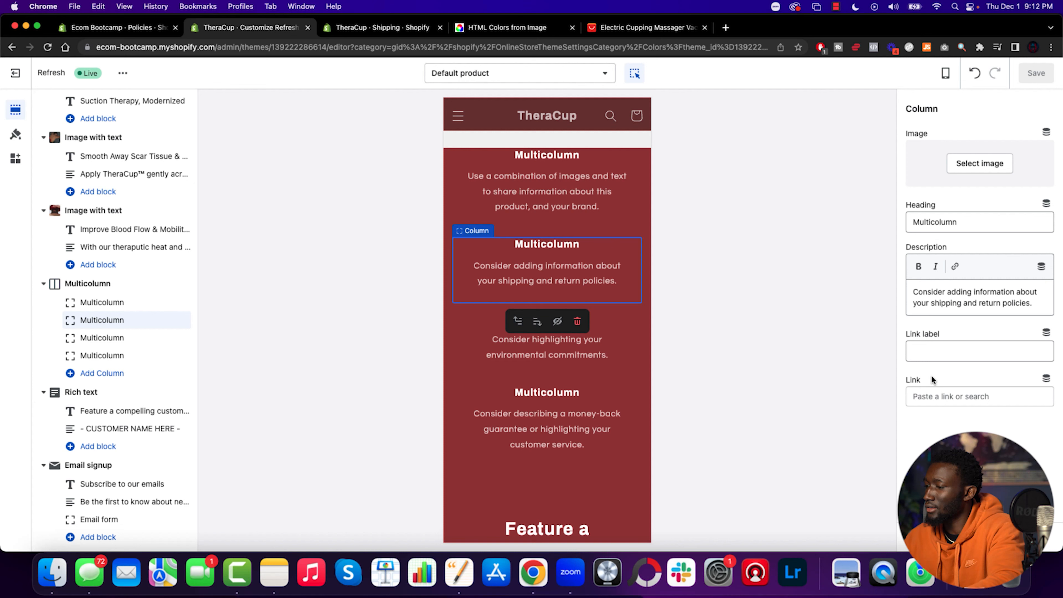
left_click(647, 191)
scroll(938, 412, "down", 5)
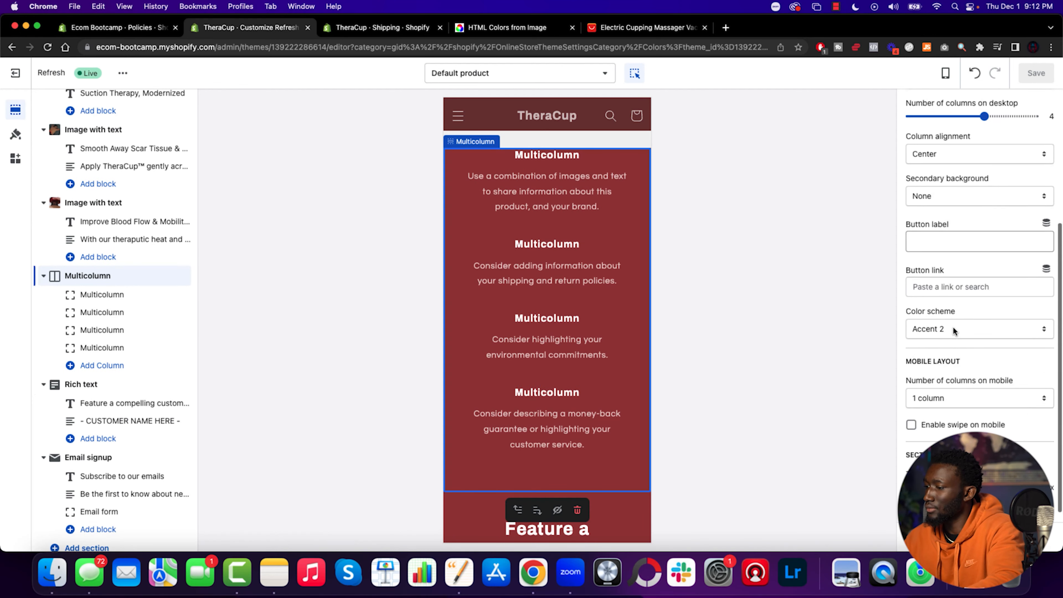
left_click(953, 327)
left_click(951, 343)
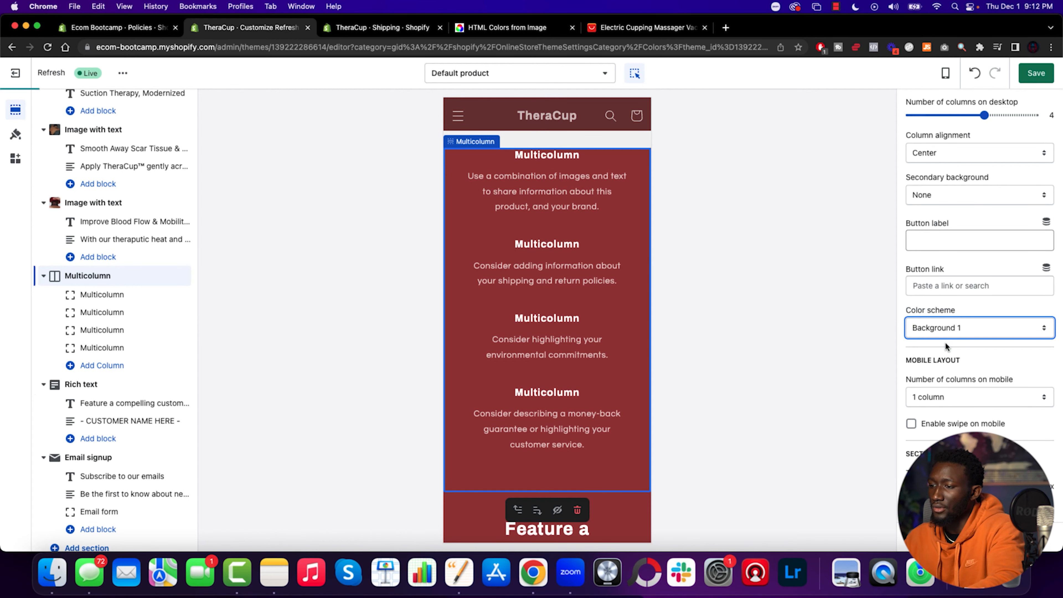
Set the Email signup section's color scheme to Background 1 and save the changes.
scroll(510, 362, "down", 10)
left_click(462, 323)
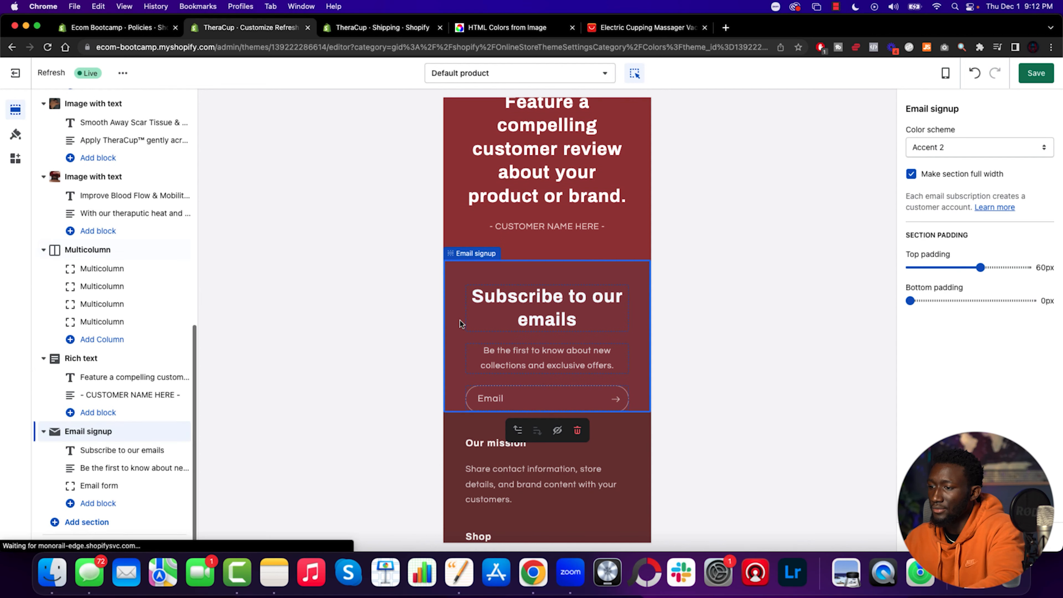
left_click(970, 151)
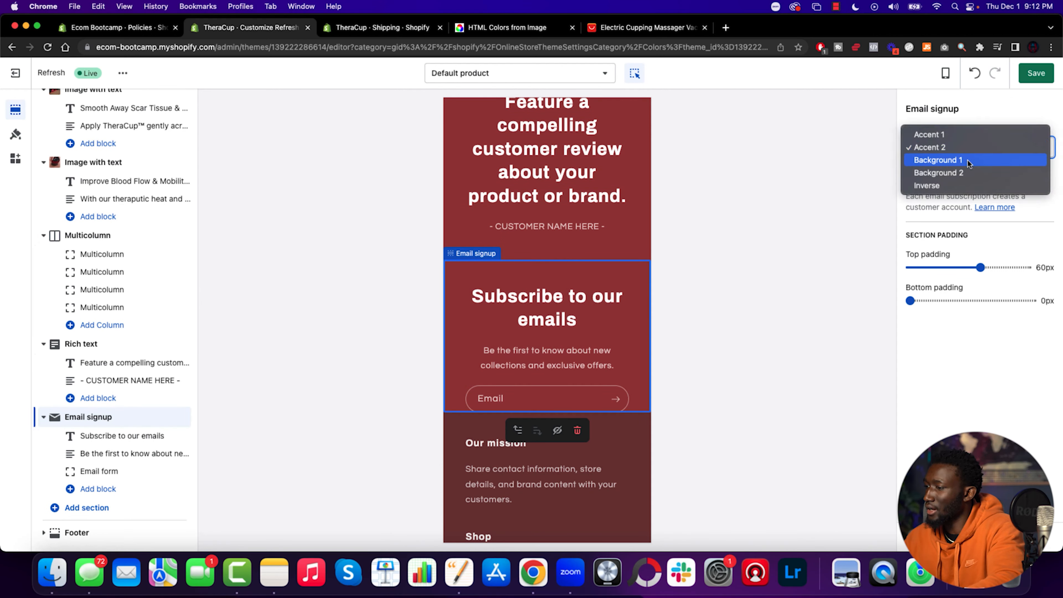
left_click(930, 134)
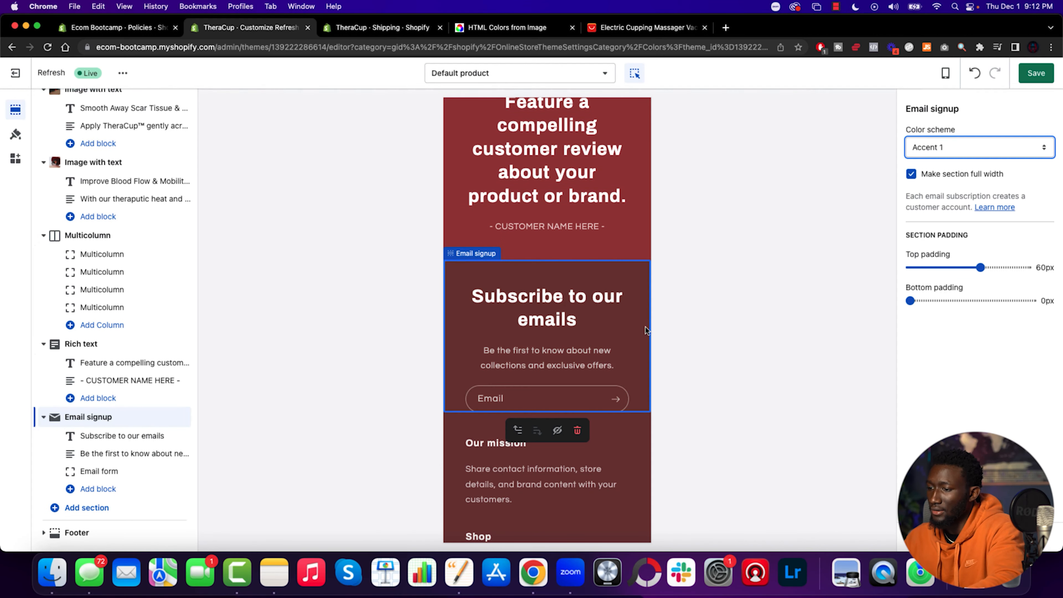
left_click(979, 147)
left_click(933, 171)
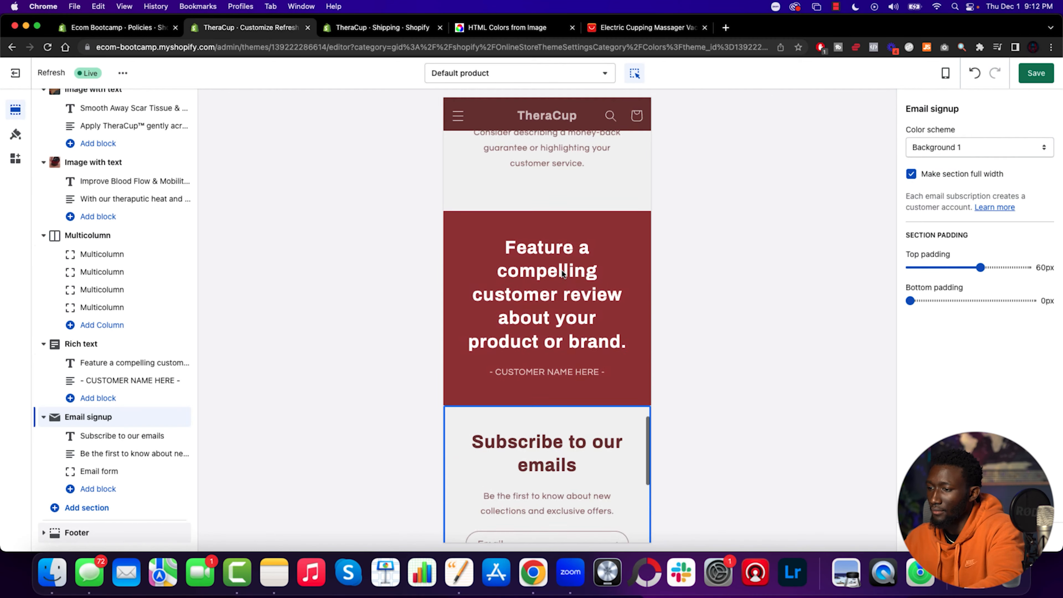
scroll(602, 324, "up", 9)
scroll(585, 318, "down", 12)
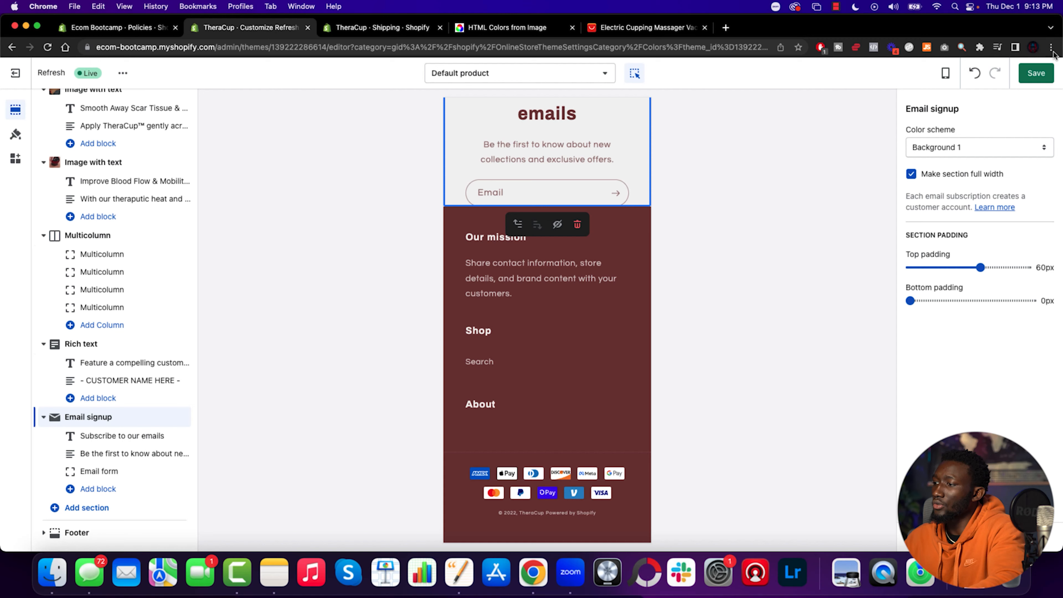
left_click(1036, 74)
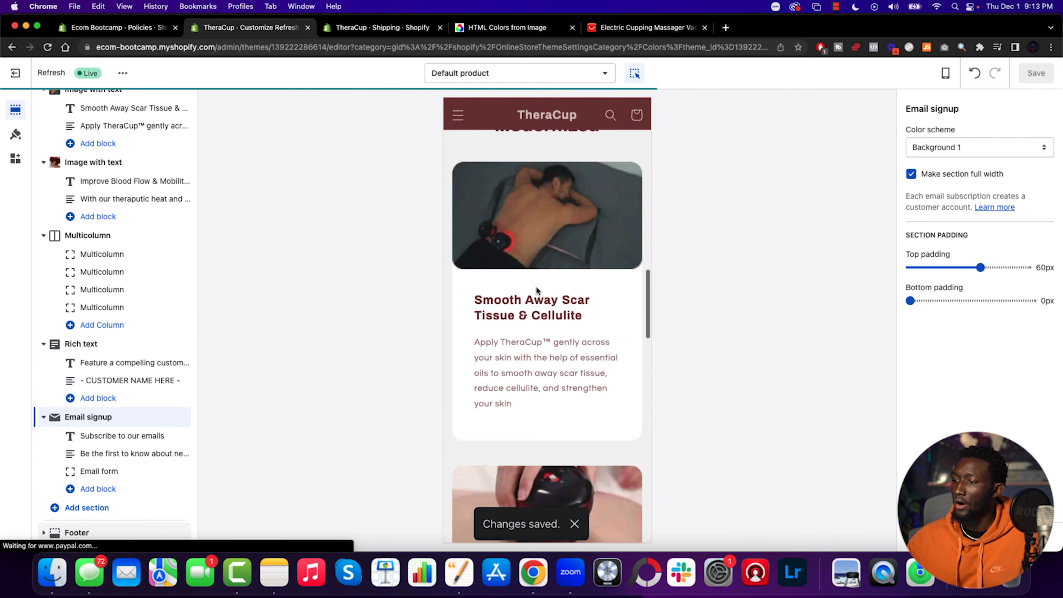
Review the mobile product page preview from the product details down to the footer.
scroll(536, 286, "up", 10)
scroll(536, 290, "up", 2)
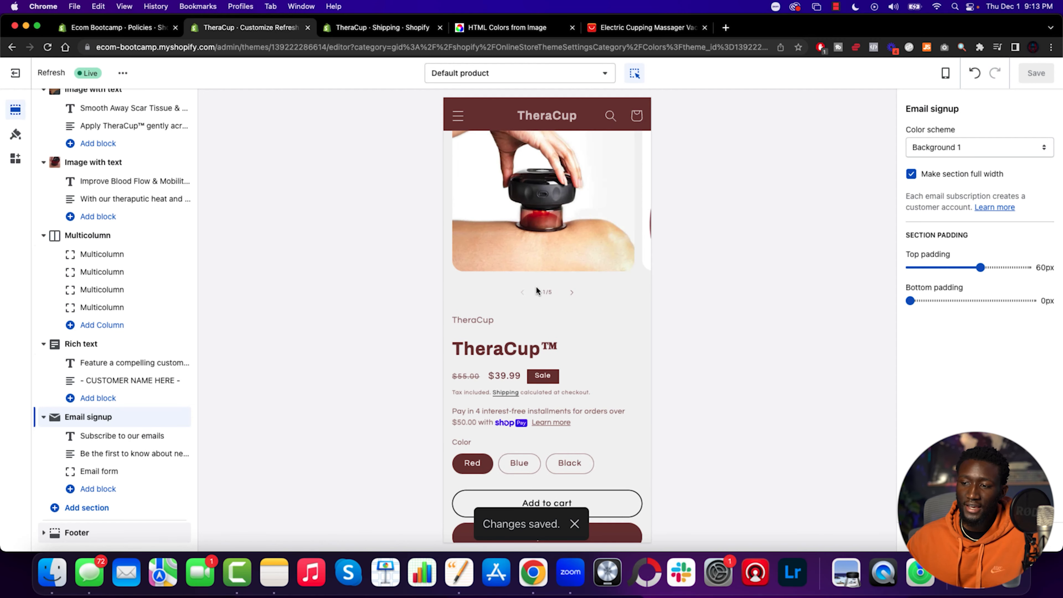
scroll(537, 290, "down", 15)
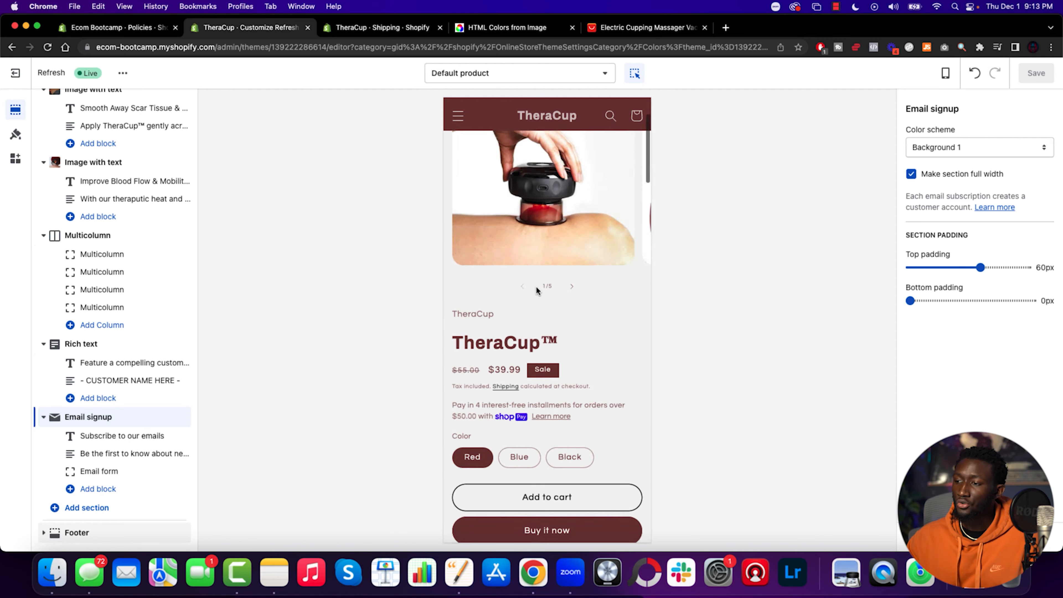
scroll(537, 290, "down", 20)
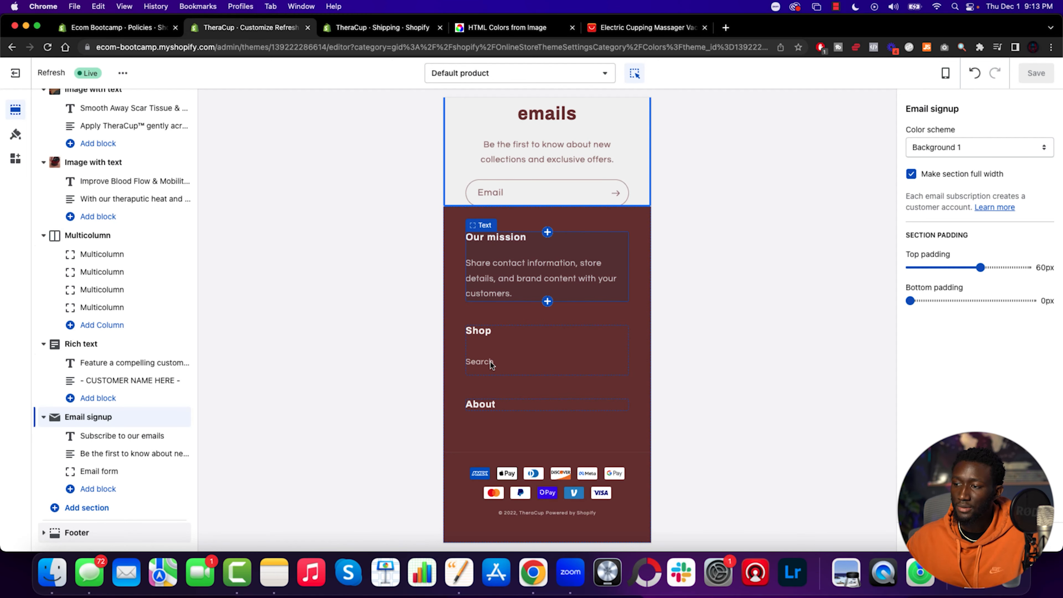
Check the product copy in the Pages document for mission text, and delete the Our mission block from the store's footer.
left_click(506, 358)
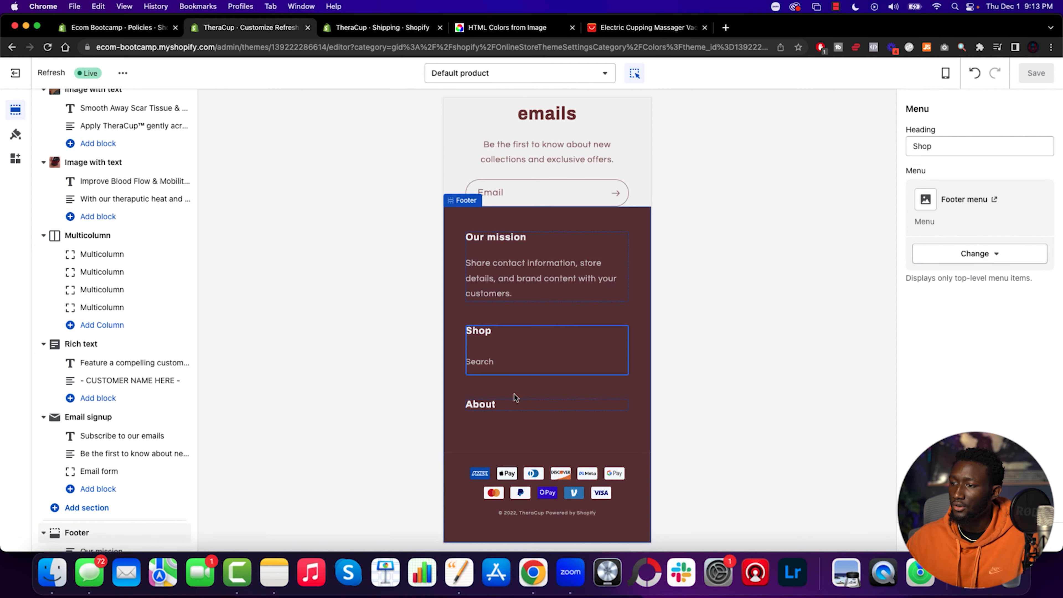
left_click(530, 272)
key("ctrl+Up")
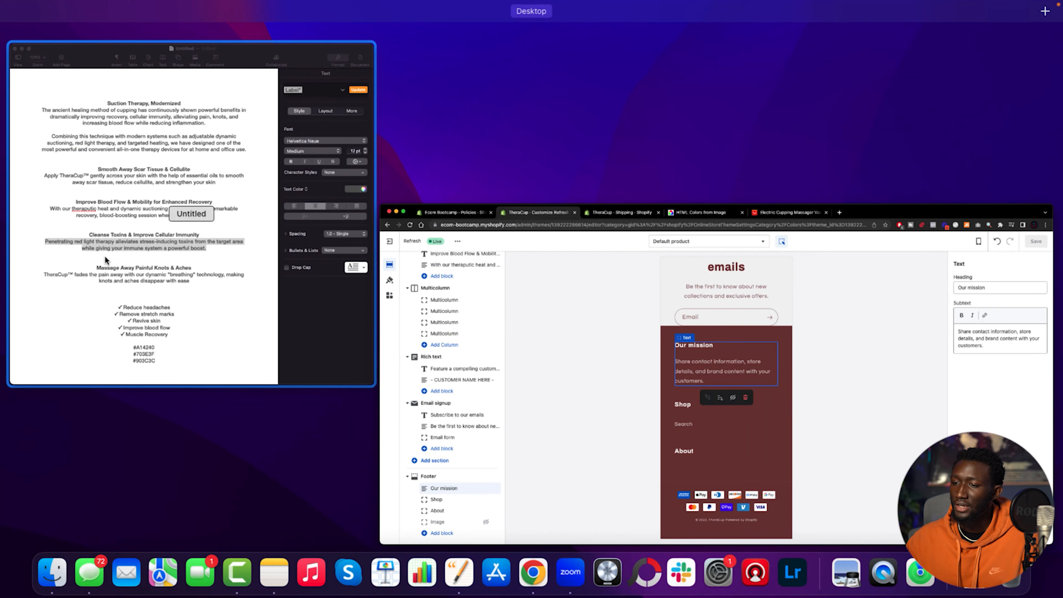
left_click(377, 126)
left_click_drag(308, 159, 603, 167)
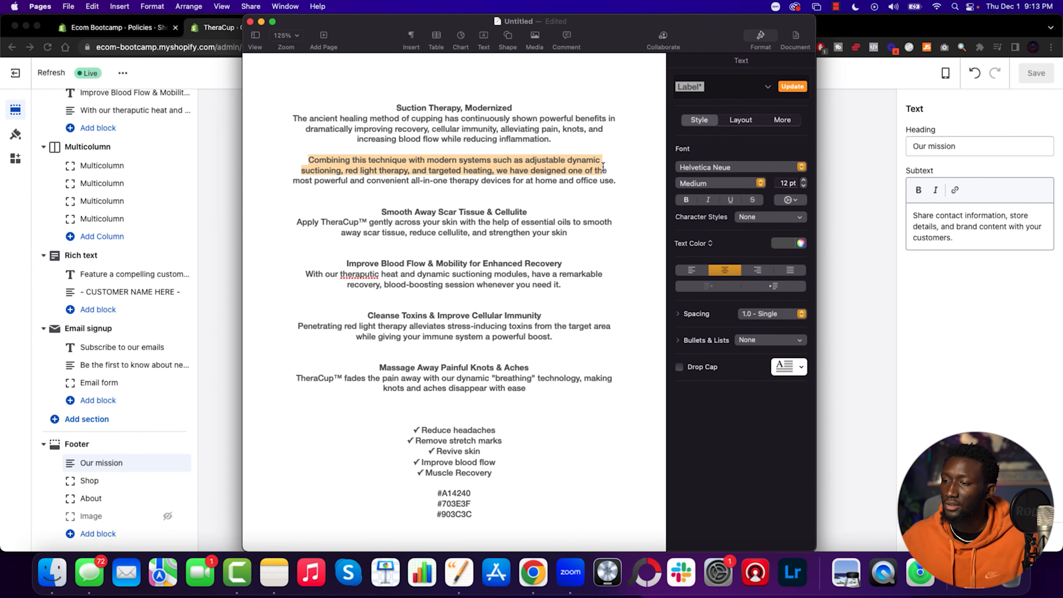
left_click_drag(301, 118, 591, 129)
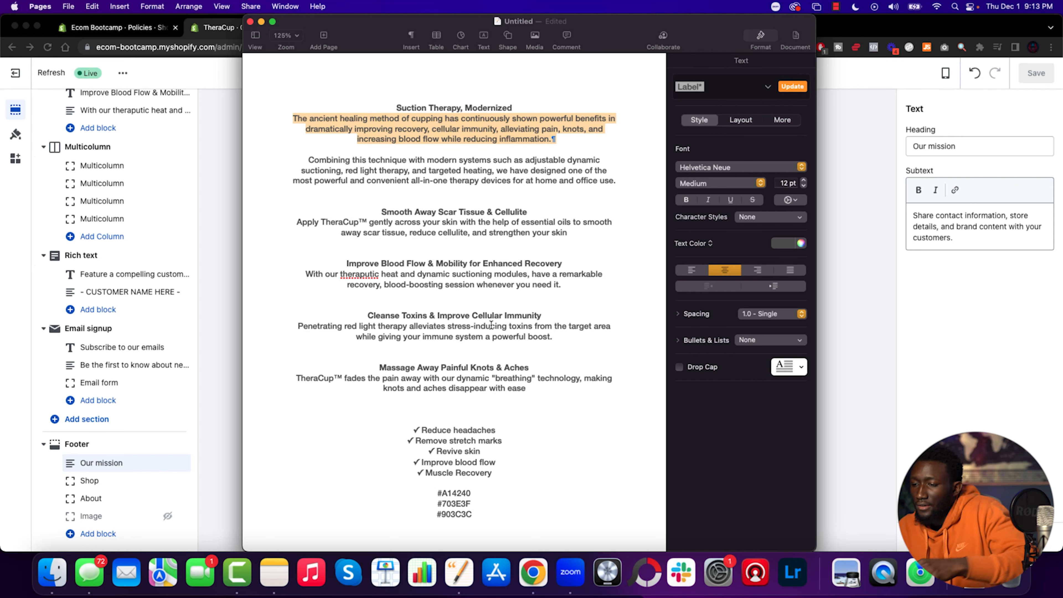
left_click_drag(299, 378, 550, 390)
left_click(875, 327)
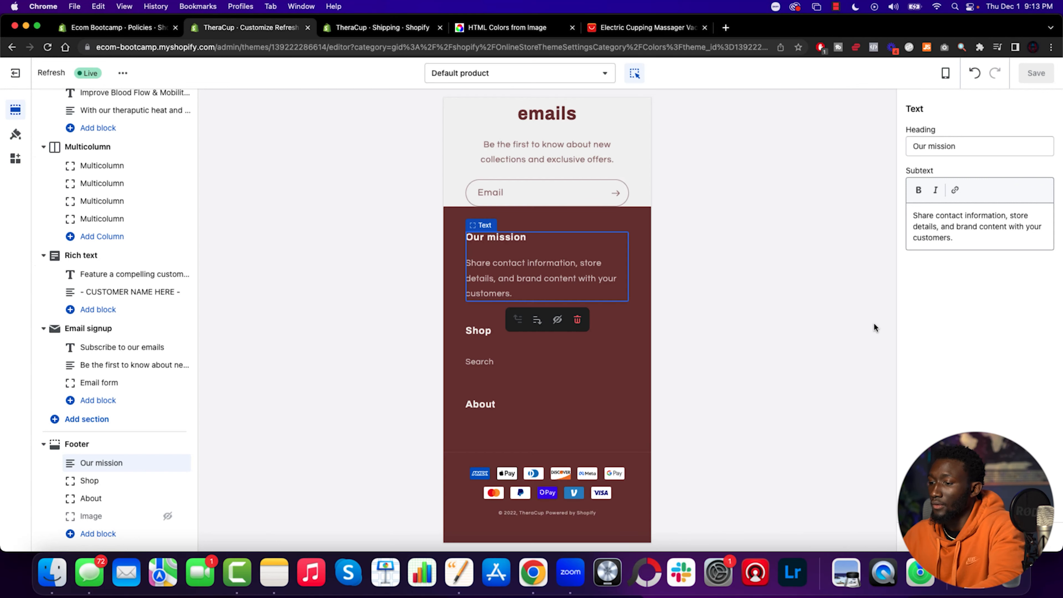
left_click(578, 320)
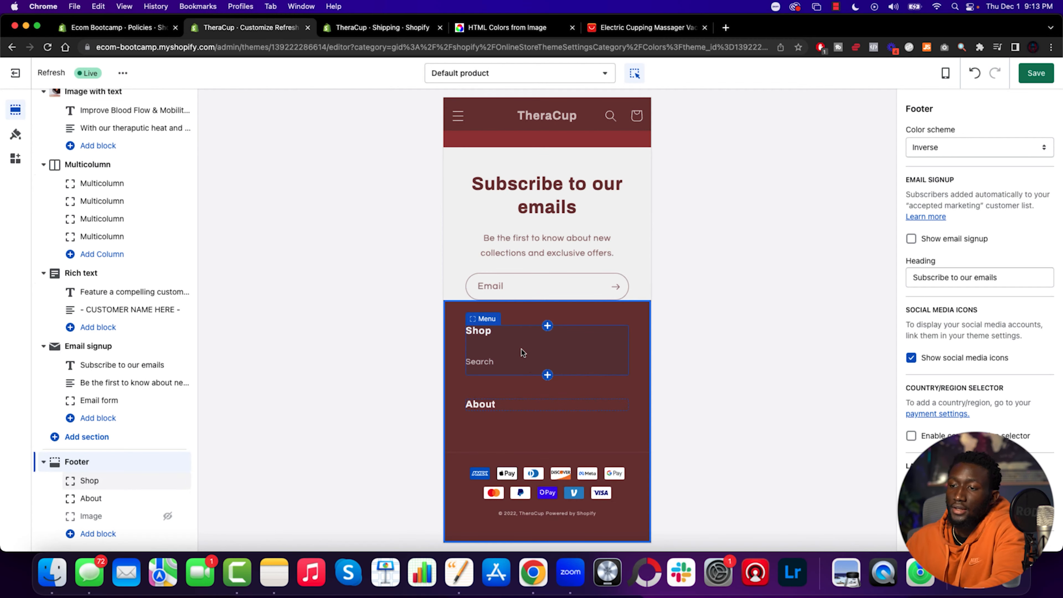
Set the customer review Rich text section's color scheme to Background 1 and save the changes.
scroll(501, 170, "up", 20)
scroll(528, 265, "down", 15)
scroll(542, 270, "up", 5)
left_click(628, 371)
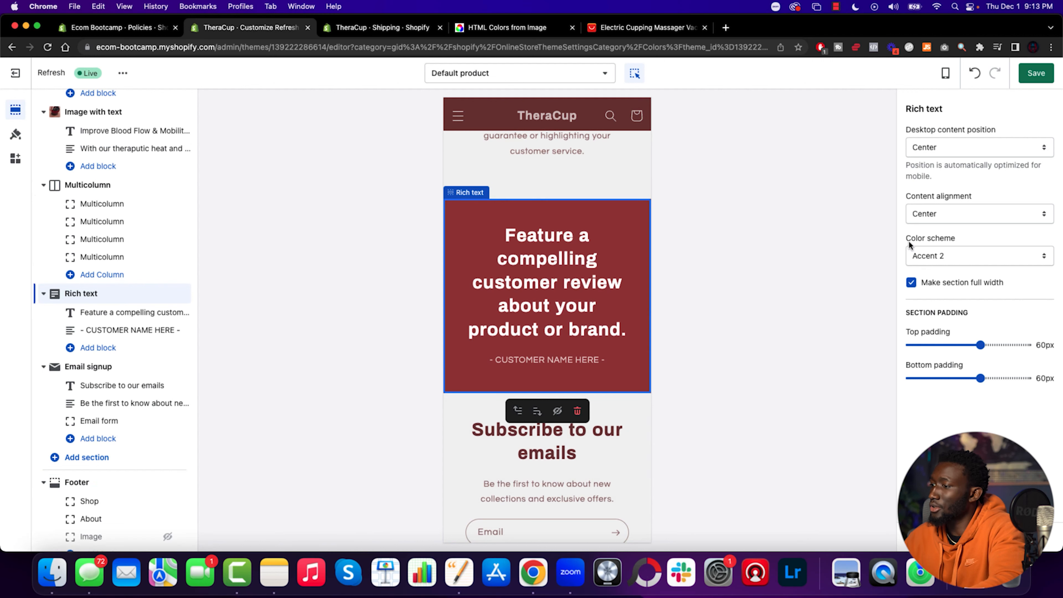
left_click(936, 254)
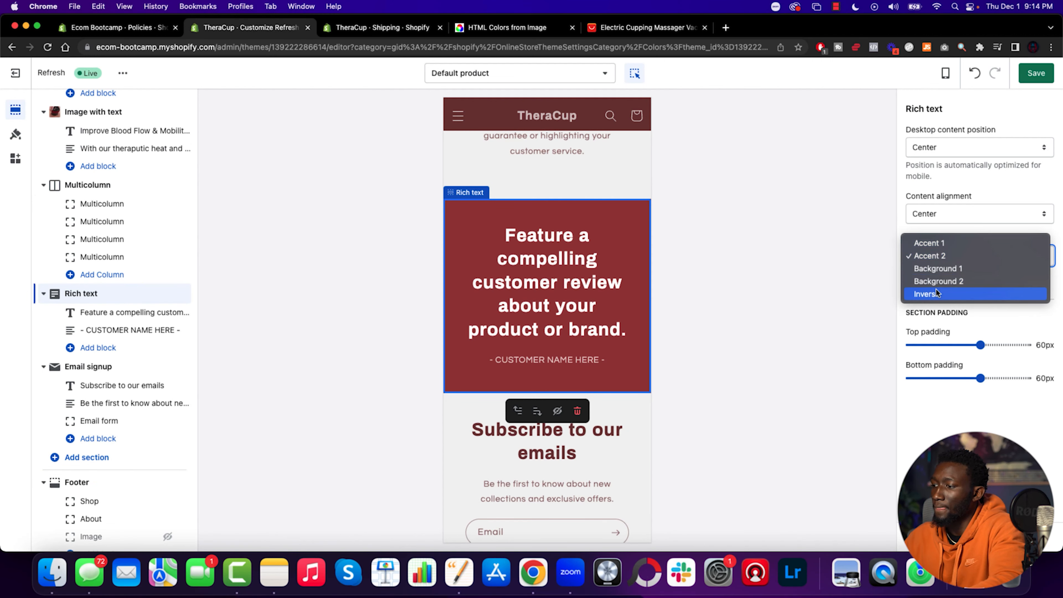
left_click(934, 270)
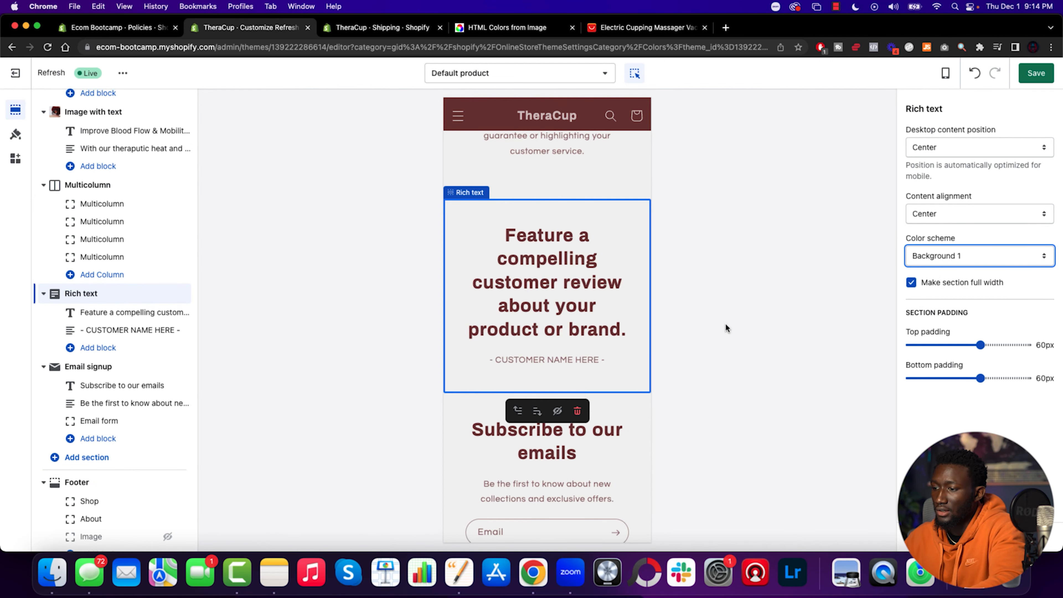
scroll(551, 295, "down", 4)
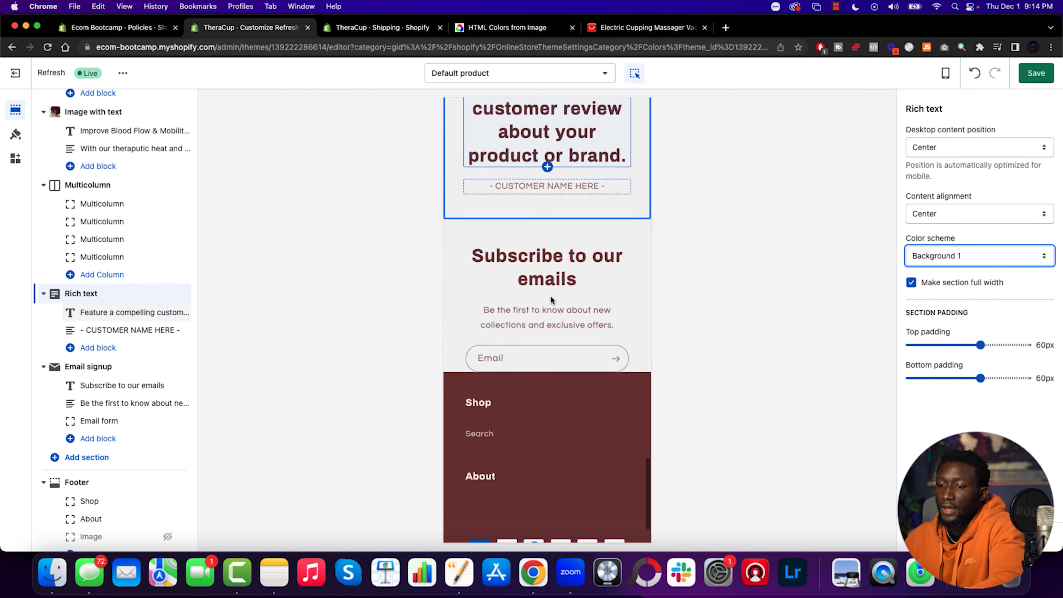
left_click(1042, 75)
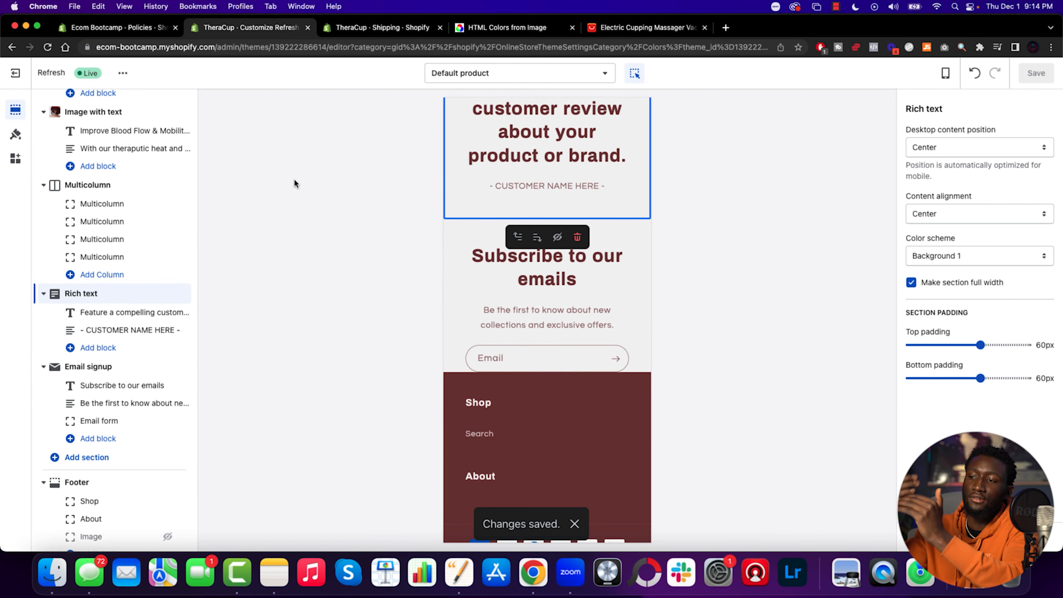
Leave the theme editor and open the Footer menu from the online store's navigation settings.
left_click(6, 87)
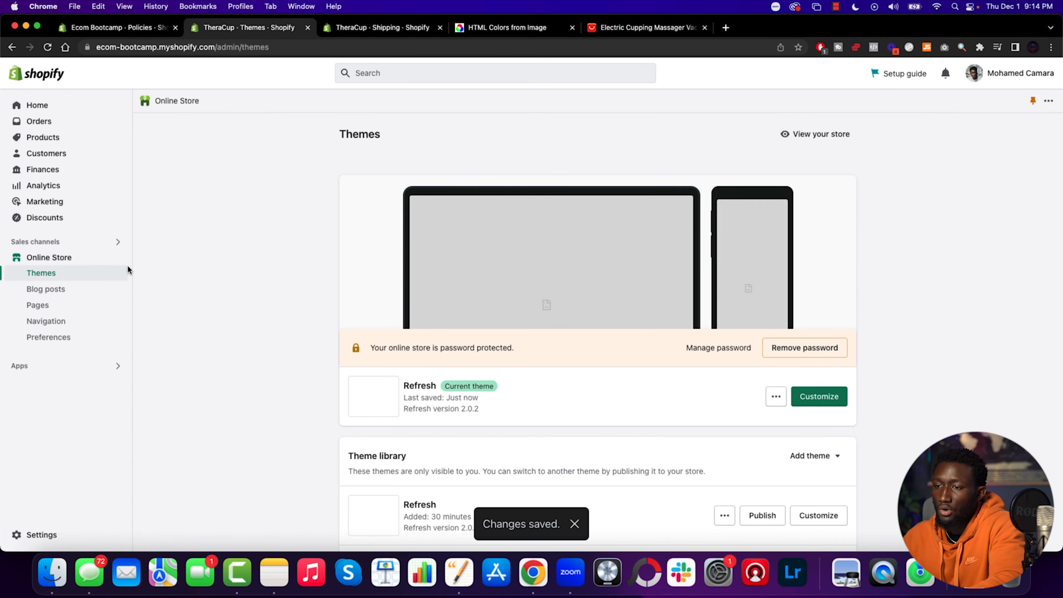
left_click(54, 309)
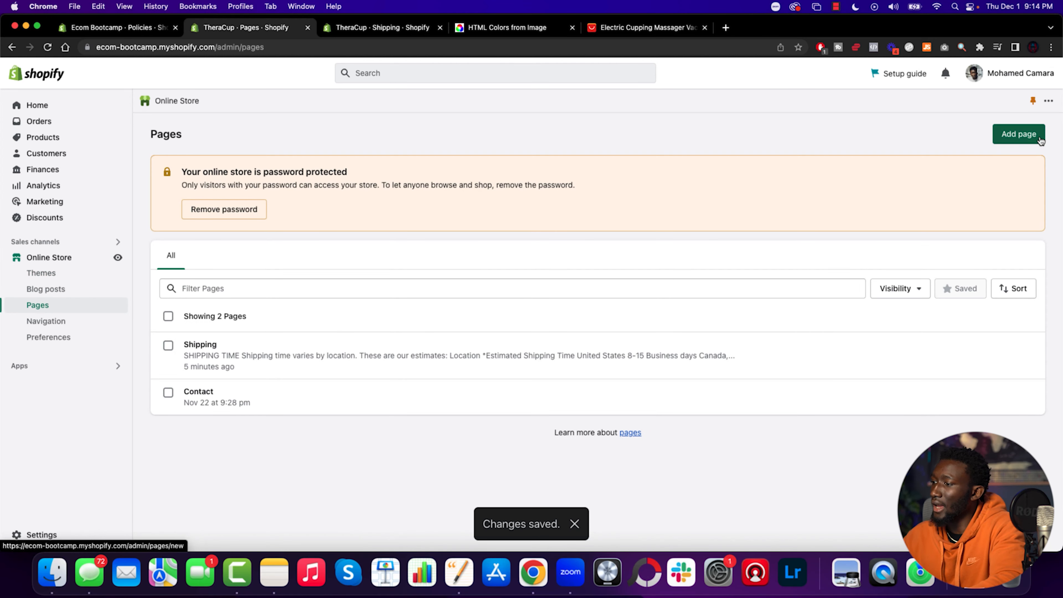
left_click(1026, 140)
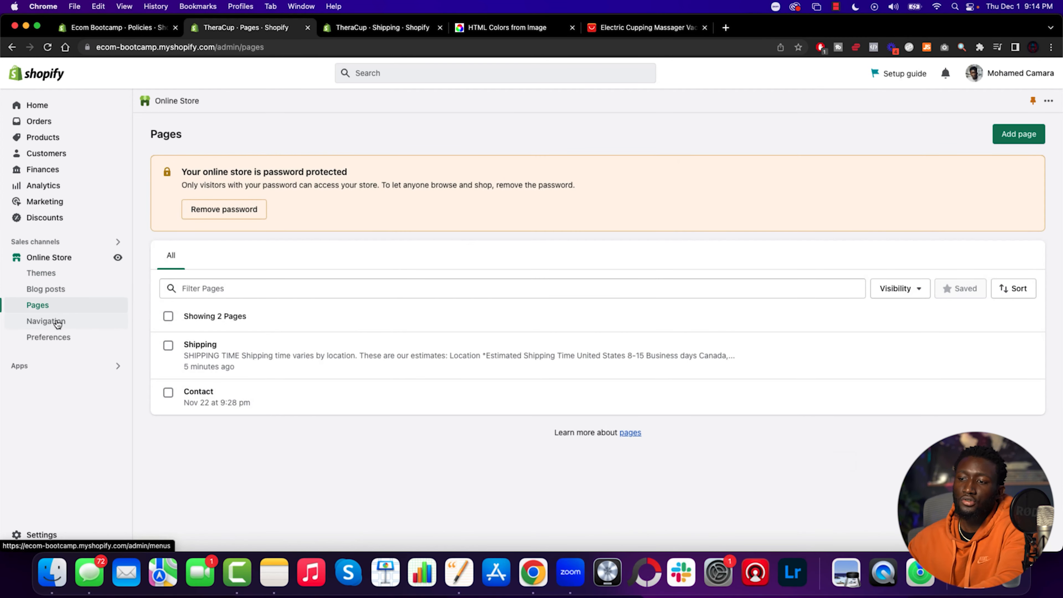
left_click(56, 325)
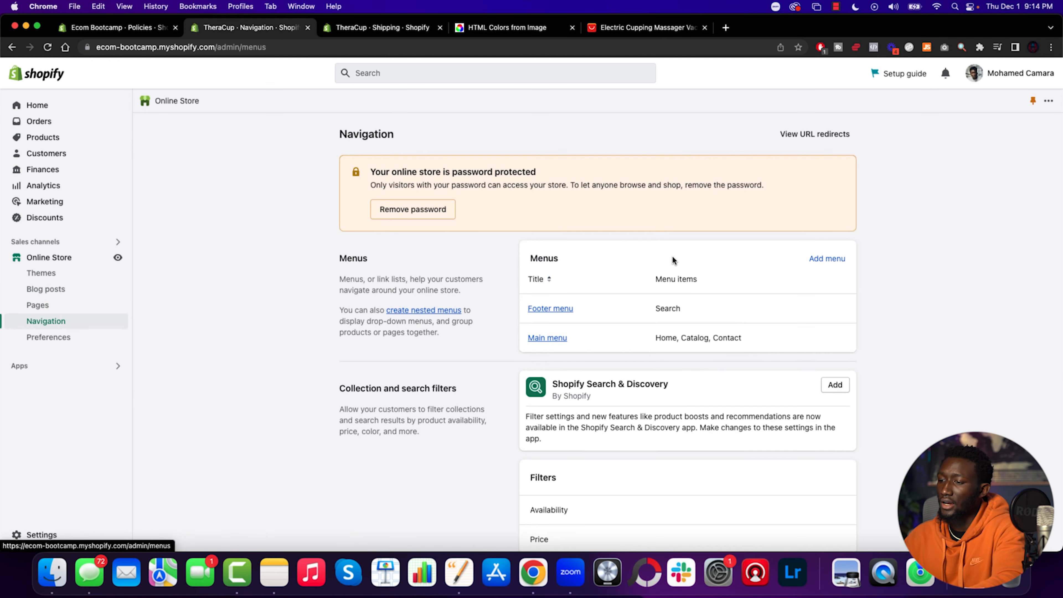
scroll(601, 273, "down", 2)
left_click(550, 242)
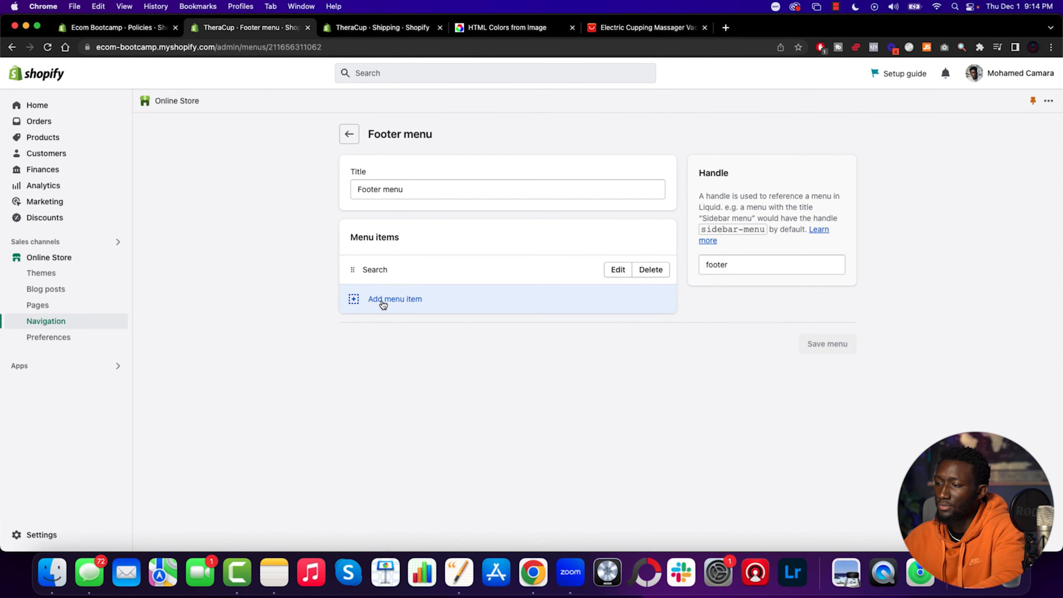
Add a footer menu item named Policies that links to the Privacy Policy.
left_click(383, 301)
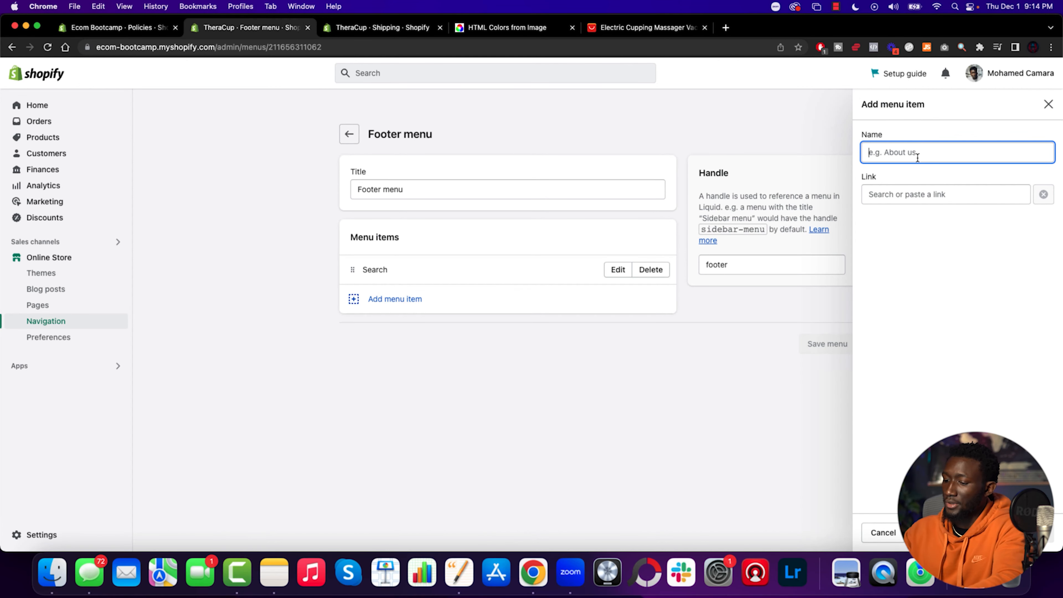
type("Policies")
left_click(926, 195)
left_click(904, 373)
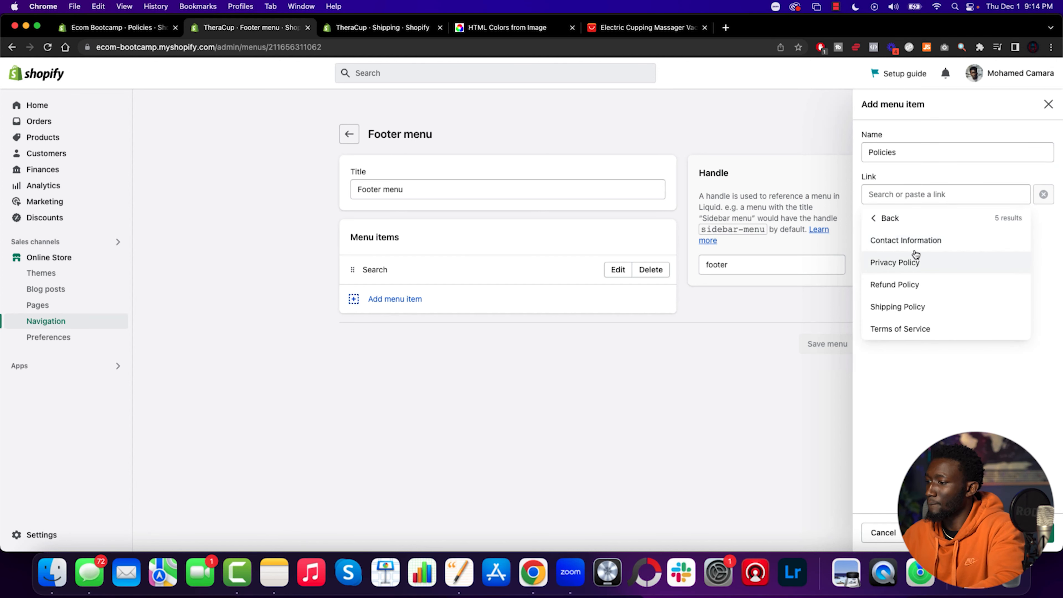
left_click(916, 263)
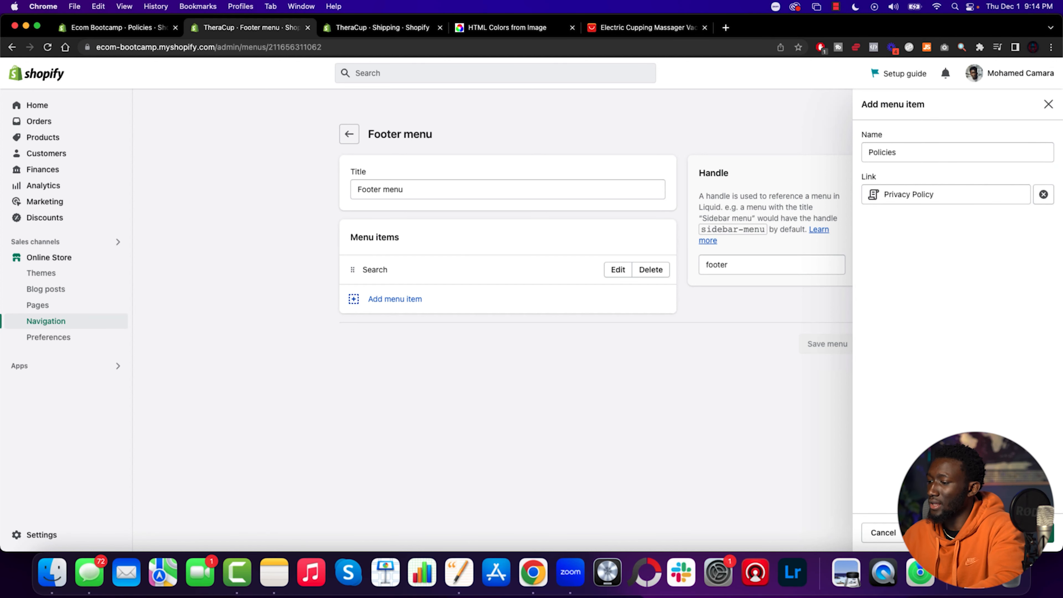
left_click(1037, 532)
Add a footer menu item named Shipping that links to the Shipping Policy.
left_click(391, 328)
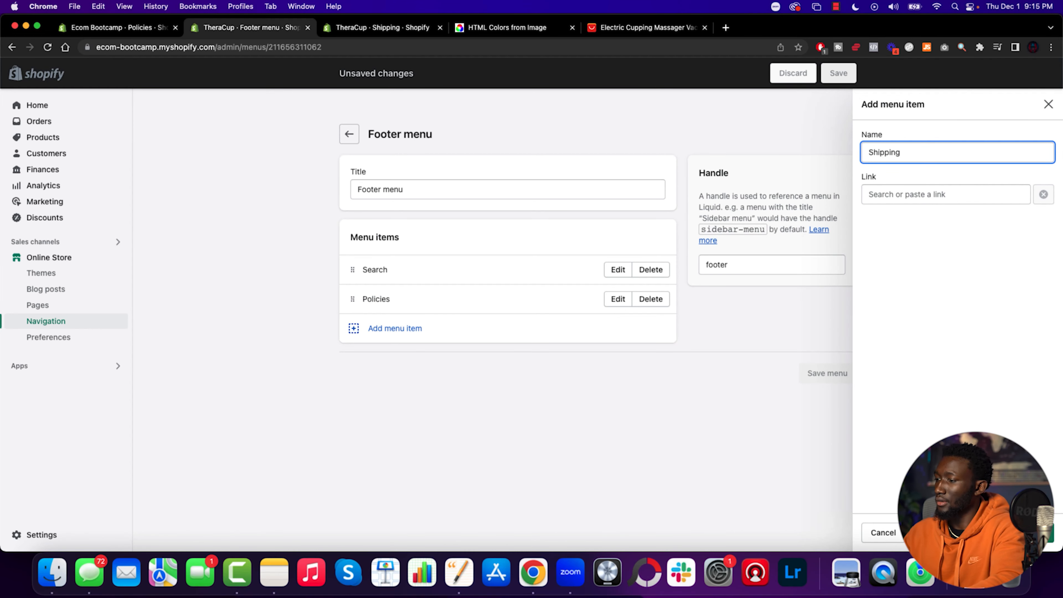
left_click(923, 194)
left_click(907, 304)
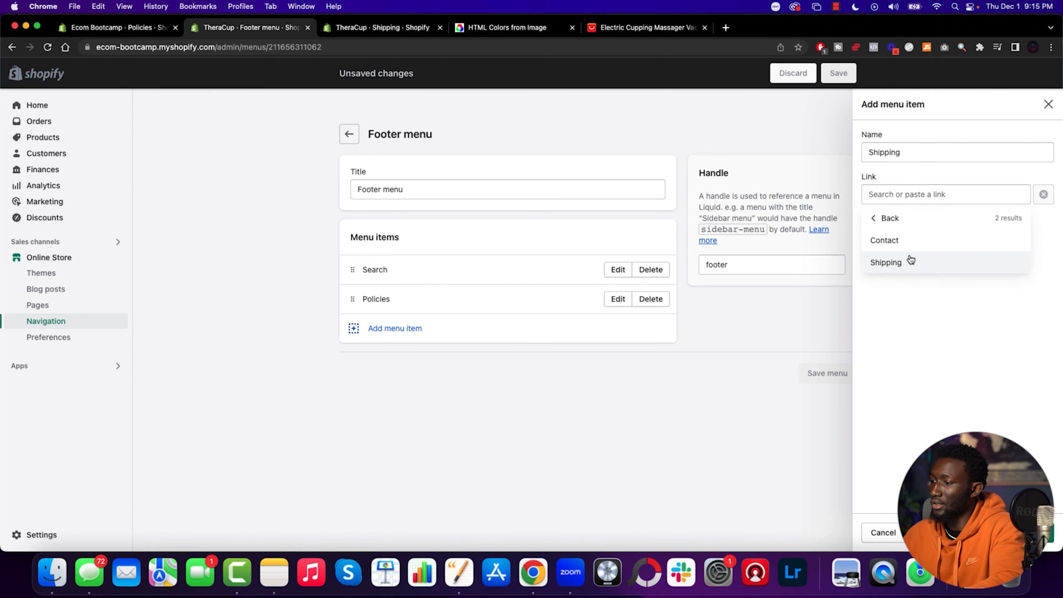
left_click(909, 262)
left_click(899, 194)
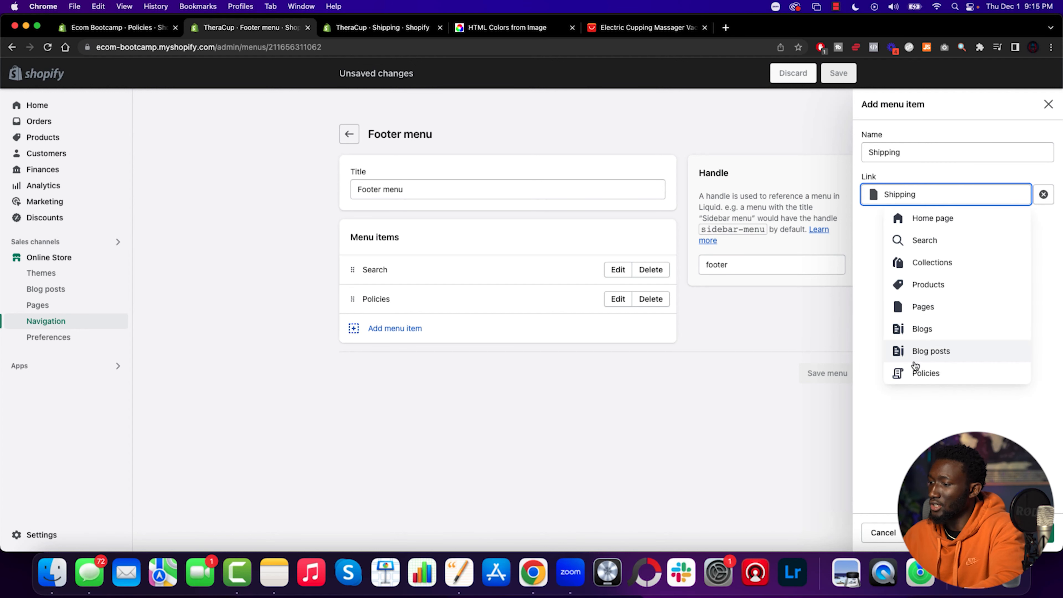
left_click(914, 373)
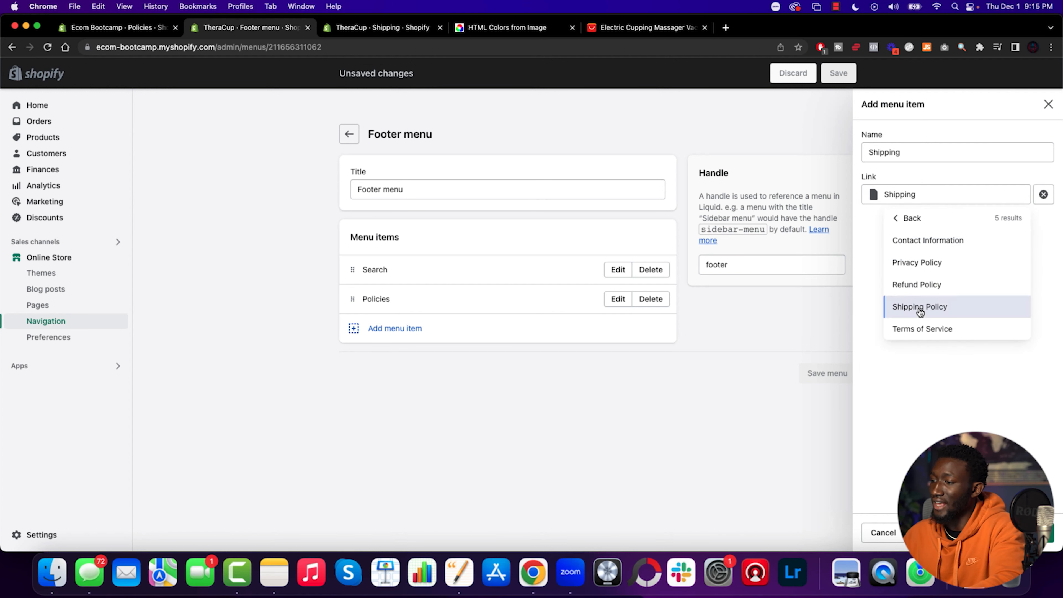
left_click(919, 307)
left_click(1045, 532)
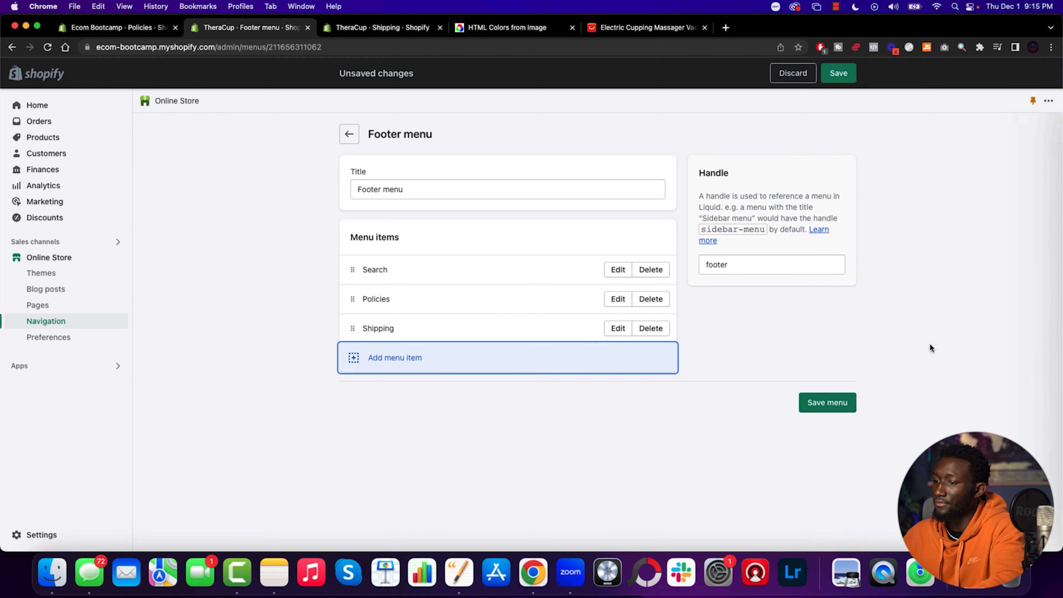
Add a footer menu item named SHOP NOW that links to the TheraCup™ product.
left_click(903, 194)
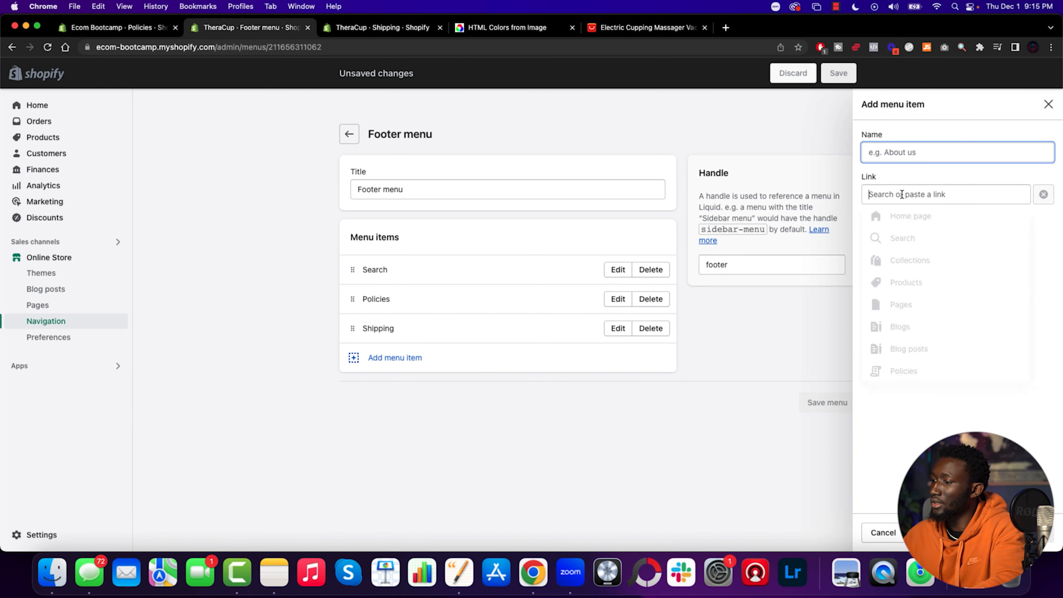
left_click(903, 151)
type("SHop")
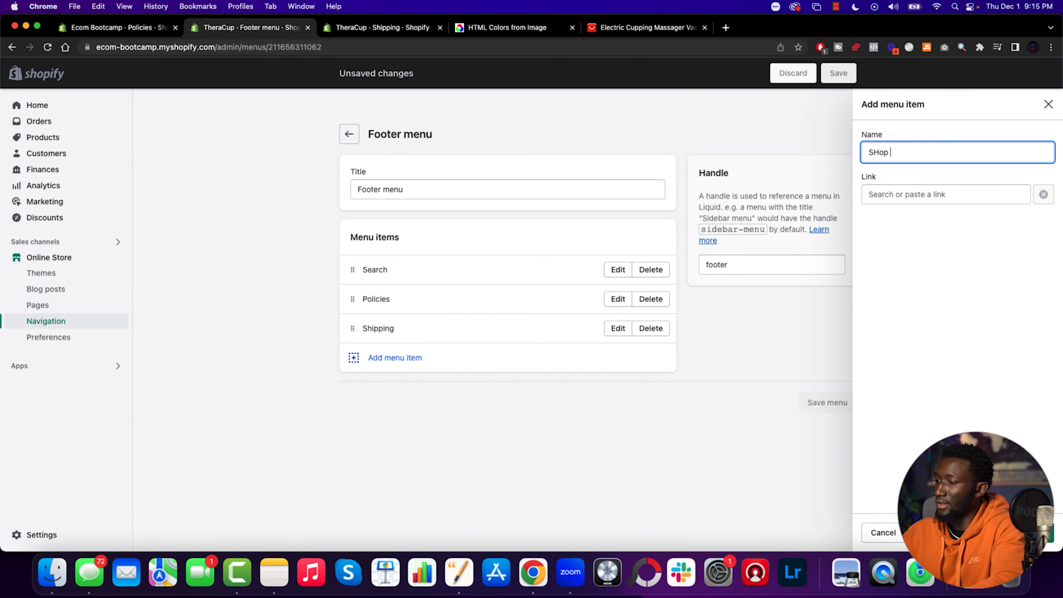
type(" N")
key("BackSpace")
key("BackSpace")
key("BackSpace")
key("BackSpace")
type("OP NOW")
left_click(912, 194)
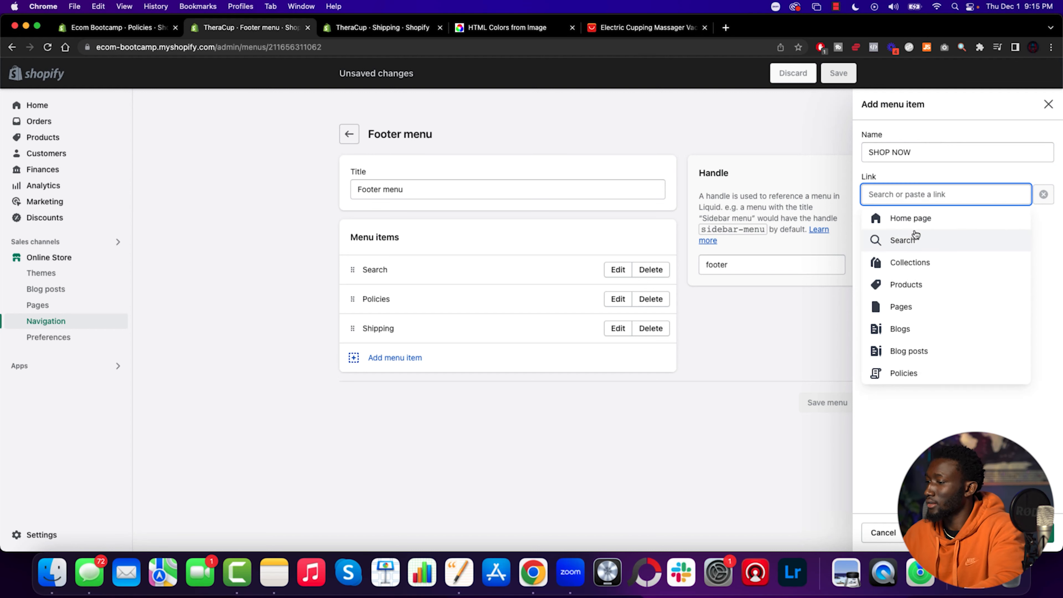
left_click(912, 289)
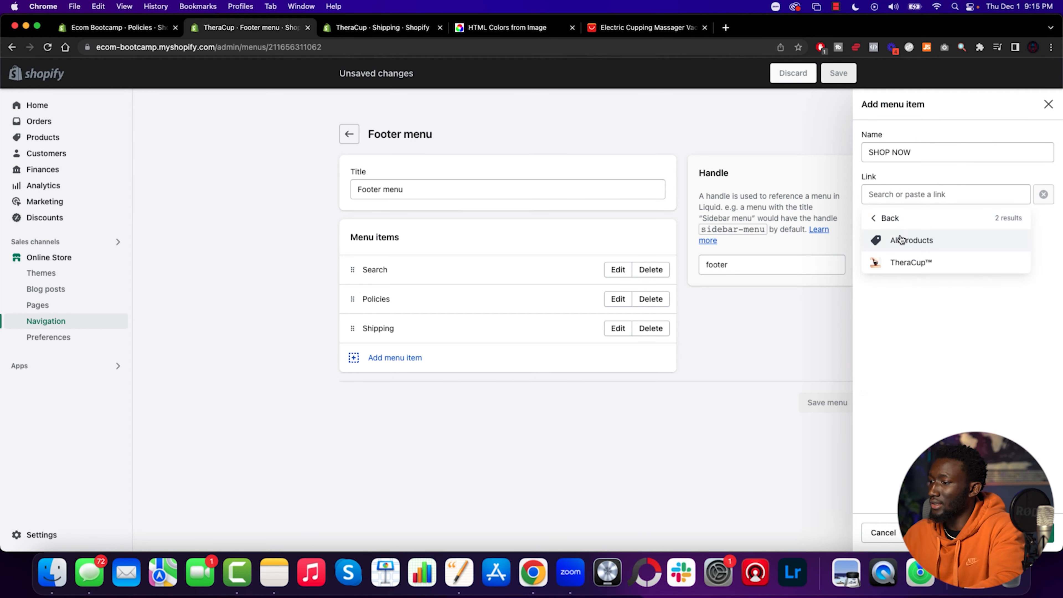
left_click(900, 261)
key("Return")
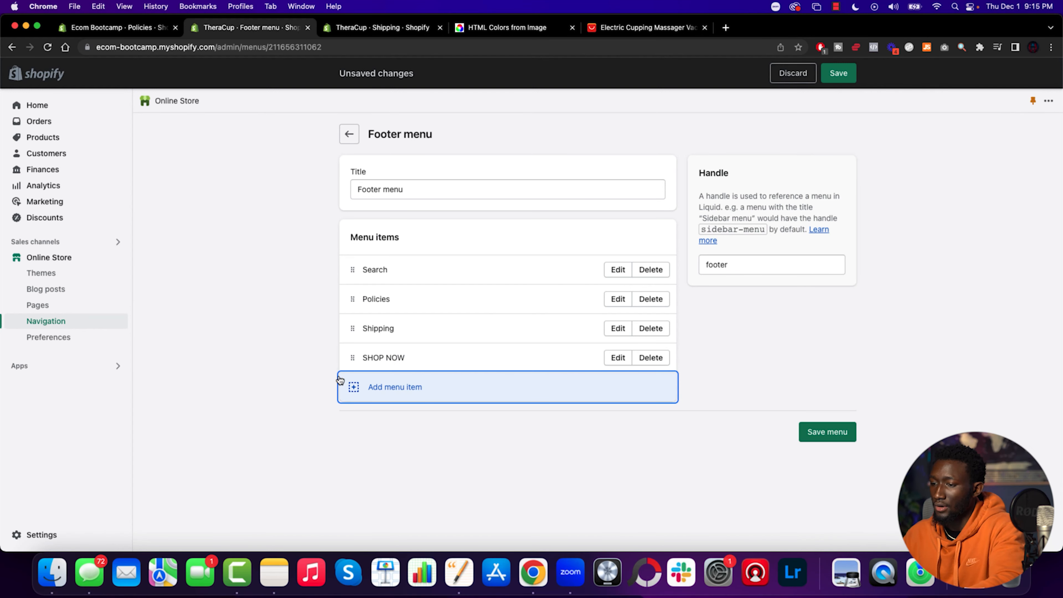
Move SHOP NOW to the first place in the footer menu and delete the Search item.
left_click_drag(351, 358, 349, 289)
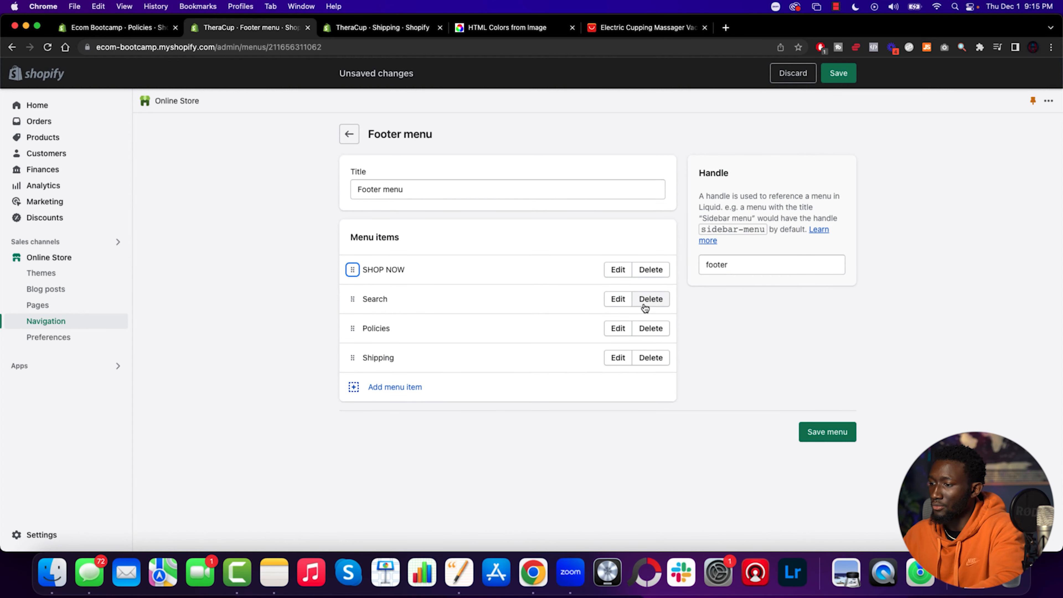
left_click(653, 299)
left_click(675, 345)
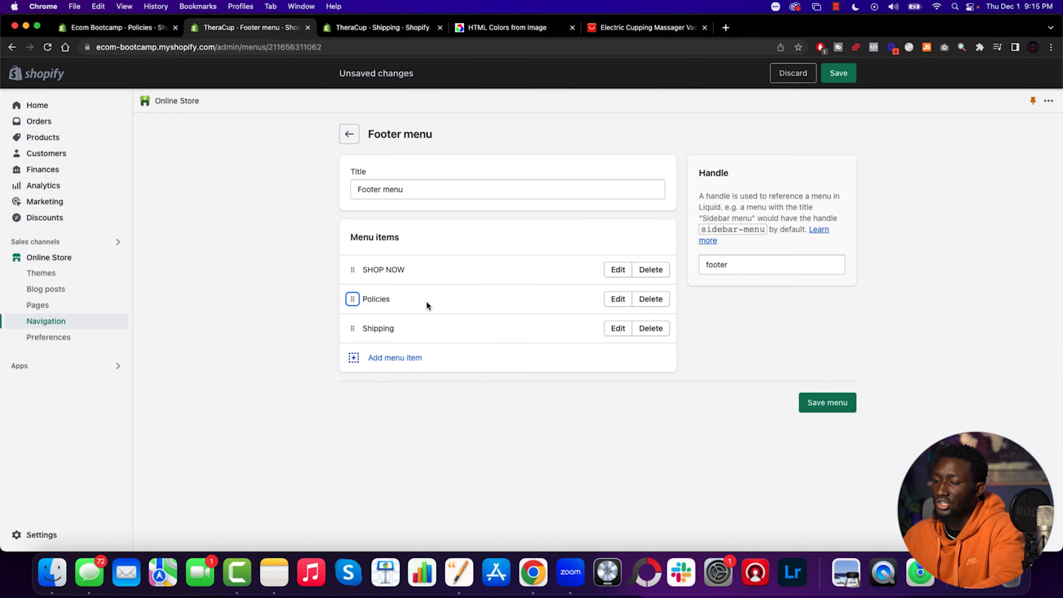
Add a footer menu item named Contact that links to the Contact page.
left_click(403, 358)
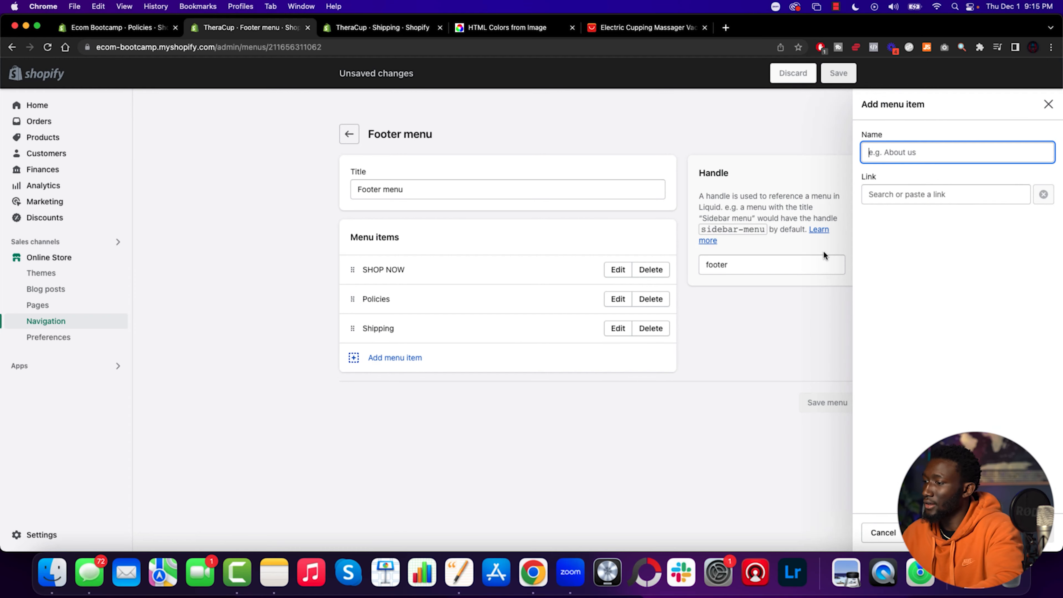
left_click(902, 191)
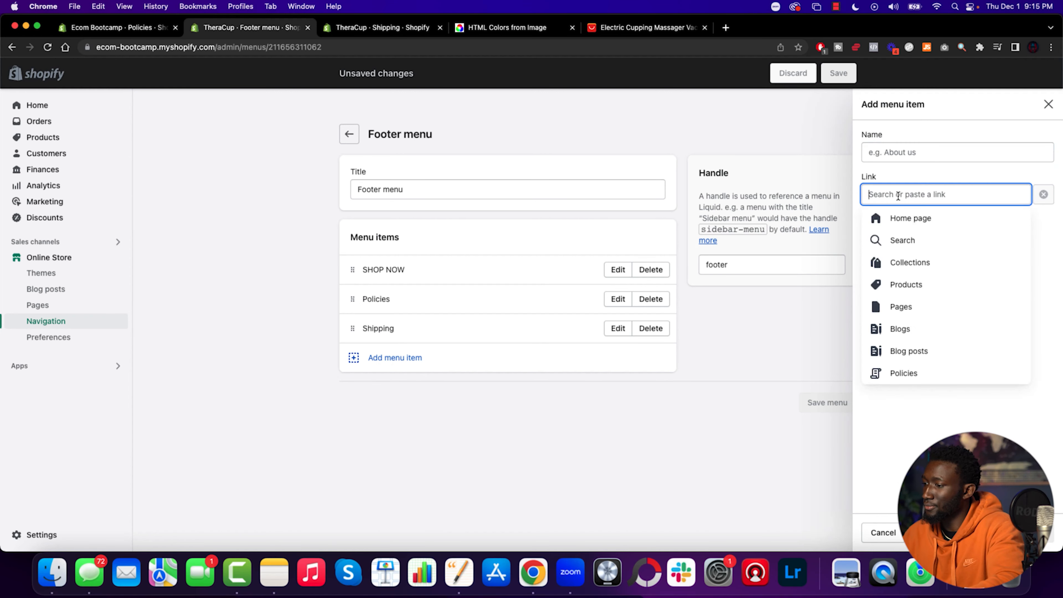
left_click(906, 308)
left_click(884, 241)
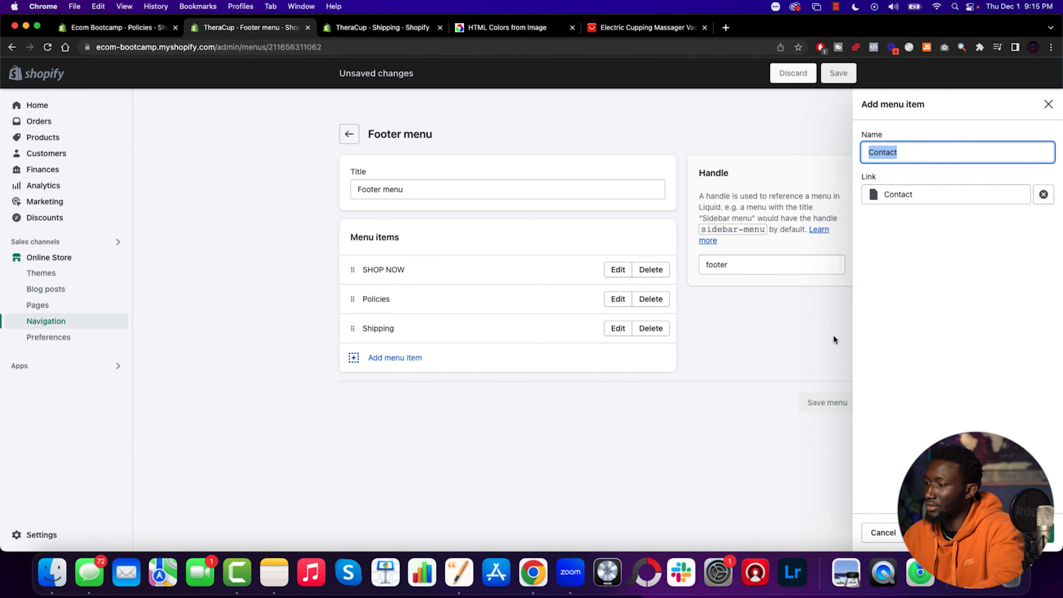
key("Return")
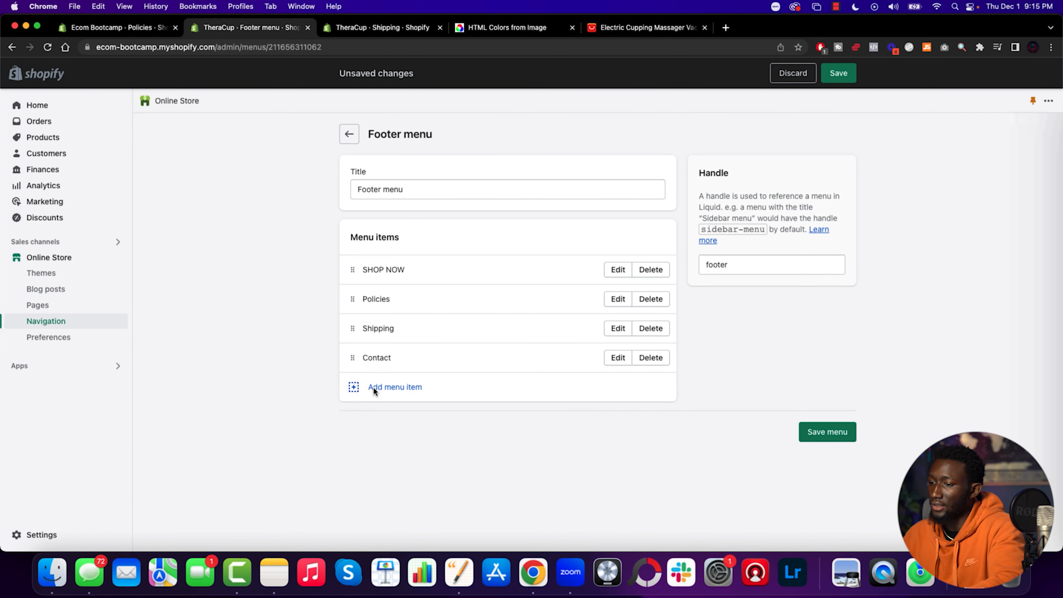
Add a footer menu item named Terms Of Service that links to the Terms of Service policy.
left_click(373, 388)
left_click(916, 193)
left_click(912, 150)
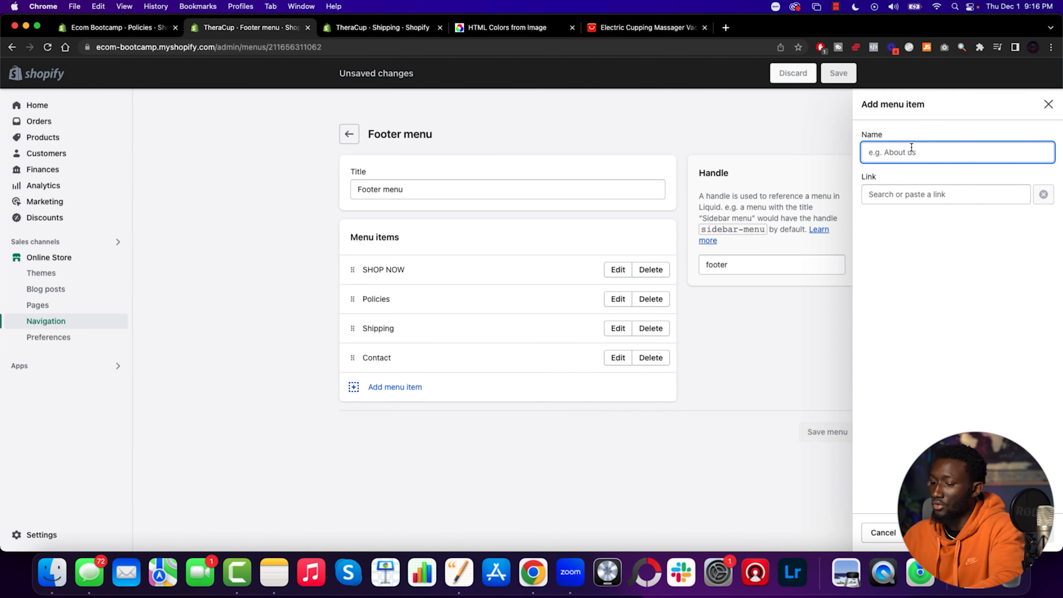
type("Terms Of")
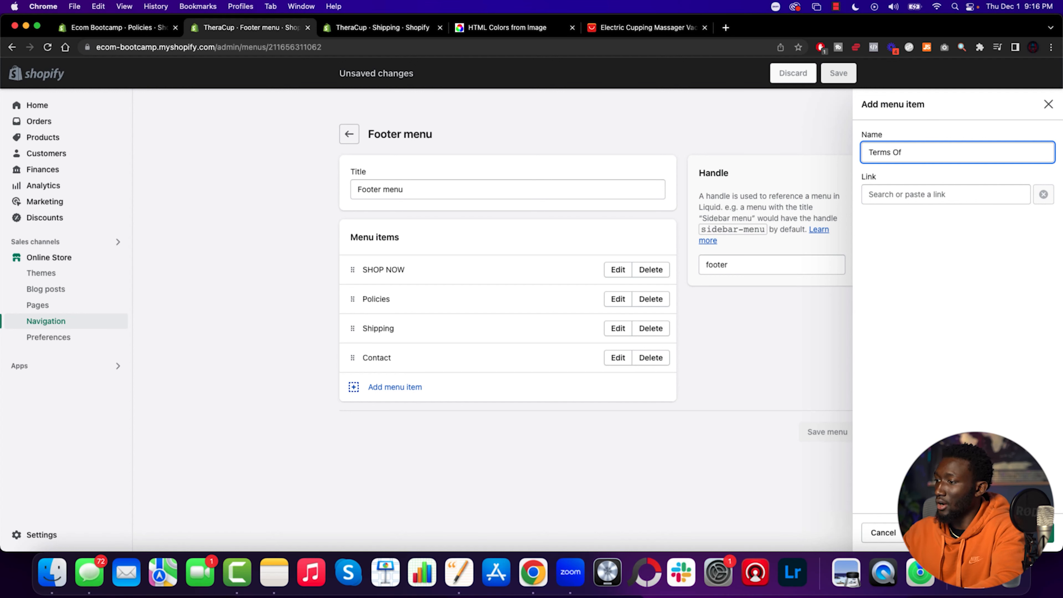
type(" Dervice")
left_click(955, 196)
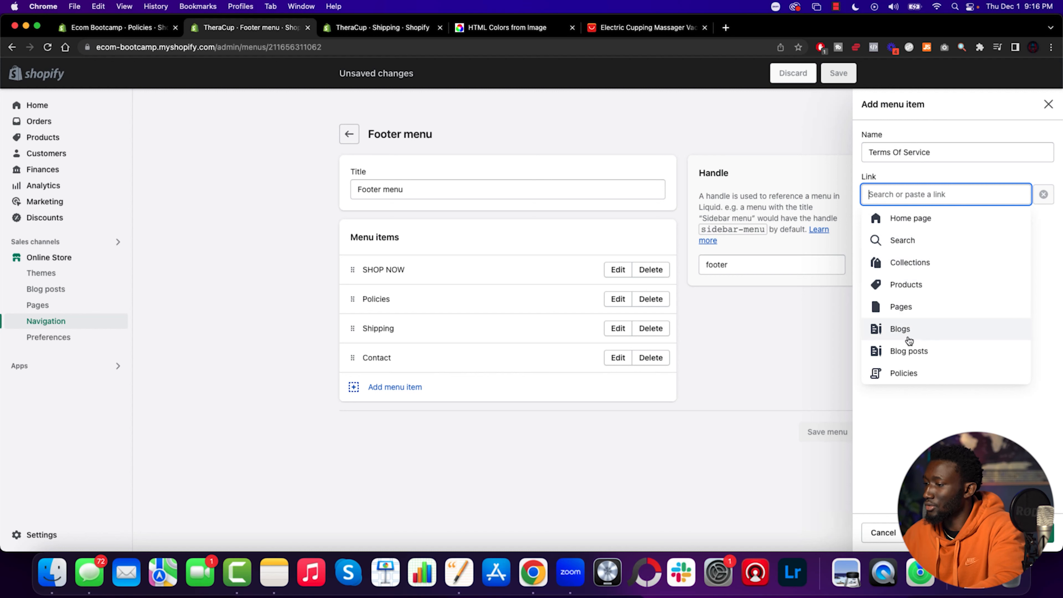
left_click(908, 372)
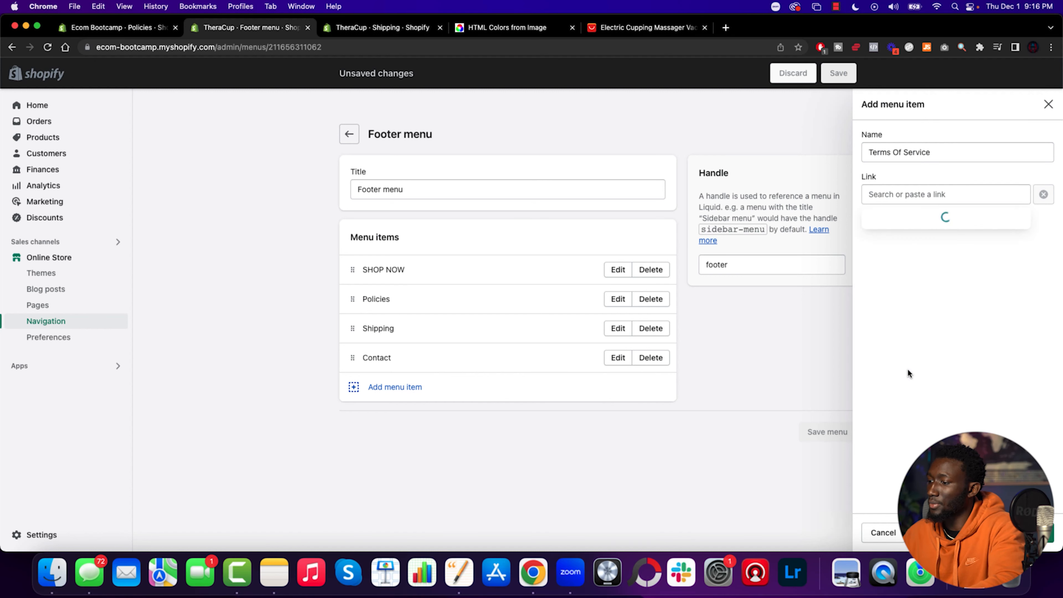
left_click(900, 328)
key("Return")
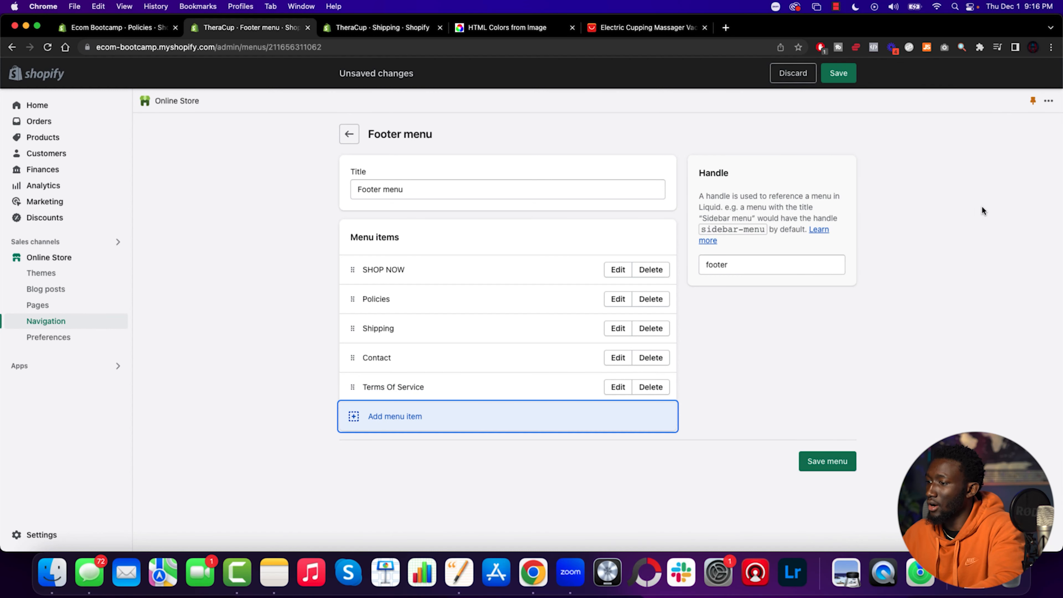
Start a new footer menu item named Refund Policy and link it to the Refund Policy.
left_click(405, 416)
type("Refund P")
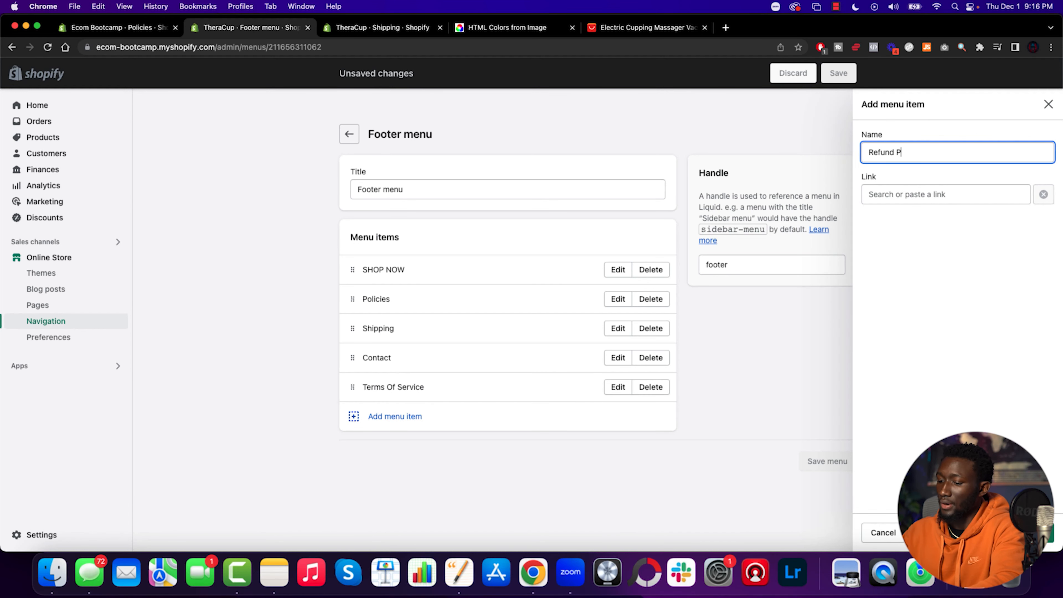
type("olicy")
left_click(929, 193)
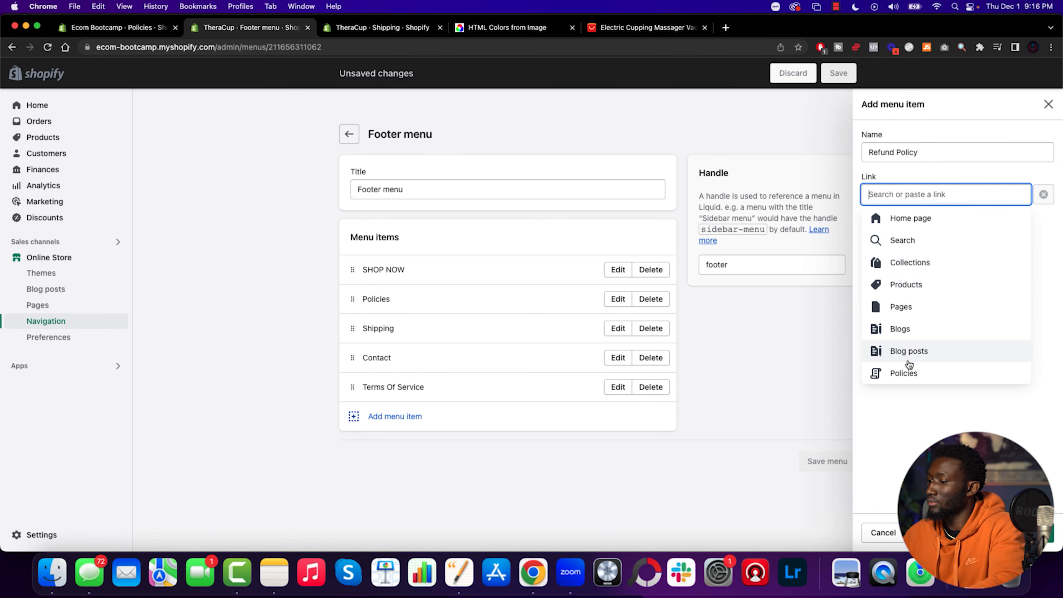
left_click(912, 372)
left_click(912, 289)
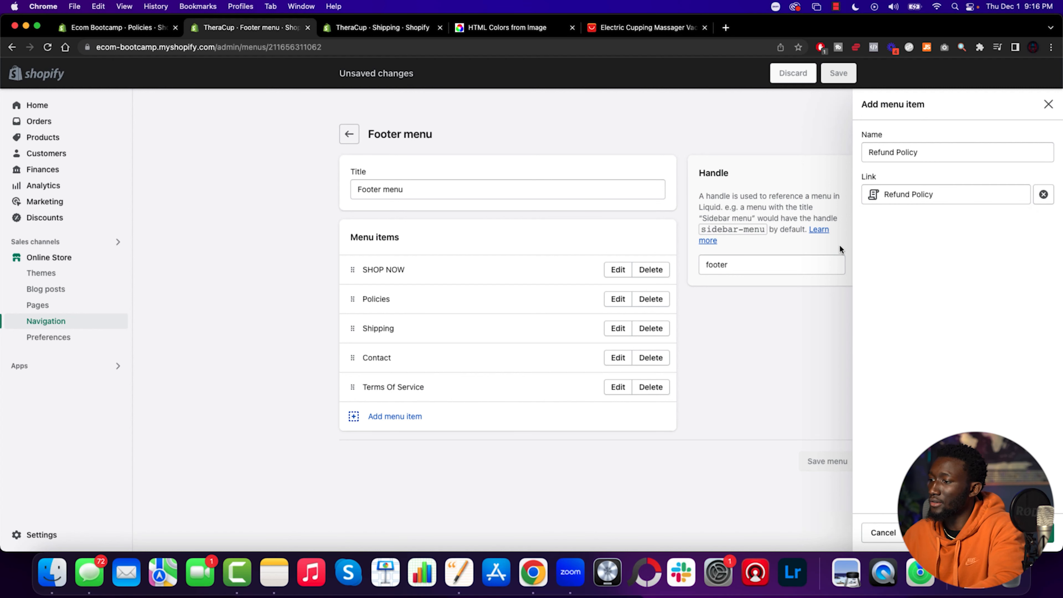
Change the new item's name to 30-Day Money Back Guarantee, add it and save the footer menu.
left_click_drag(955, 153, 837, 147)
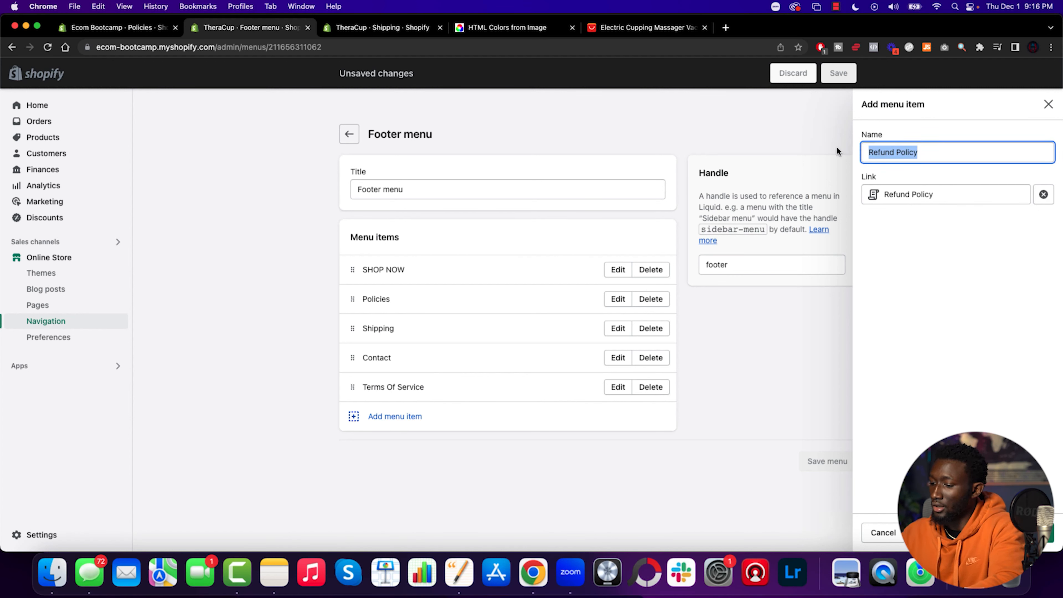
type("30 Day")
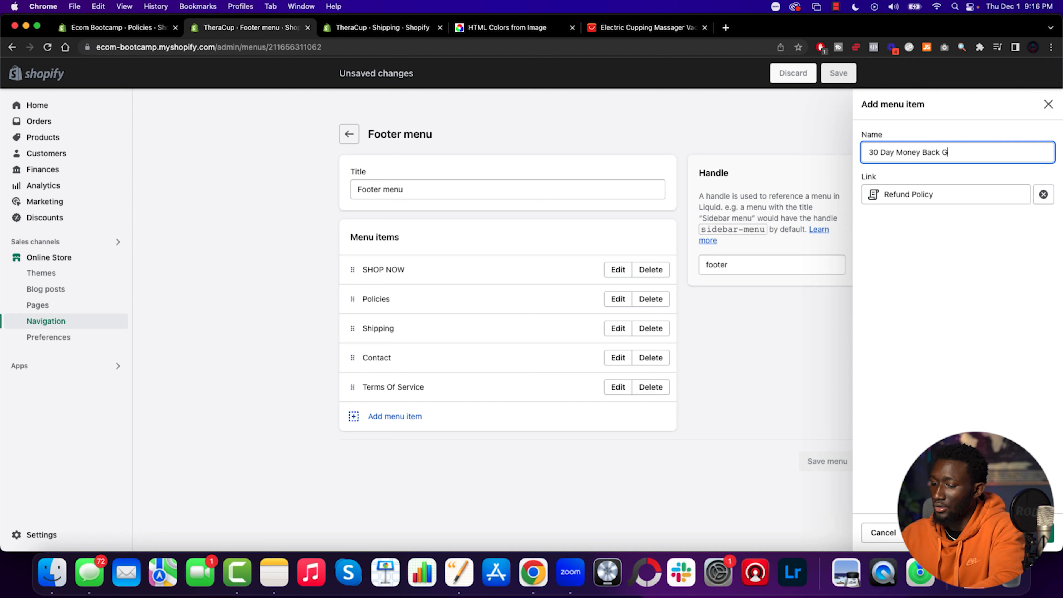
type("Money Back Guaruntee")
right_click(964, 155)
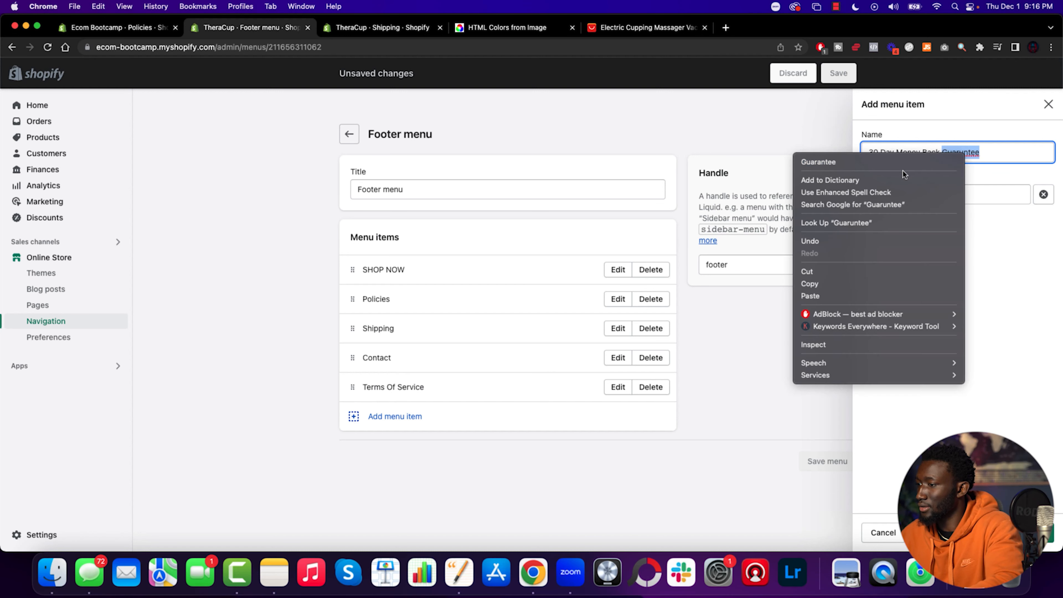
left_click(900, 162)
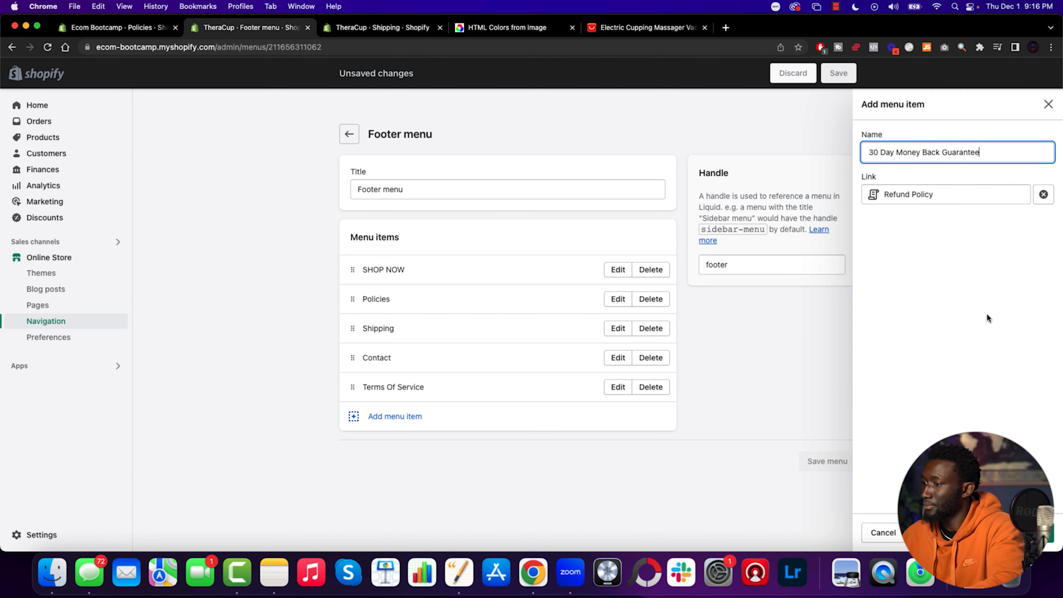
left_click(881, 152)
key("BackSpace")
type("-")
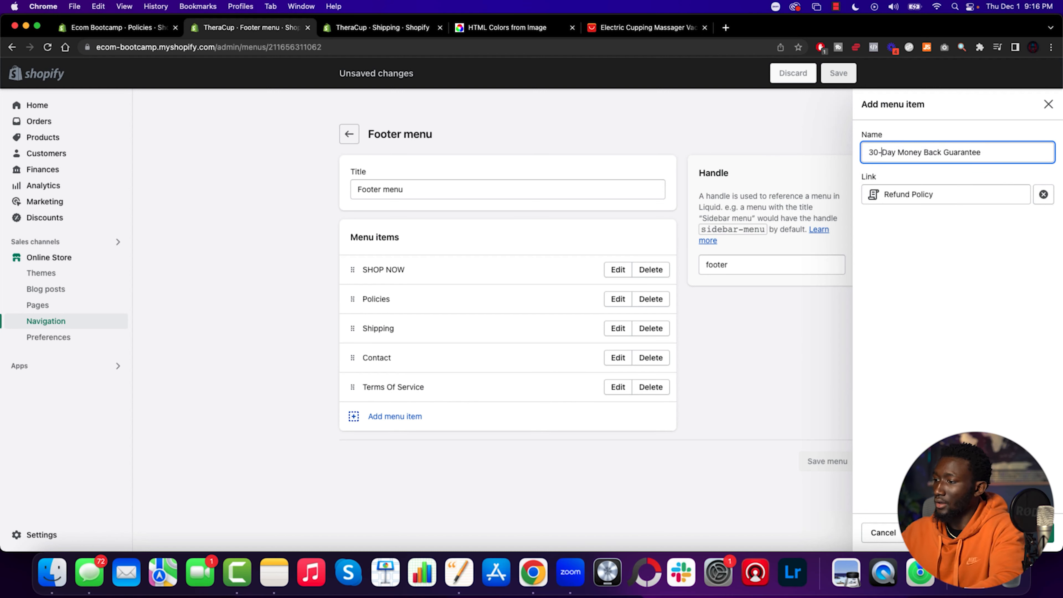
key("Return")
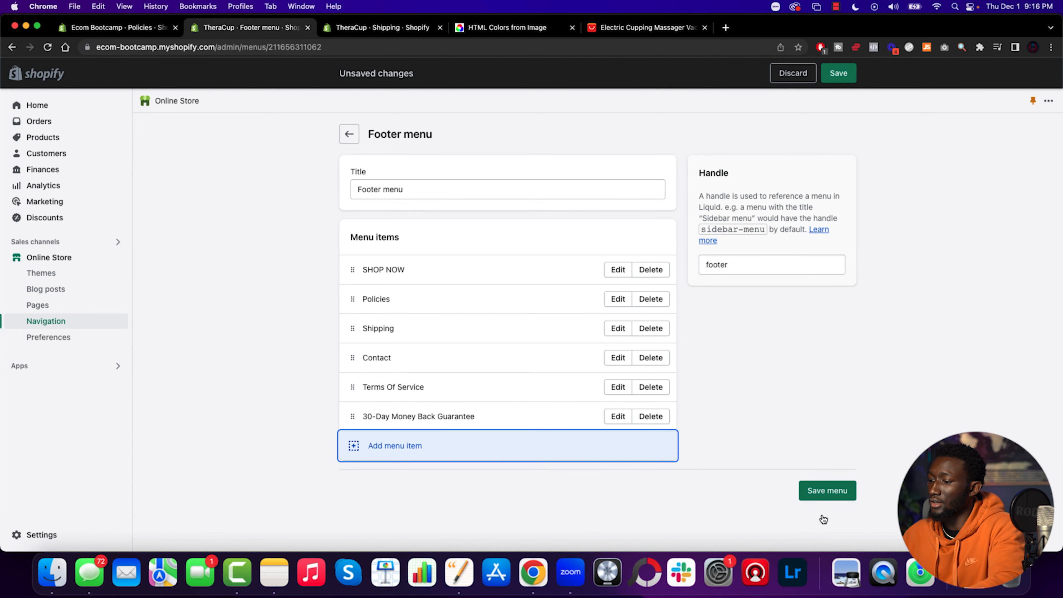
left_click(821, 490)
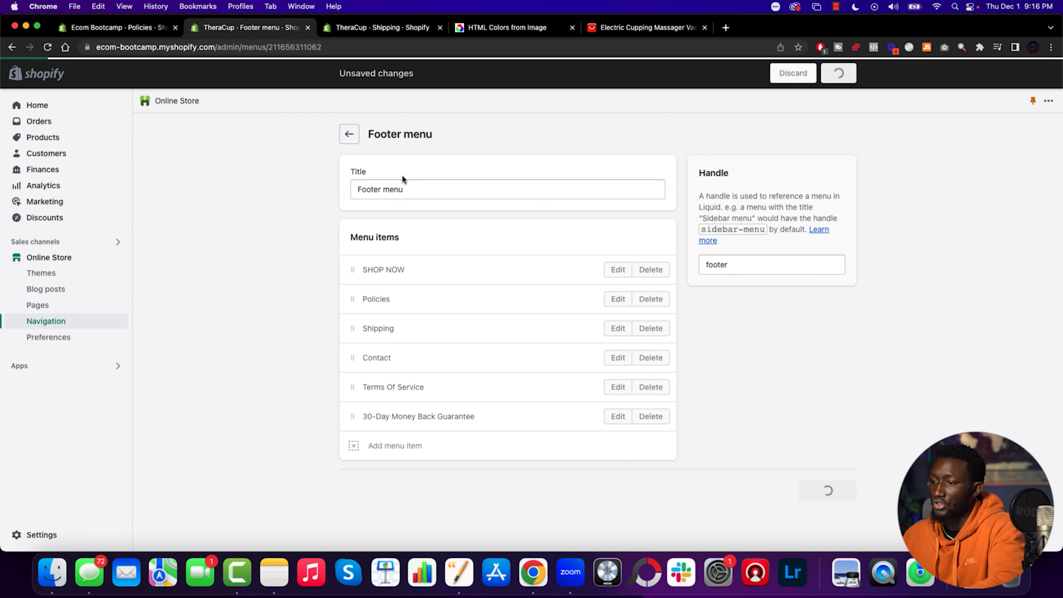
Open the main menu and change the link of its Home item to the TheraCup™ product.
left_click(343, 136)
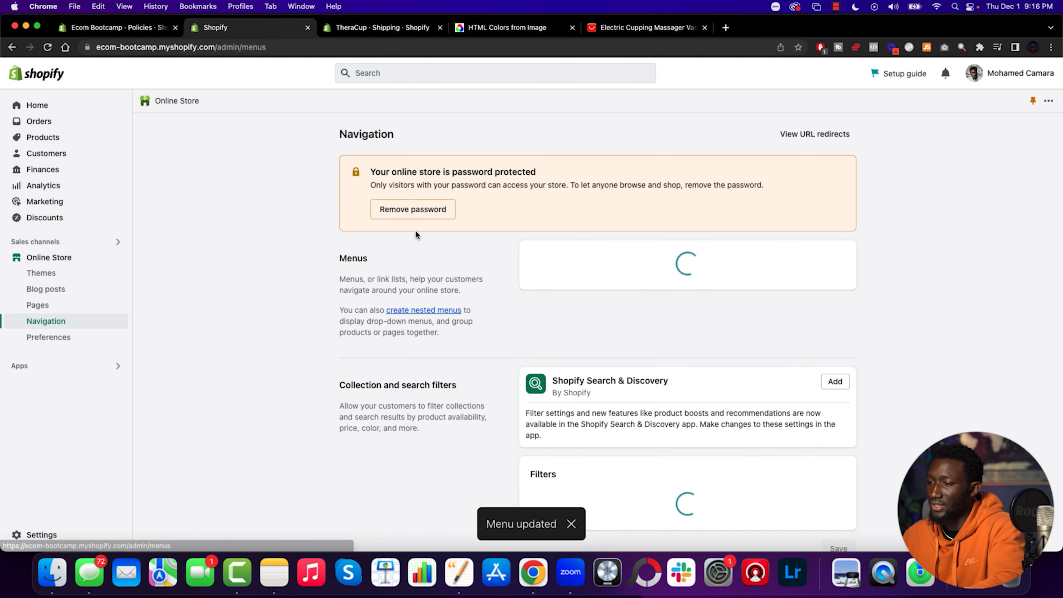
scroll(600, 309, "down", 3)
left_click(551, 277)
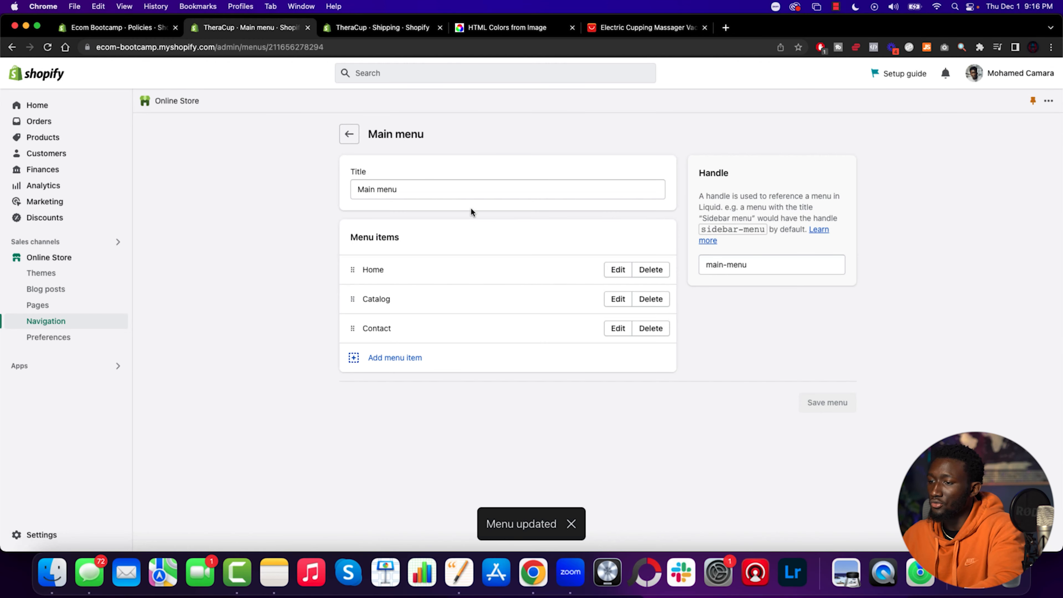
left_click(612, 298)
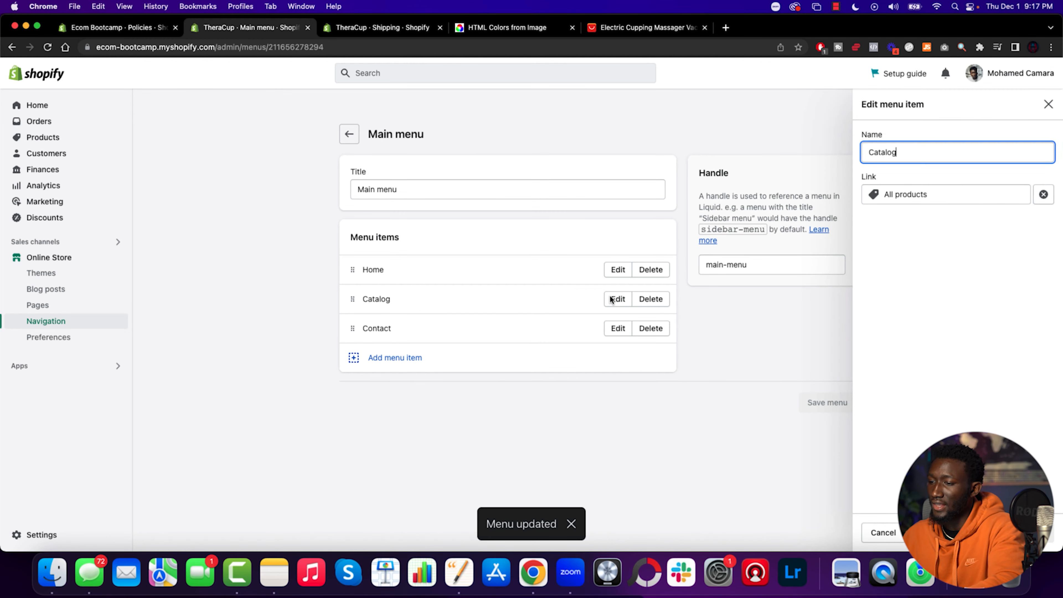
left_click(368, 272)
left_click(618, 269)
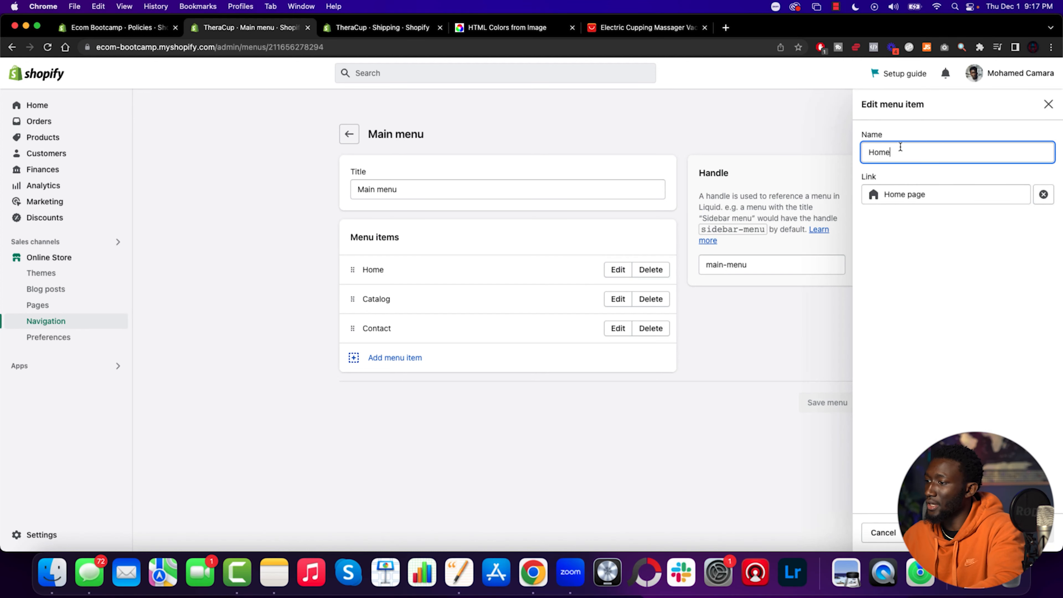
left_click(905, 194)
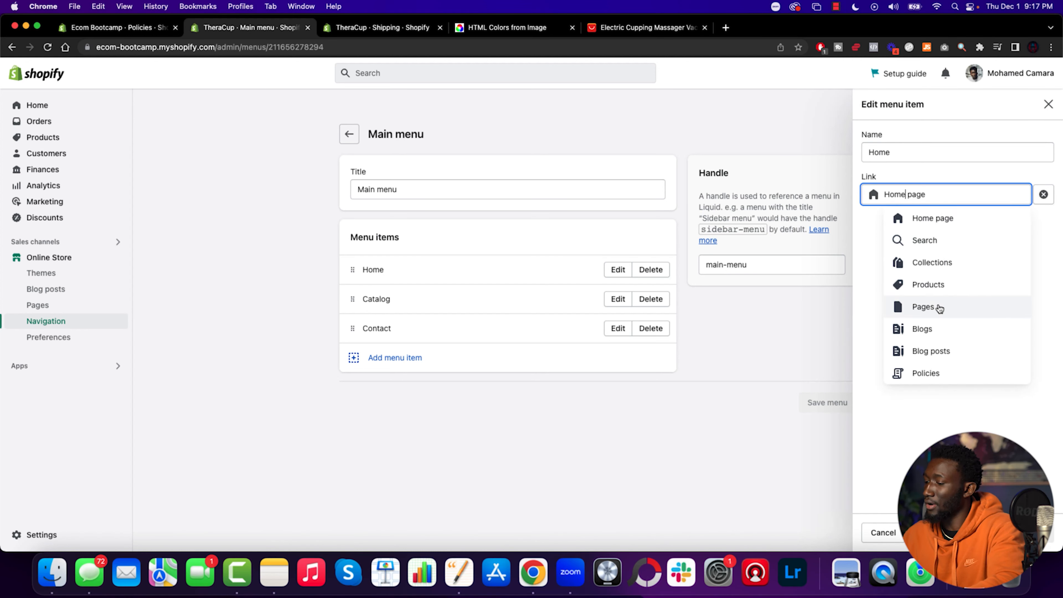
left_click(943, 288)
left_click(926, 260)
Rename the Home item Shop TheraCup™, copying the product name from the Pages document, and apply the change.
type("Shop")
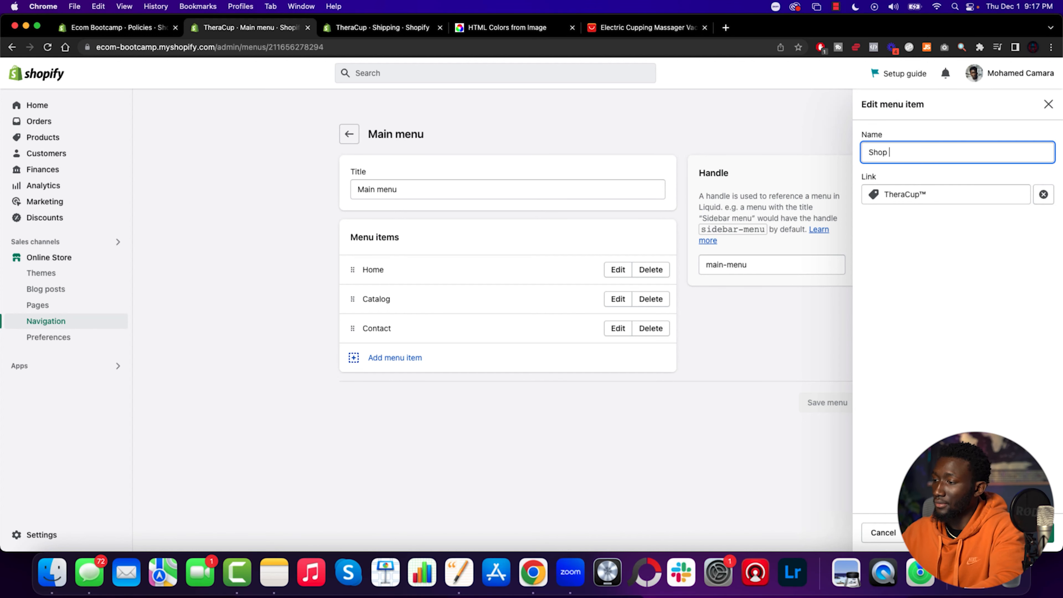
type("TheraCup™ fades the pain away with our dynamic \"breathing\" technology, making knots and aches disappear with ease")
key("super+z")
key("ctrl+Up")
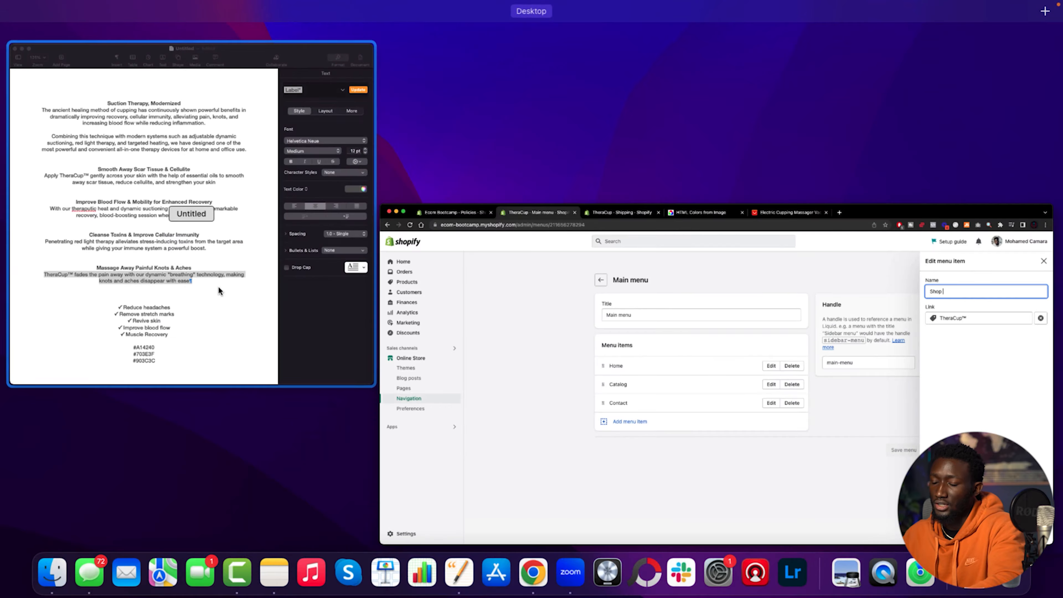
left_click(218, 292)
left_click_drag(344, 376, 298, 375)
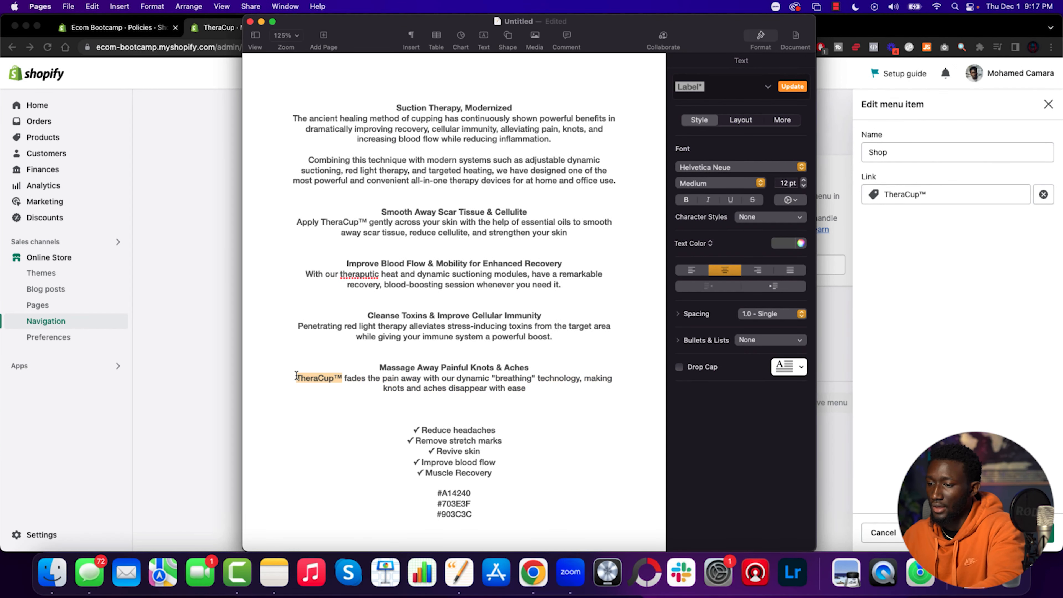
key("super+c")
left_click(937, 159)
key("super+v")
left_click(1025, 533)
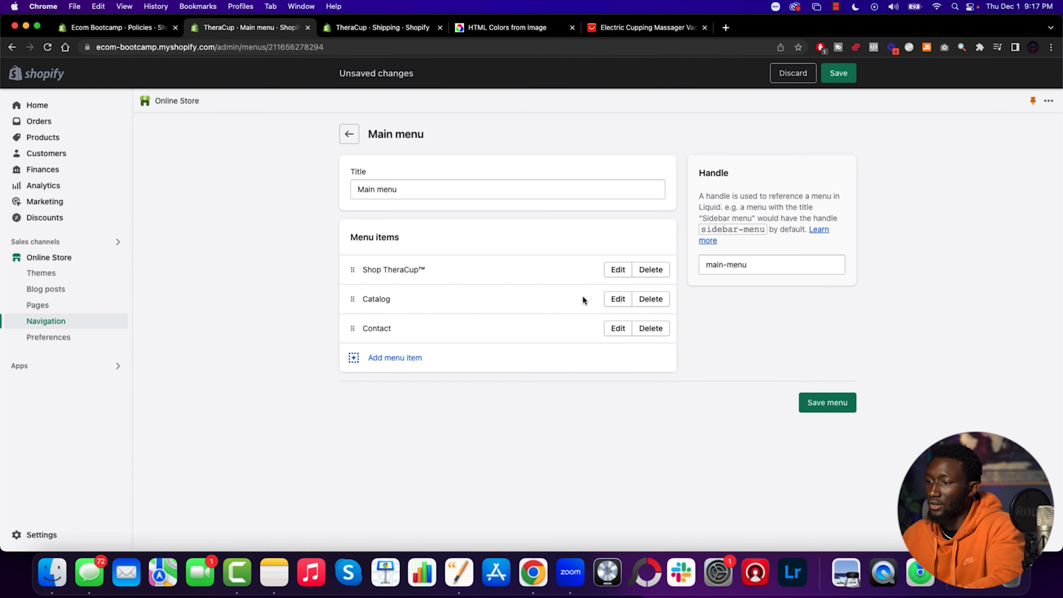
Rename the main menu's Catalog item Shipping and link it to the Shipping Policy.
left_click(618, 299)
left_click_drag(906, 150, 825, 151)
type("Shipping")
left_click(917, 199)
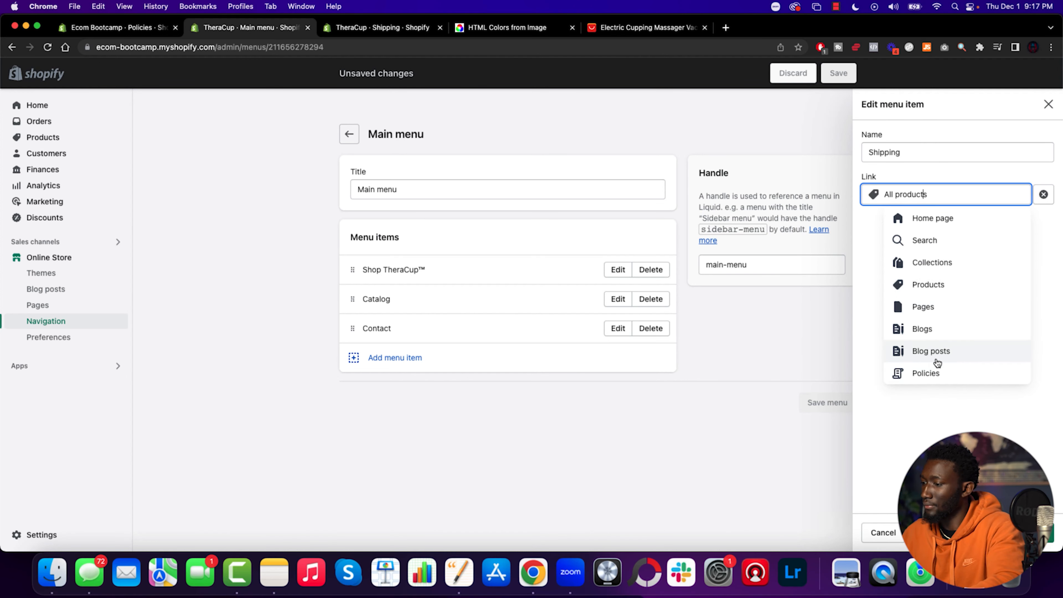
left_click(933, 373)
left_click(924, 312)
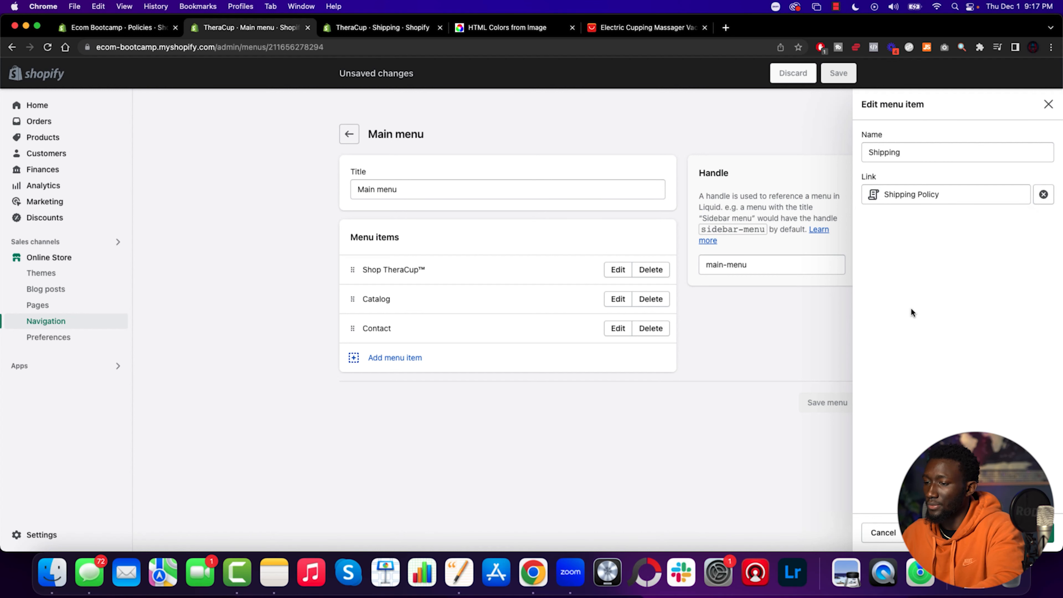
left_click(1019, 532)
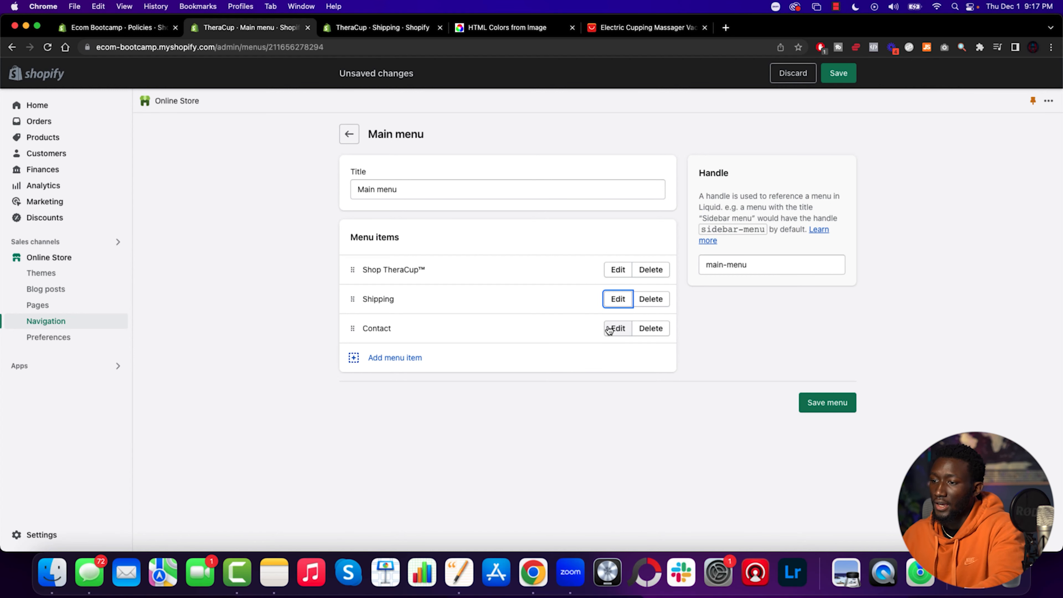
Try to add a main menu item named Order Tracking without a link.
left_click(376, 358)
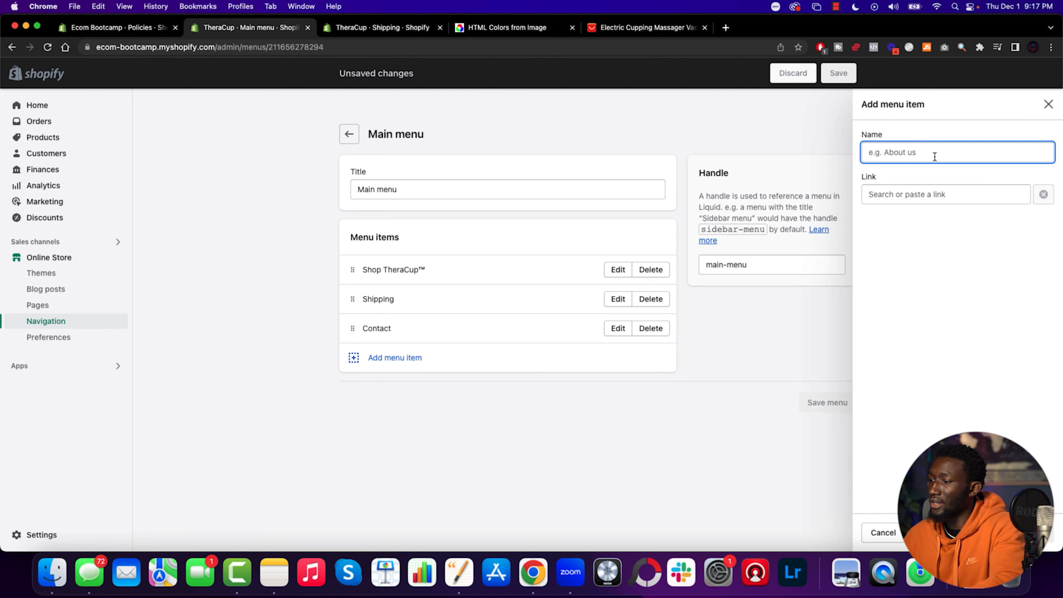
type("OrderTracking")
left_click(891, 152)
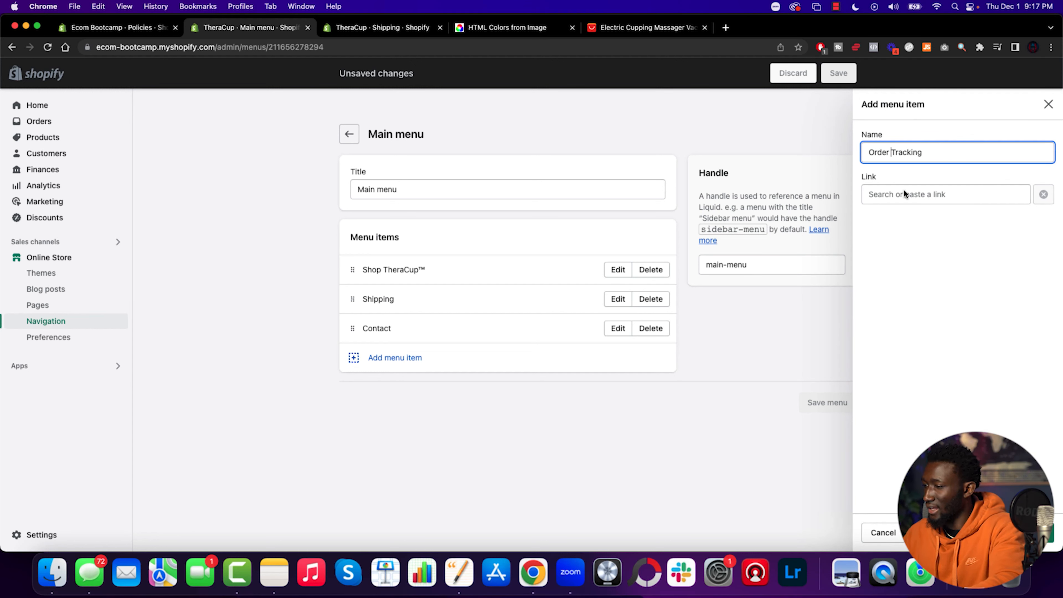
left_click(1045, 540)
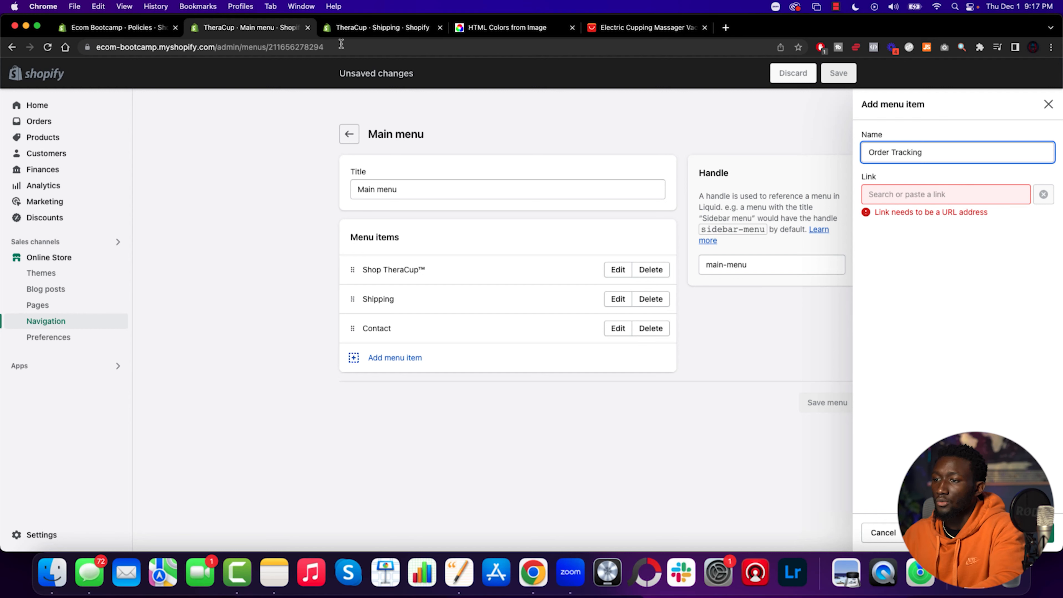